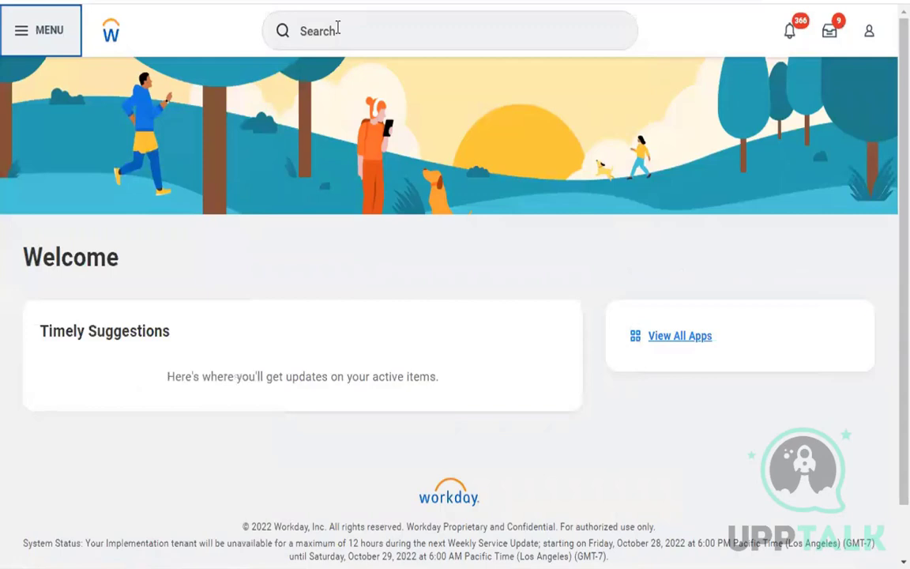
Start a Workday search for 'bp: flexgun', then cut the entry back to 'bp:'.
click(337, 27)
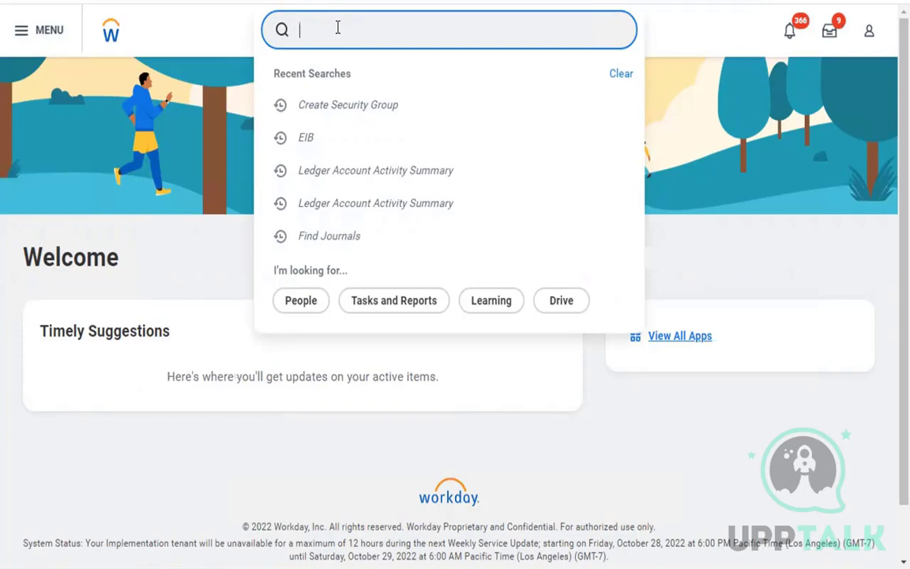
text(bp: fle)
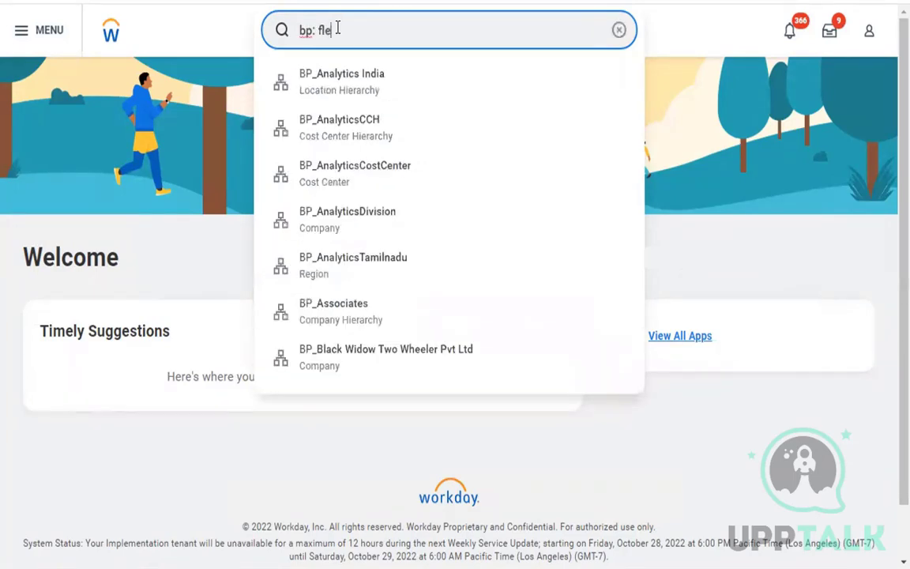
text(xgun)
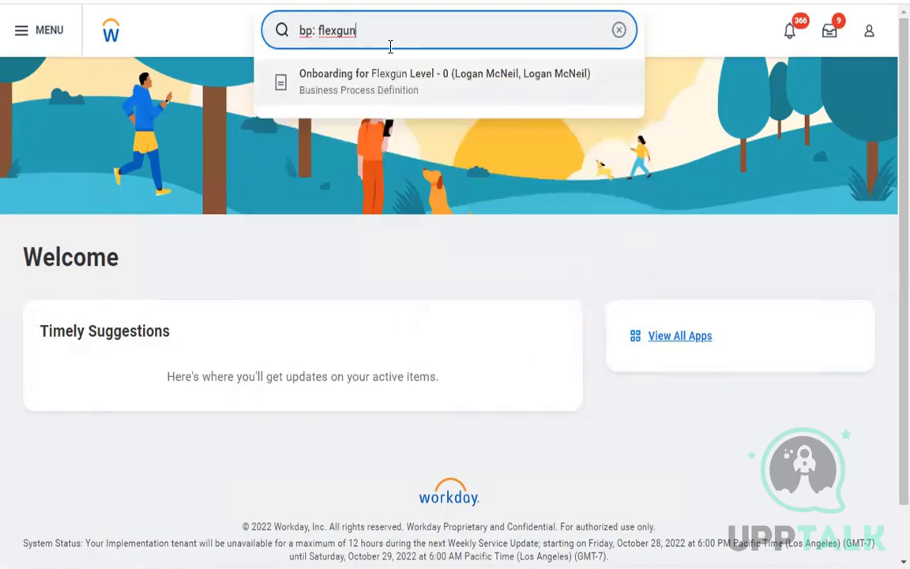
double_click(344, 30)
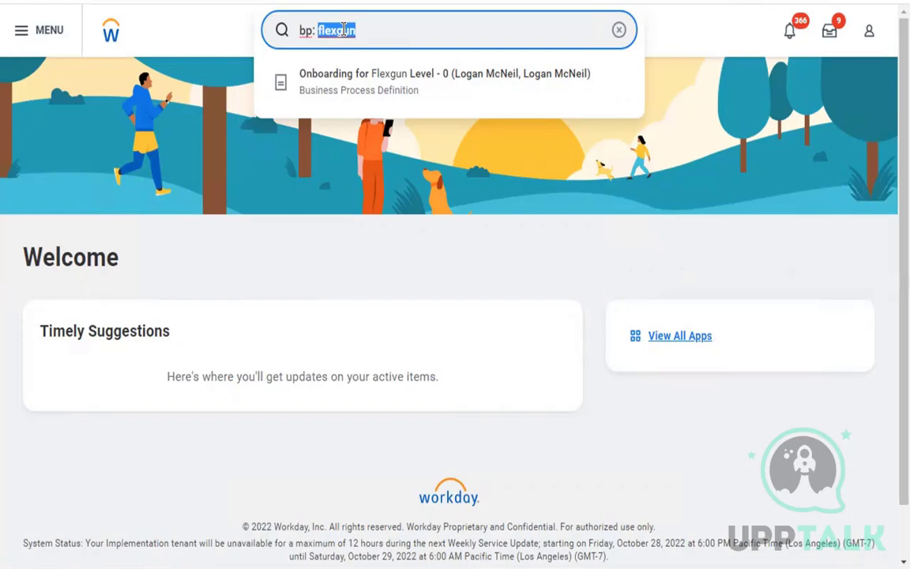
key(ctrl+a)
text(bp:)
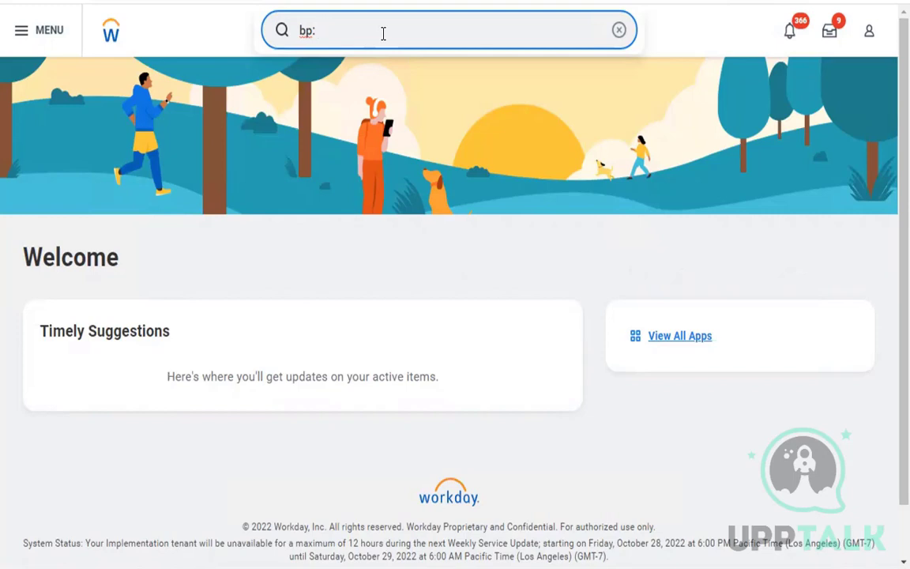
Search 'bus proc def in use' and open the Business Process Types with Default Definitions in Use report.
key(BackSpace)
key(BackSpace)
key(BackSpace)
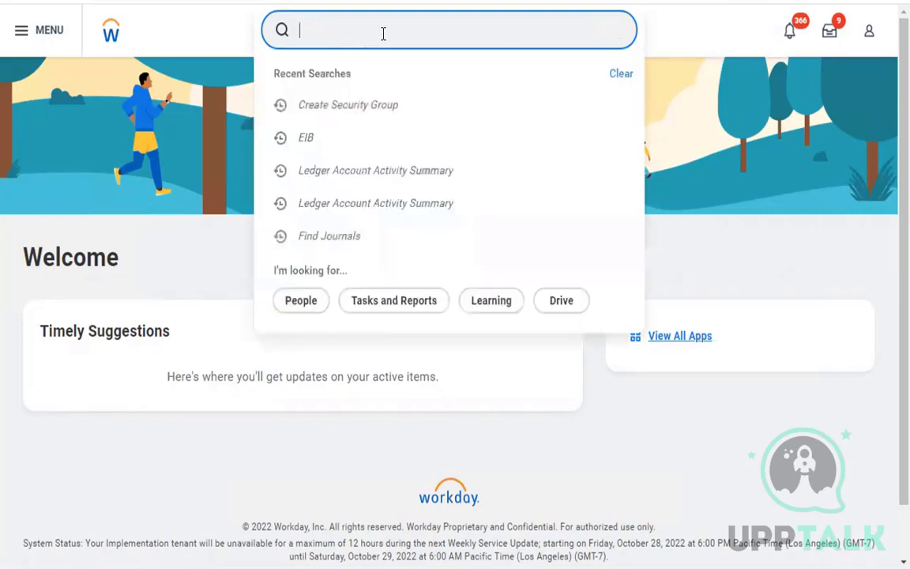
text(bus proc)
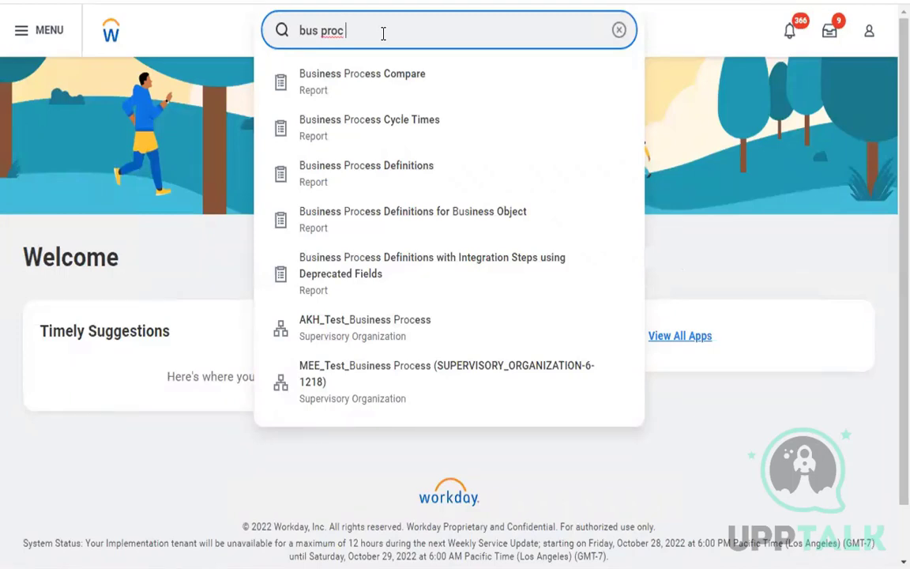
text(def in use)
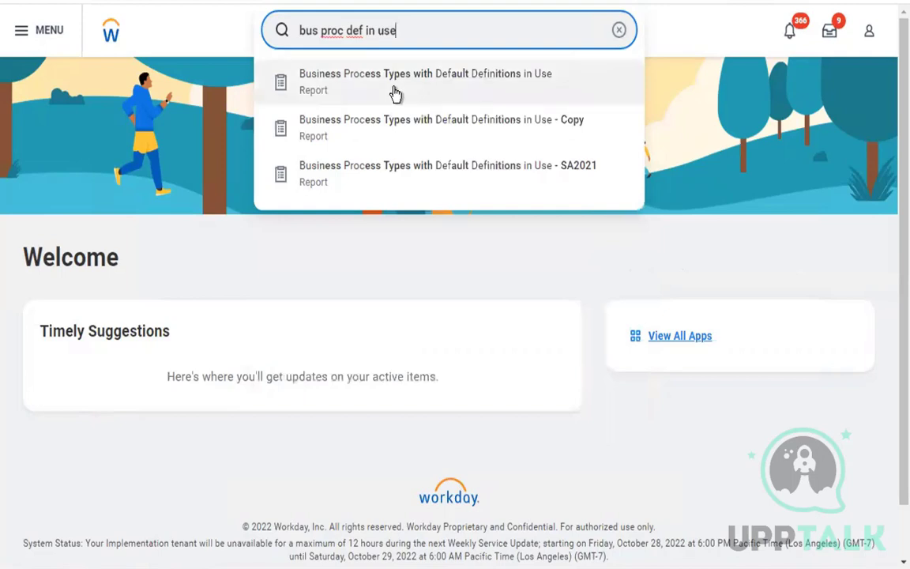
click(395, 82)
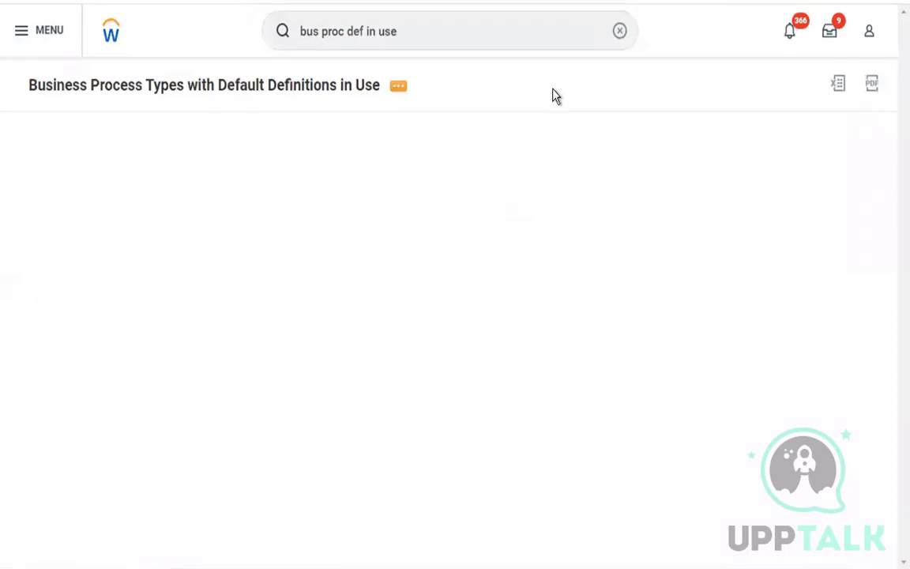
Search the Business Process Definition column filter for 'onboarding', correcting the misspelling.
click(487, 137)
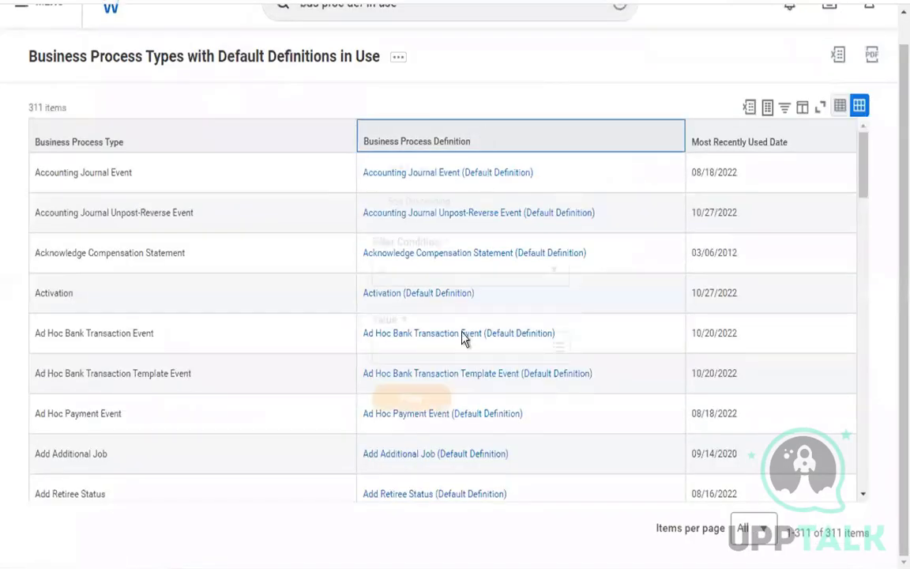
click(461, 352)
text(cnbaording)
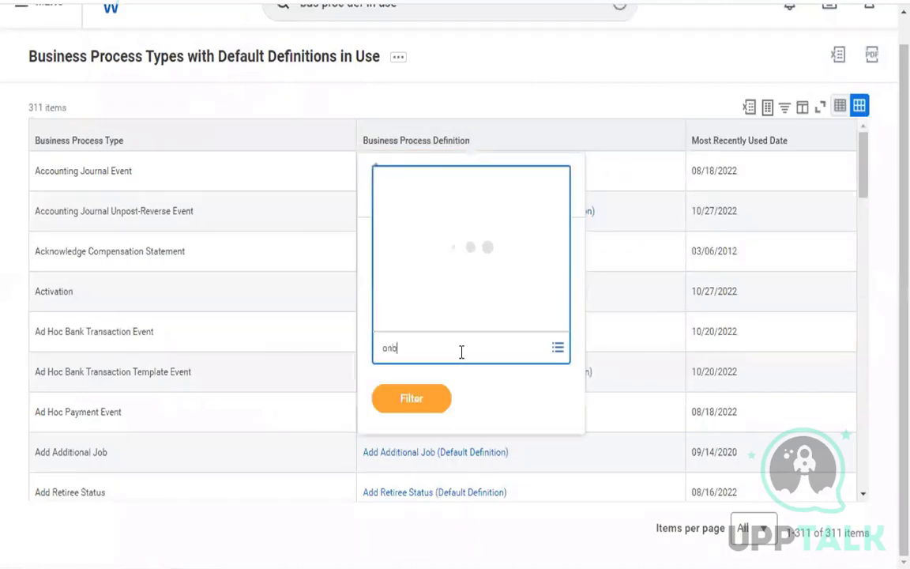
key(Return)
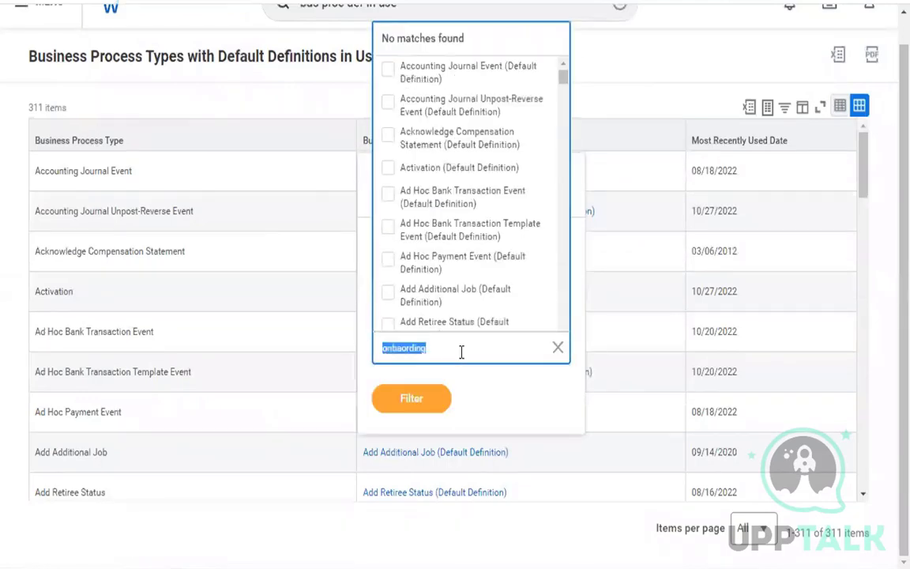
click(407, 351)
key(BackSpace)
key(BackSpace)
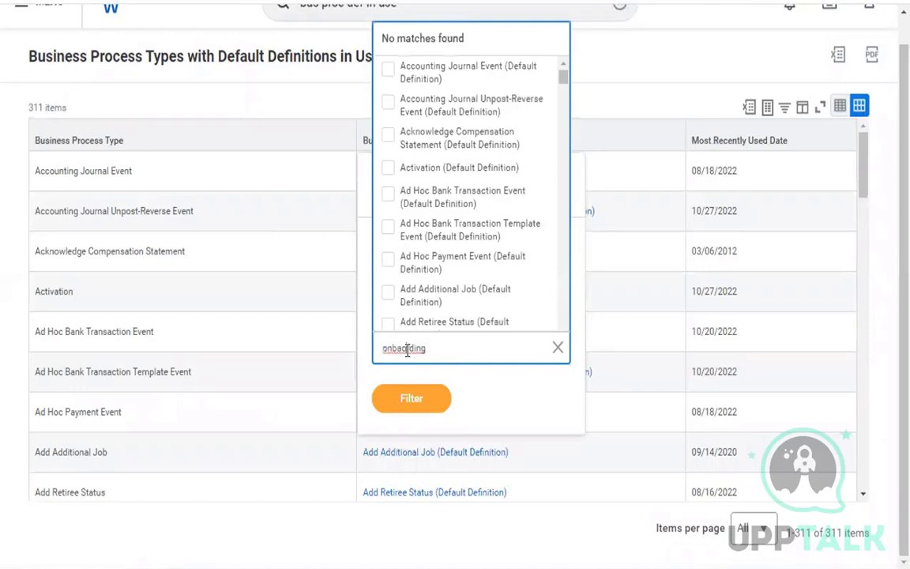
text(oar)
key(Return)
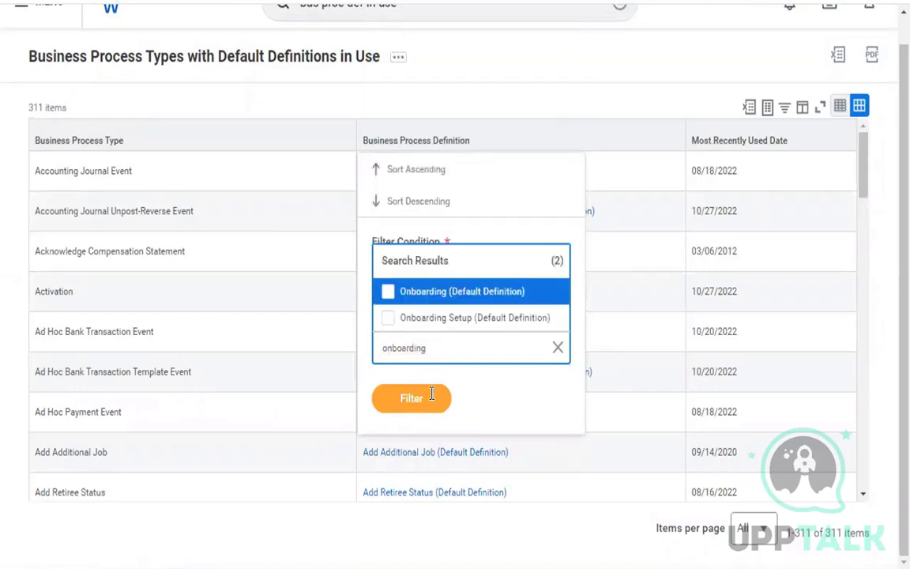
Filter the report to Onboarding (Default Definition) and select that single row.
click(415, 296)
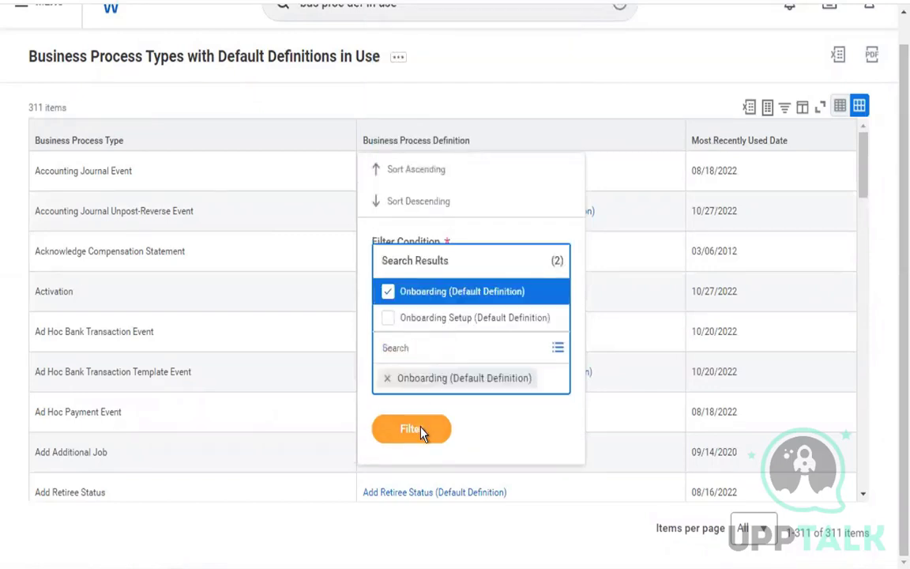
click(421, 433)
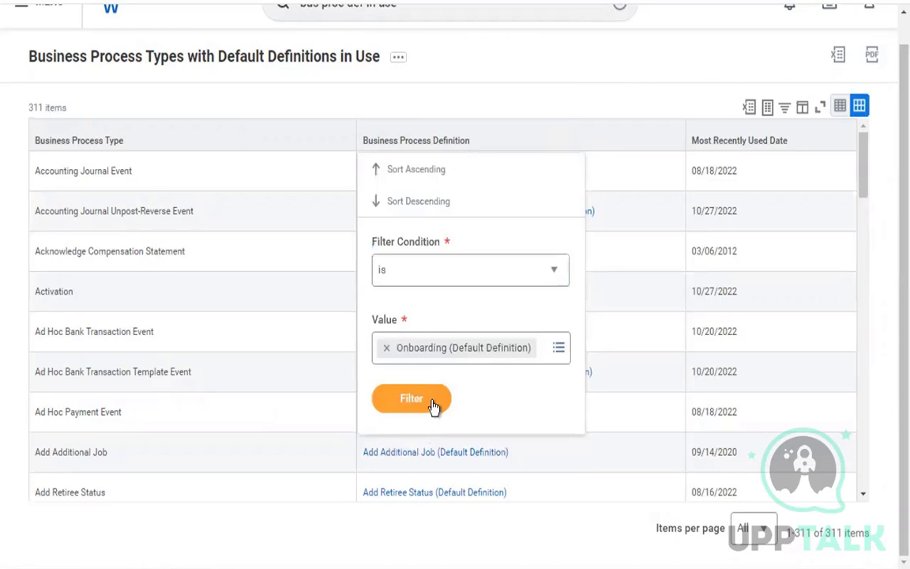
click(432, 402)
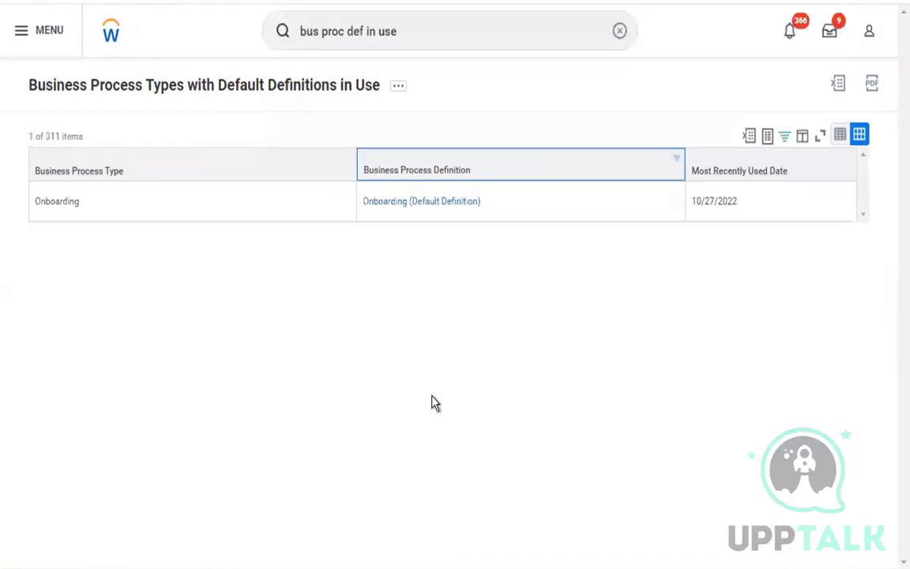
click(448, 207)
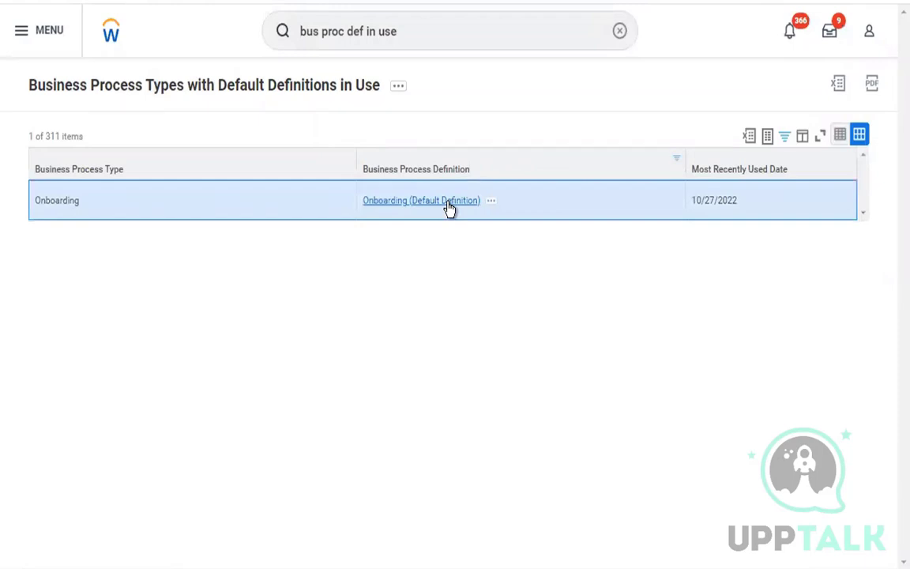
Open Onboarding (Default Definition) and expand its Business Process Steps table to fill the window.
click(450, 207)
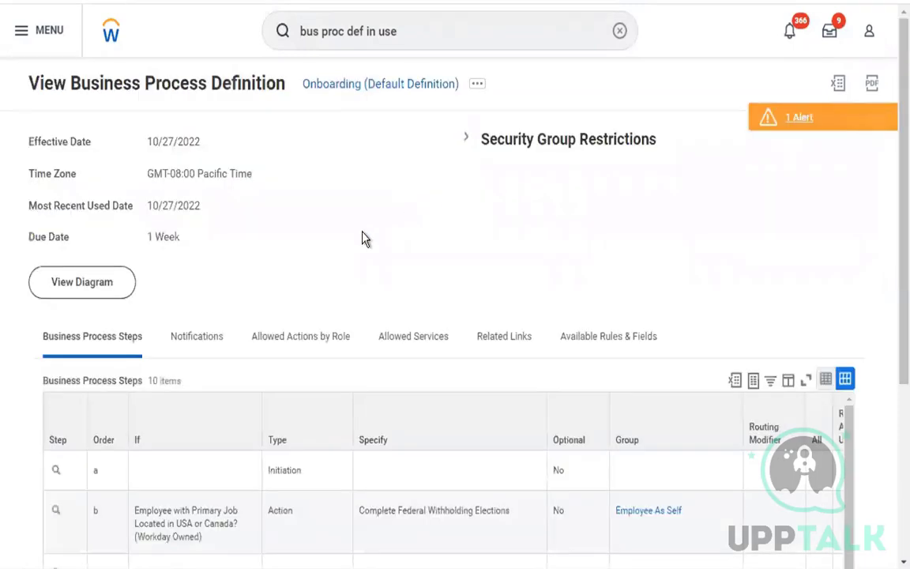
scroll(363, 239, down, 2)
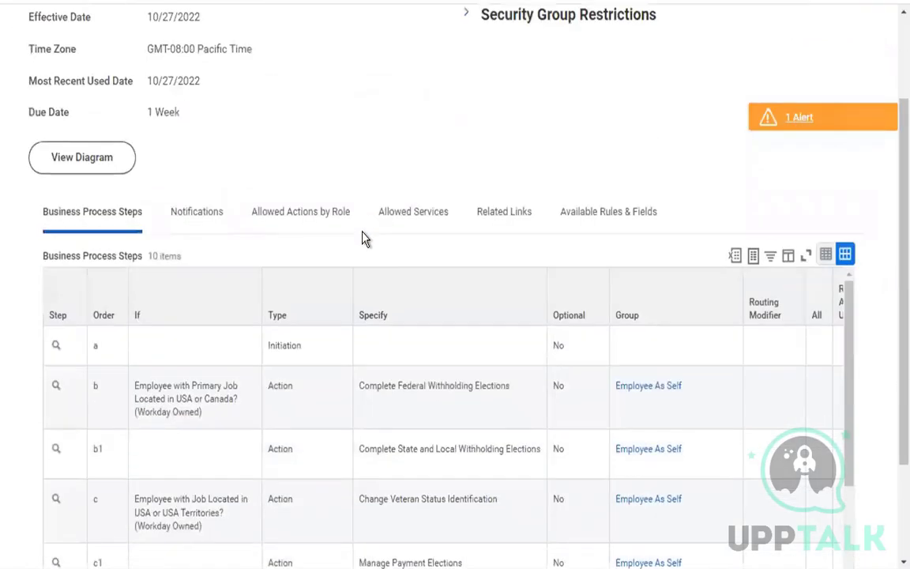
click(805, 257)
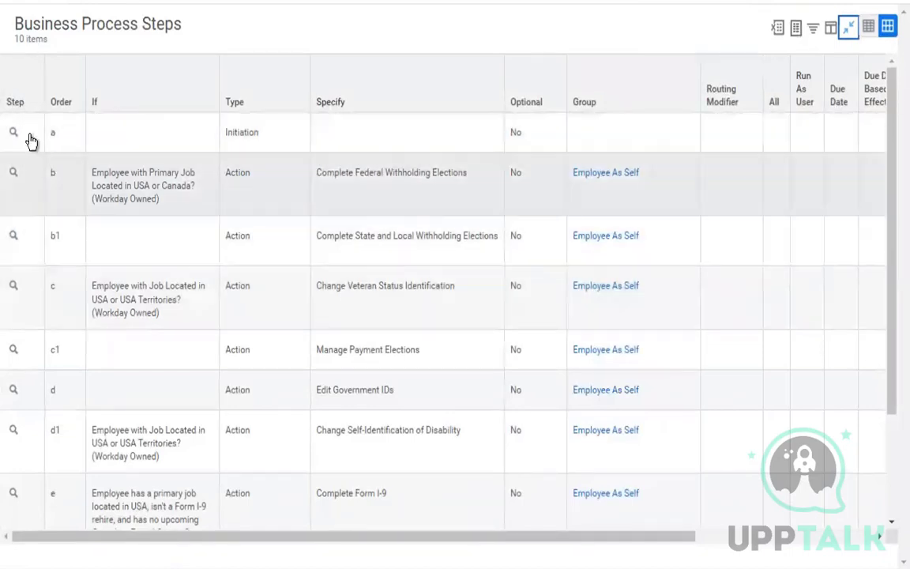
Inspect step b's condition and related actions, then select step c, Change Veteran Status Identification.
mouse_move(28, 139)
mouse_move(26, 180)
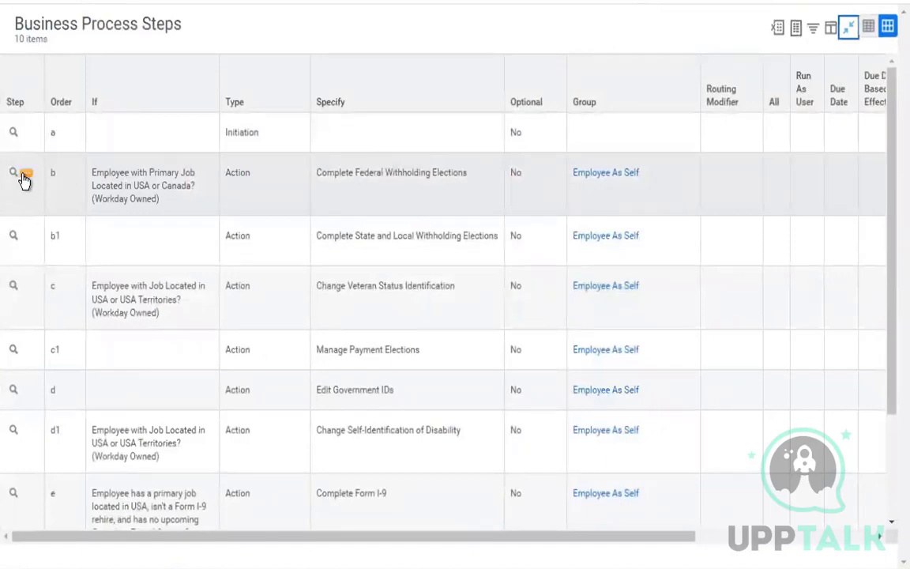
drag(151, 199, 81, 189)
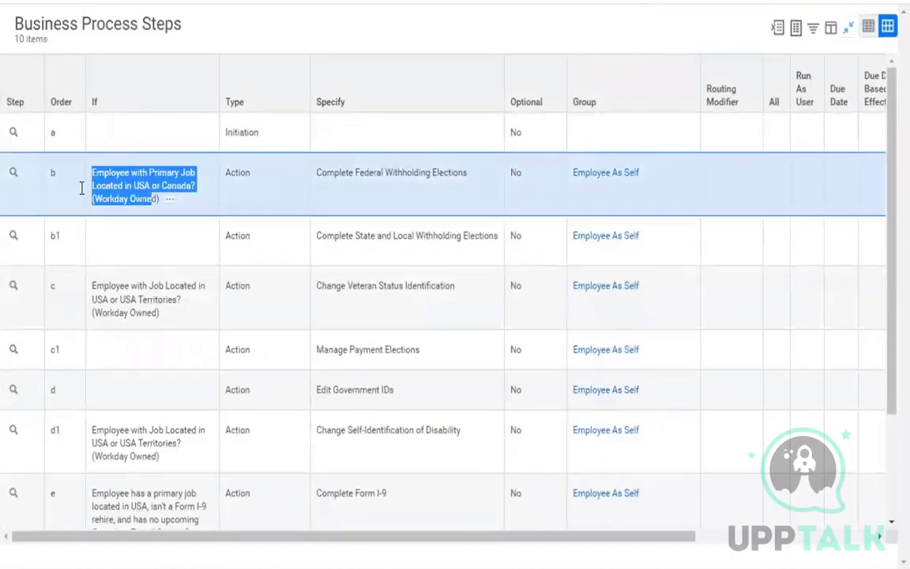
click(27, 174)
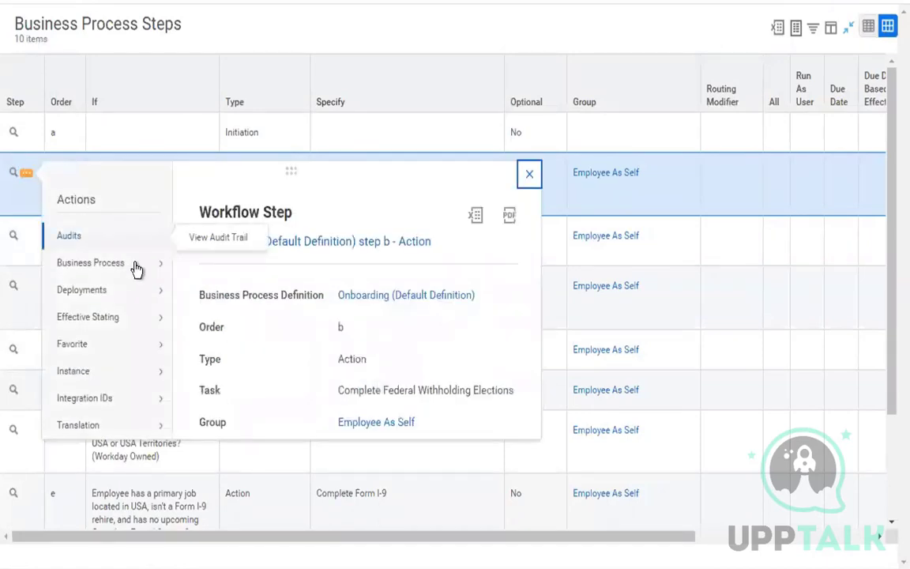
mouse_move(132, 264)
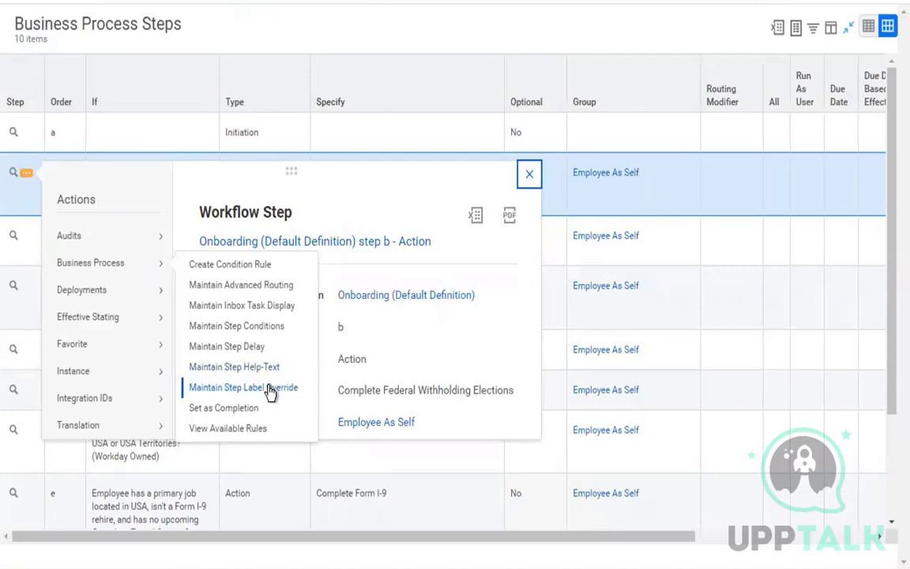
drag(341, 391, 519, 397)
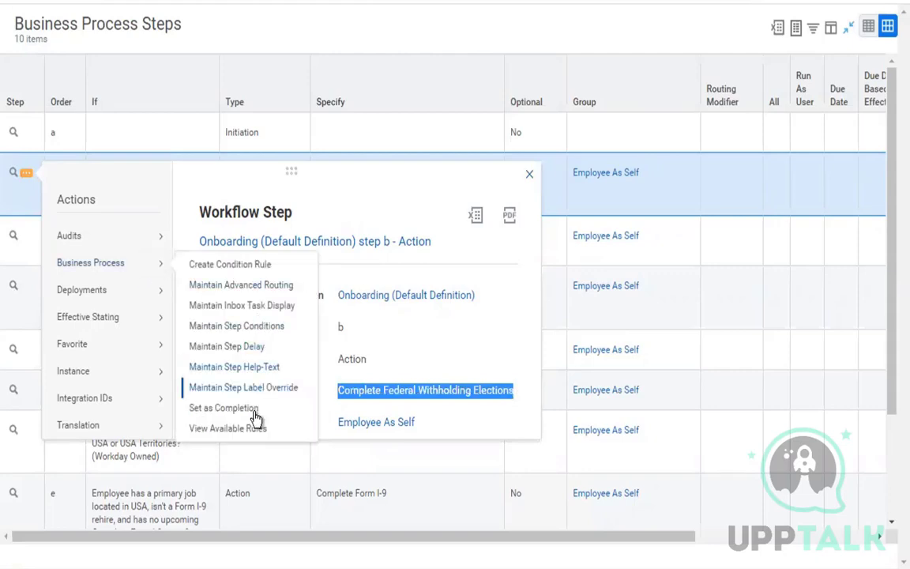
click(529, 175)
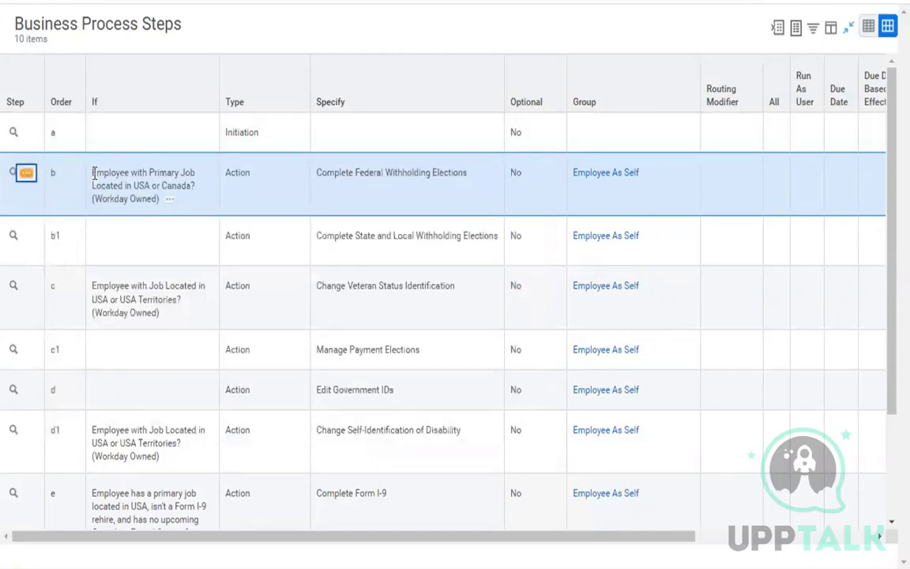
triple_click(139, 199)
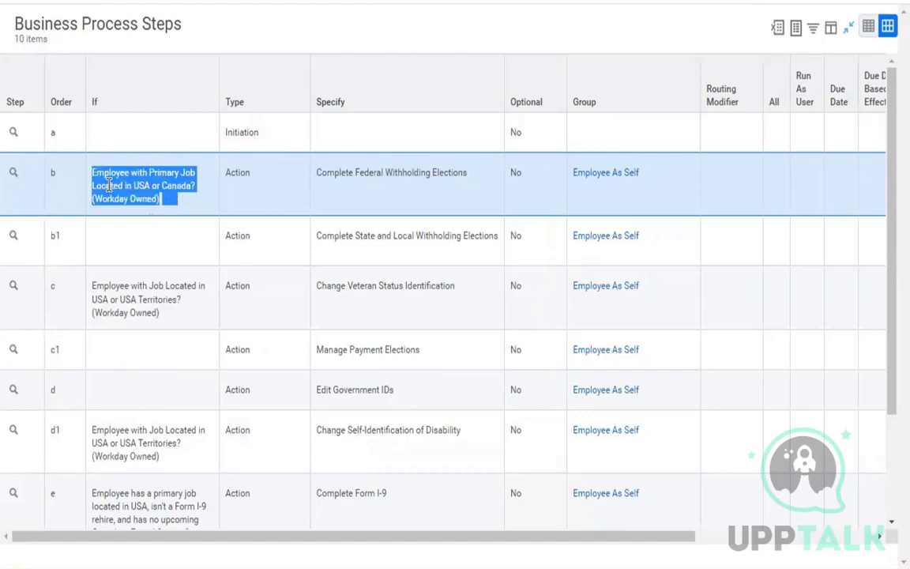
click(45, 298)
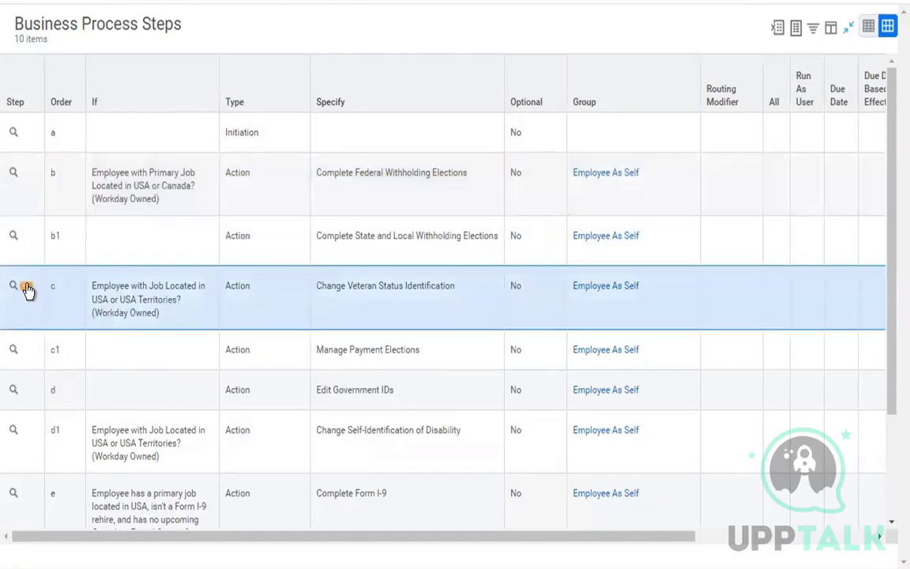
click(27, 289)
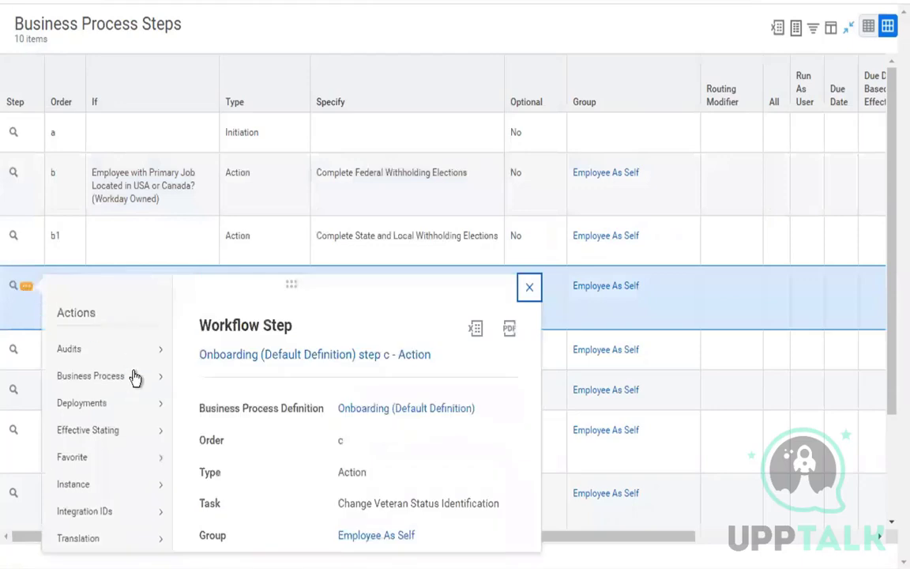
mouse_move(136, 379)
click(529, 288)
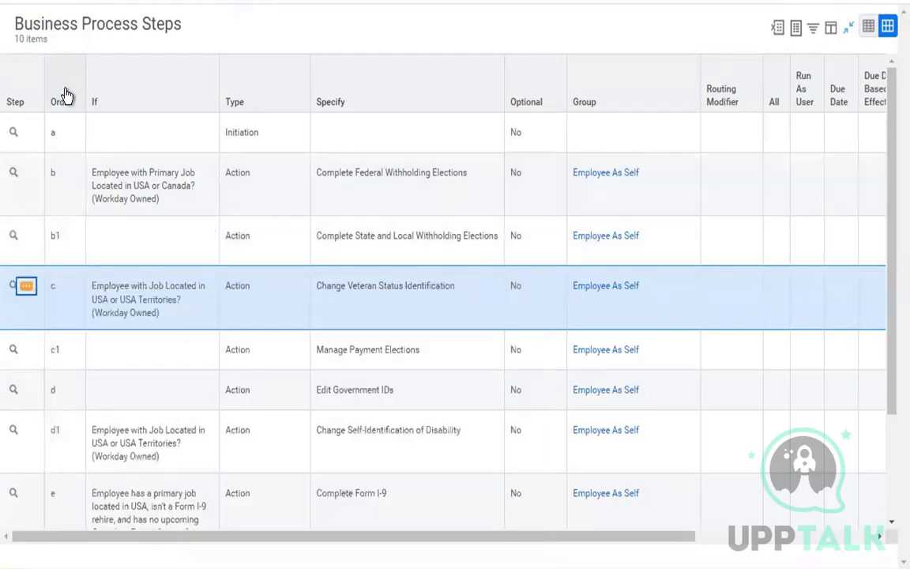
double_click(53, 135)
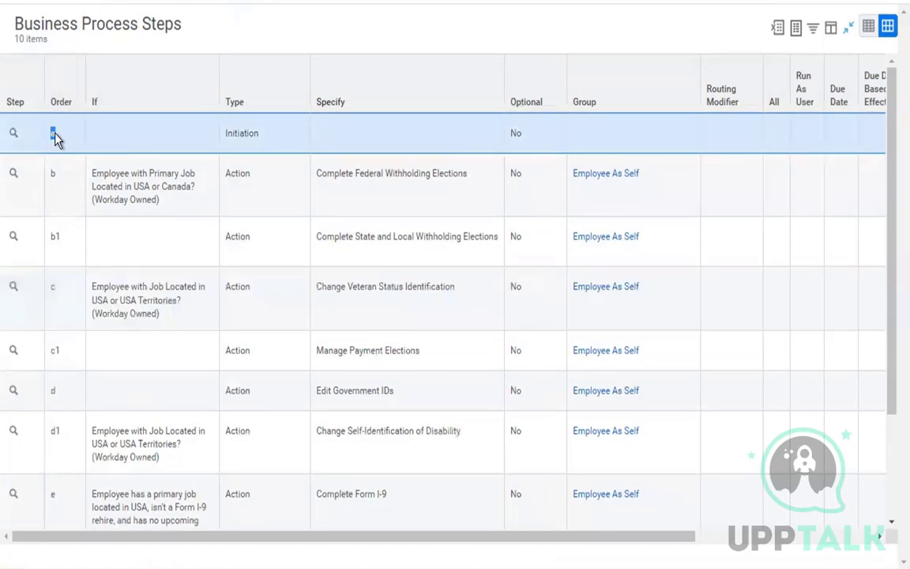
click(38, 175)
click(50, 242)
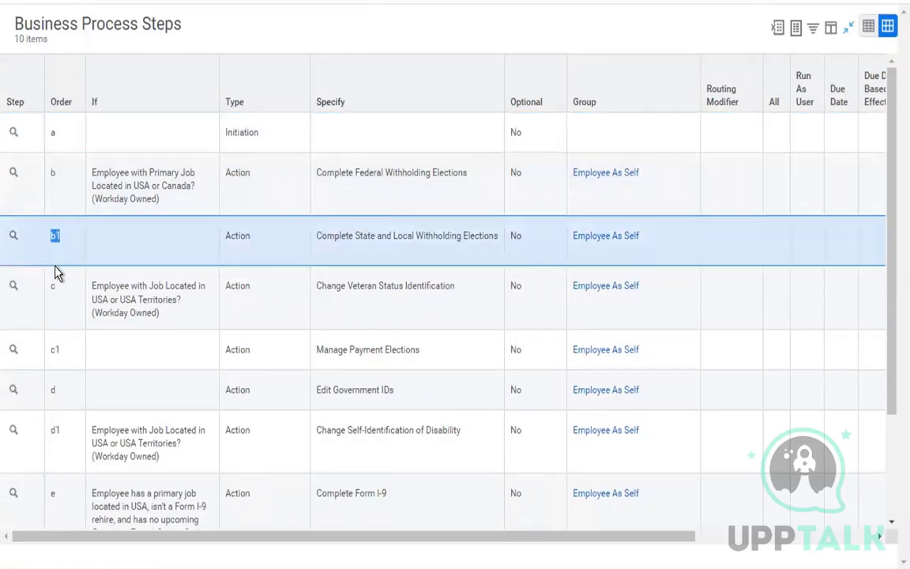
click(50, 290)
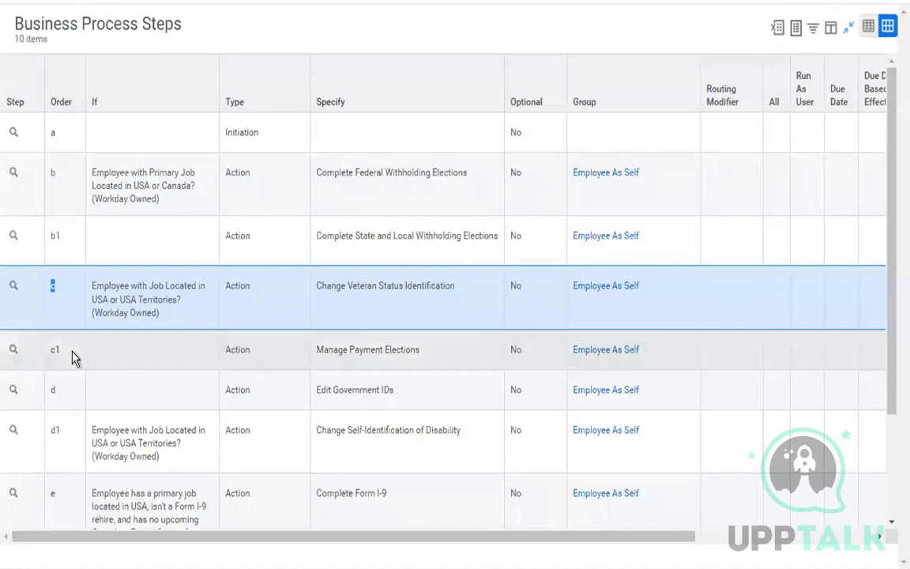
click(51, 353)
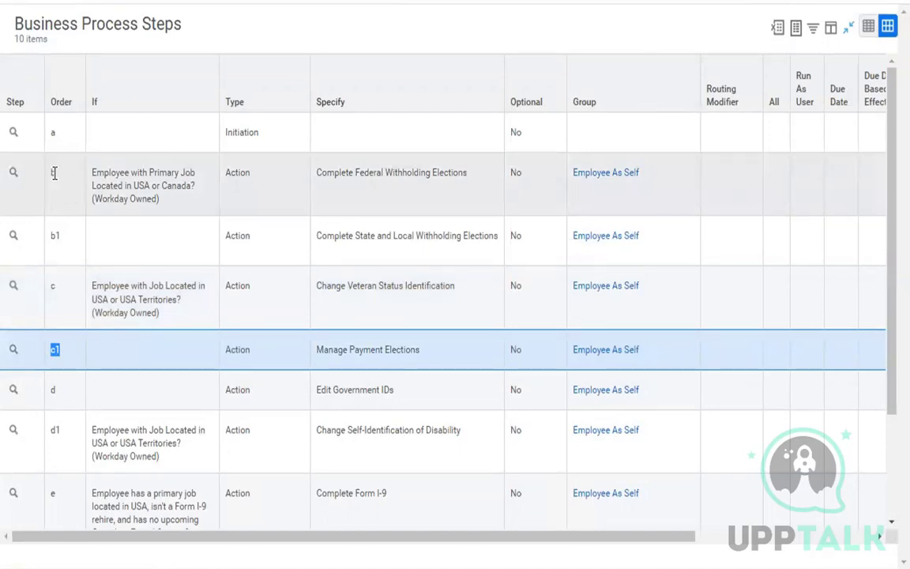
click(53, 175)
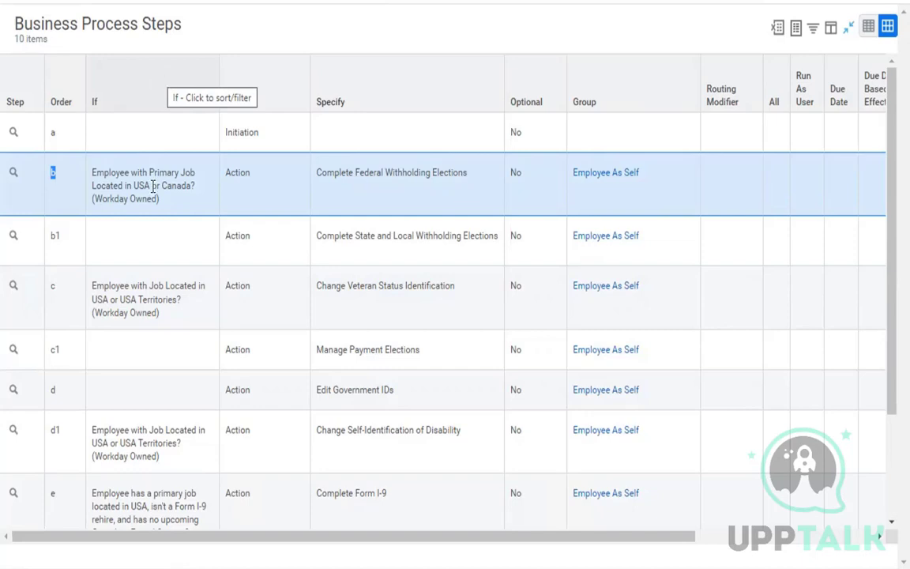
drag(93, 174, 159, 200)
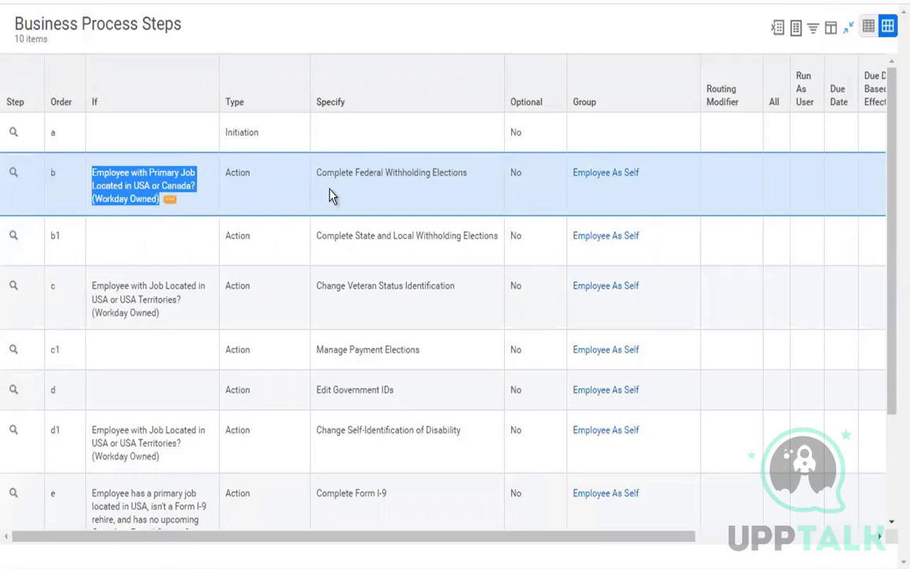
drag(317, 173, 468, 180)
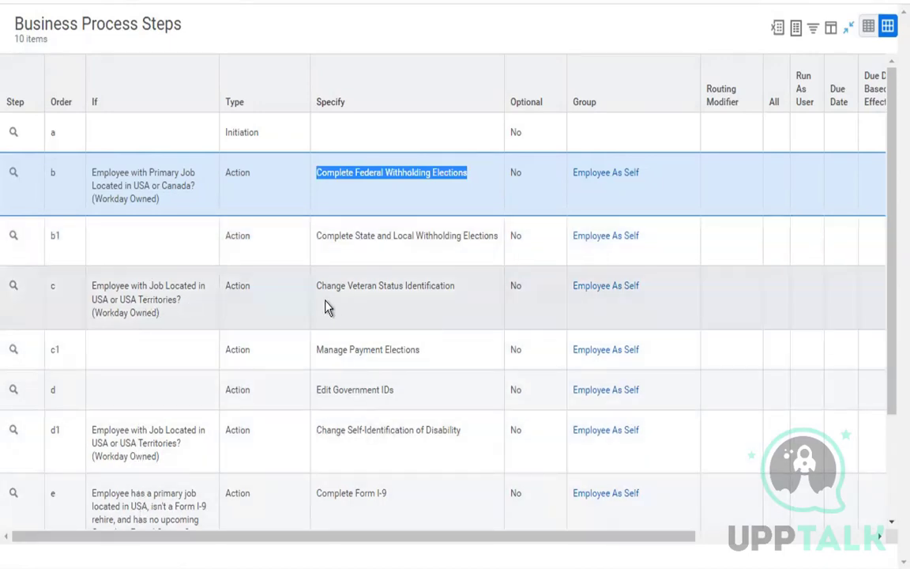
drag(318, 290, 437, 299)
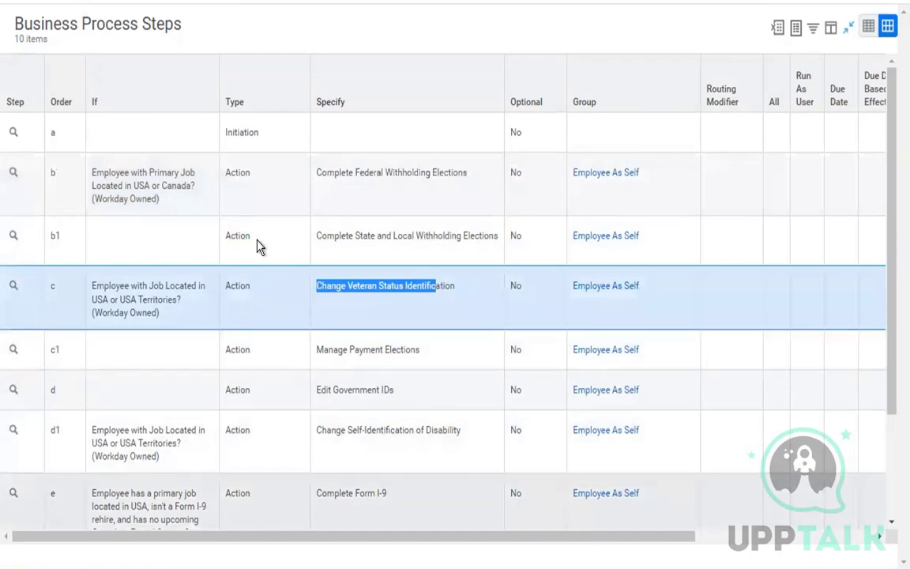
scroll(290, 384, down, 2)
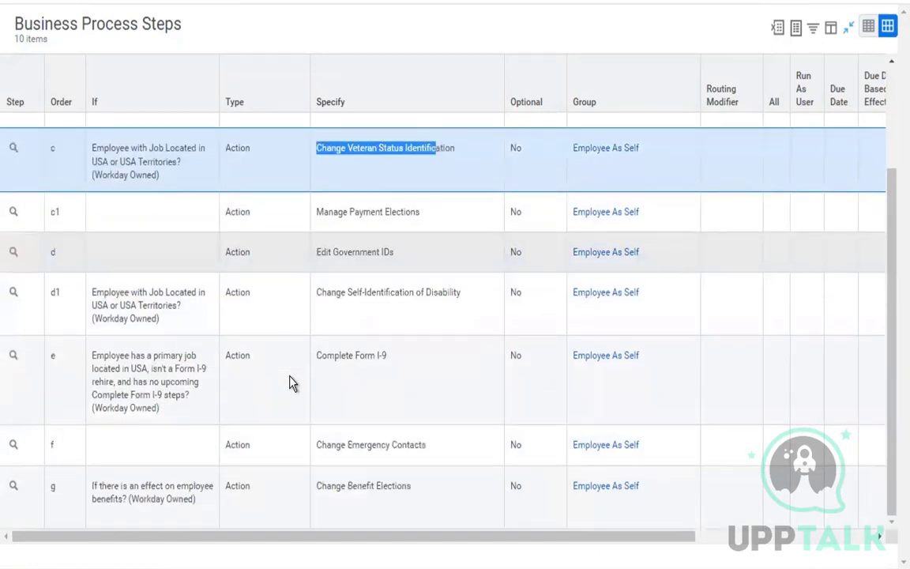
scroll(290, 383, up, 2)
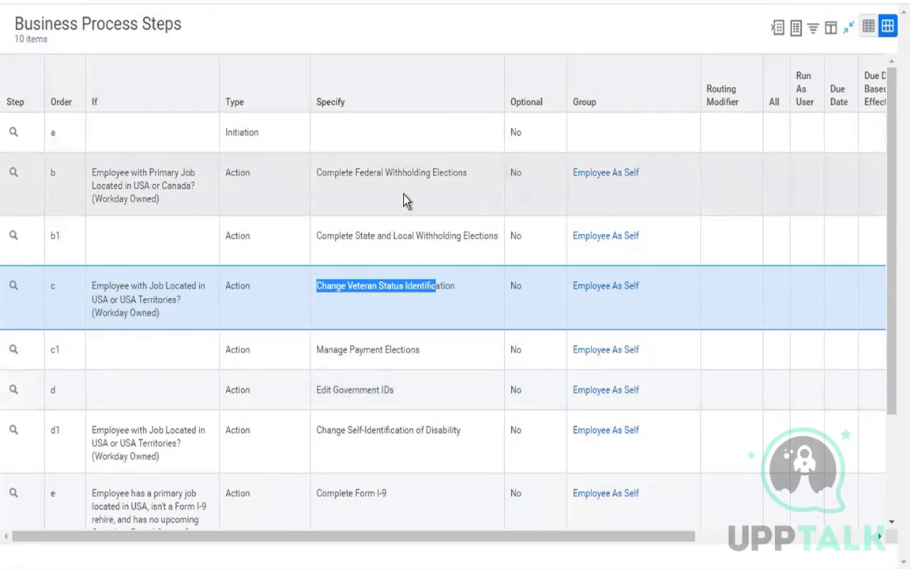
double_click(235, 173)
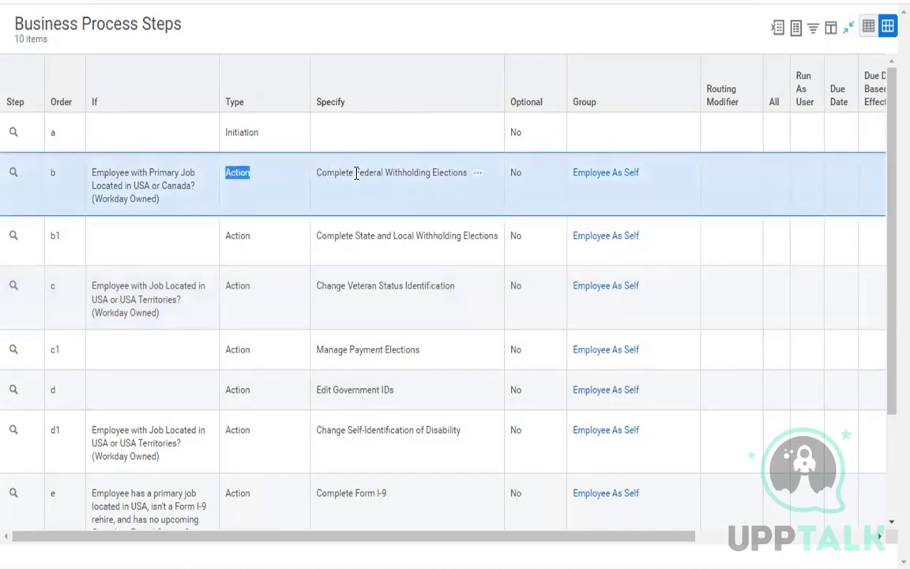
drag(316, 172, 435, 176)
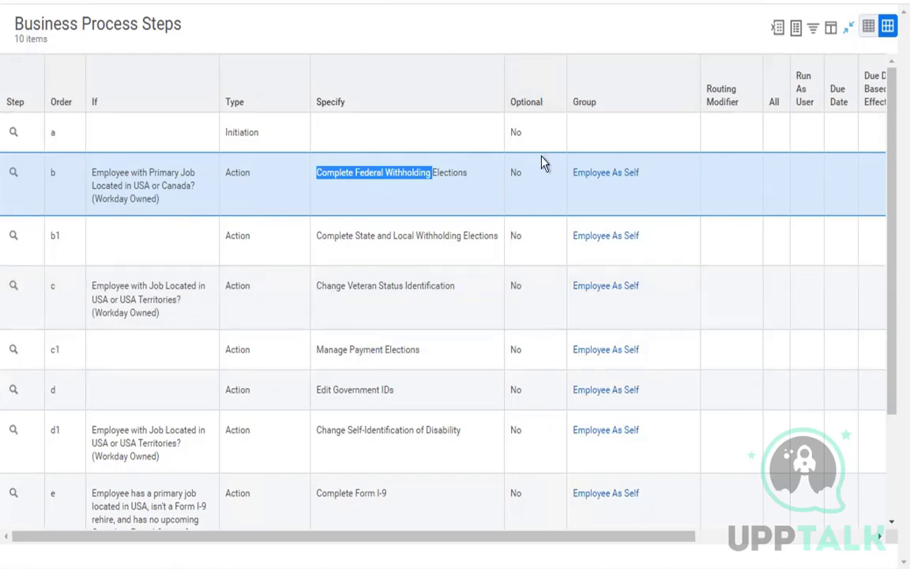
click(545, 263)
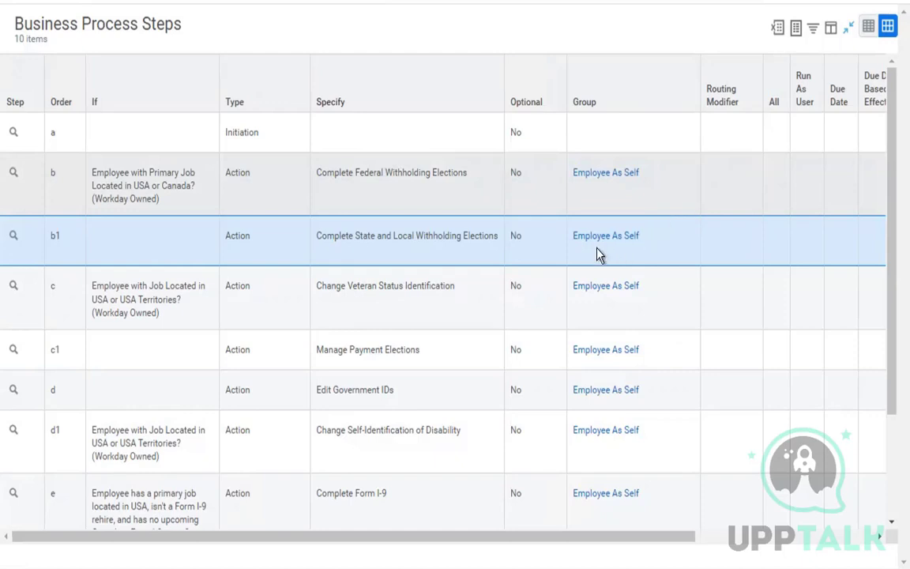
Scroll the steps grid right and back, then collapse it into the Onboarding definition page.
mouse_move(582, 242)
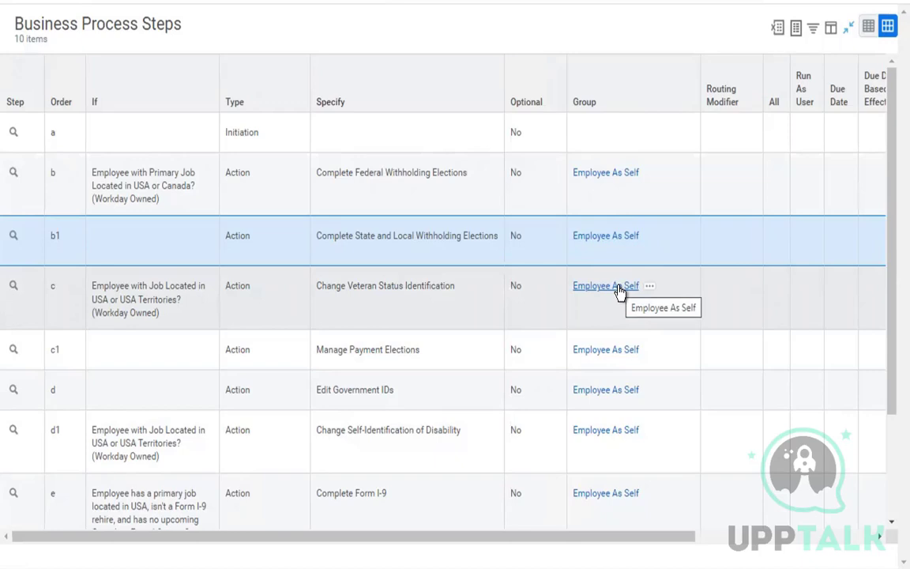
scroll(619, 291, right, 3)
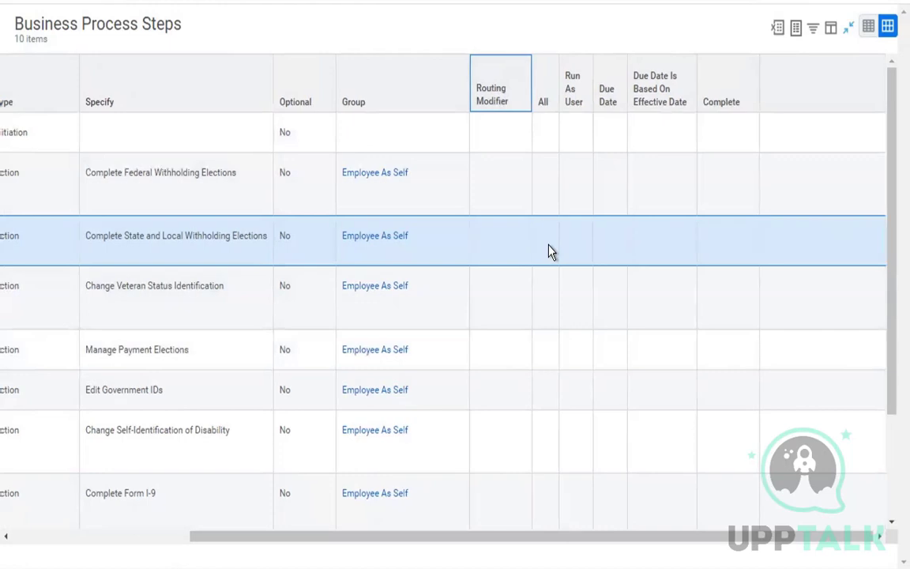
scroll(551, 250, left, 3)
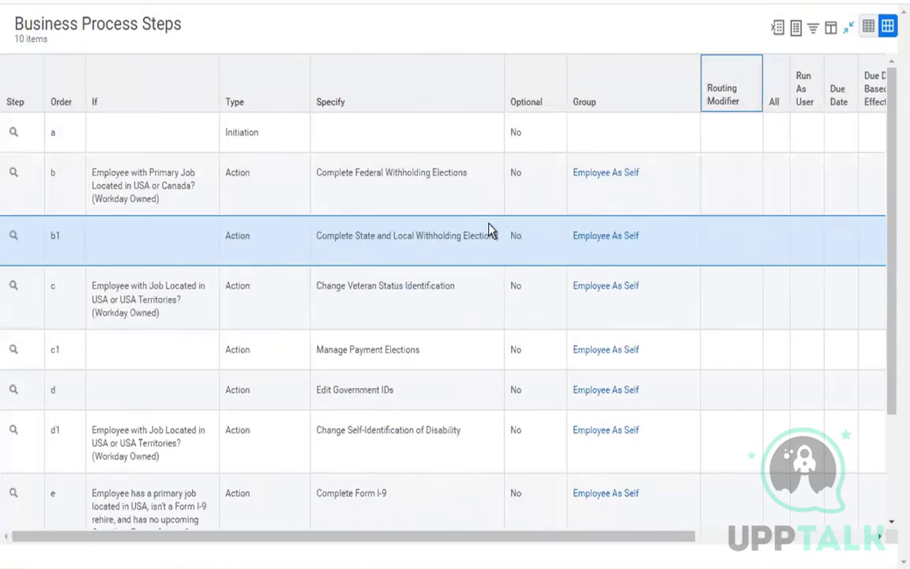
click(849, 28)
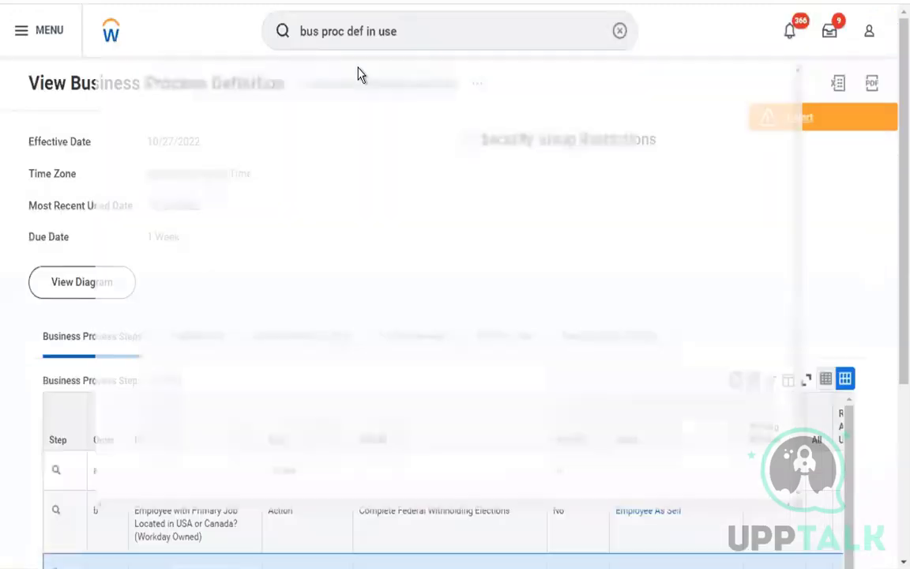
Show the Onboarding definition's Notifications tab with its single Initiation system notification.
scroll(309, 270, down, 3)
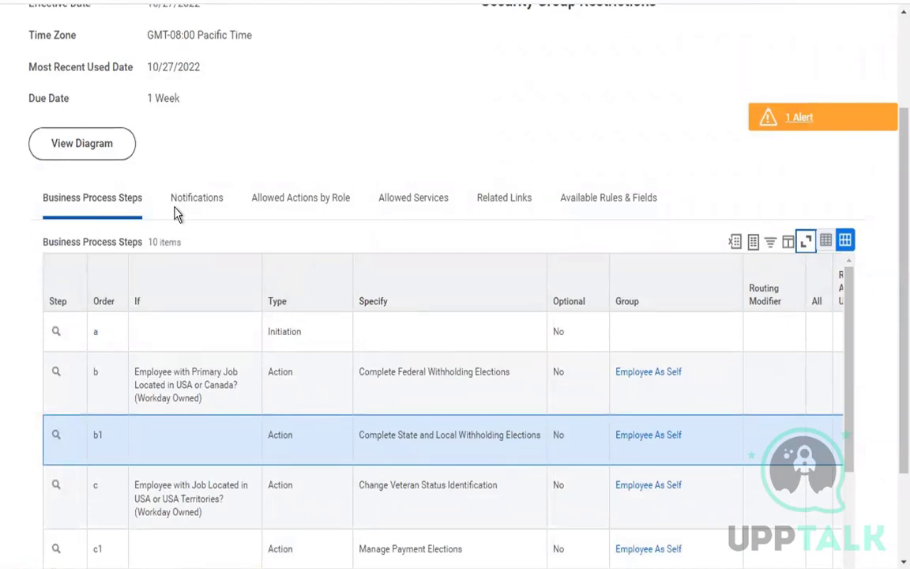
drag(46, 205, 146, 199)
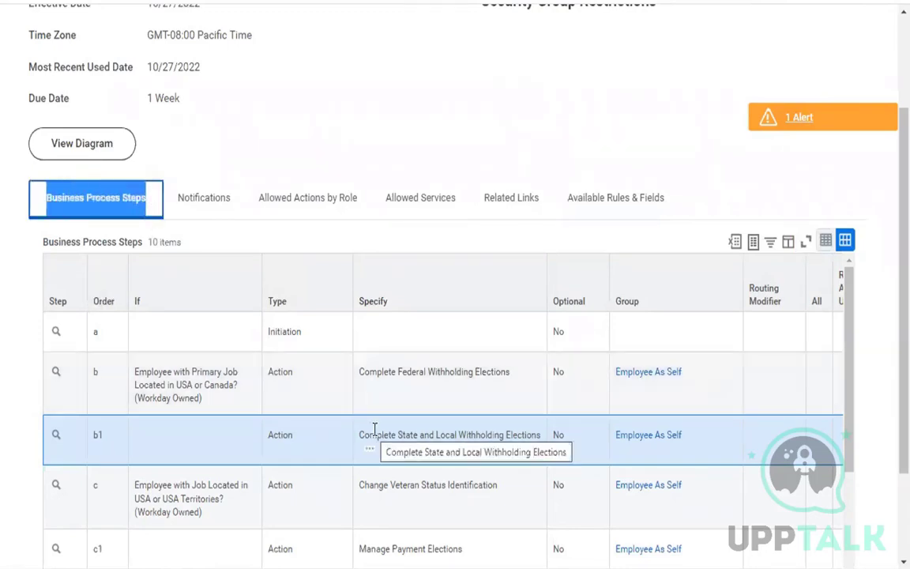
click(211, 210)
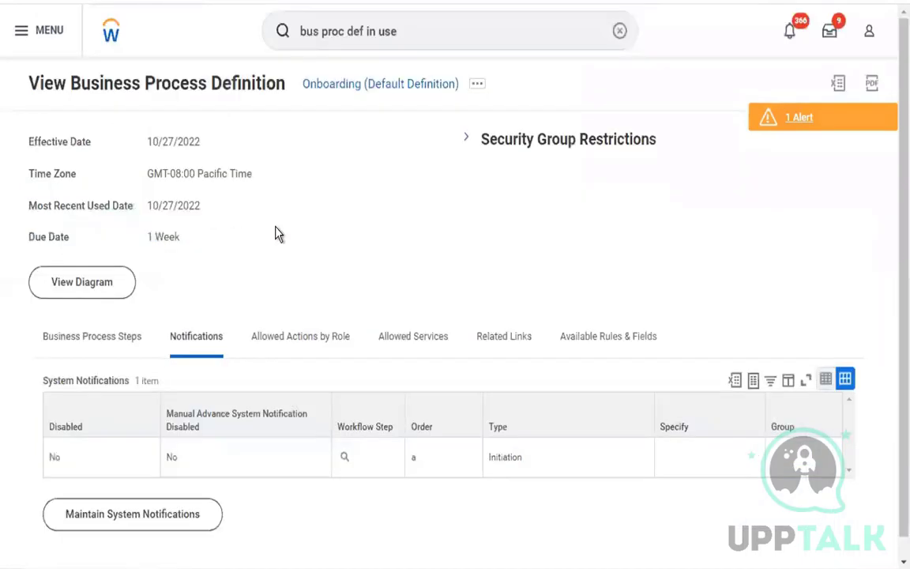
scroll(274, 234, down, 1)
click(174, 508)
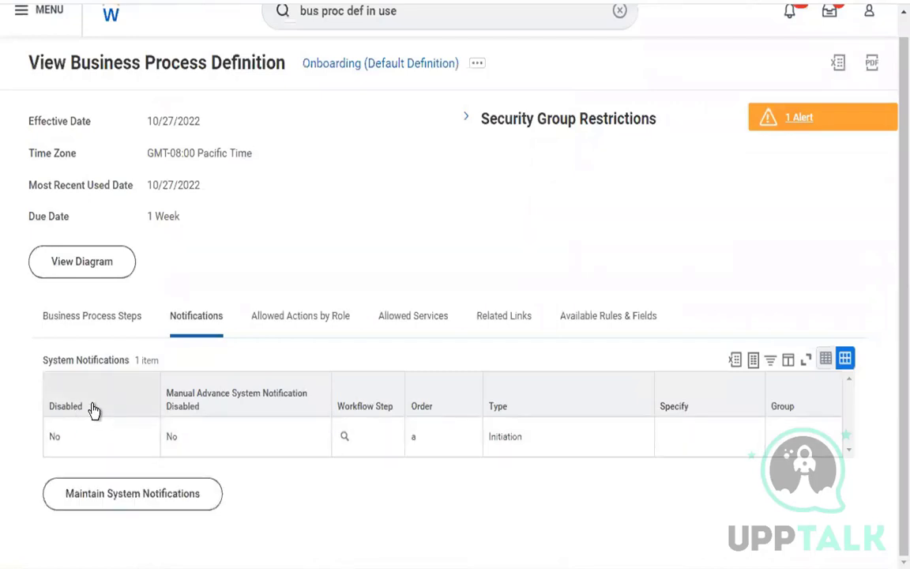
Open and dismiss the Disabled column filter, then switch to Allowed Actions by Role.
double_click(47, 411)
click(48, 411)
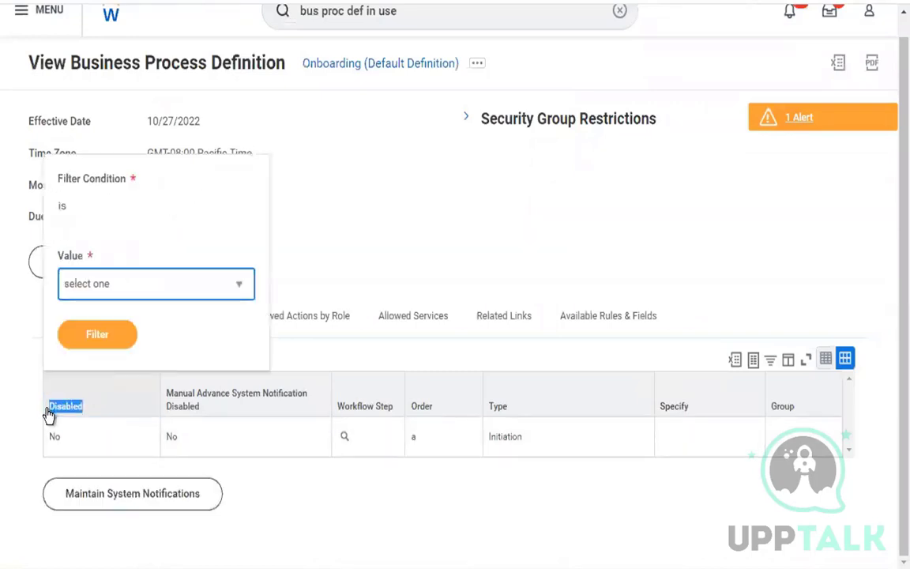
click(10, 441)
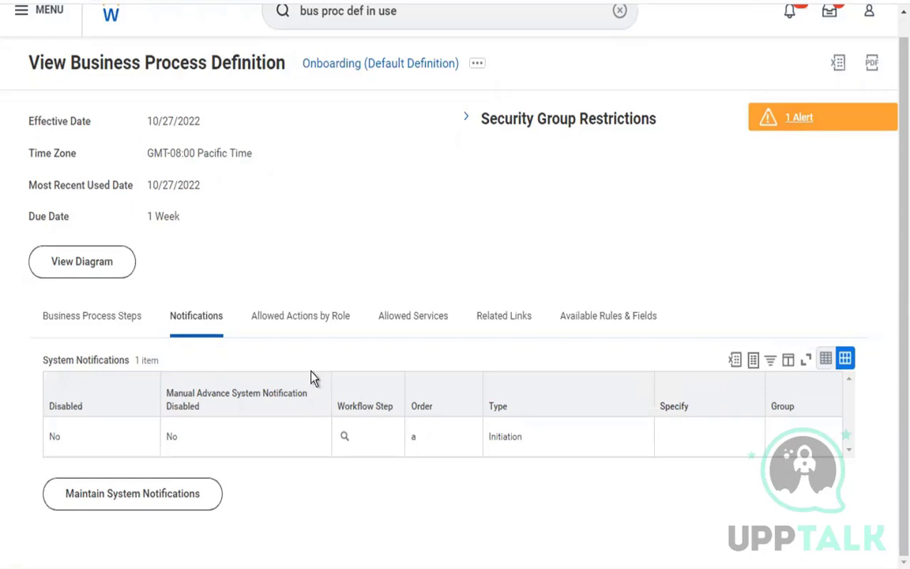
click(317, 320)
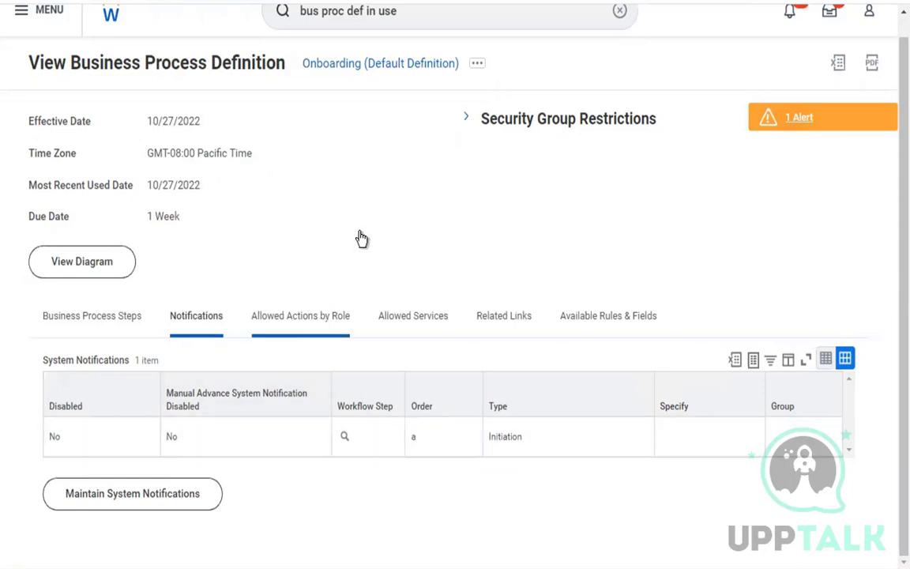
Compare Add My Vaccination with the process steps list, then return to Allowed Actions by Role.
scroll(359, 238, down, 3)
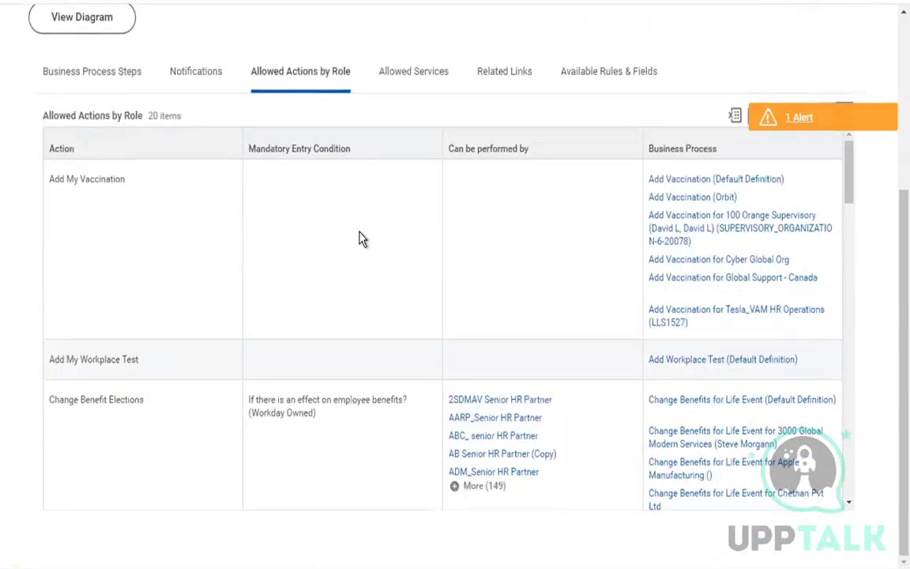
drag(51, 179, 125, 188)
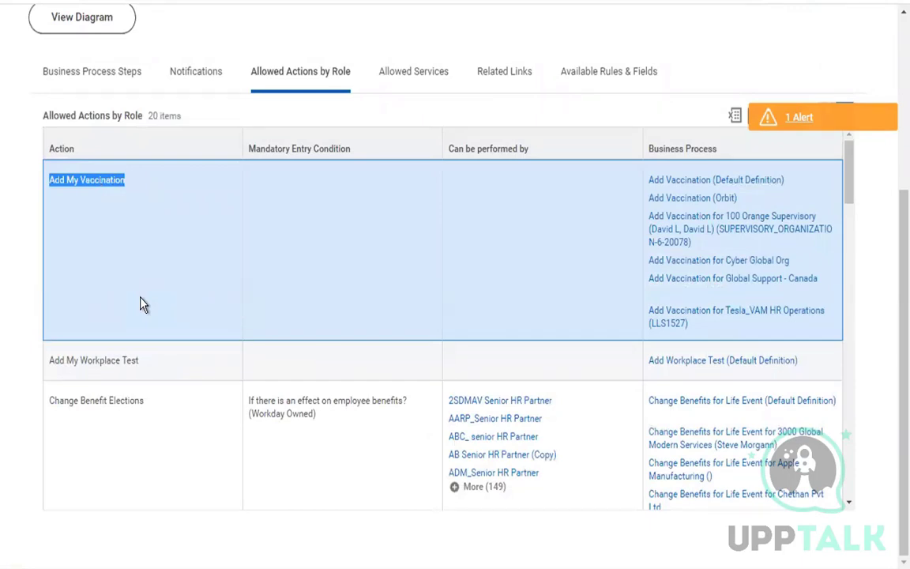
click(114, 80)
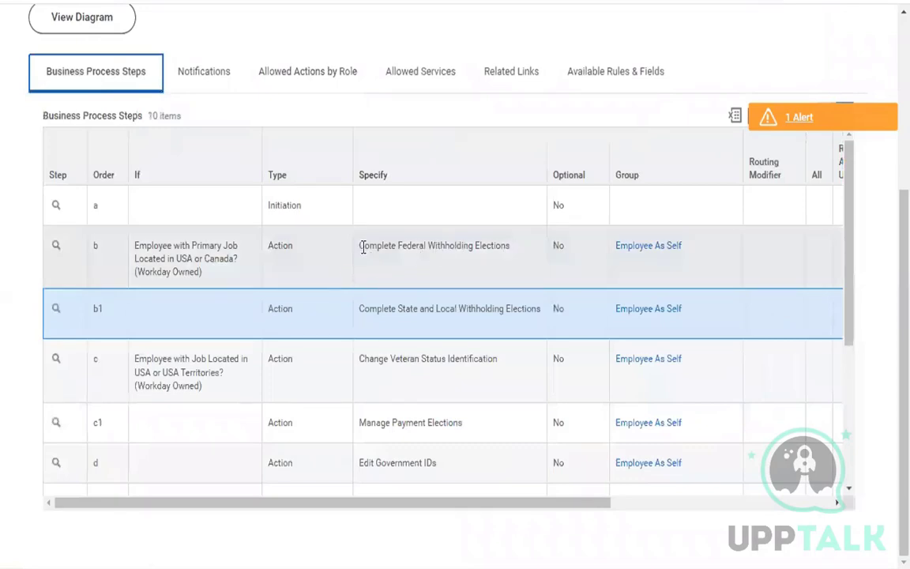
drag(360, 246, 347, 423)
click(300, 75)
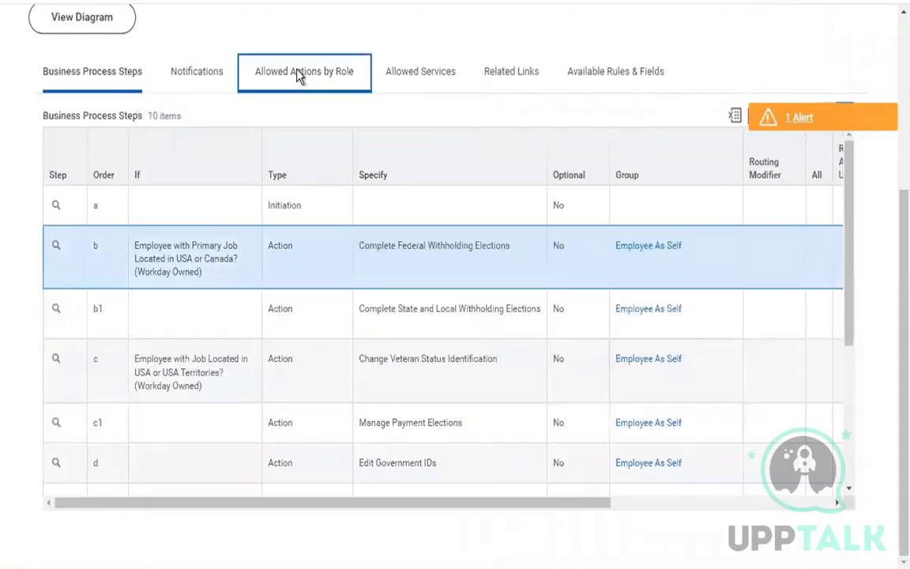
Review the Complete Federal Withholding Elections action and its mandatory entry condition.
scroll(196, 382, down, 5)
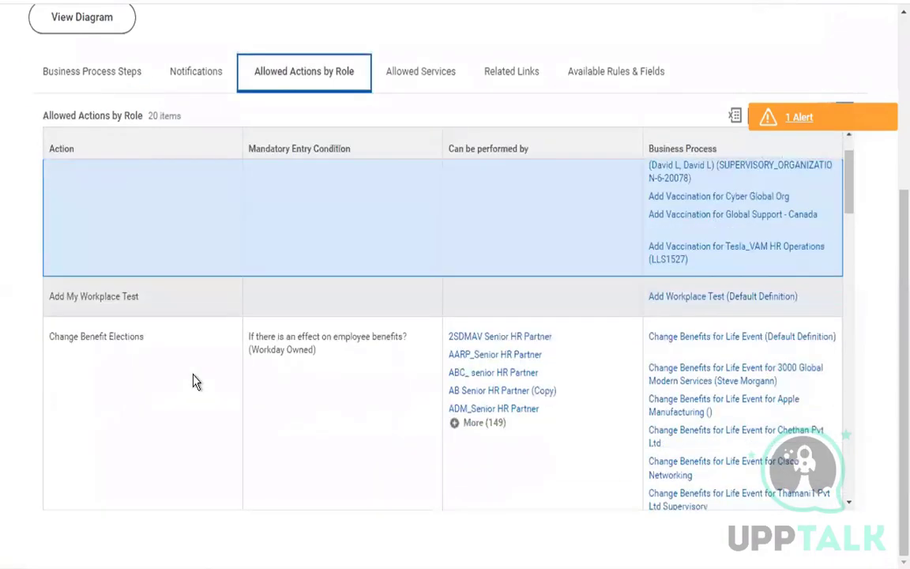
scroll(196, 382, down, 3)
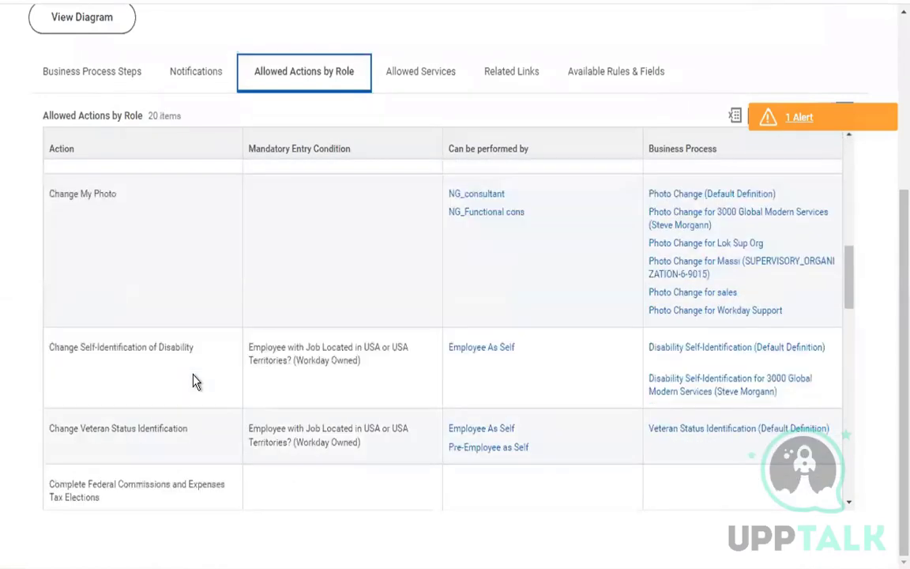
scroll(196, 382, down, 5)
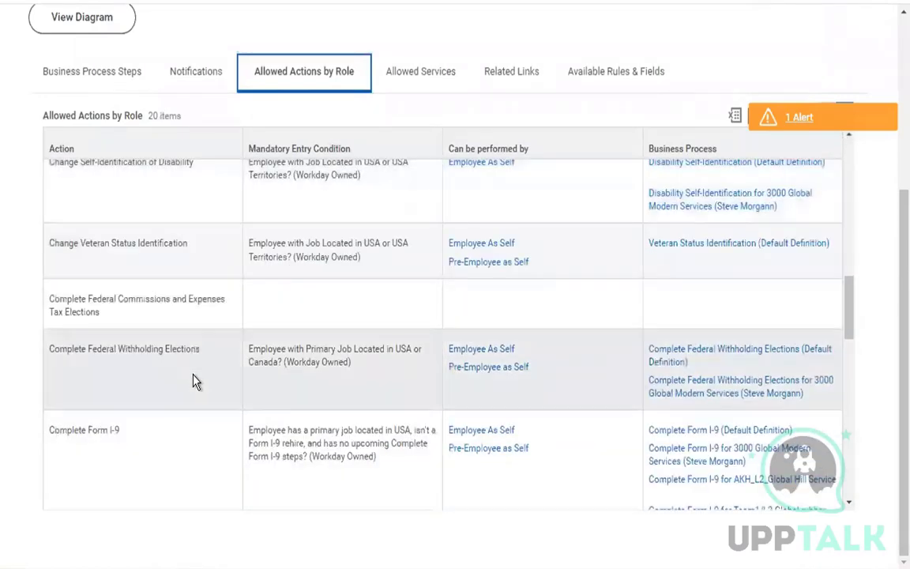
drag(78, 348, 187, 350)
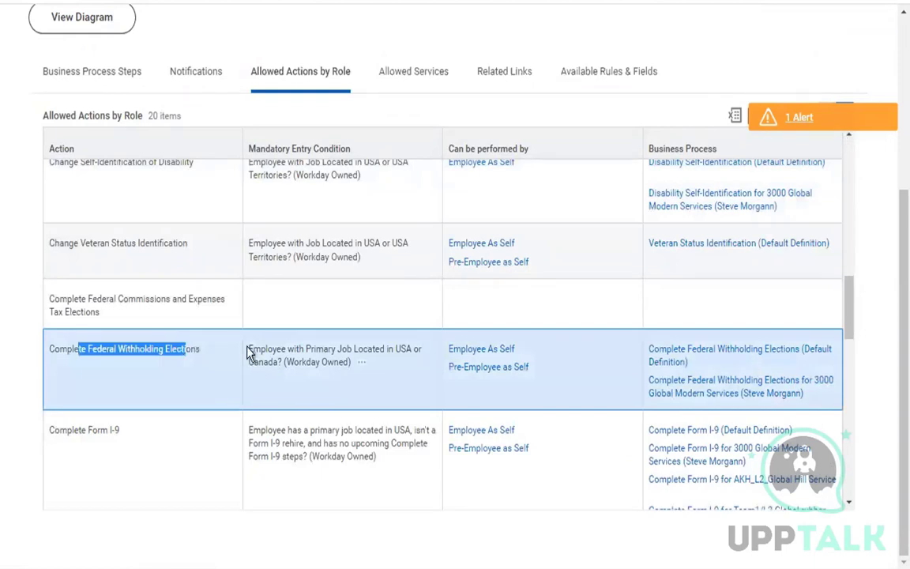
drag(247, 352, 354, 377)
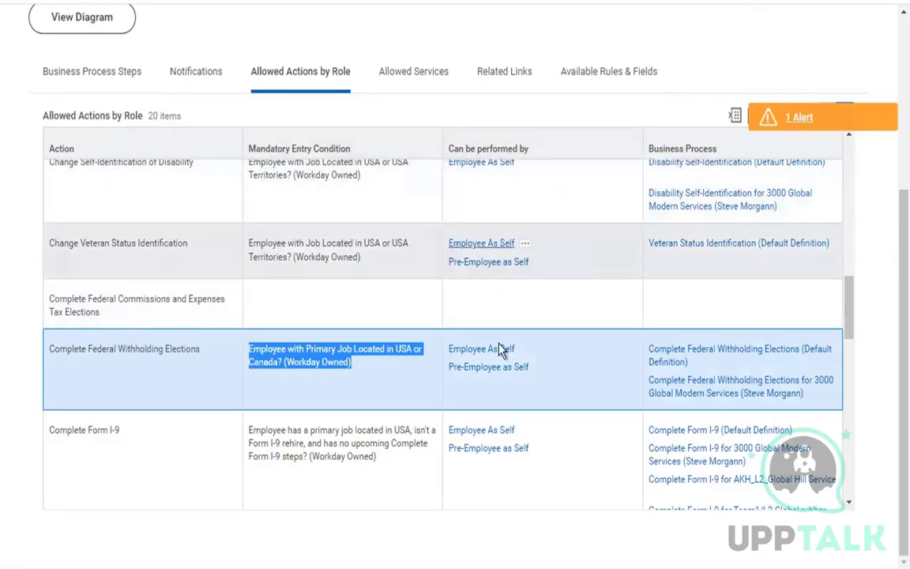
scroll(559, 371, down, 1)
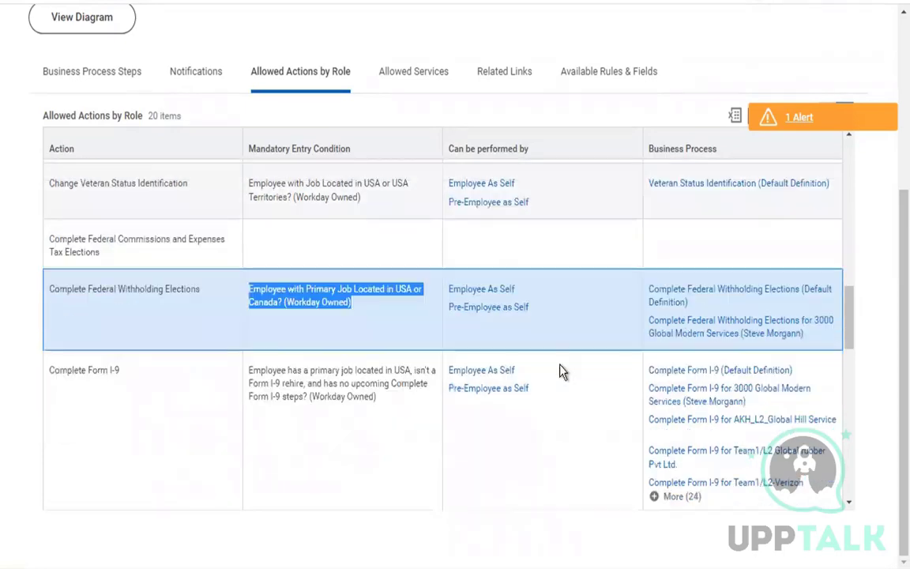
scroll(559, 372, up, 3)
scroll(140, 406, up, 5)
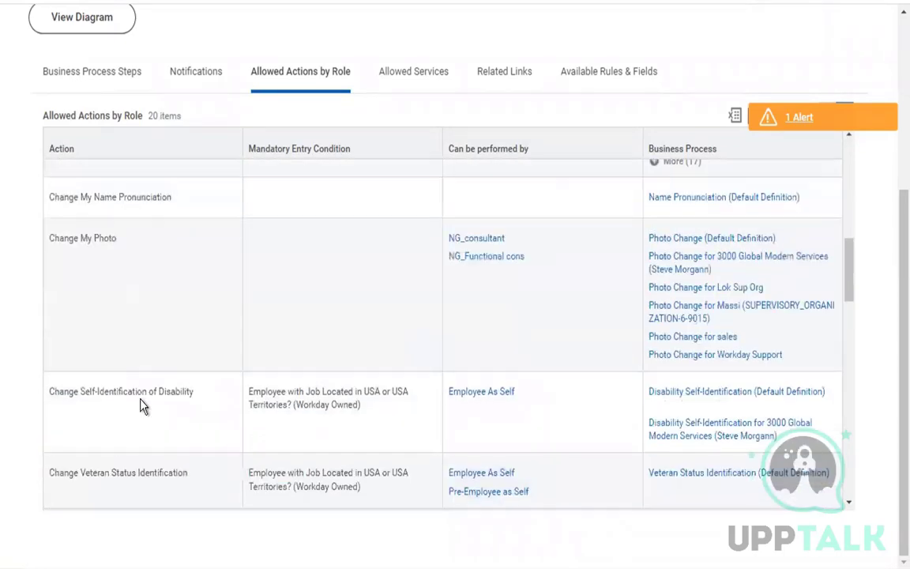
scroll(143, 405, up, 3)
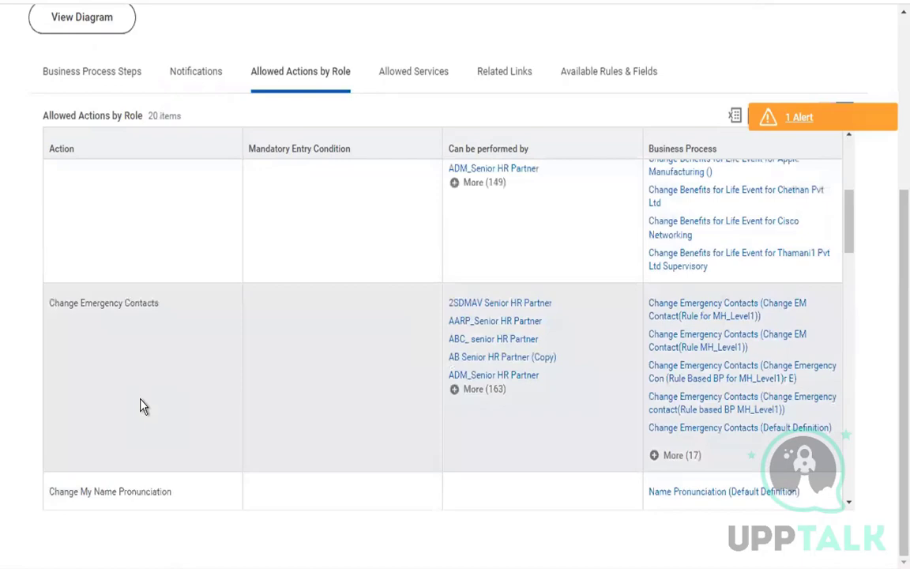
scroll(143, 405, down, 5)
scroll(140, 407, down, 12)
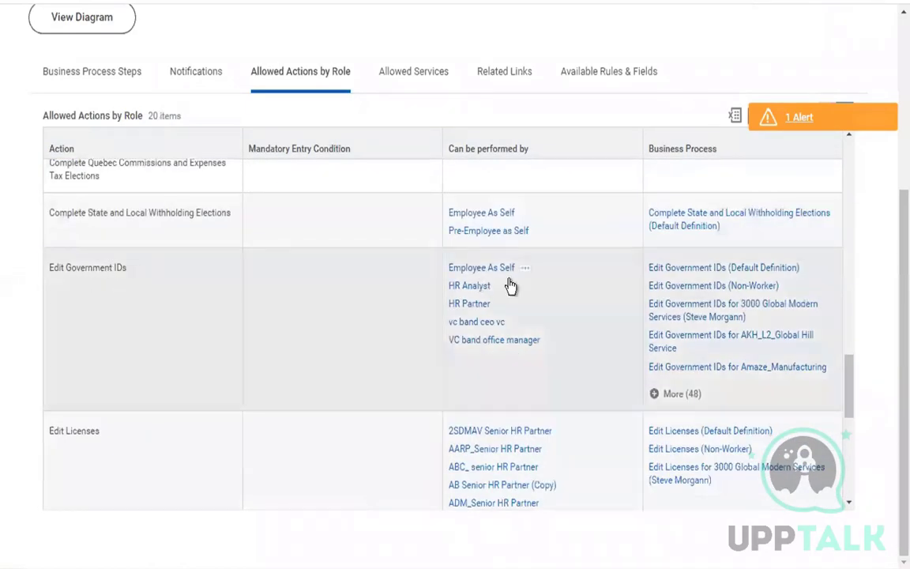
Review the Edit Government IDs role (Employee As Self) and the Edit Passports and Visas action.
drag(553, 276, 447, 274)
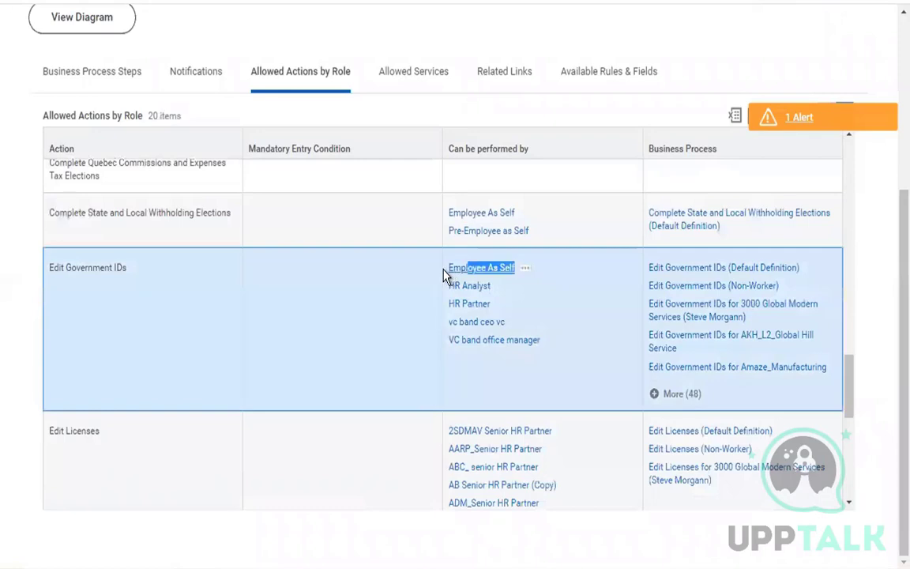
click(399, 286)
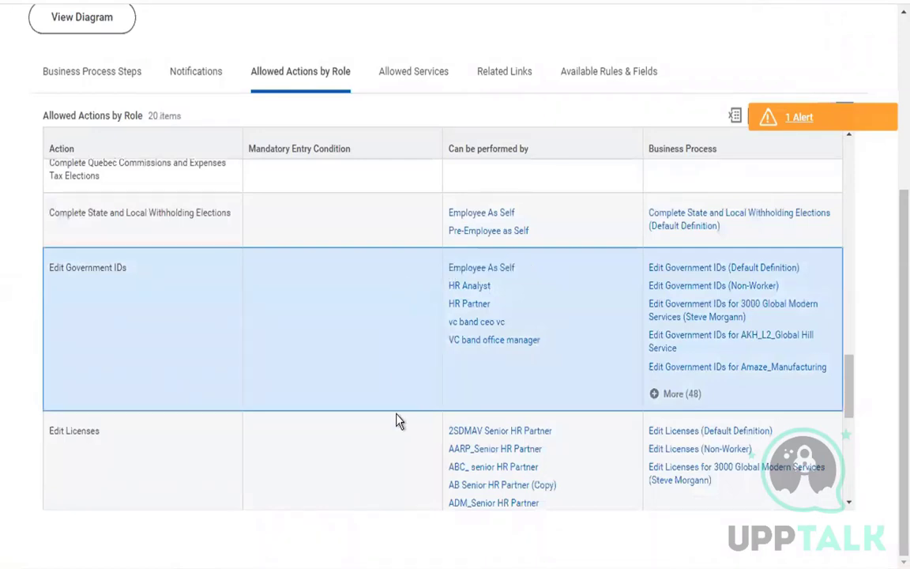
scroll(399, 421, down, 3)
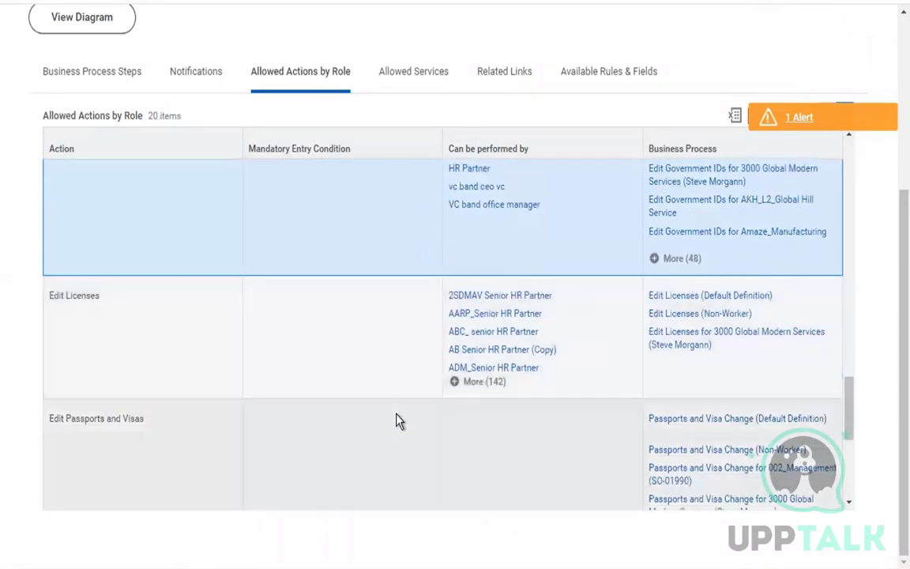
scroll(400, 422, down, 6)
scroll(399, 422, up, 3)
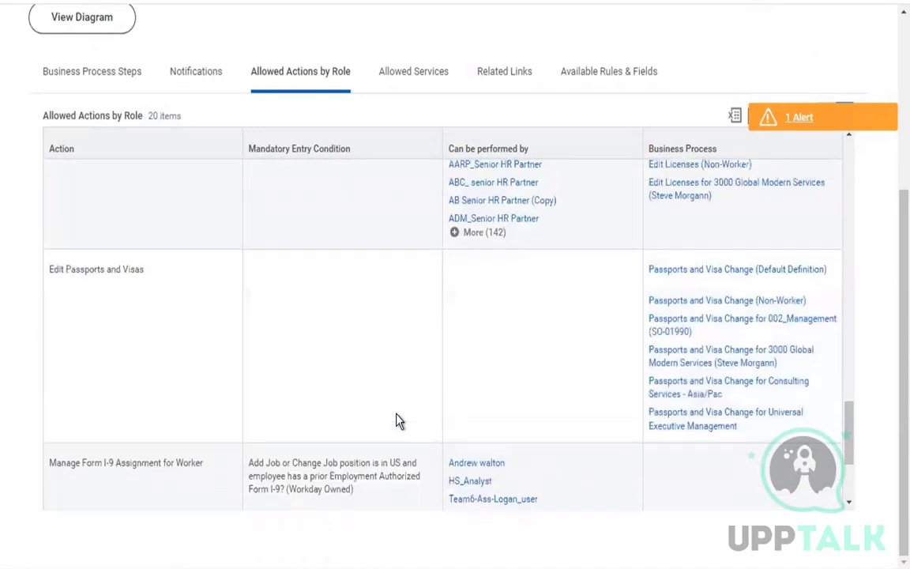
drag(50, 269, 117, 269)
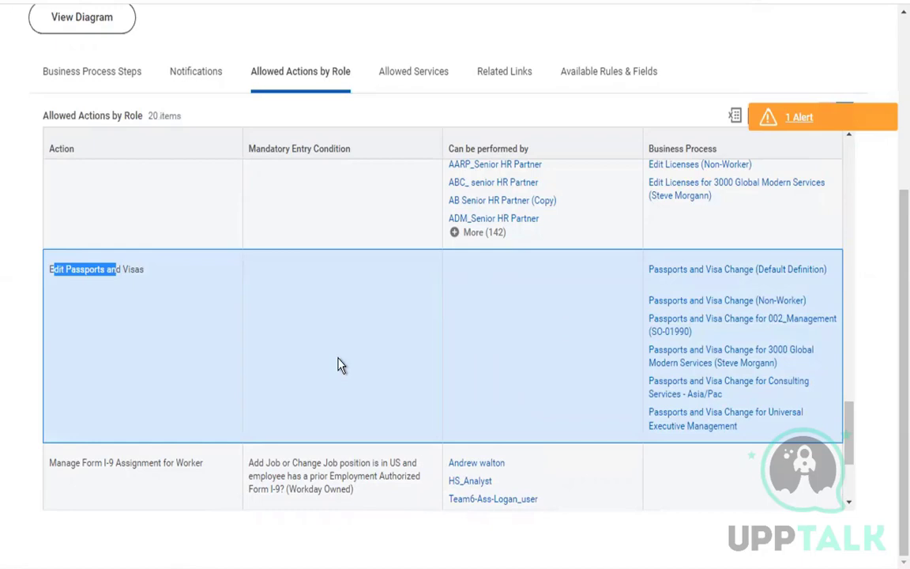
Review the four allowed services, Document Delivery through Orchestration Service, then view the empty Related Links.
click(409, 88)
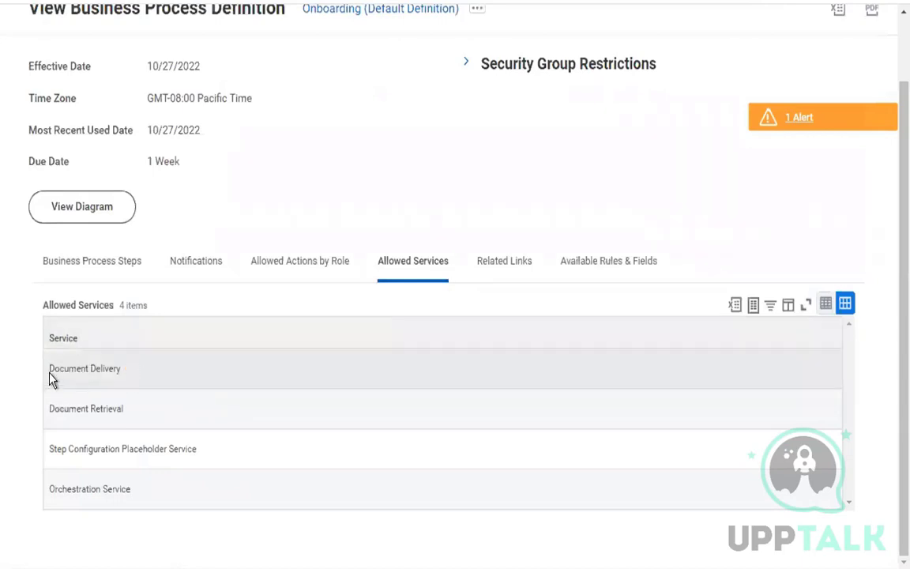
drag(50, 370, 122, 376)
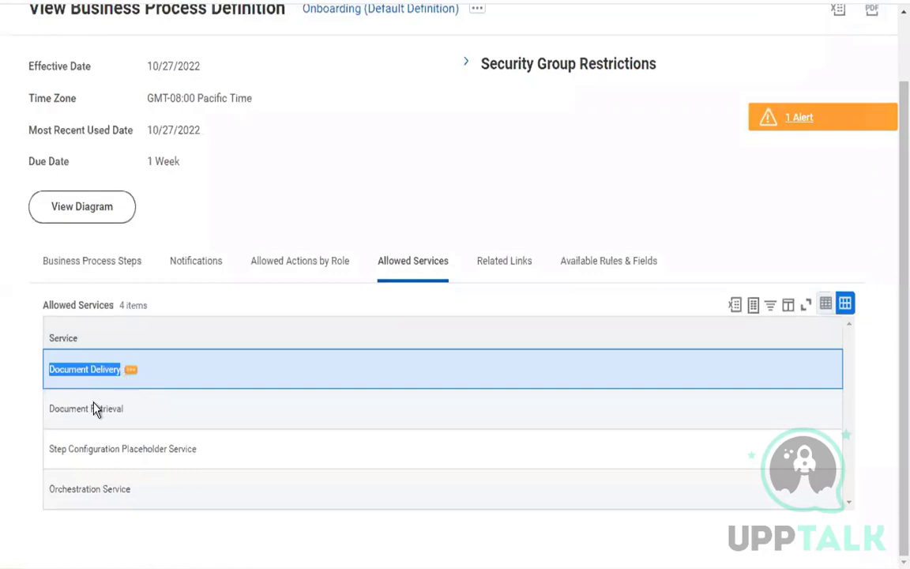
drag(49, 409, 114, 410)
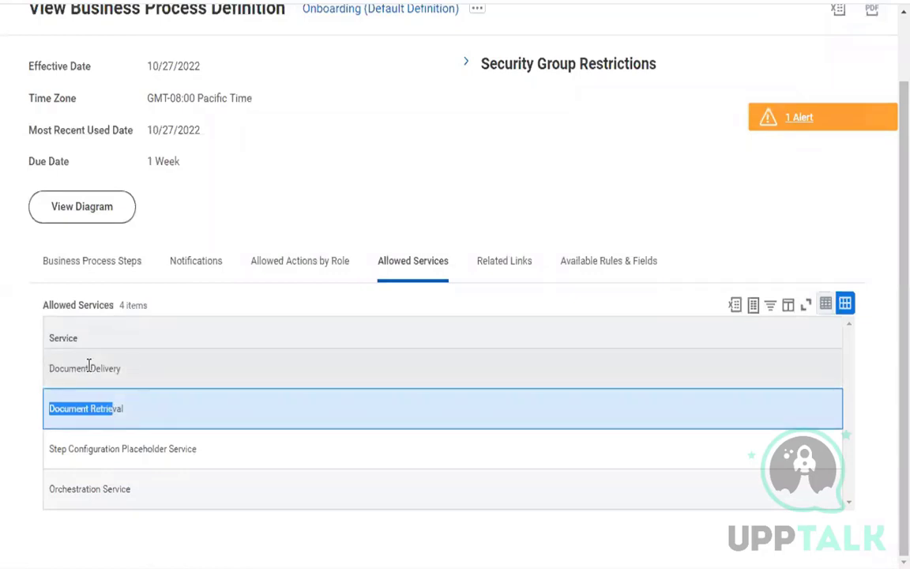
drag(49, 369, 116, 369)
drag(50, 449, 112, 451)
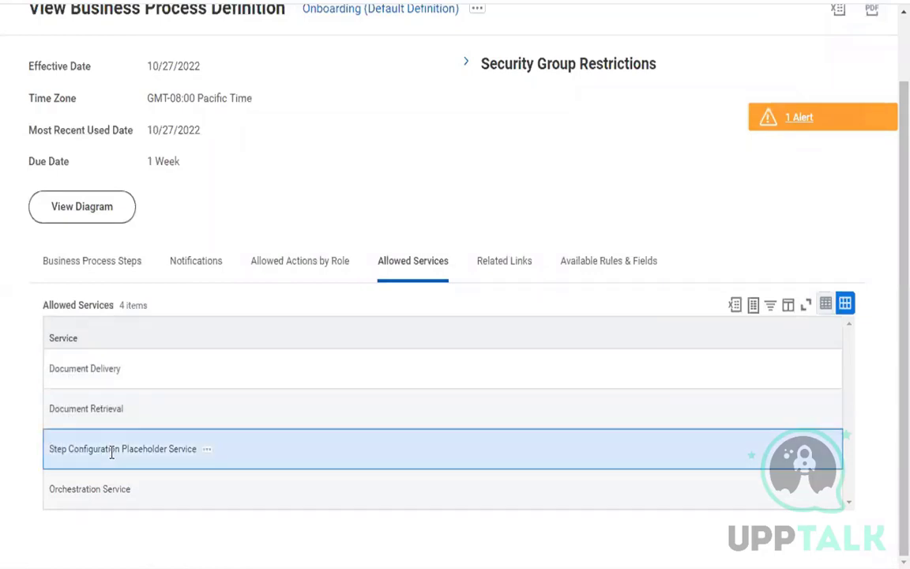
drag(51, 489, 116, 490)
click(344, 126)
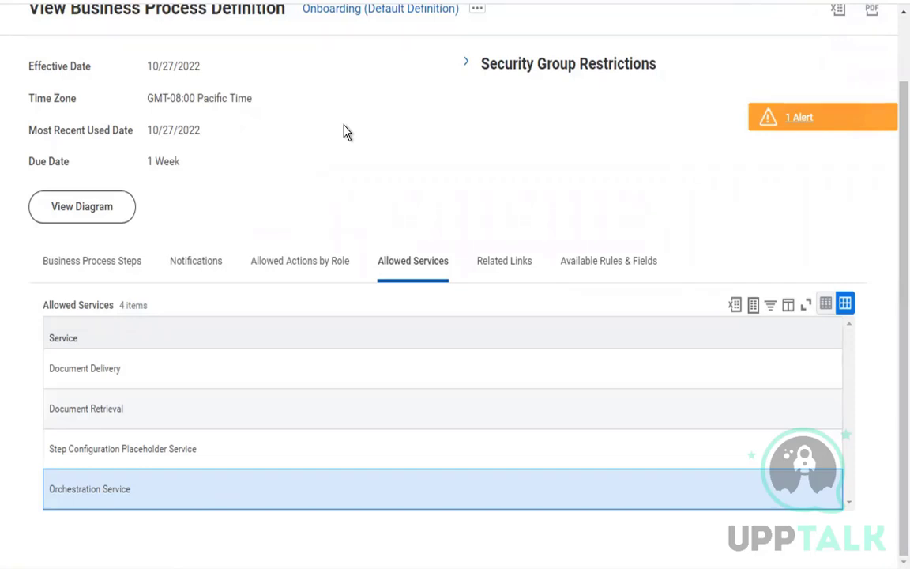
click(506, 278)
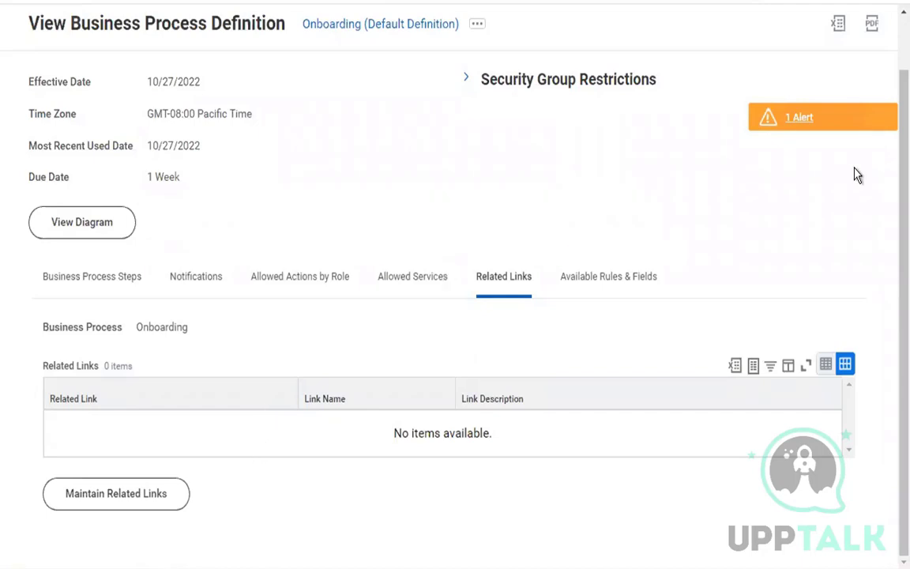
Glance at Available Rules & Fields, then go back to the Business Process Steps tab.
click(636, 290)
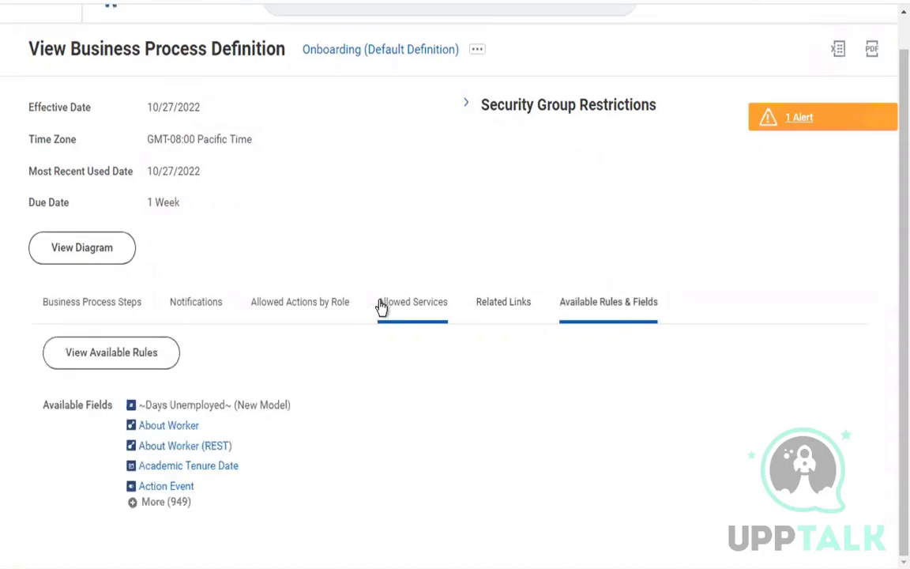
click(131, 320)
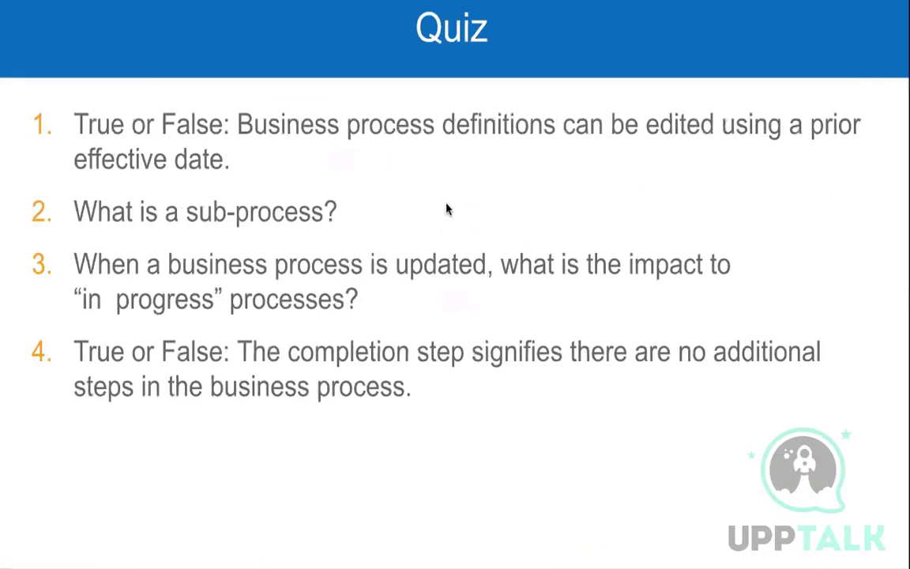
Exit the quiz slideshow to get back to the Google Sheets onboarding table.
key(Escape)
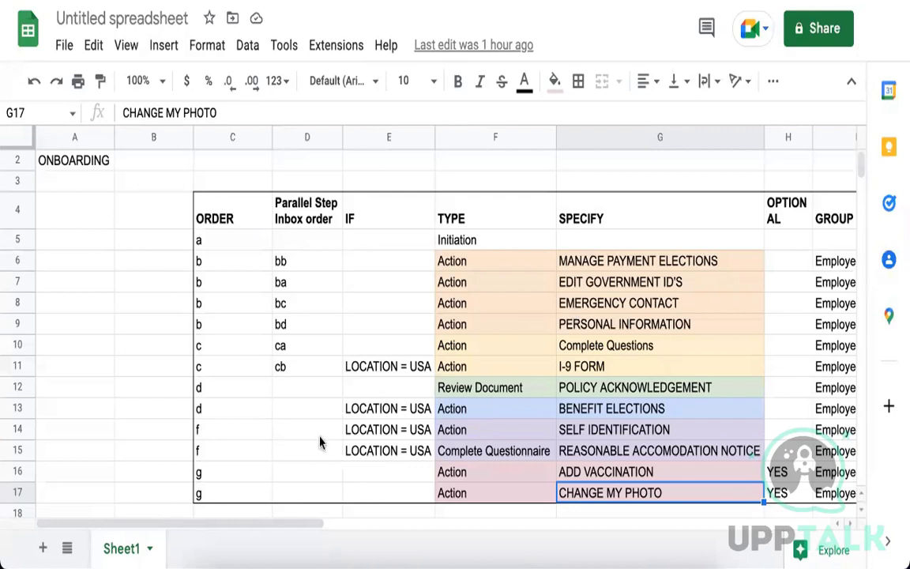
Add Sheet2 and enter the headings Order, IF and Type starting at C3.
click(42, 548)
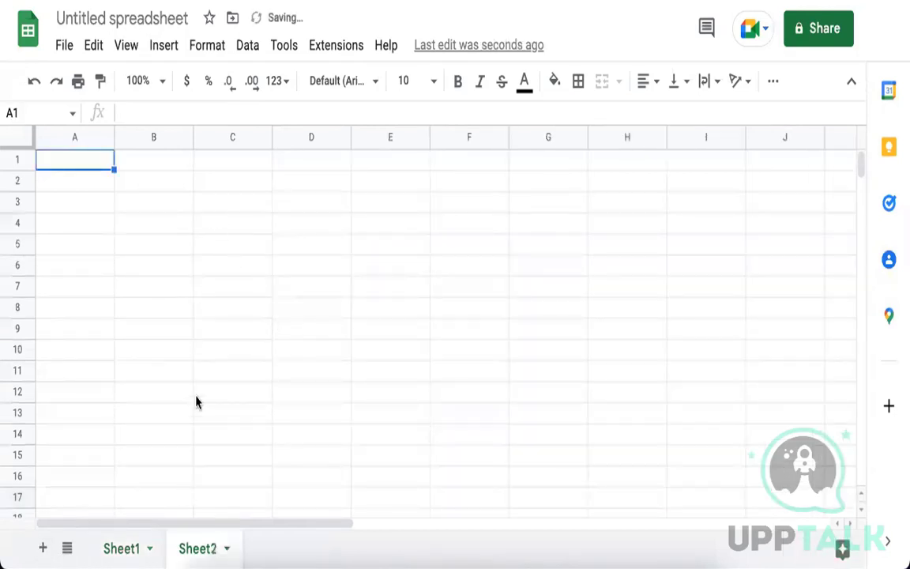
click(204, 201)
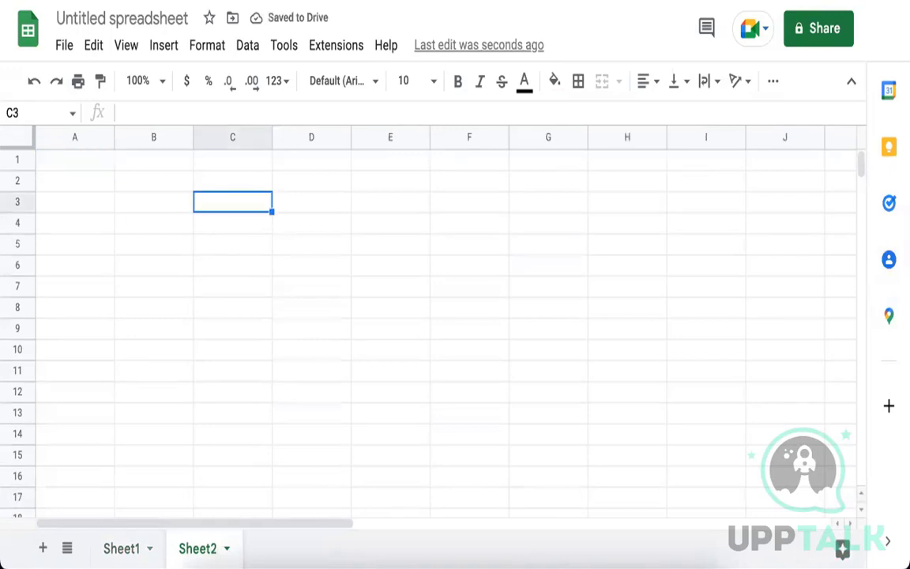
text(Order)
key(Tab)
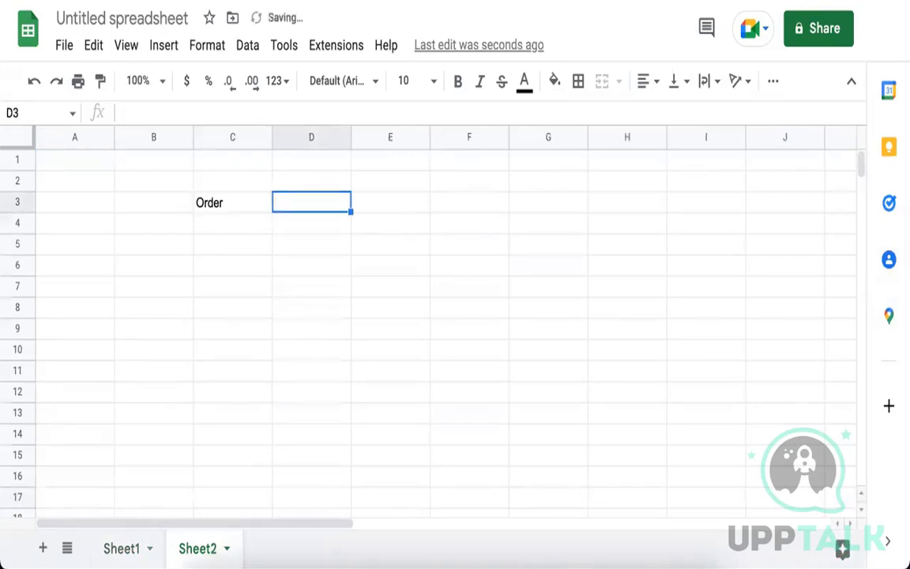
text(IF)
key(Tab)
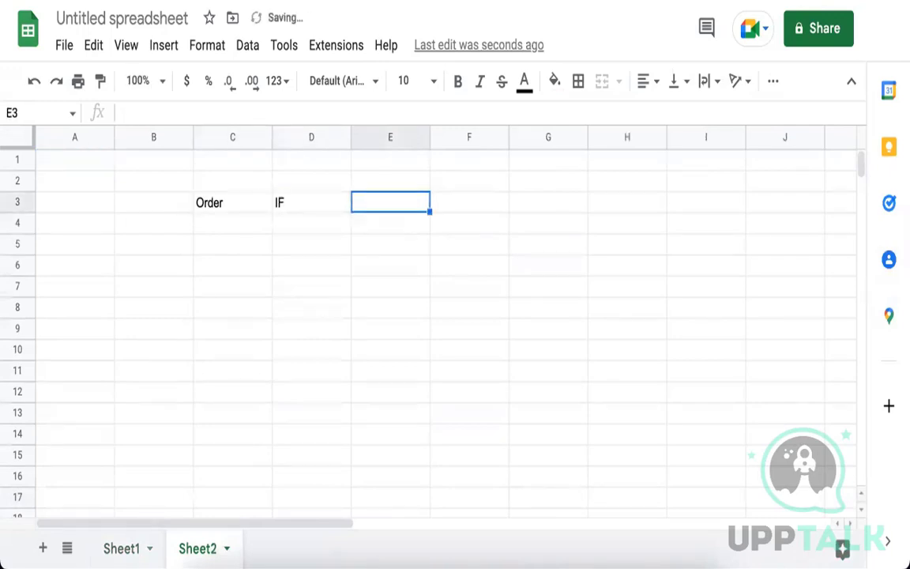
text(Type)
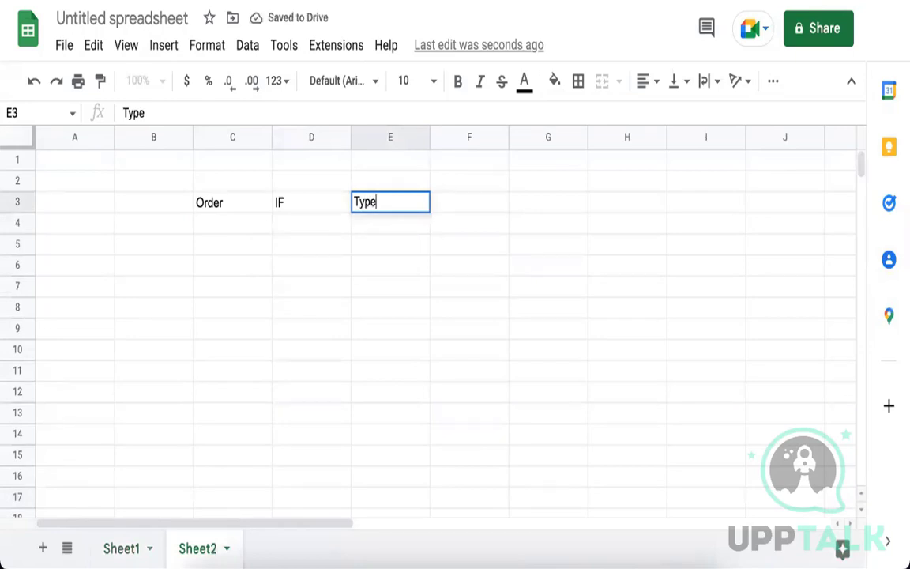
key(Tab)
Finish the header row with Specify, Optional and Group, then select C4.
text(Specify)
key(Tab)
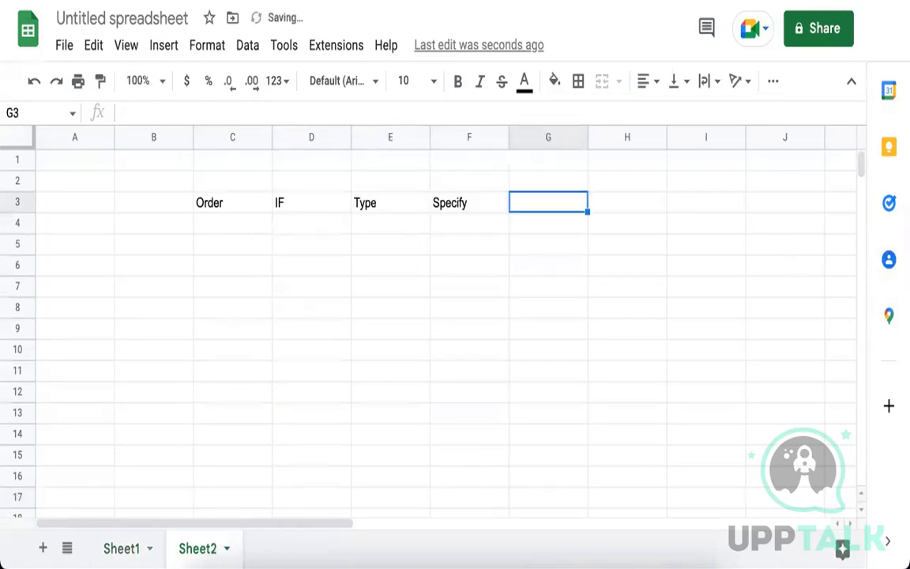
text(G)
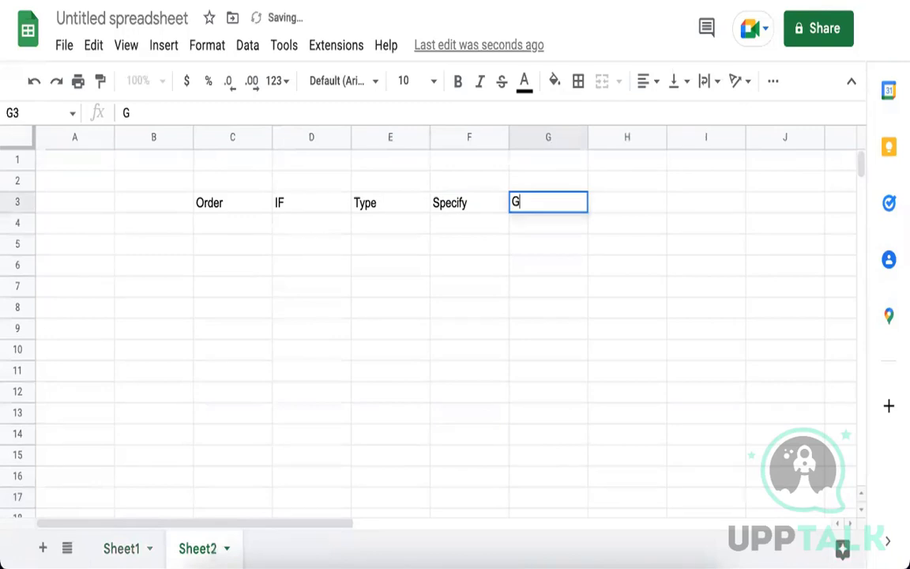
key(BackSpace)
text(Optional)
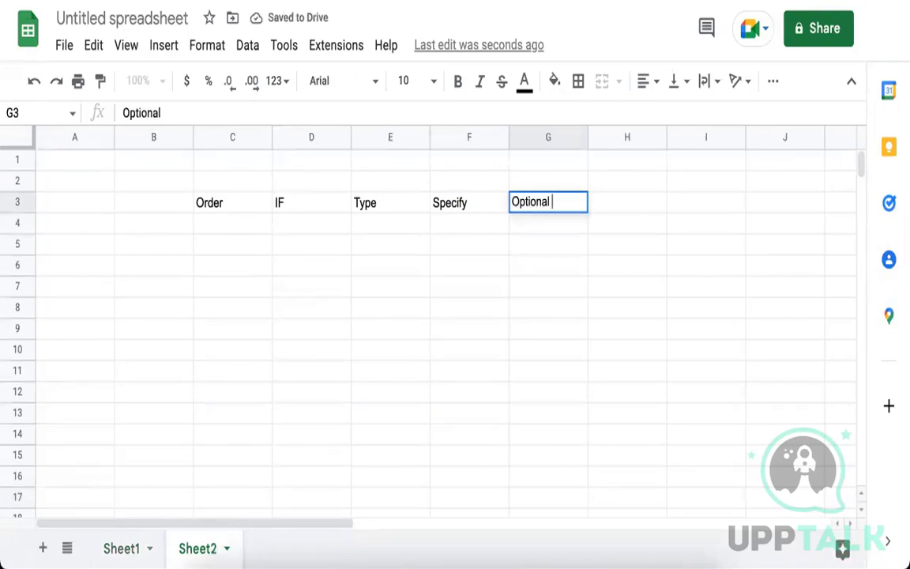
key(Tab)
text(Group)
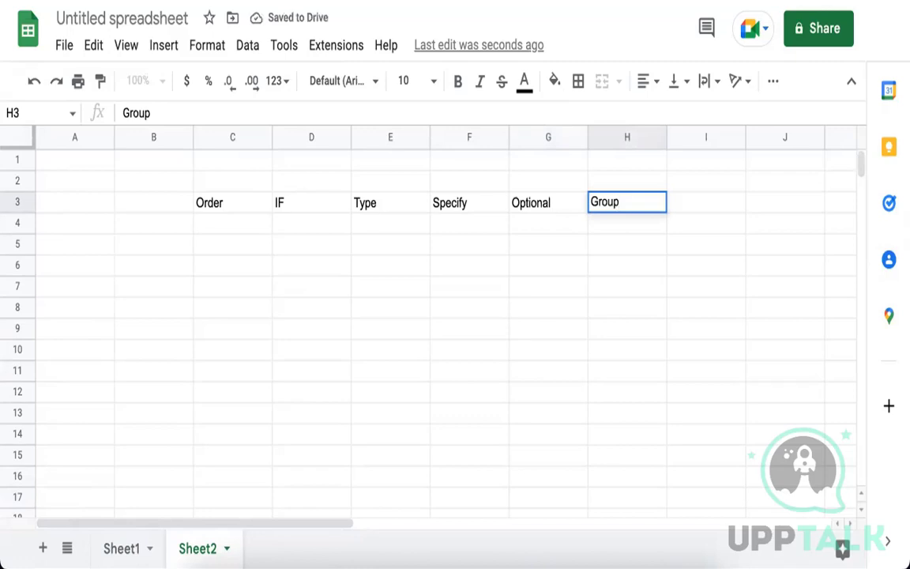
click(202, 221)
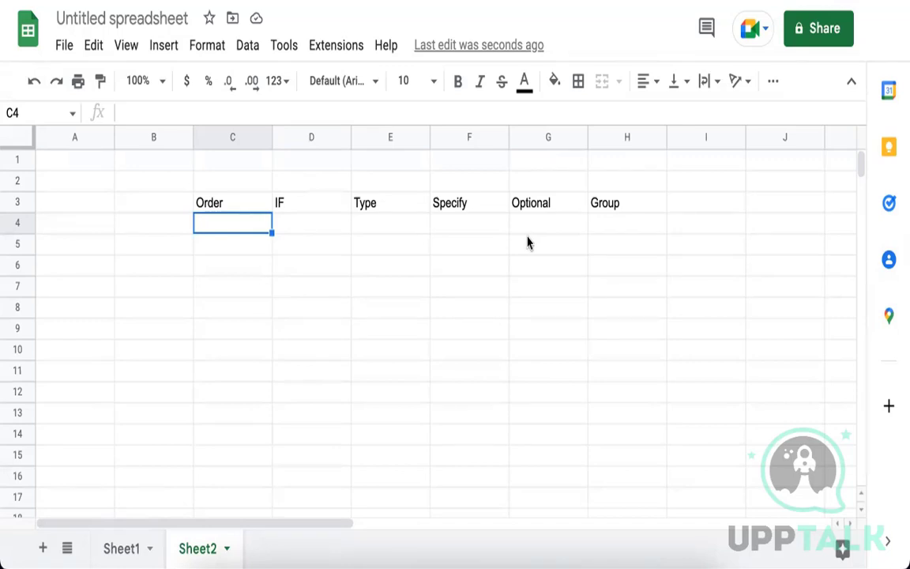
Enter order letter a in C4 with the type Intiation in E4.
text(a)
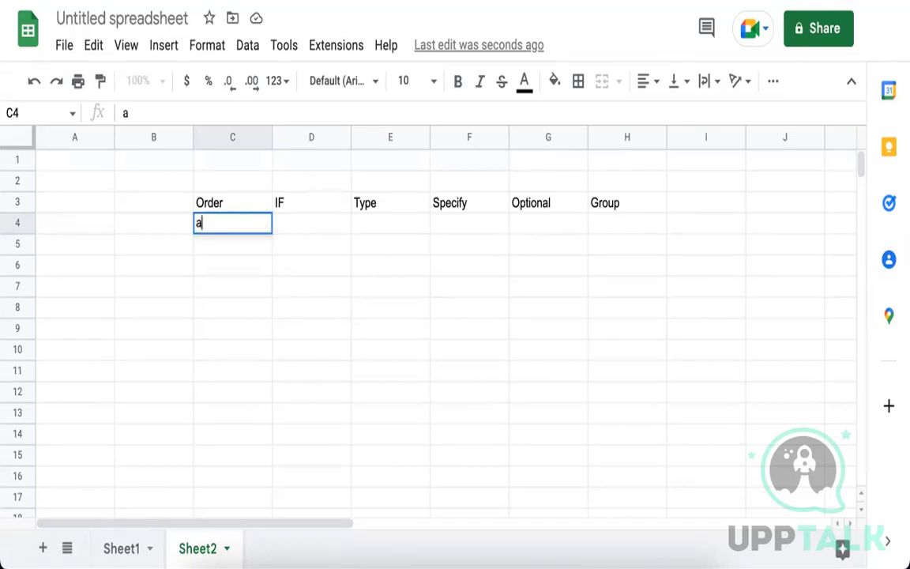
click(376, 233)
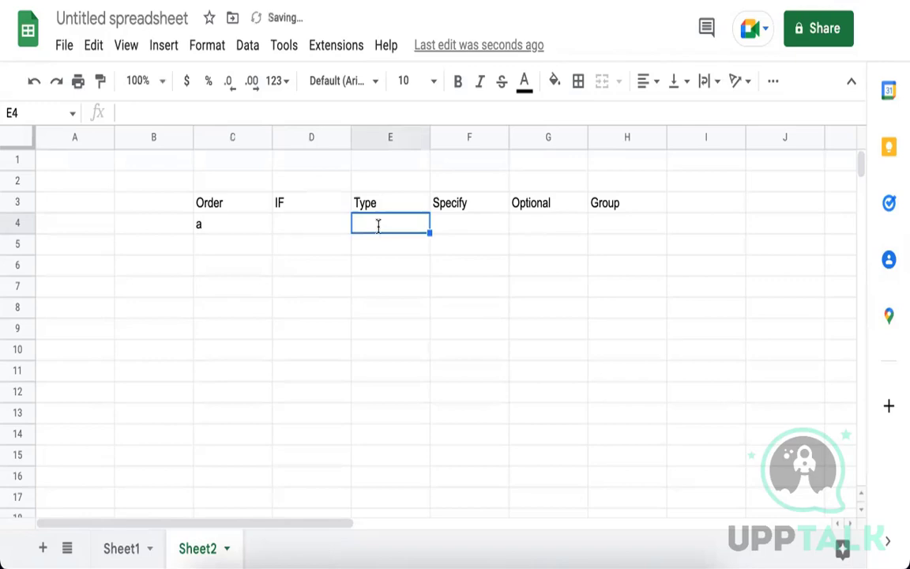
text(Inti)
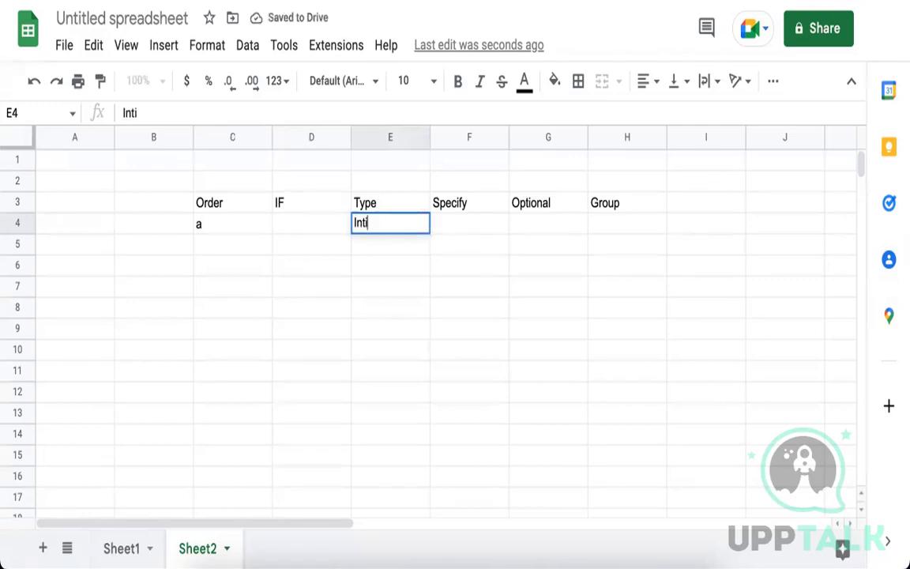
text(ation)
click(238, 229)
Enter order letter b in C5 and Emergency Contact in F5.
click(237, 250)
text(b)
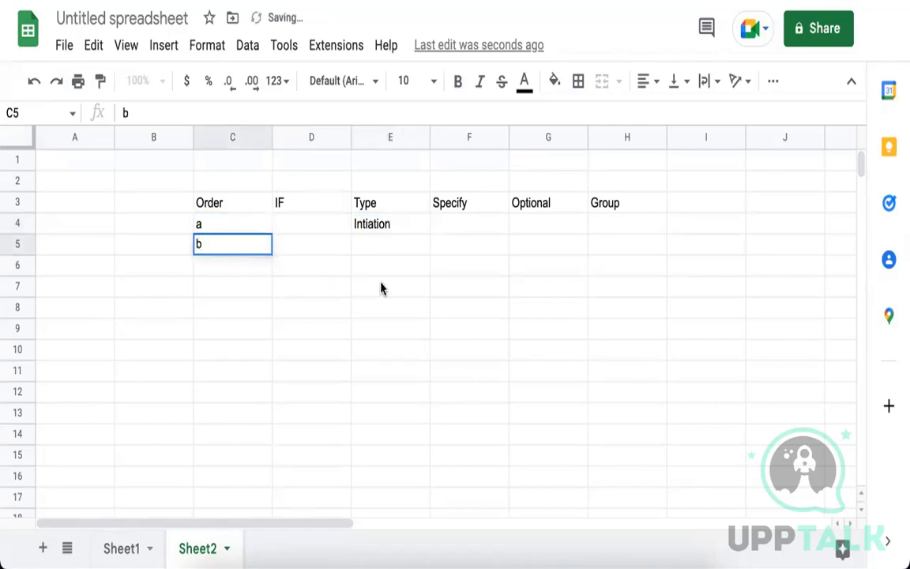
click(406, 252)
click(448, 248)
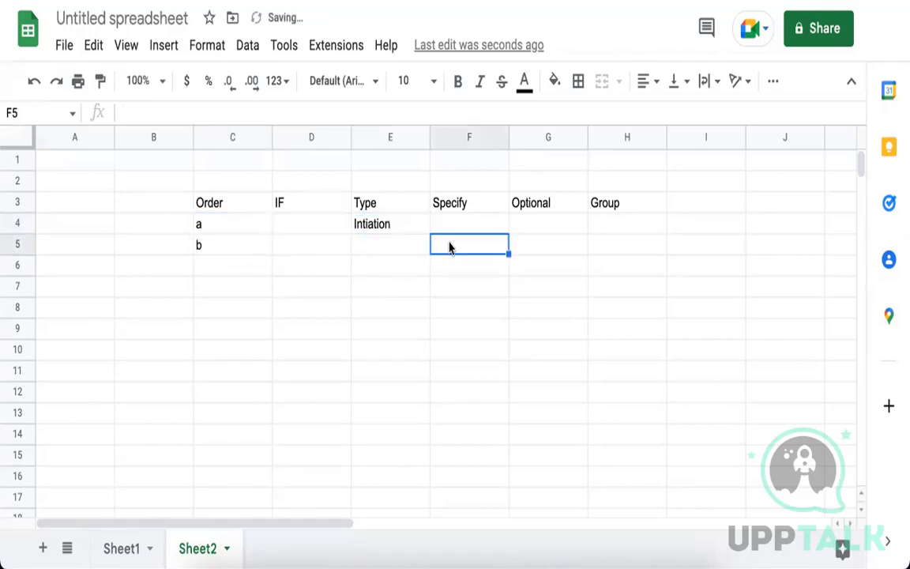
text(Emerge)
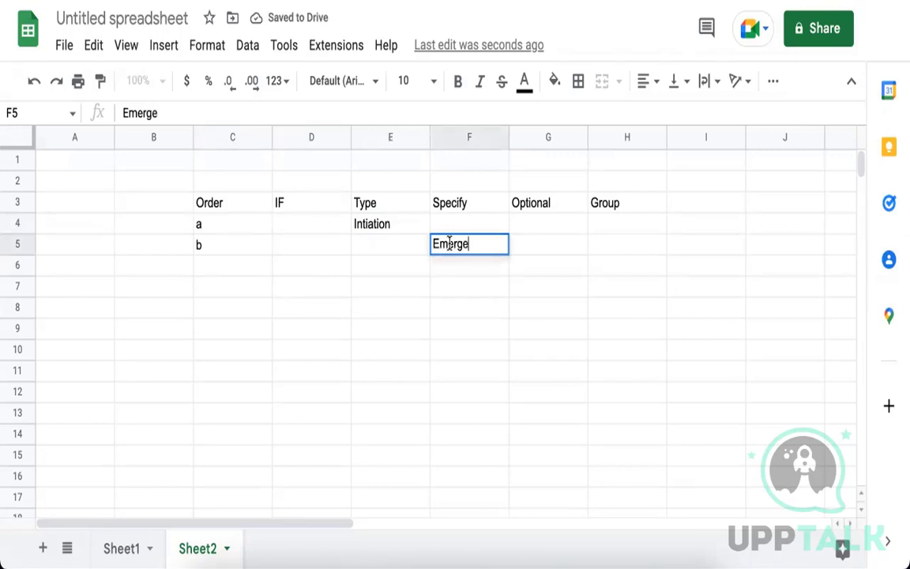
text(ncy Conac)
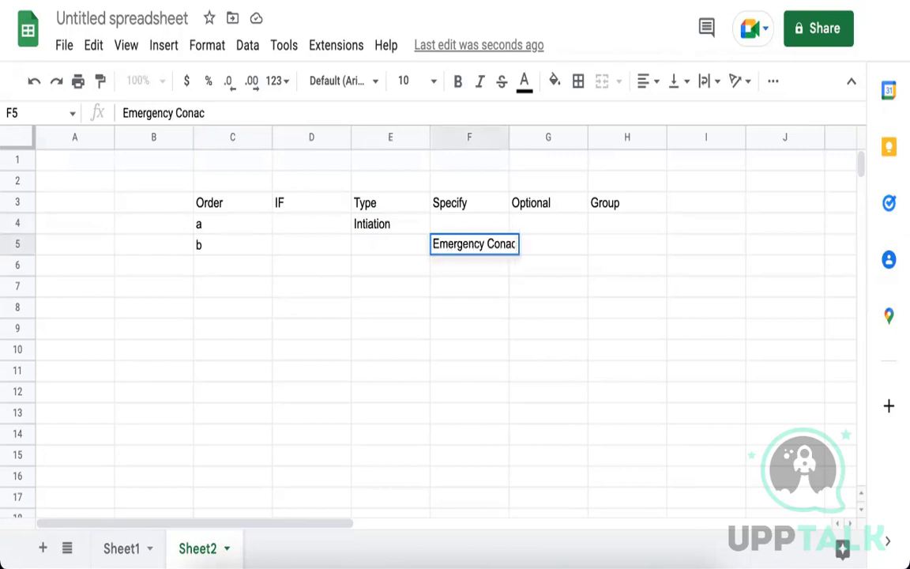
key(BackSpace)
key(BackSpace)
text(tact)
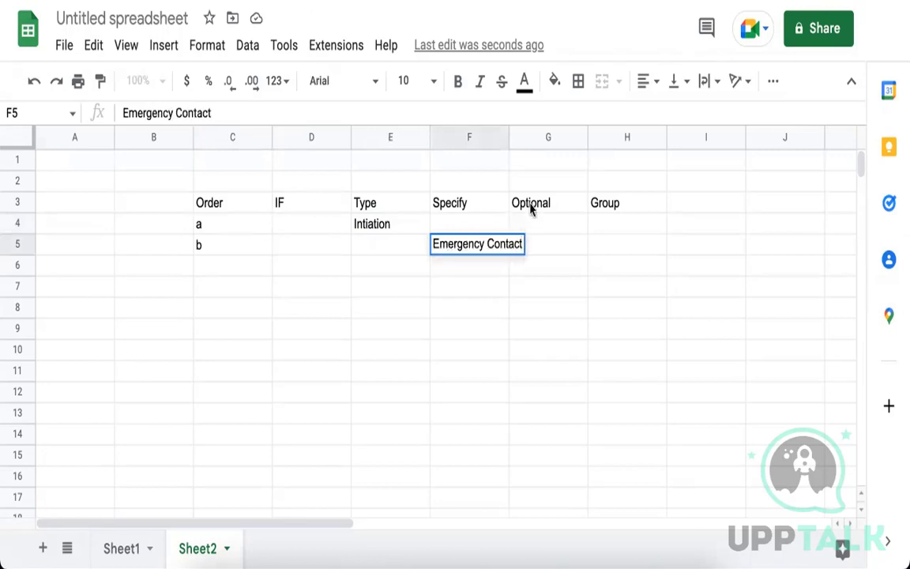
Widen column F to fit Emergency Contact.
drag(507, 139, 467, 305)
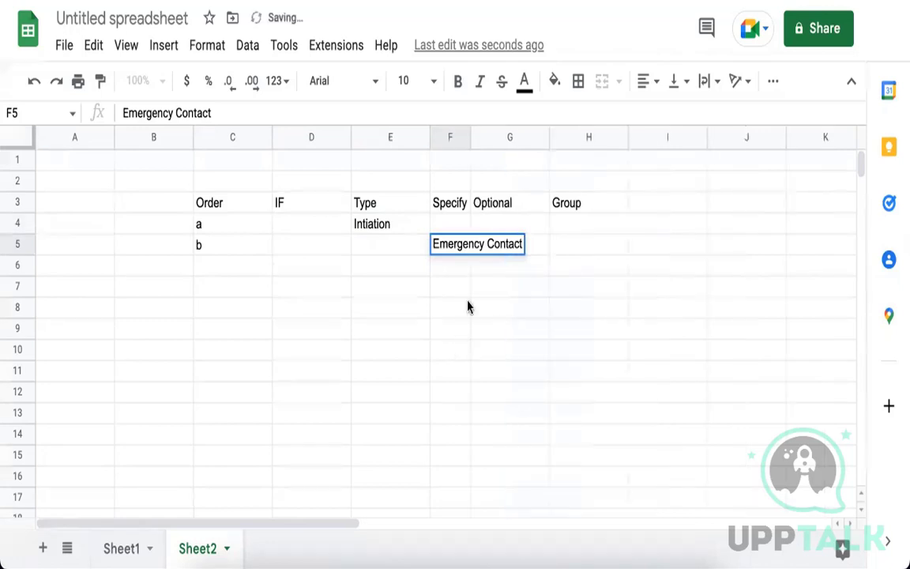
drag(469, 130, 554, 132)
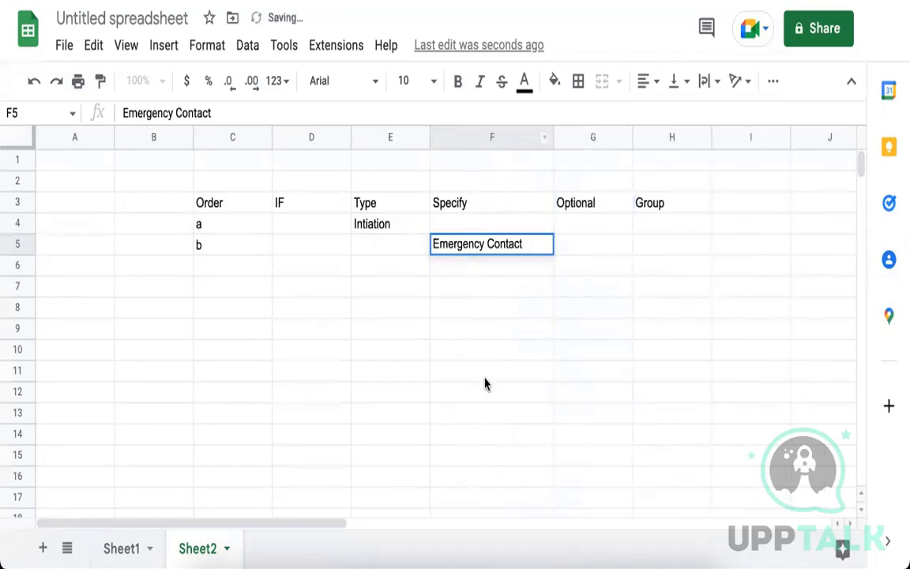
click(474, 364)
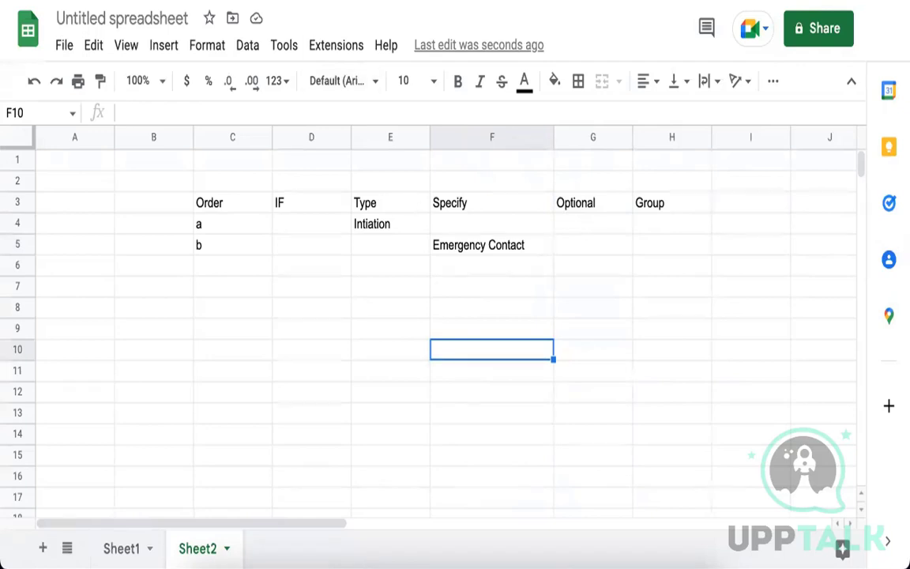
Fill F6, F7 and F8 with Personal Information, Edit Government ID and Maintain Names.
click(457, 270)
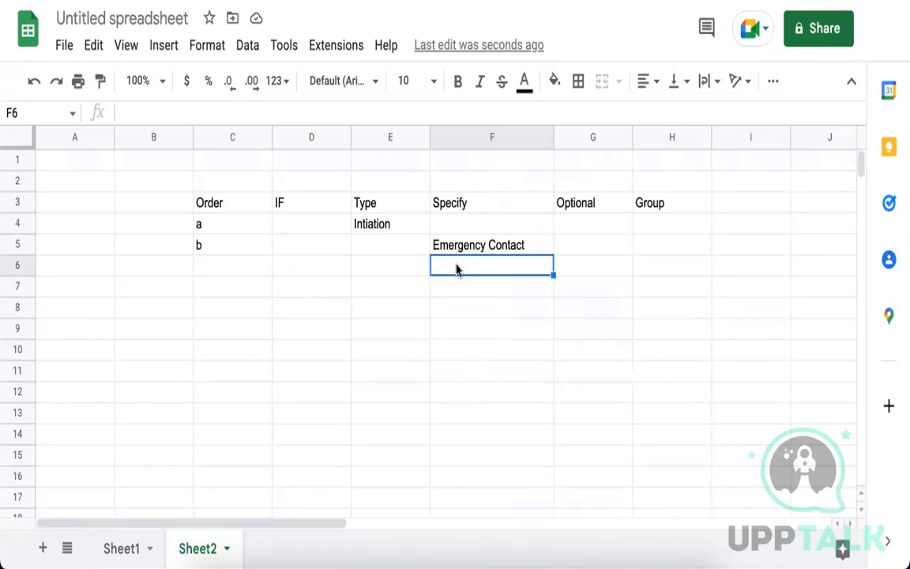
text(Personal Inf)
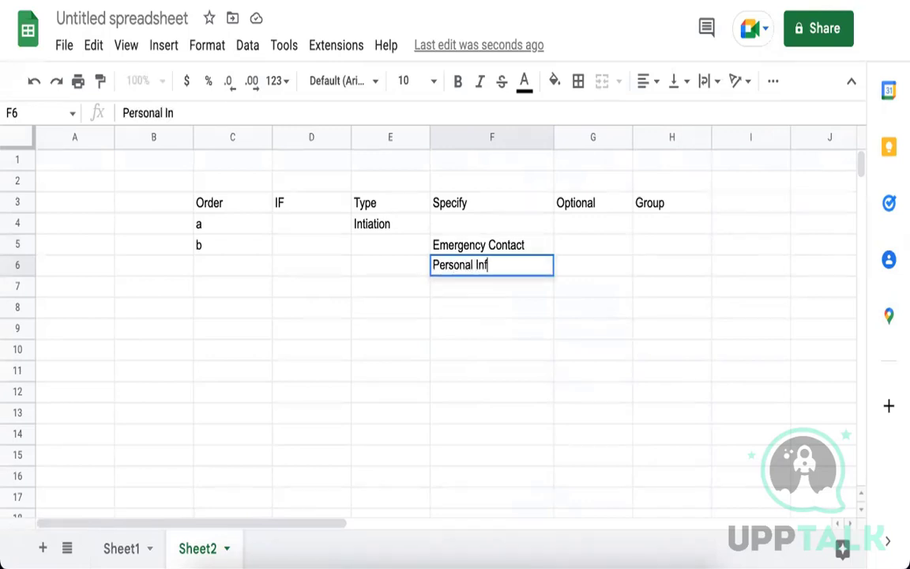
text(ormation)
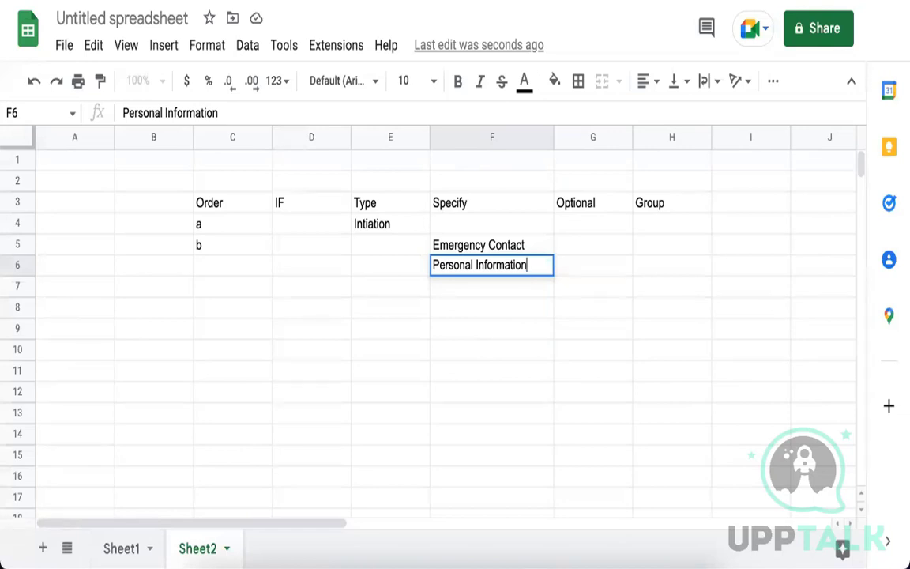
key(Return)
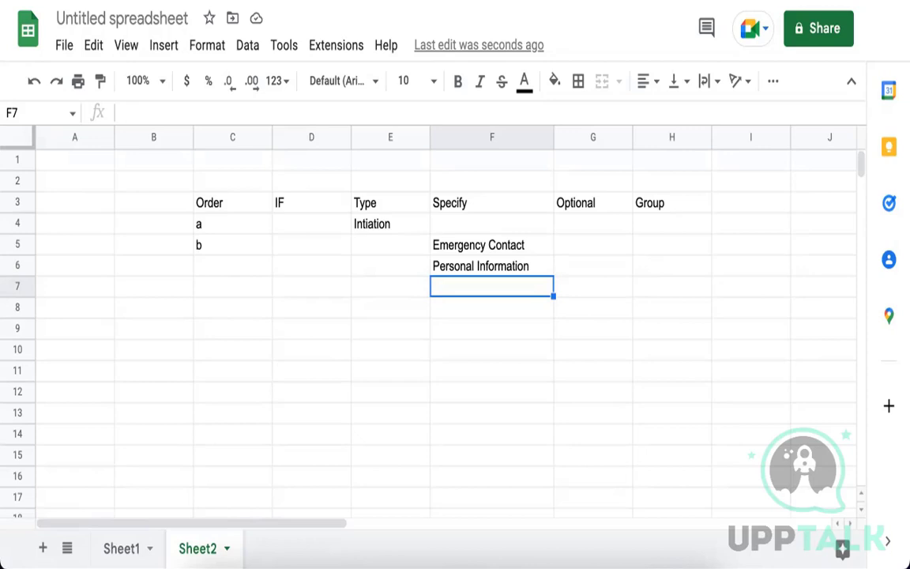
text(Edit )
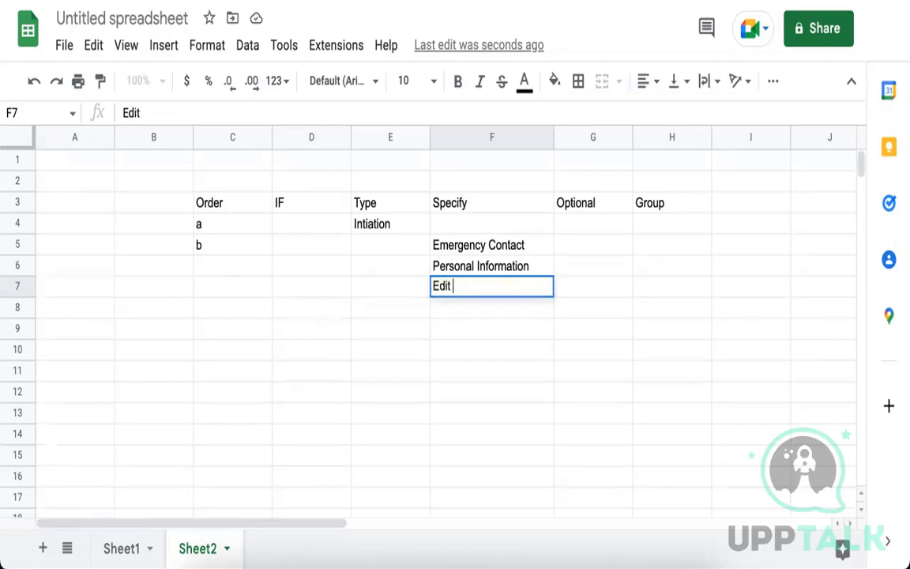
text(Gover)
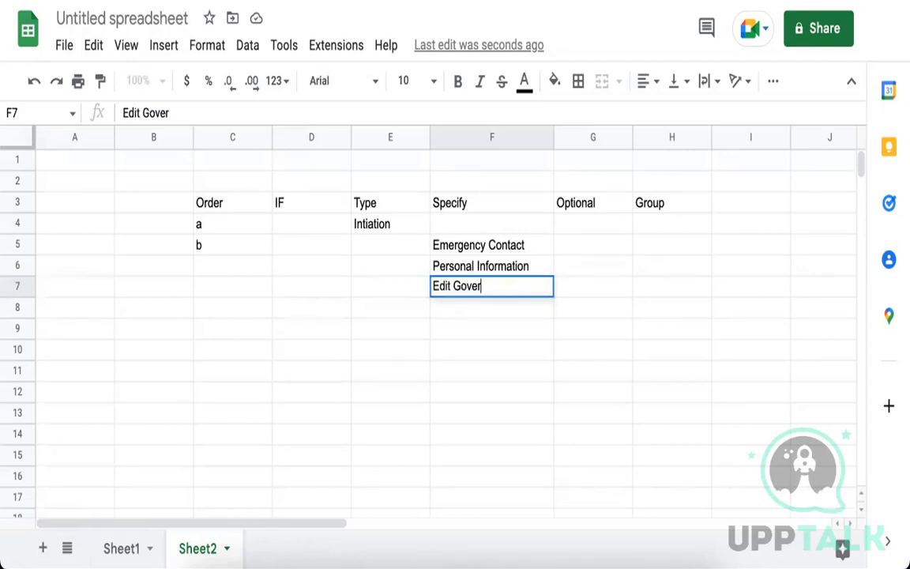
text(nment ID)
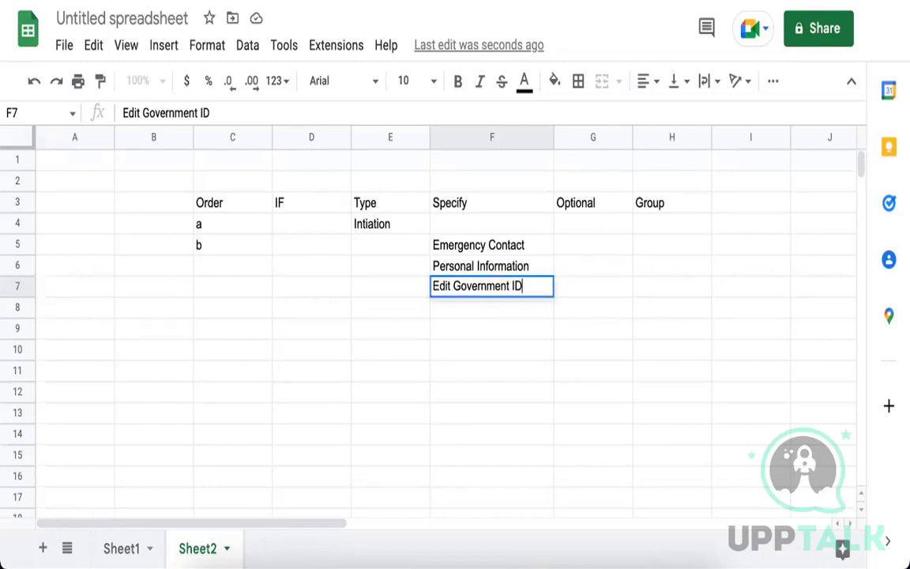
click(469, 271)
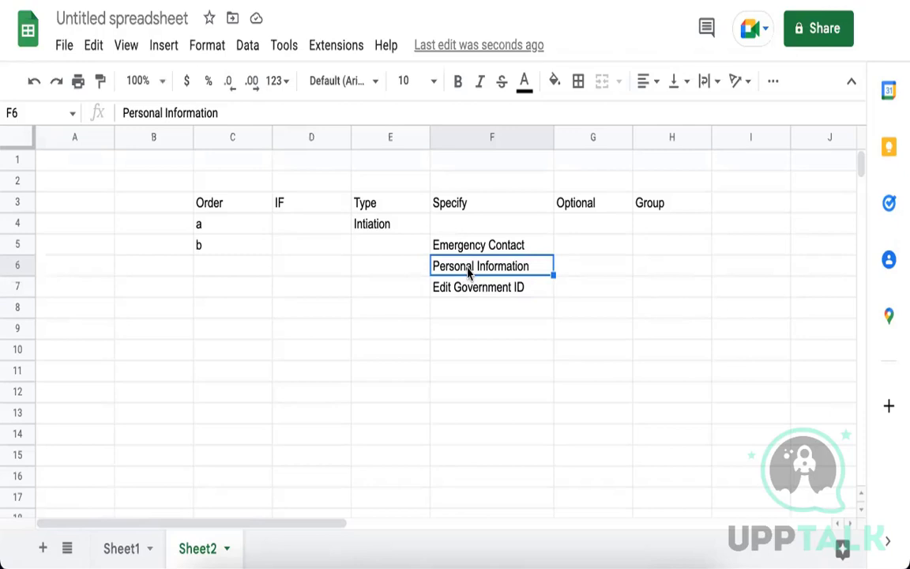
click(469, 313)
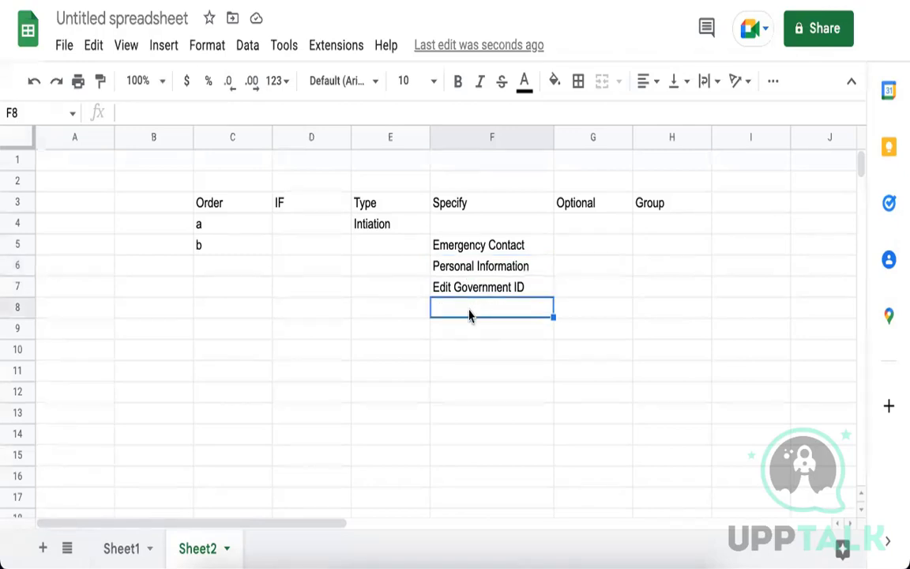
text(Maintain Na)
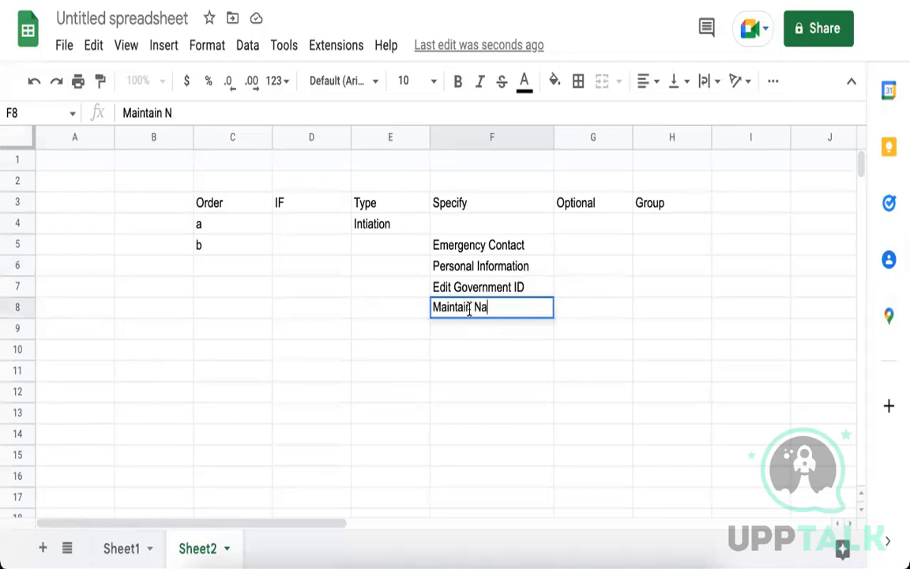
text(mes)
click(451, 346)
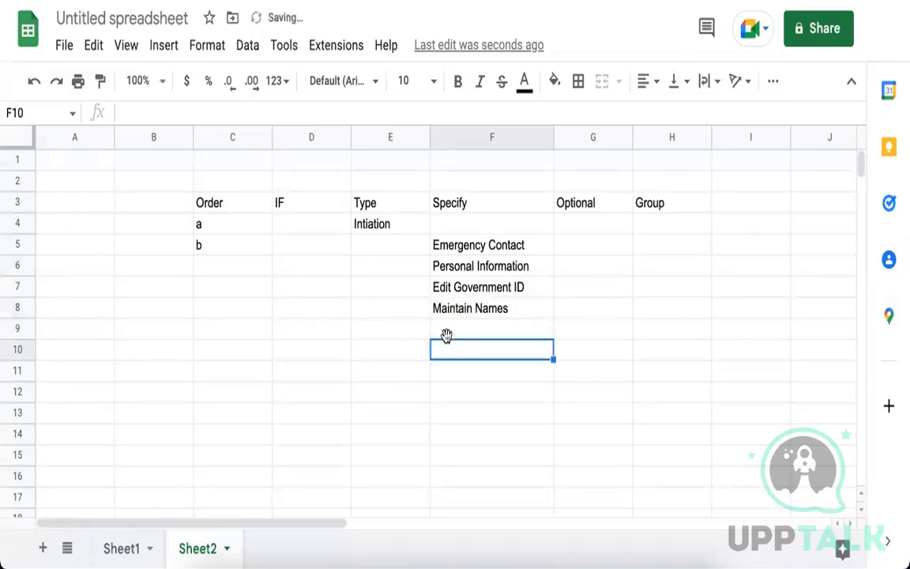
click(475, 327)
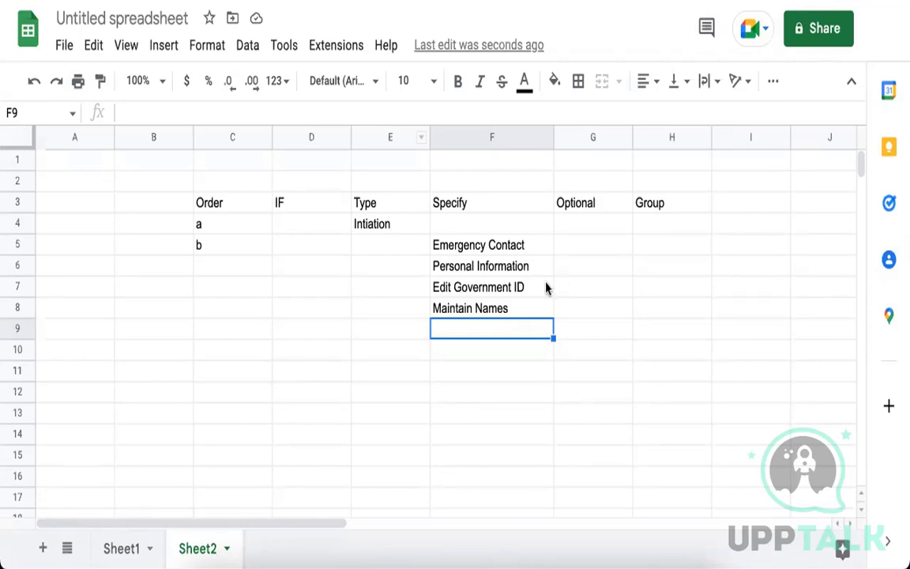
Enter I-9 in cell F9 beneath Maintain Names.
text(I-9)
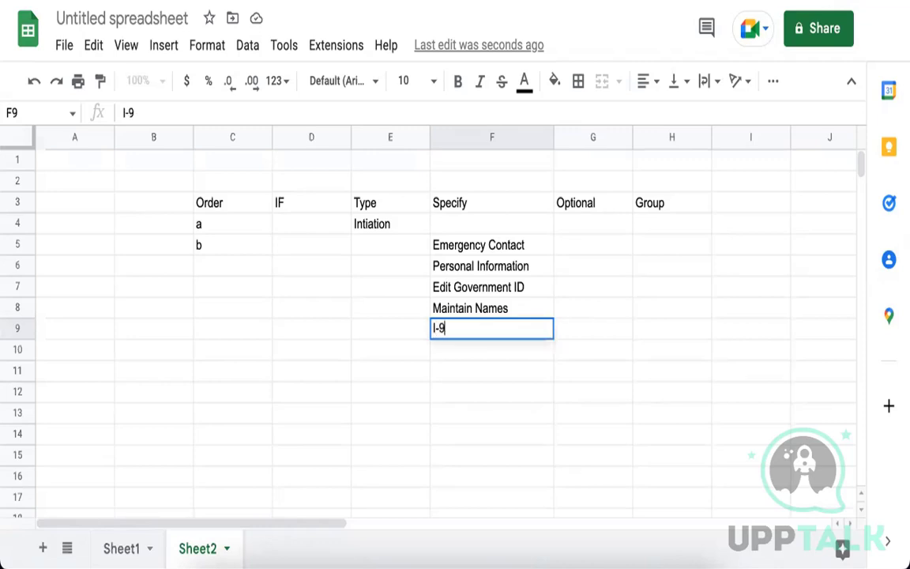
key(Return)
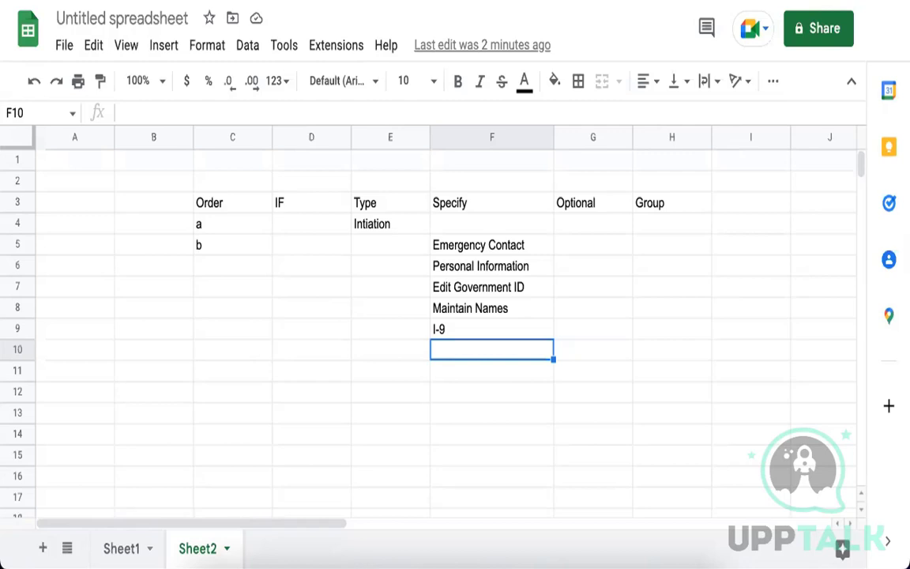
Enter Manage Payment Elections in F10 and Benefit Elections in F11, then widen column F.
text(Man)
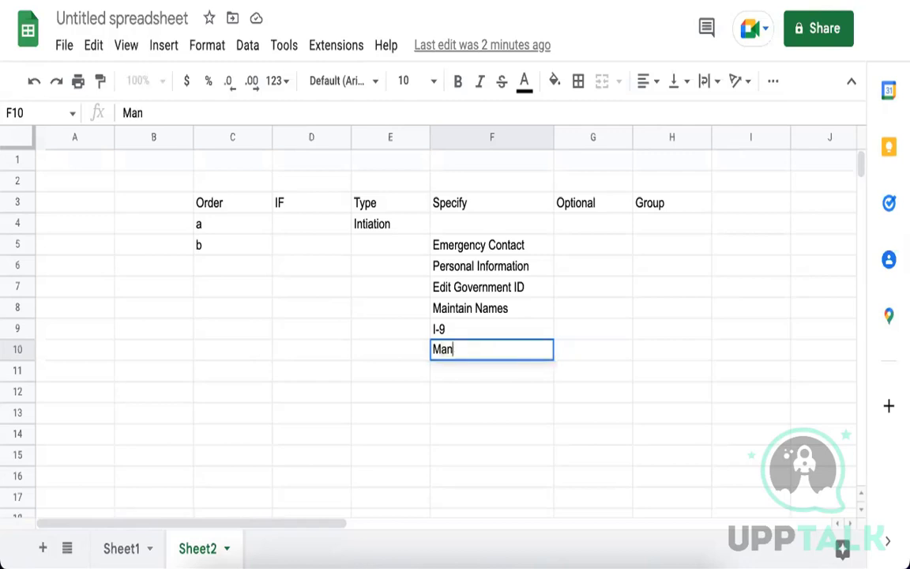
text(age Payment )
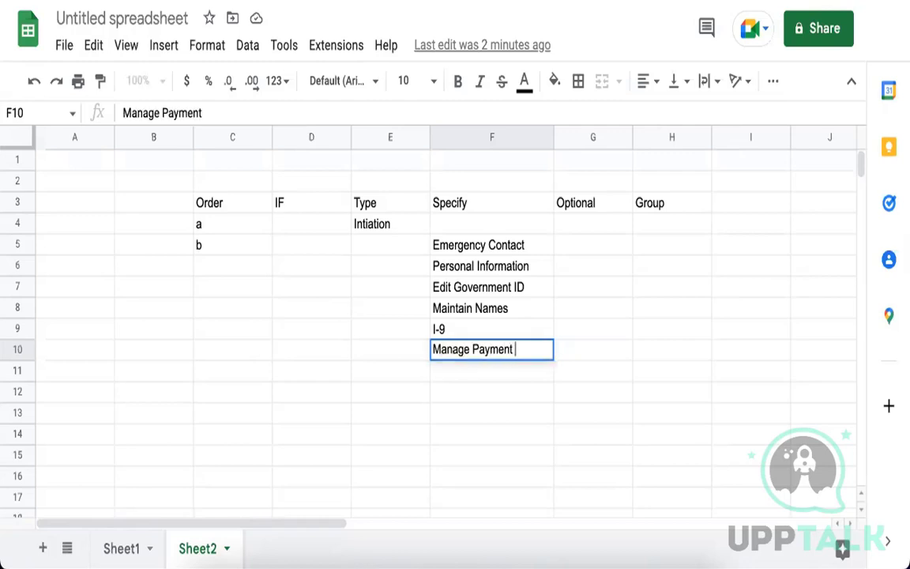
text(Election)
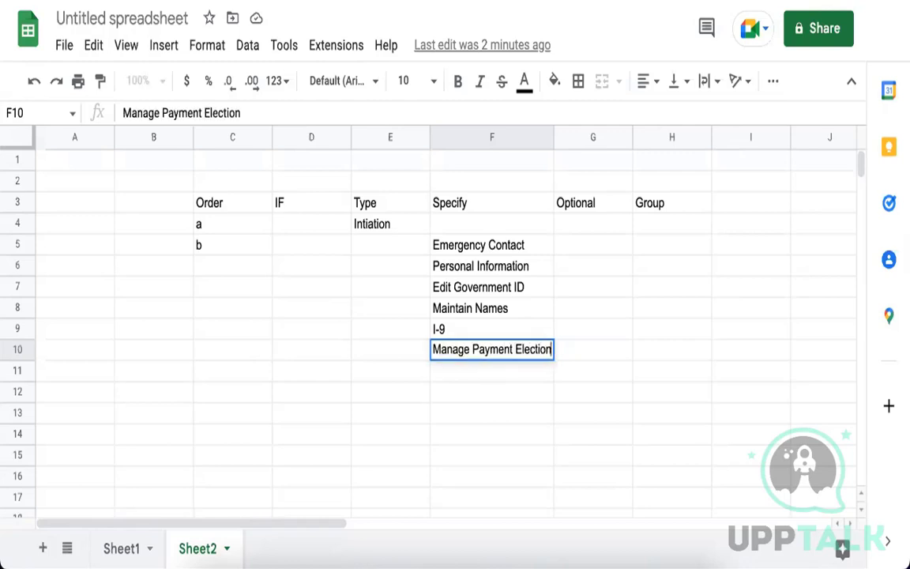
text(s)
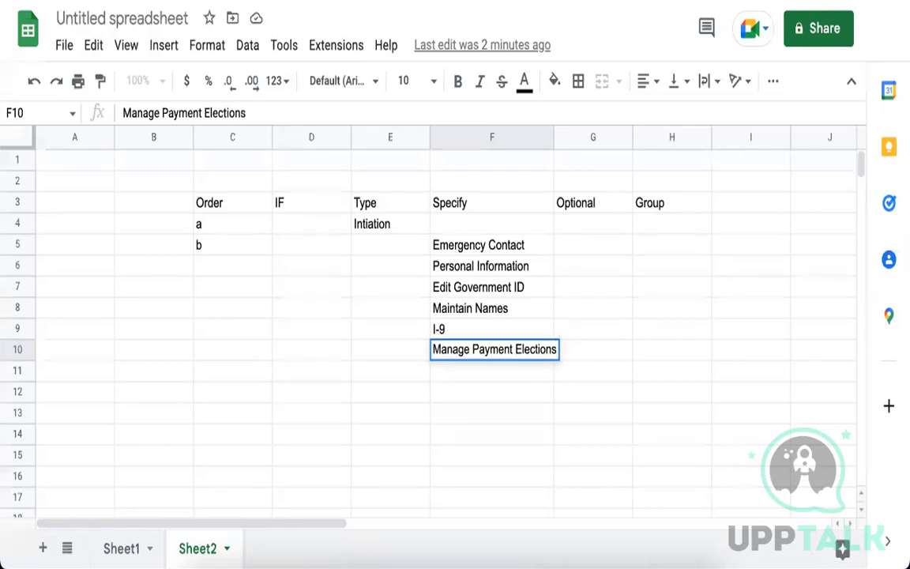
key(Return)
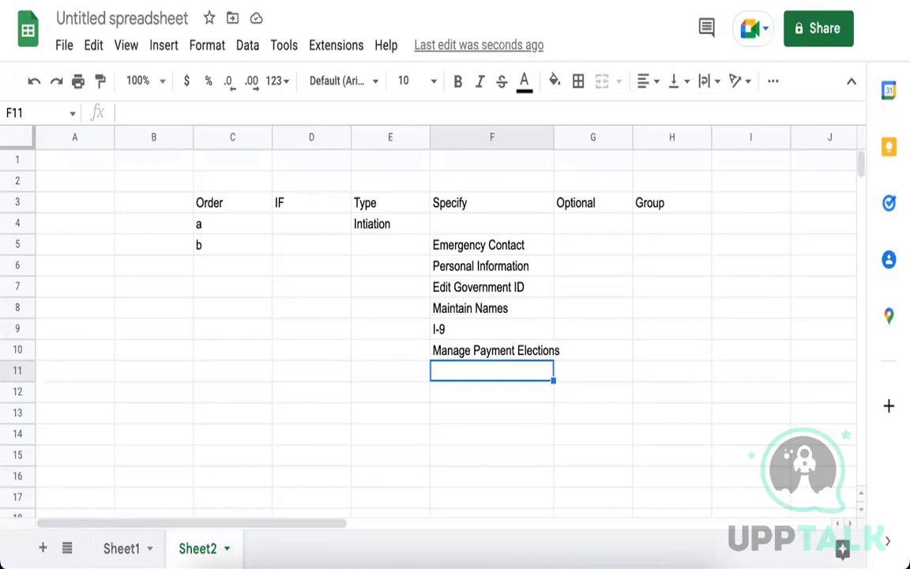
text(Benefi)
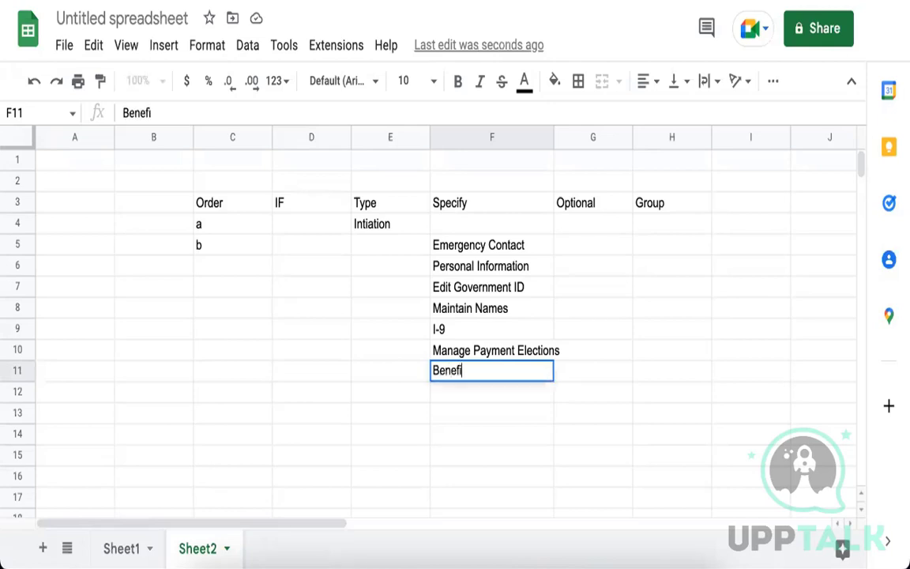
text(t Elections)
key(Return)
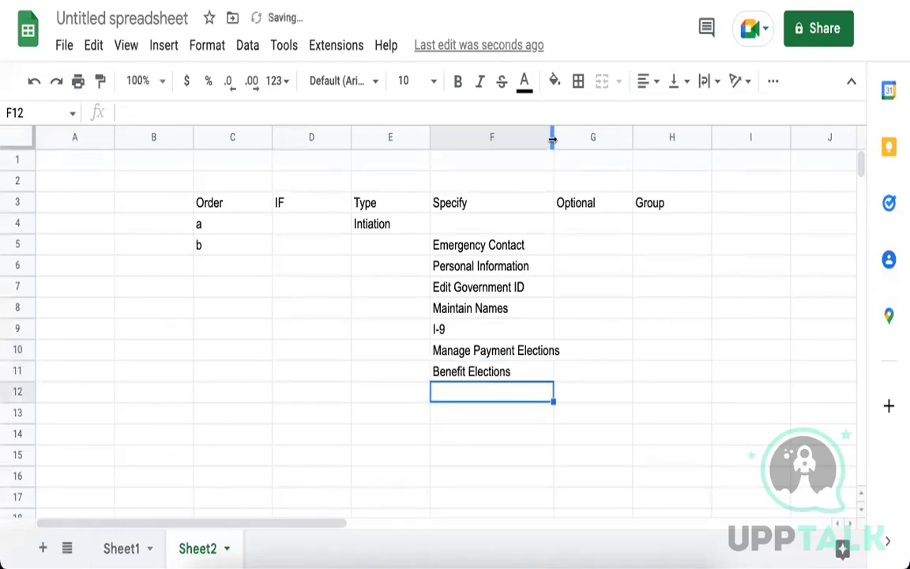
drag(553, 137, 567, 138)
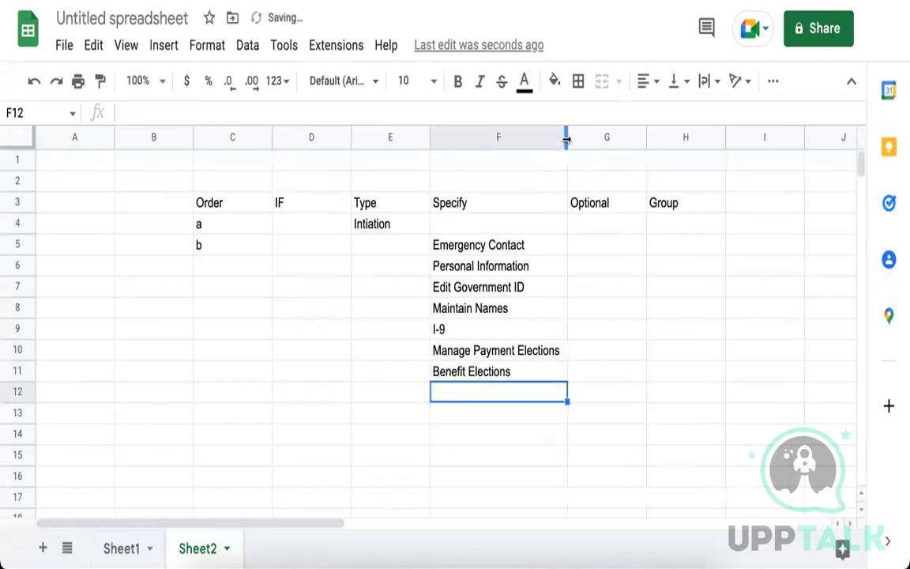
click(540, 352)
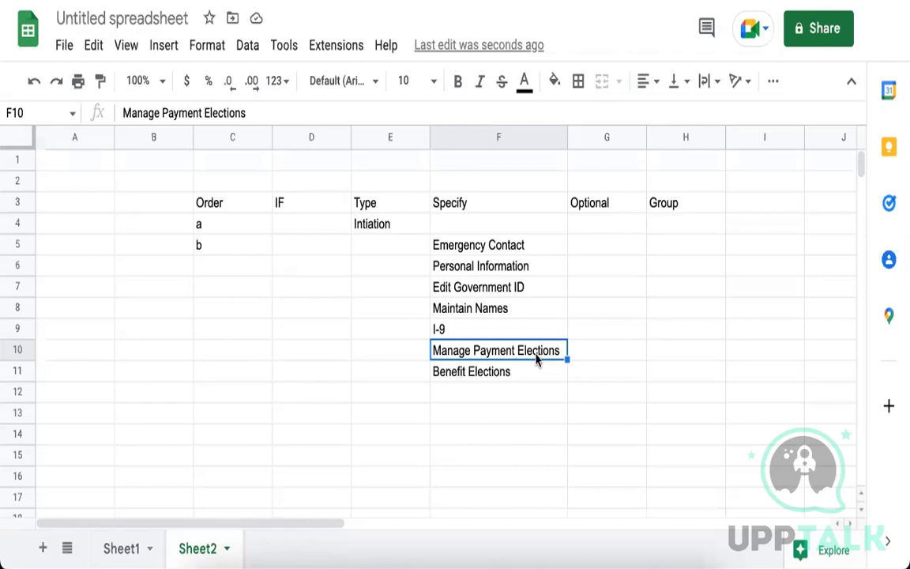
click(520, 393)
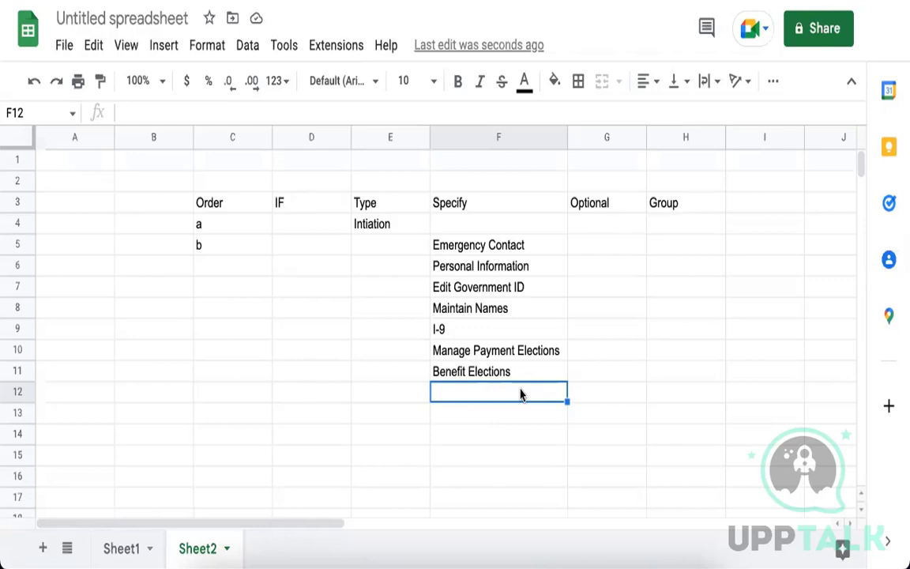
click(541, 332)
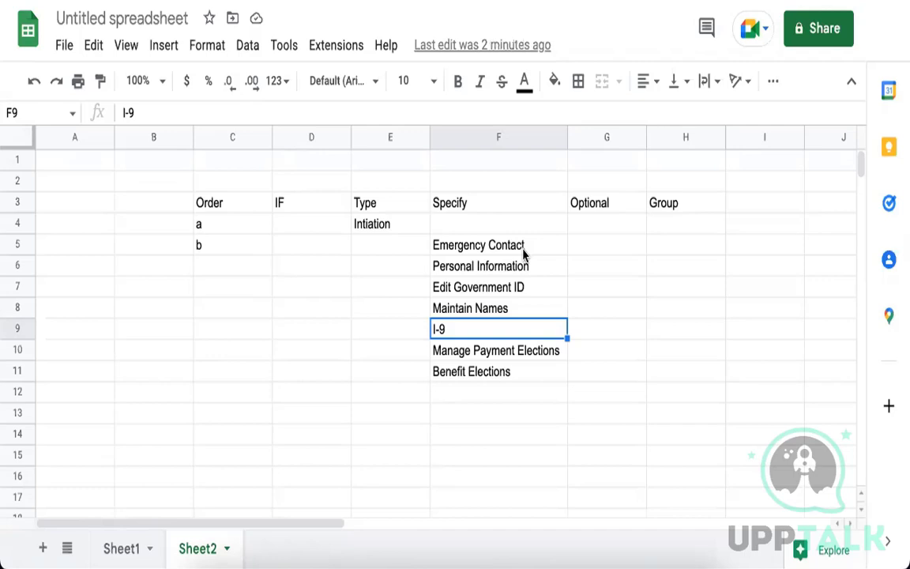
Append '/ Plans' to the Benefit Elections entry in F11.
click(494, 375)
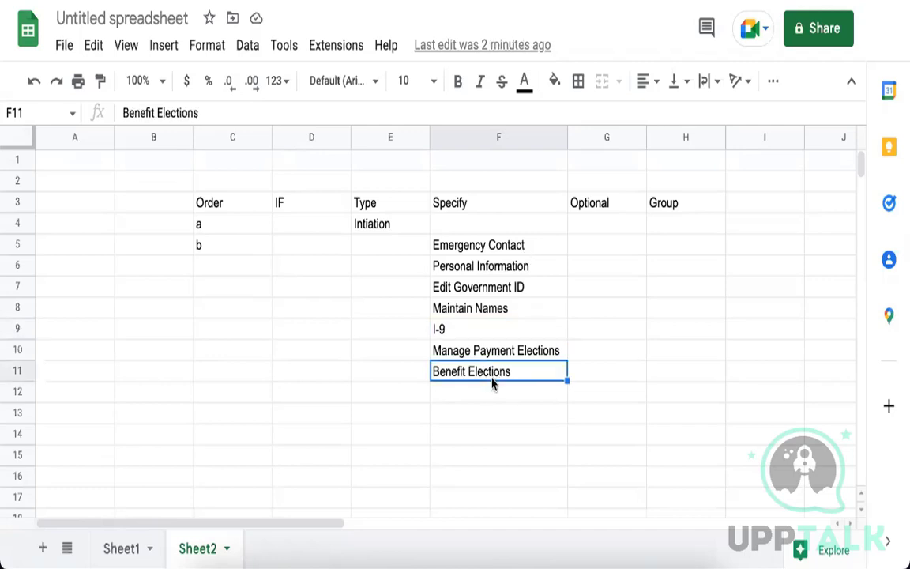
double_click(529, 371)
text(/ )
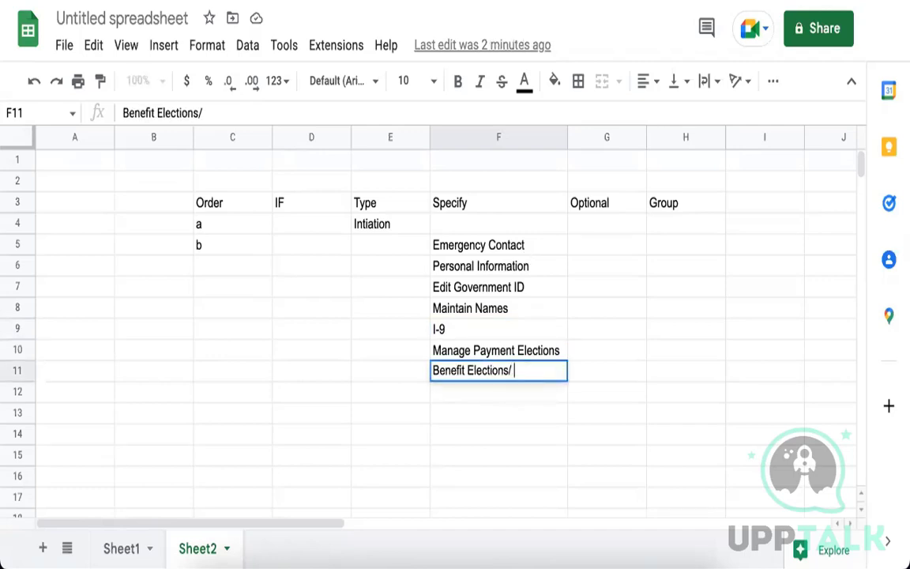
text(Plans)
key(Return)
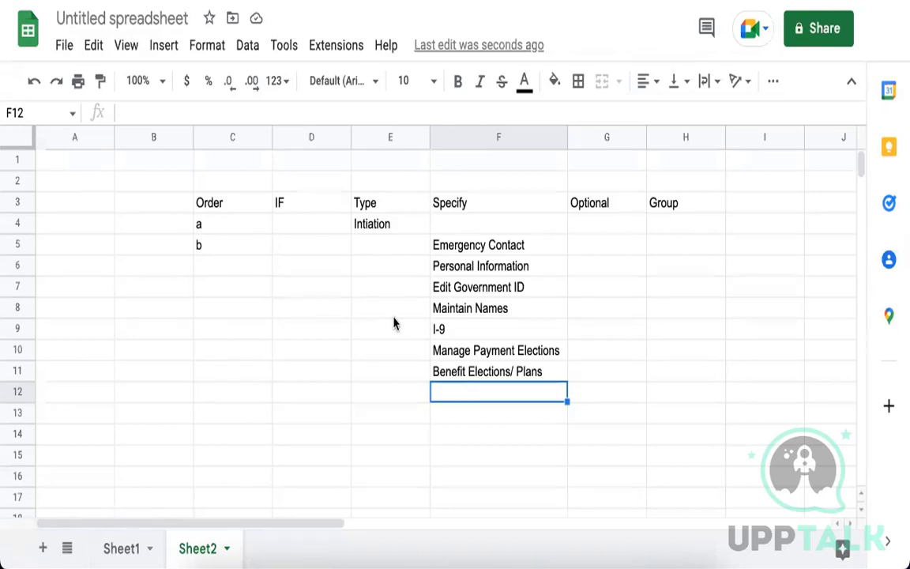
key(XF86AudioRaiseVolume)
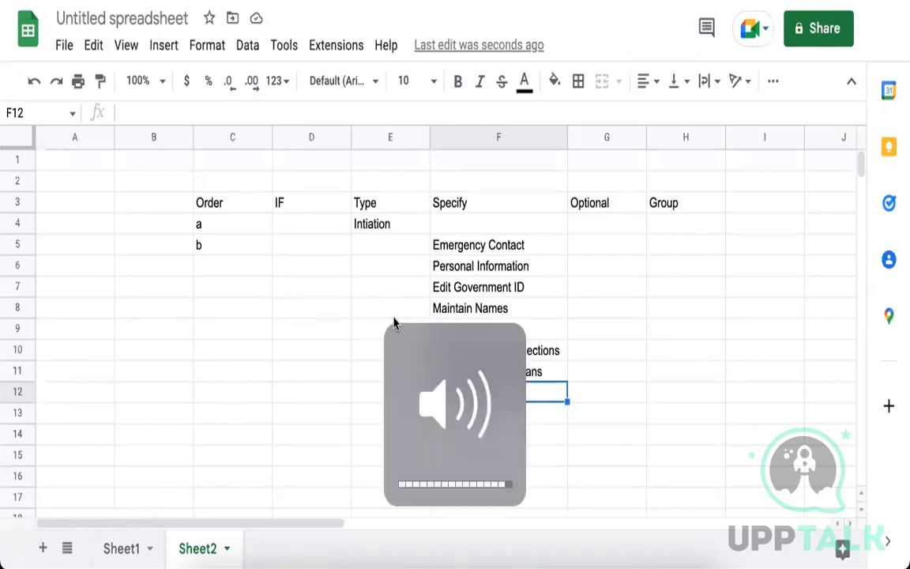
Lower the computer's sound volume slightly.
key(XF86AudioLowerVolume)
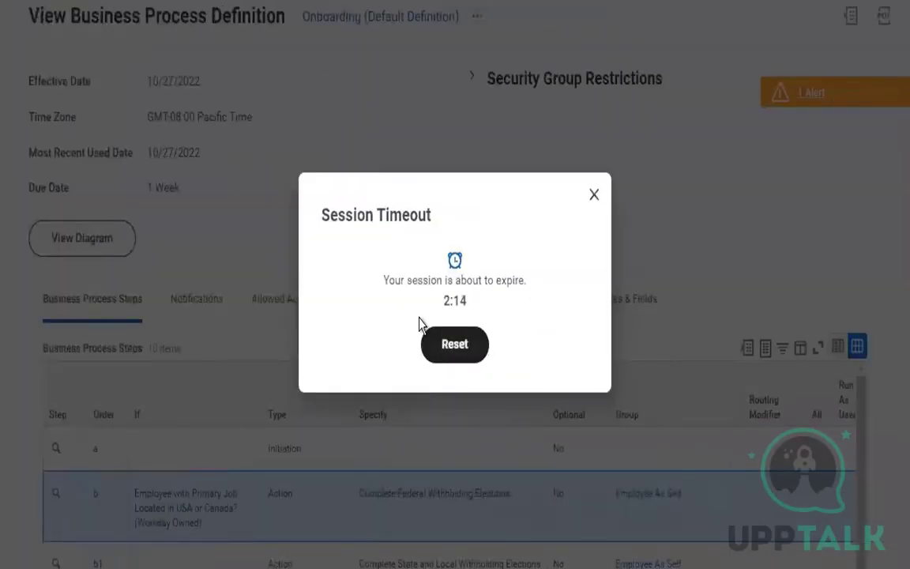
Reset the session timeout and search Workday for 'change'.
click(447, 345)
scroll(709, 91, up, 2)
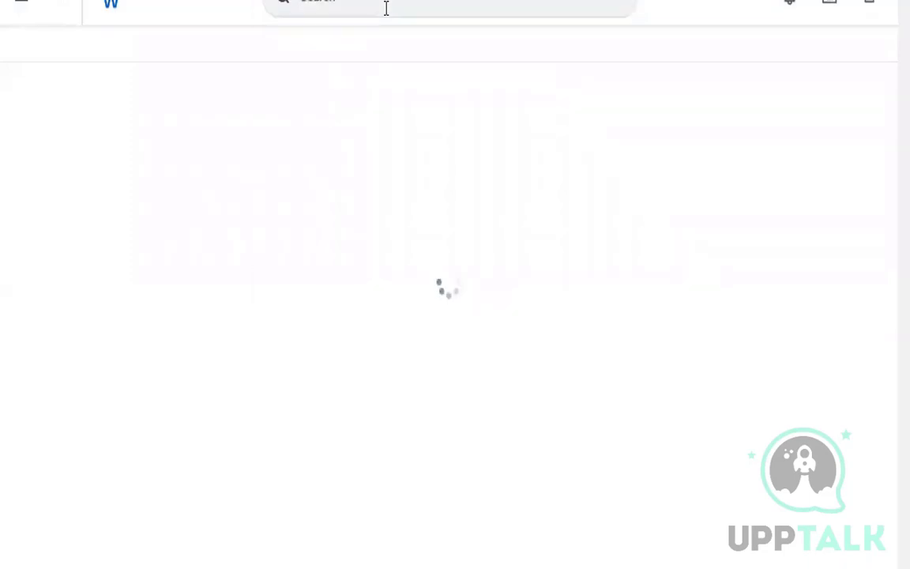
click(387, 8)
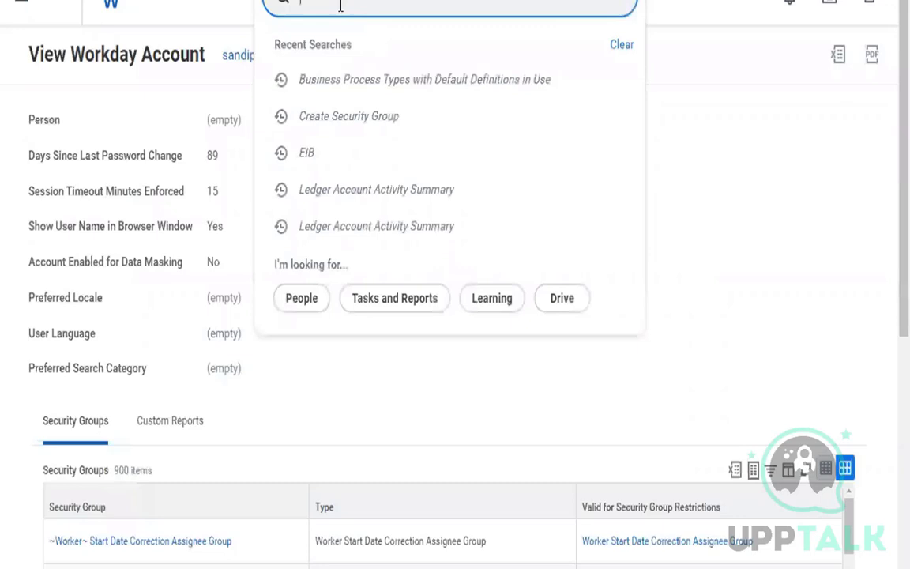
text(change)
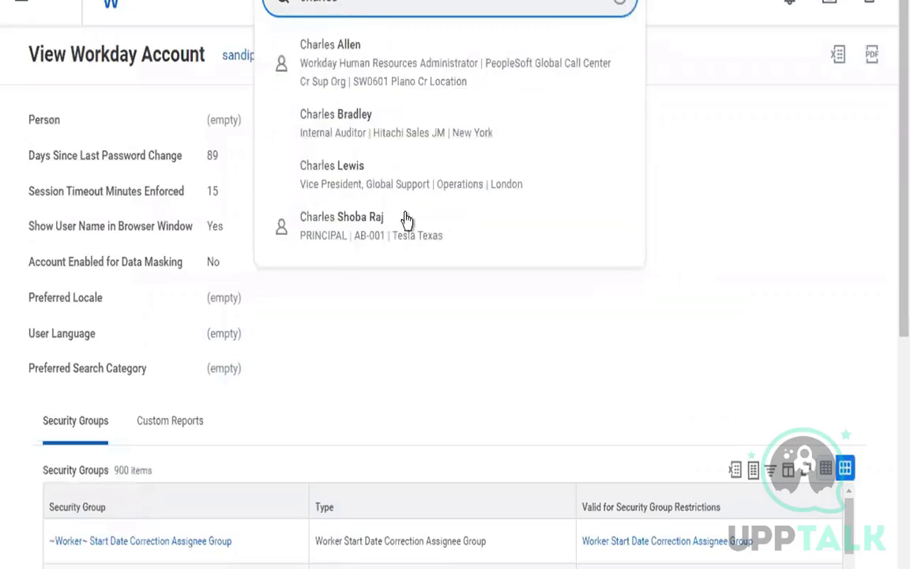
Open the matching worker's profile and scroll through the Overview's Additional Data tab.
click(368, 189)
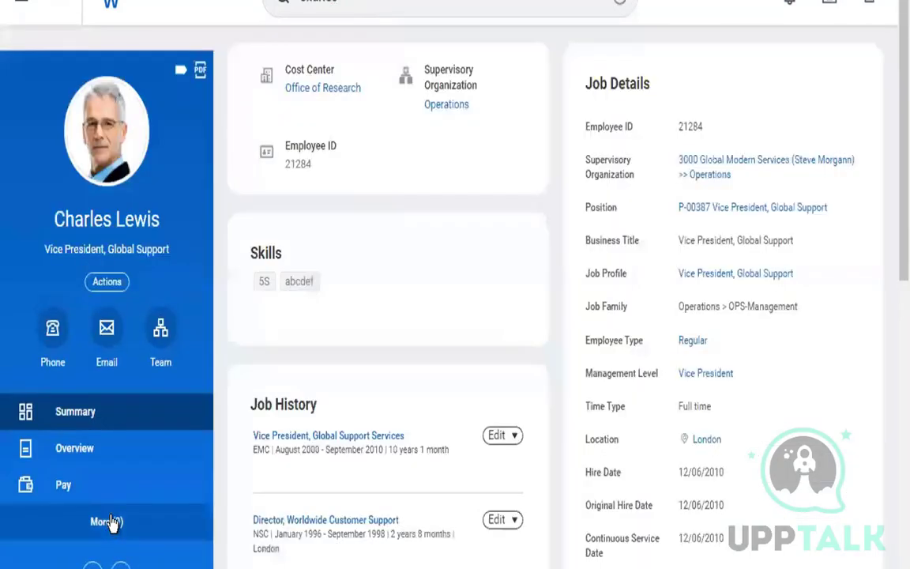
click(109, 524)
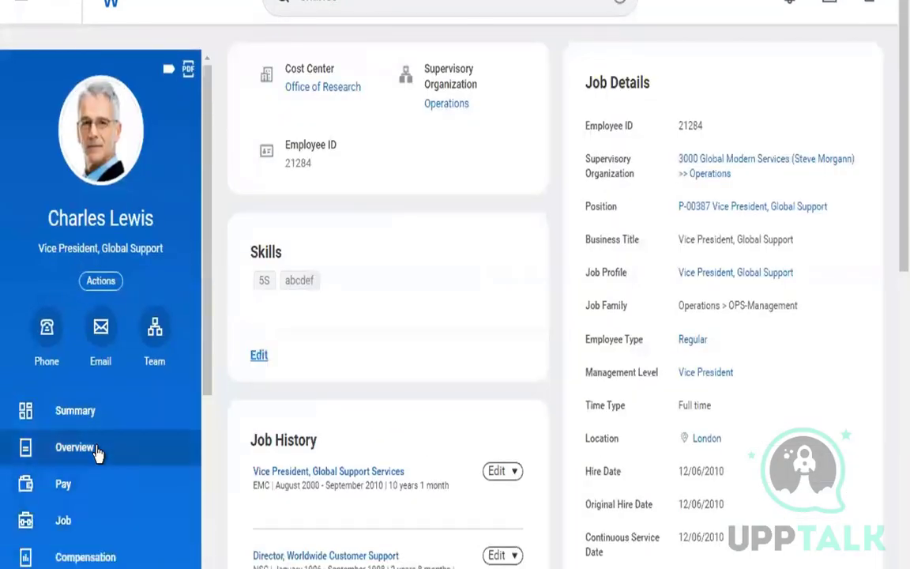
click(96, 451)
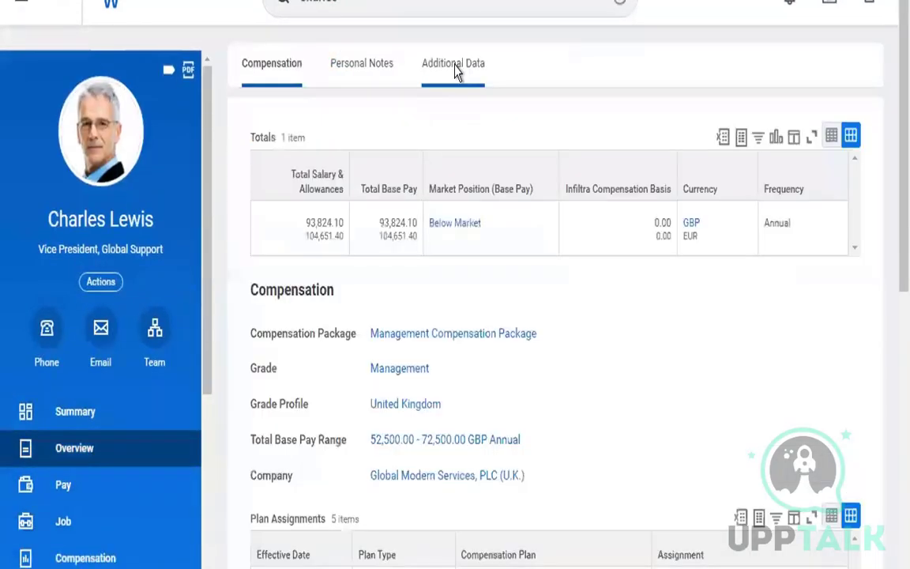
click(456, 71)
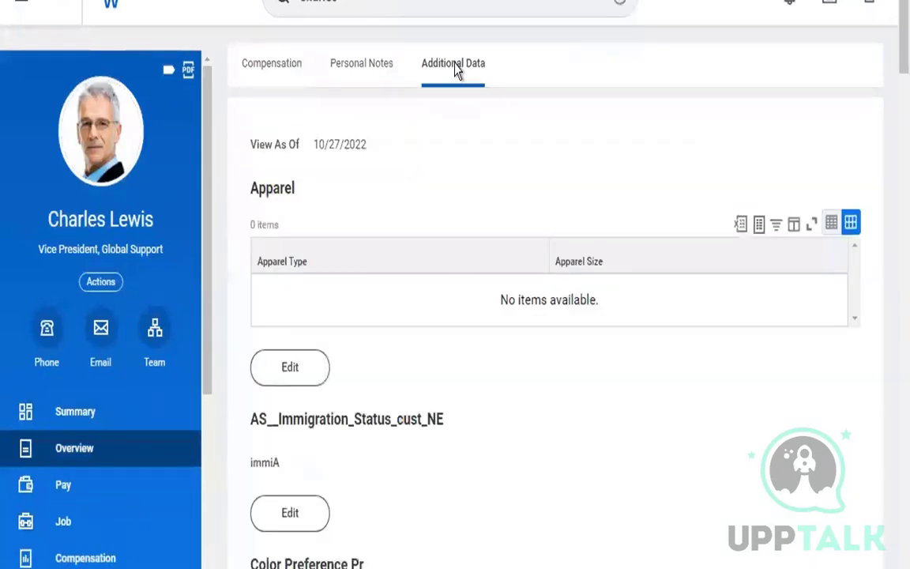
click(286, 379)
scroll(472, 376, down, 1)
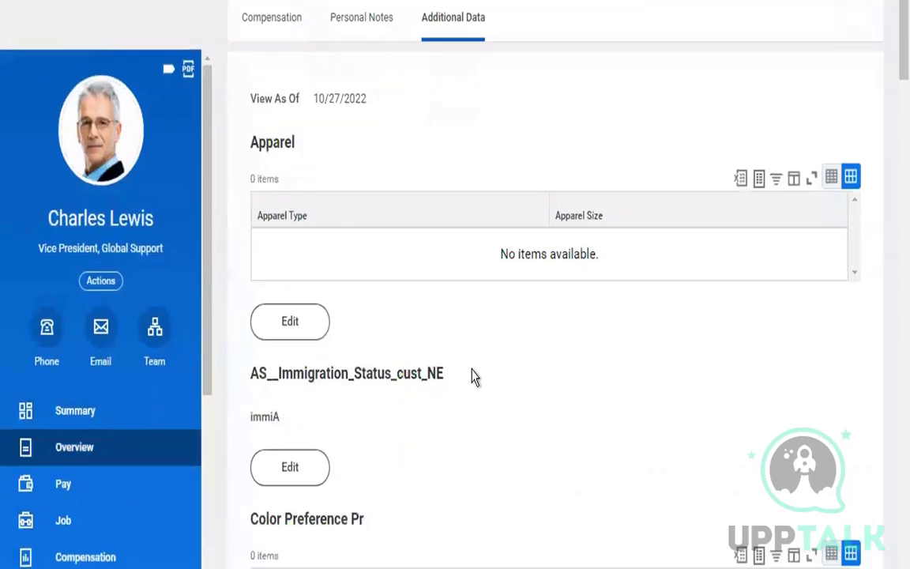
scroll(472, 376, down, 5)
scroll(472, 376, down, 10)
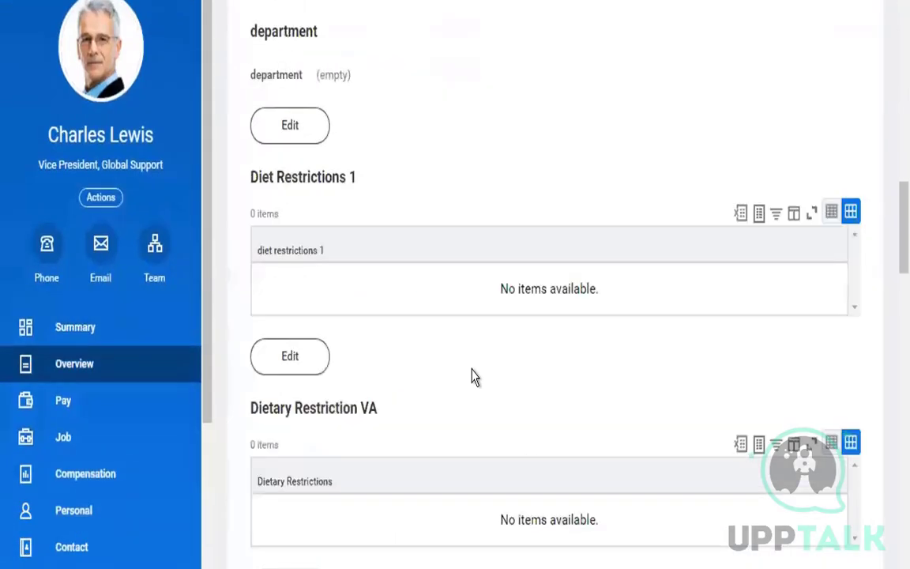
scroll(468, 395, down, 10)
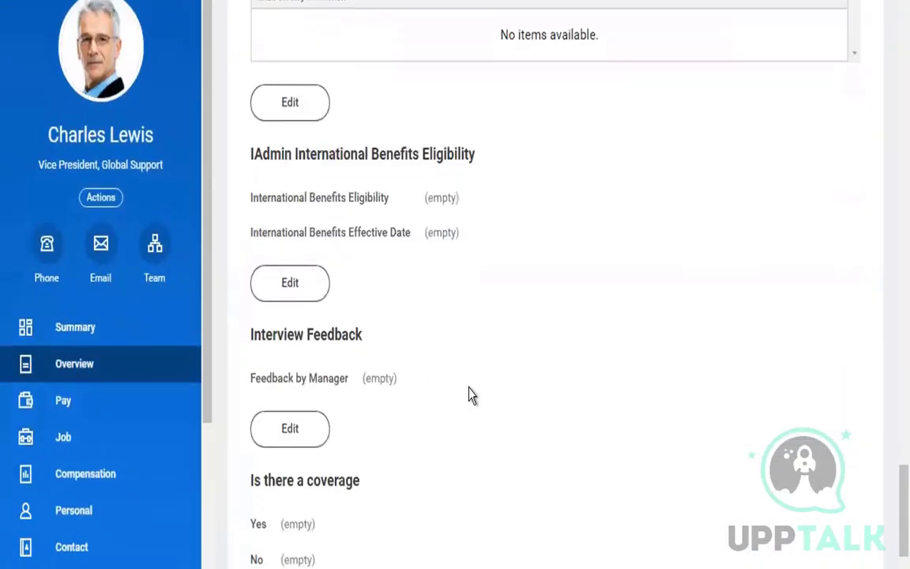
scroll(136, 440, down, 3)
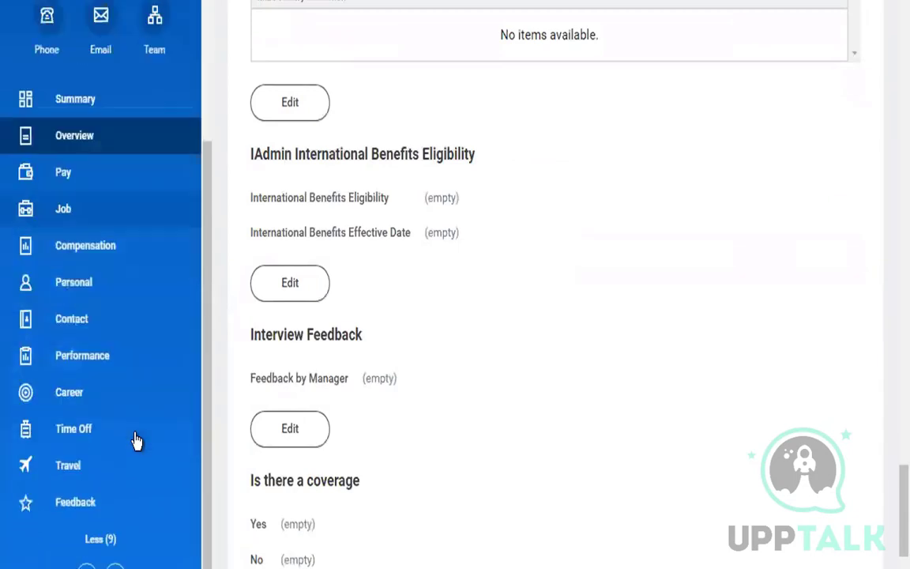
Open the worker's Career page and expand its More tabs dropdown.
click(102, 395)
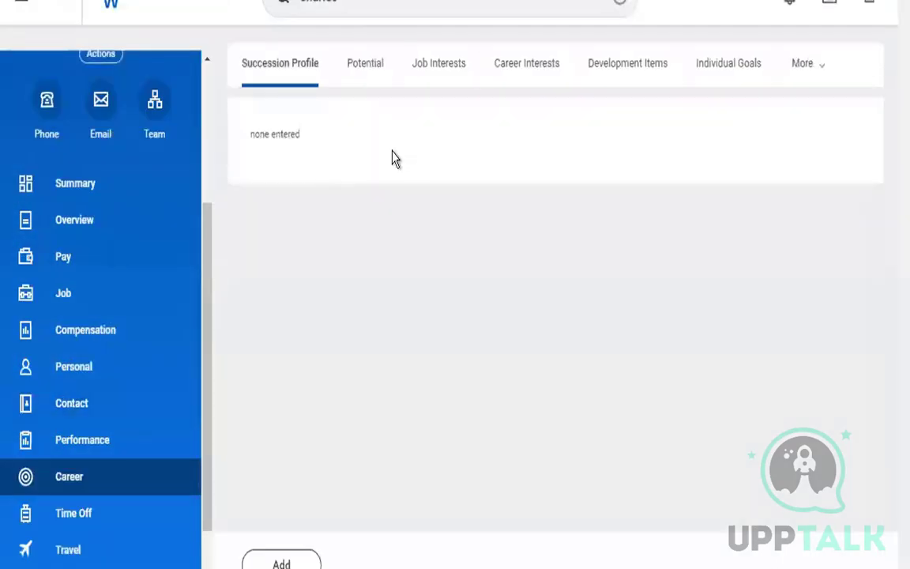
click(802, 67)
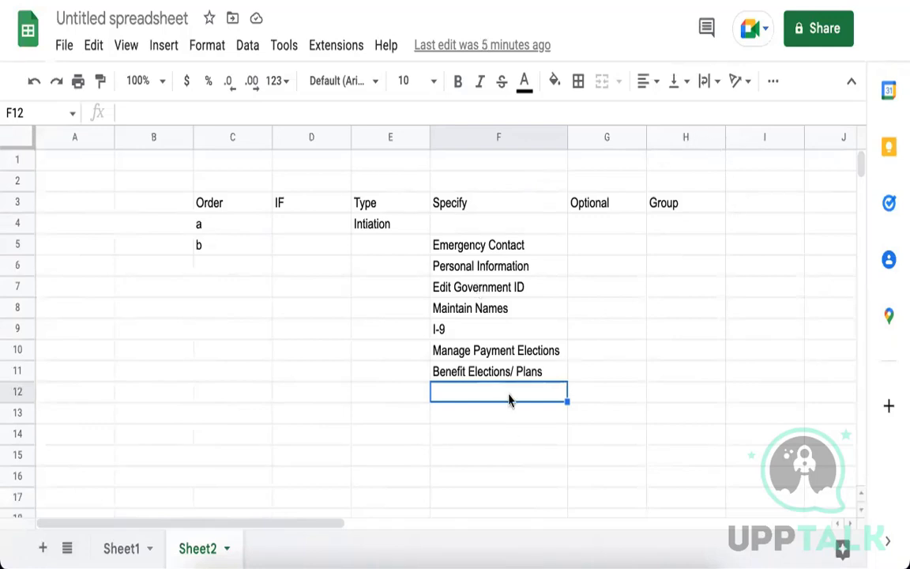
Enter 'Chnage My photo' in F12 and 'Review Document/ Policy Ack' in F13.
text(Chnage )
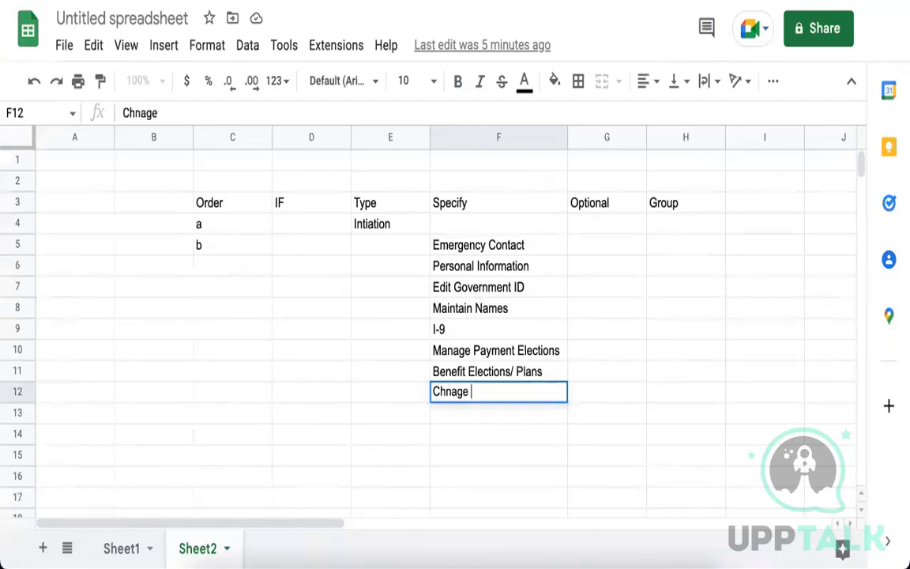
text(My photo)
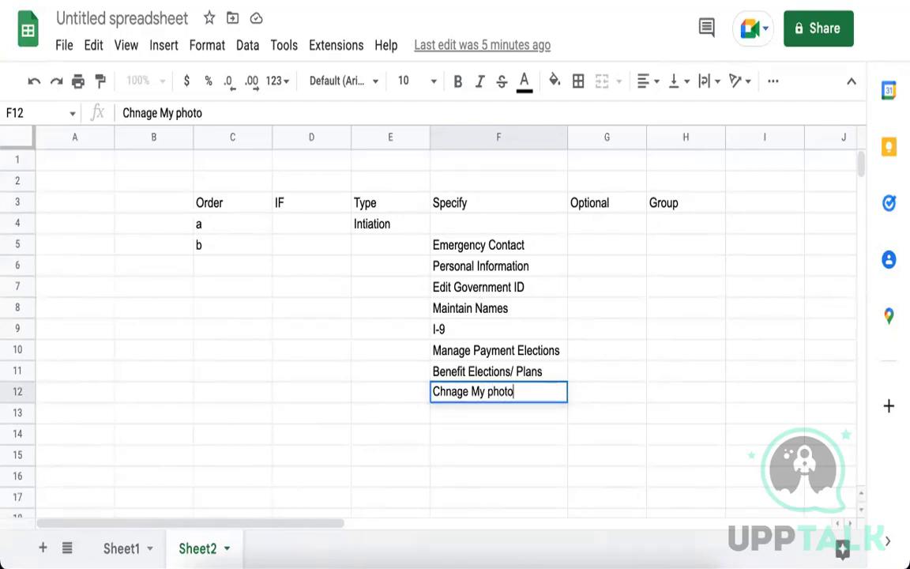
key(Return)
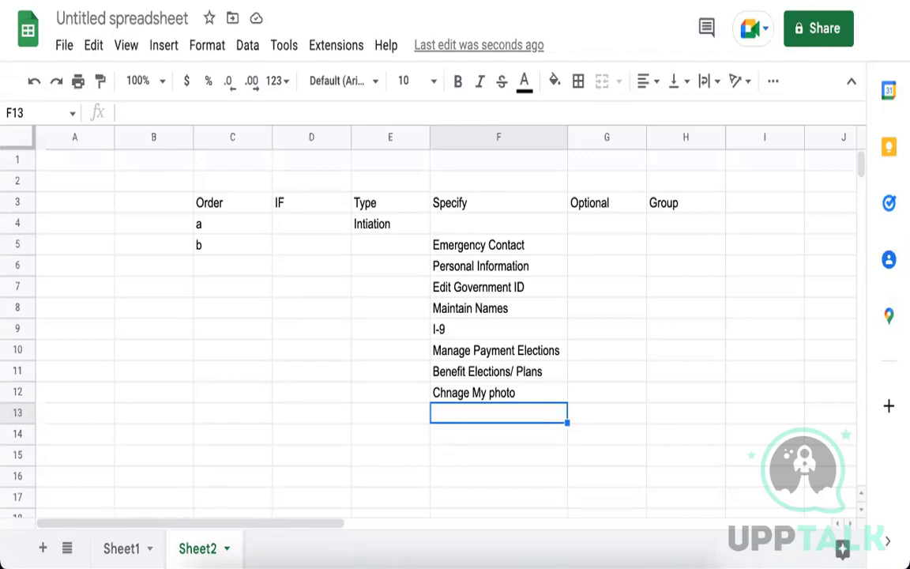
text(Review Dc)
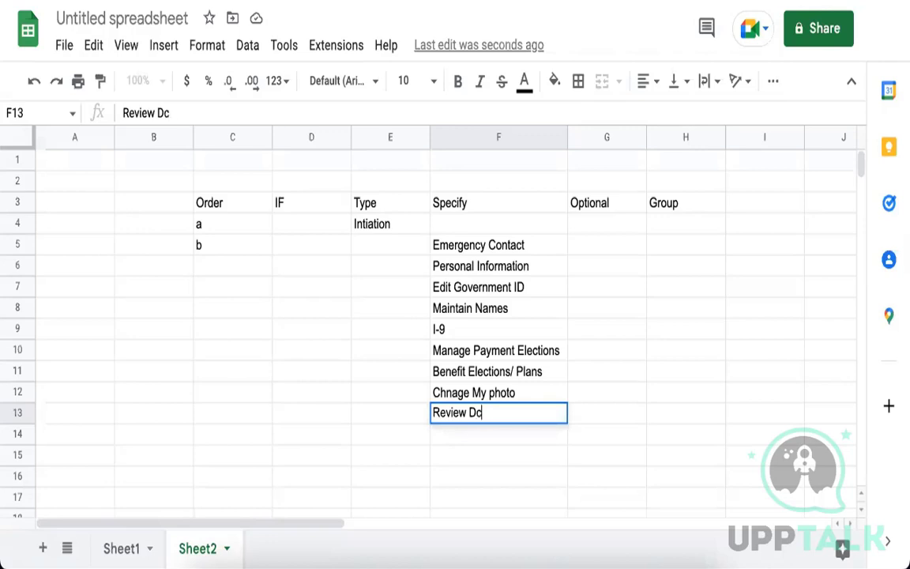
key(BackSpace)
text(ocument/ P)
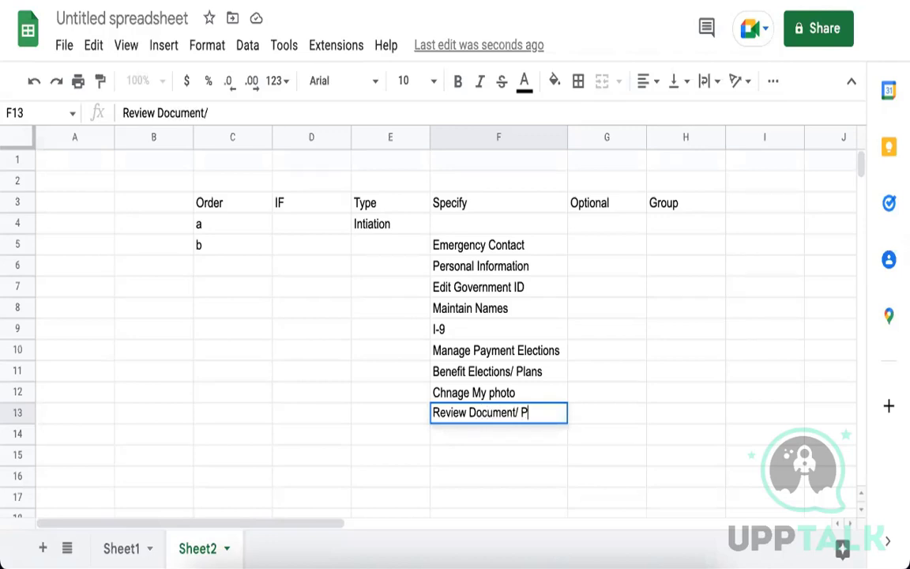
text(olicy Ack)
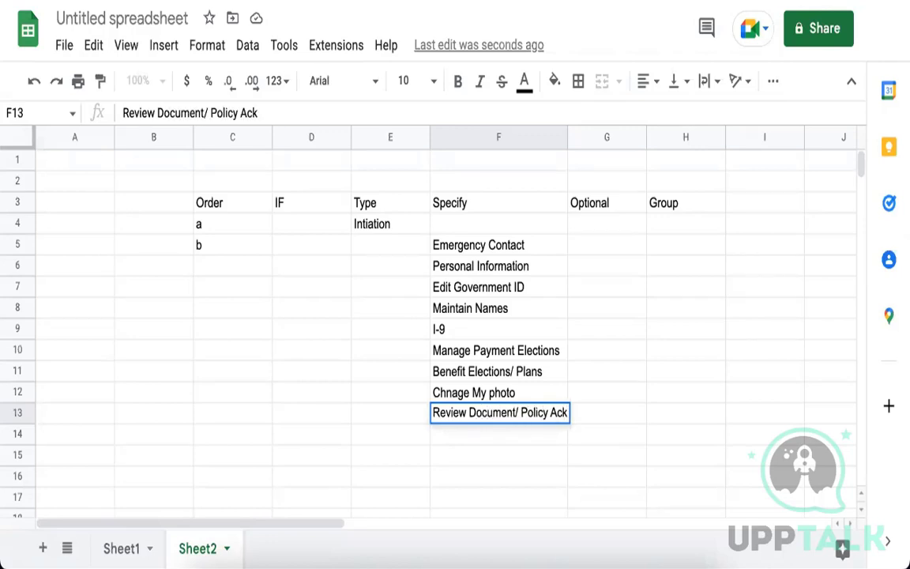
click(593, 417)
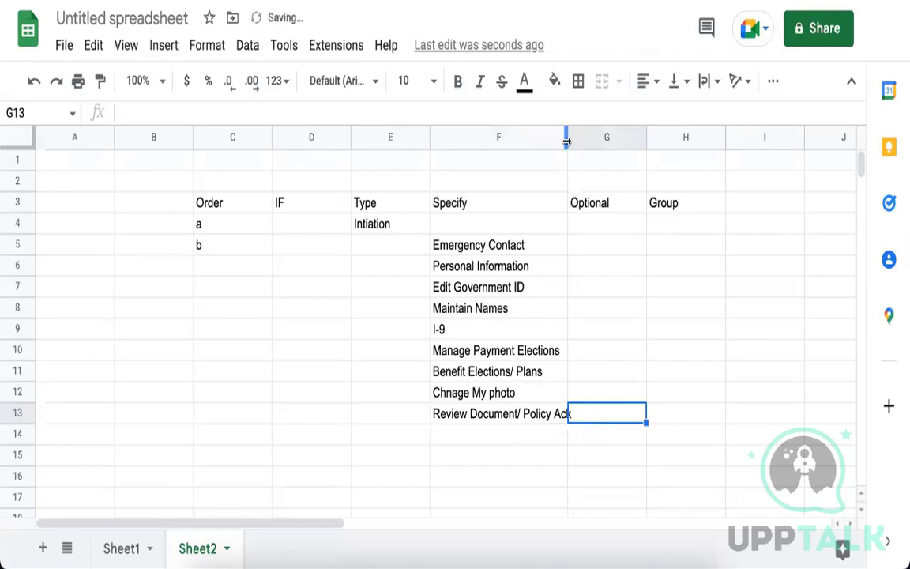
Drag column F wider so 'Review Document/ Policy Ack' fits fully in cell F13.
drag(566, 140, 582, 140)
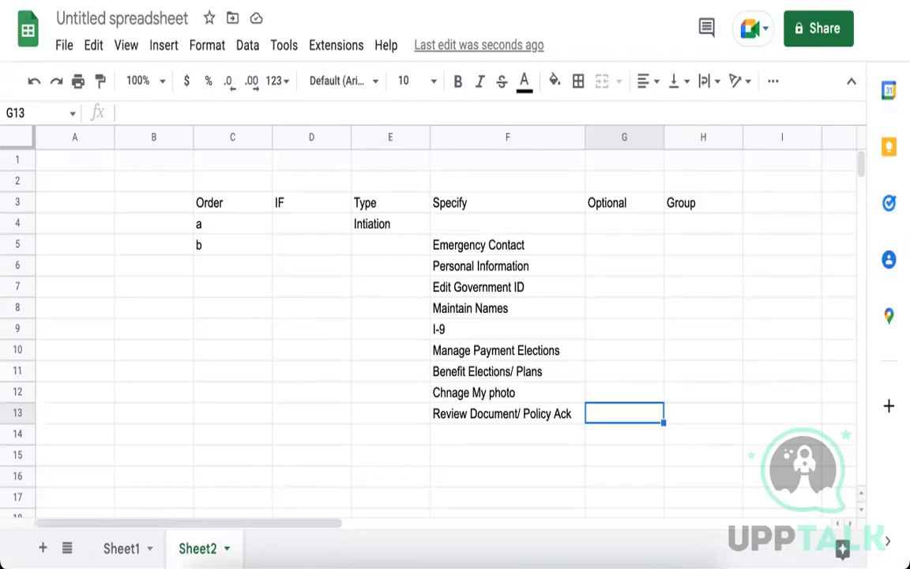
click(545, 417)
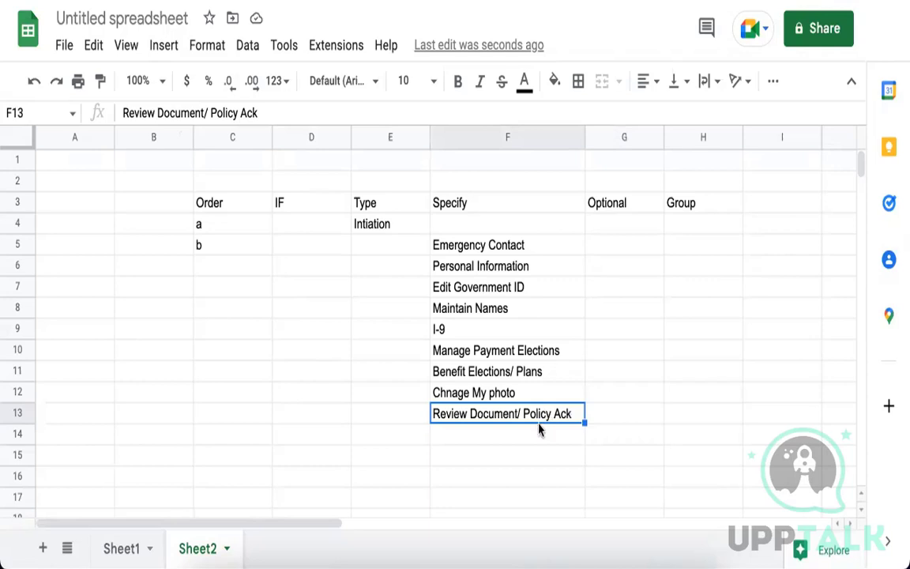
click(536, 434)
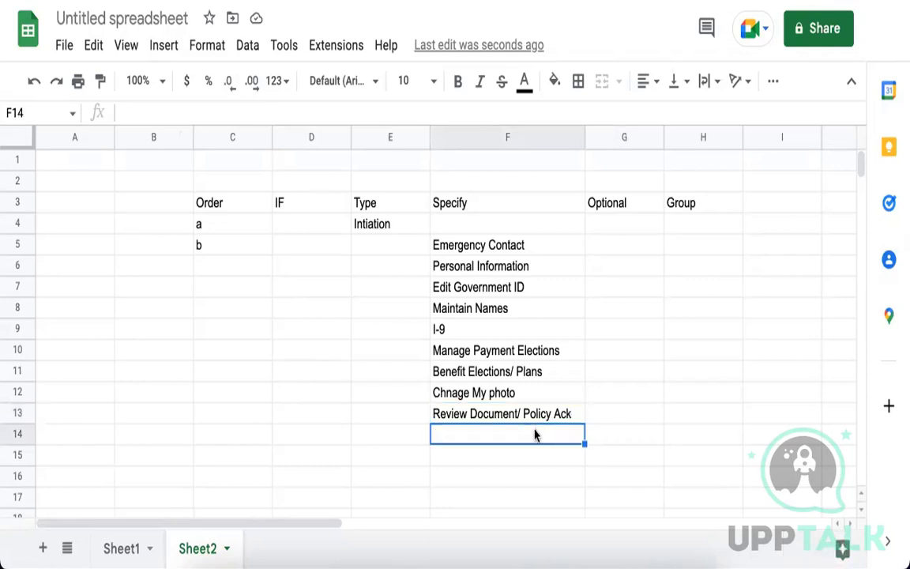
click(500, 414)
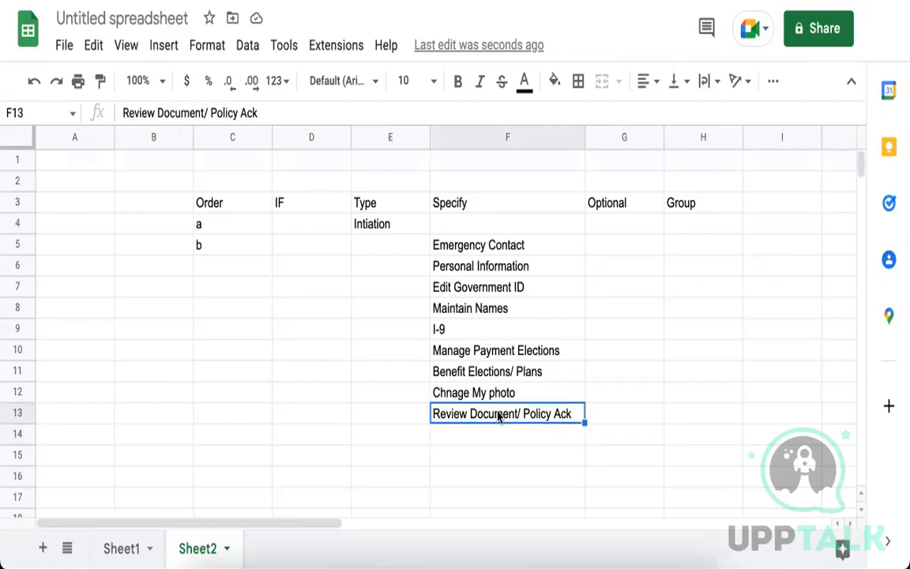
click(502, 437)
click(503, 470)
click(503, 485)
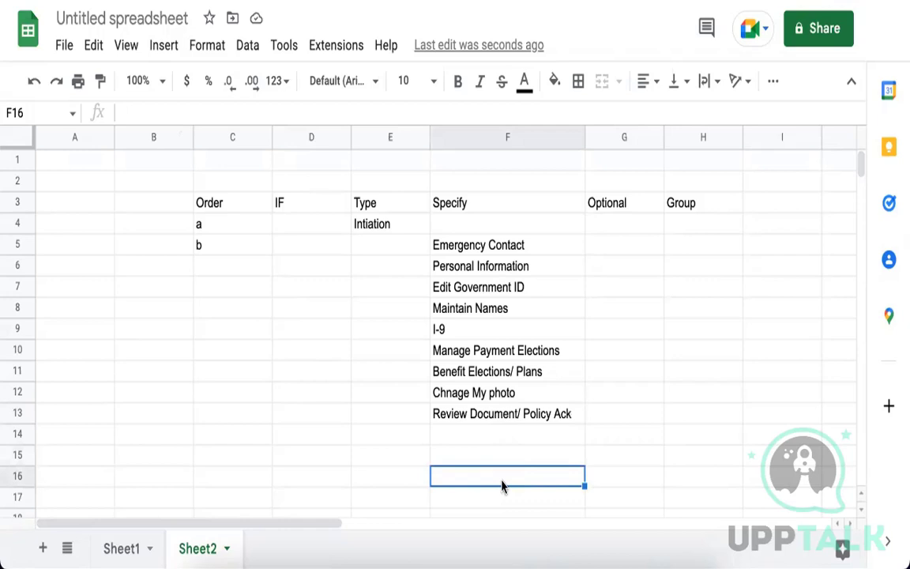
click(542, 416)
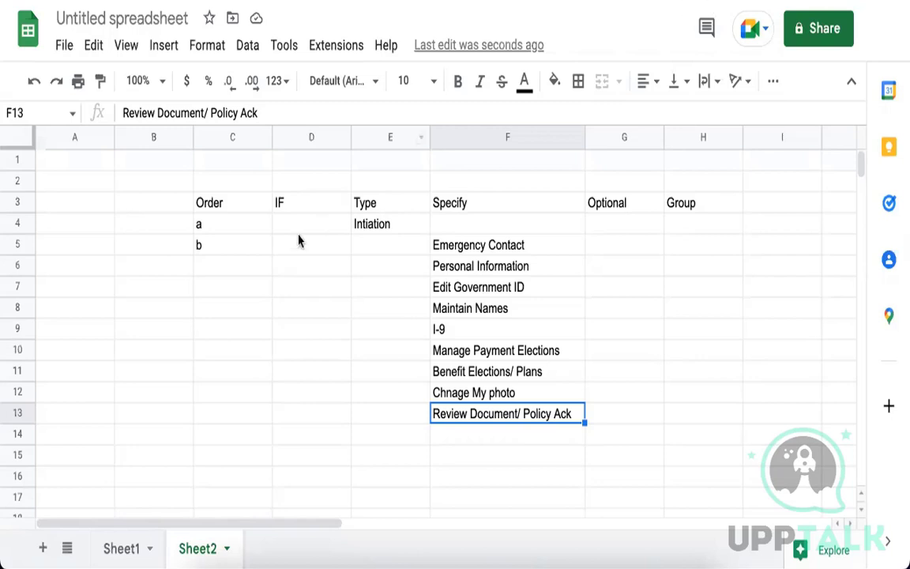
click(219, 271)
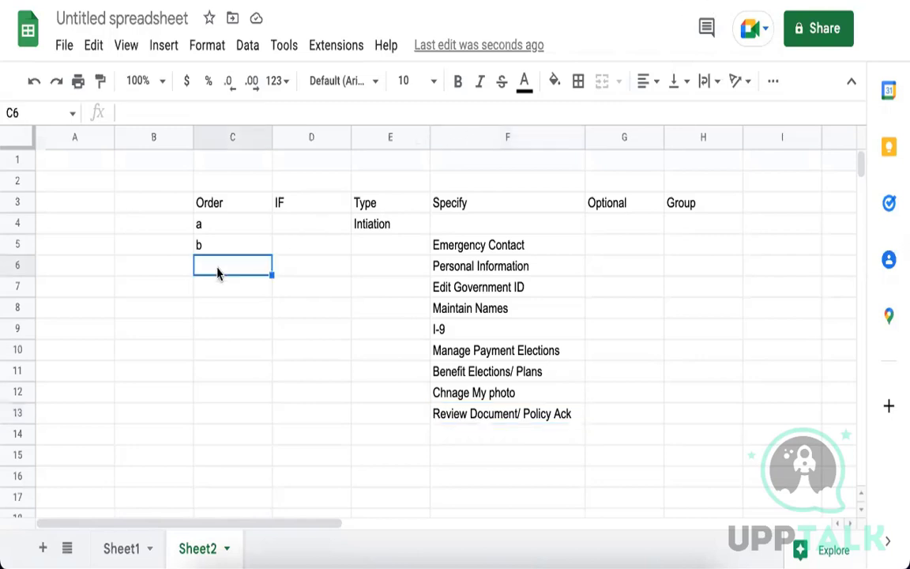
Enter the Order letters c, d, e, f, g, h, i and j down C6:C13.
text(c)
key(Return)
text(d)
key(Return)
text(e)
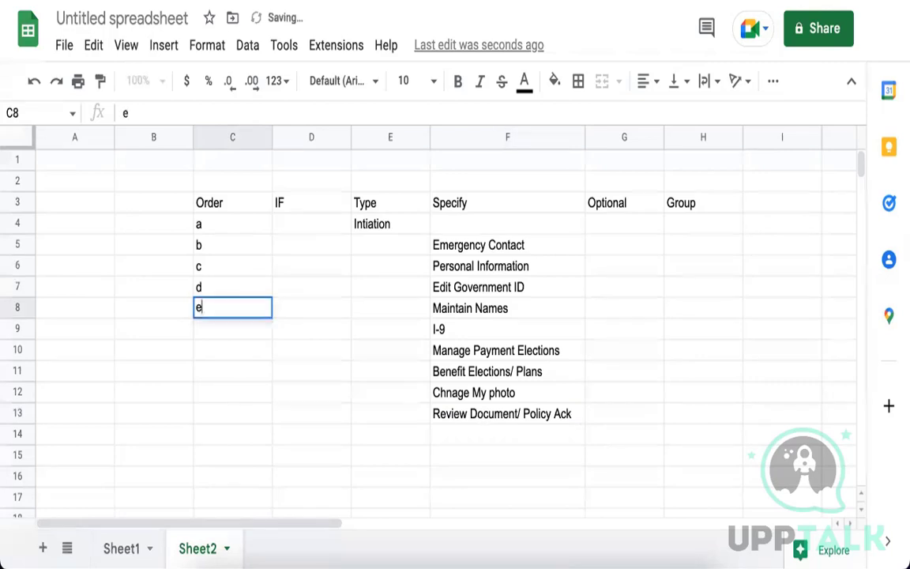
key(Return)
text(f)
key(Return)
text(g)
key(Return)
text(h)
key(Return)
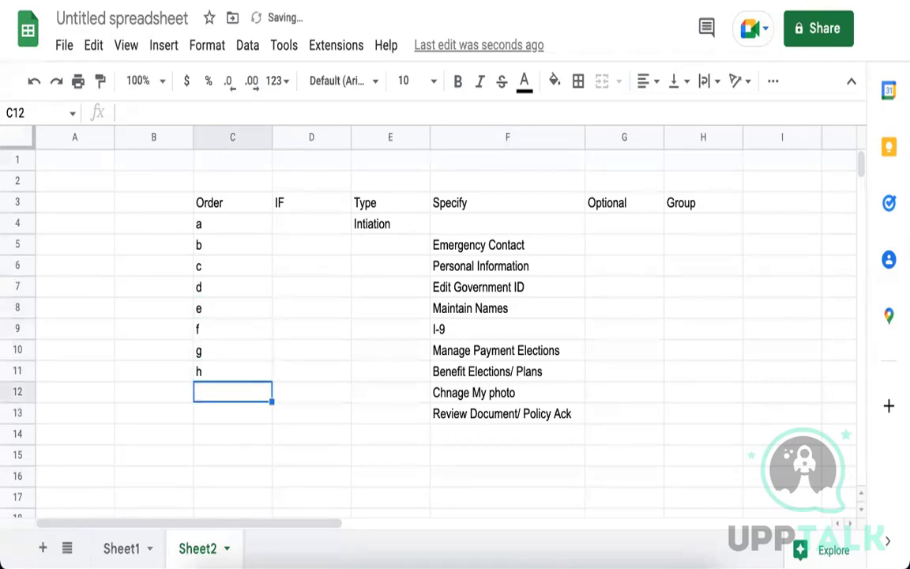
text(i)
key(Return)
text(j)
key(Return)
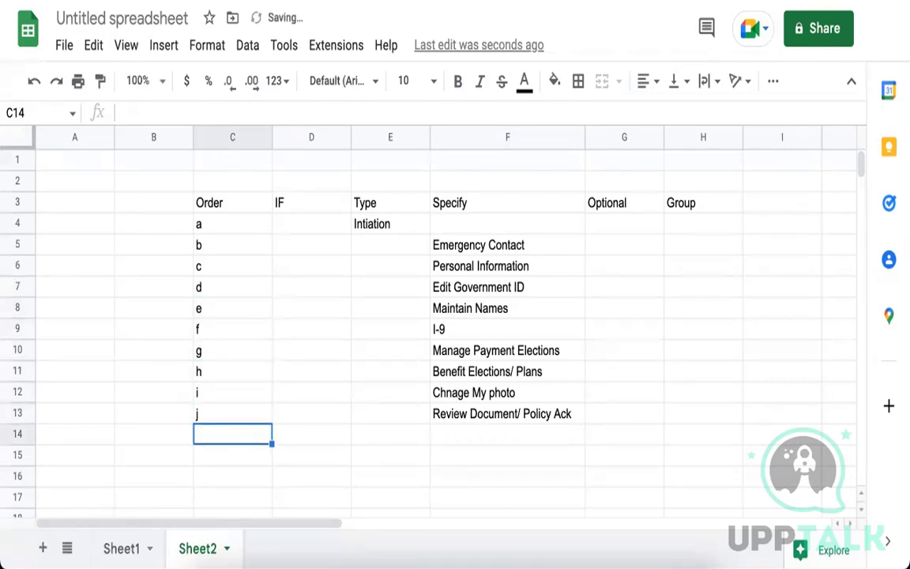
Correct the F12 typo 'Chnage My photo' to 'Change My photo'.
click(450, 395)
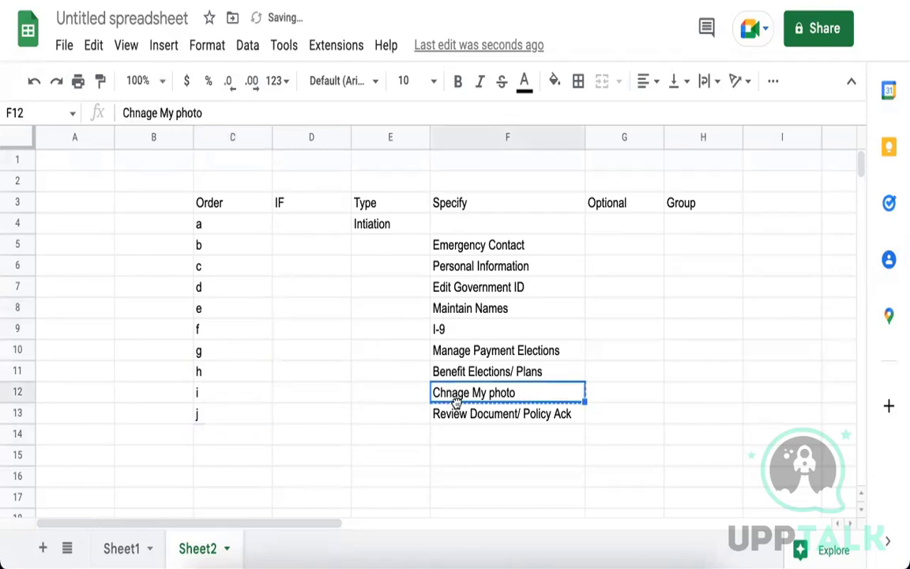
double_click(452, 396)
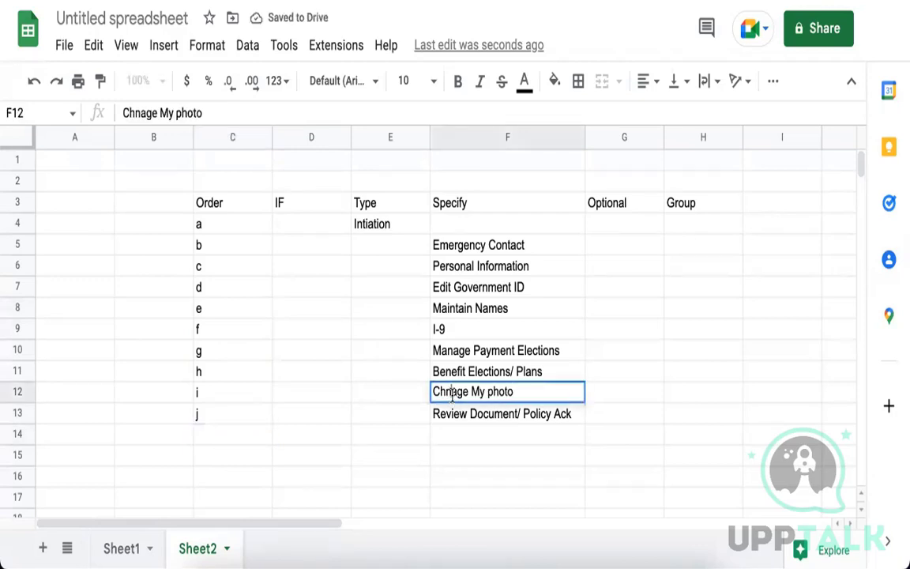
key(BackSpace)
key(Right)
text(n)
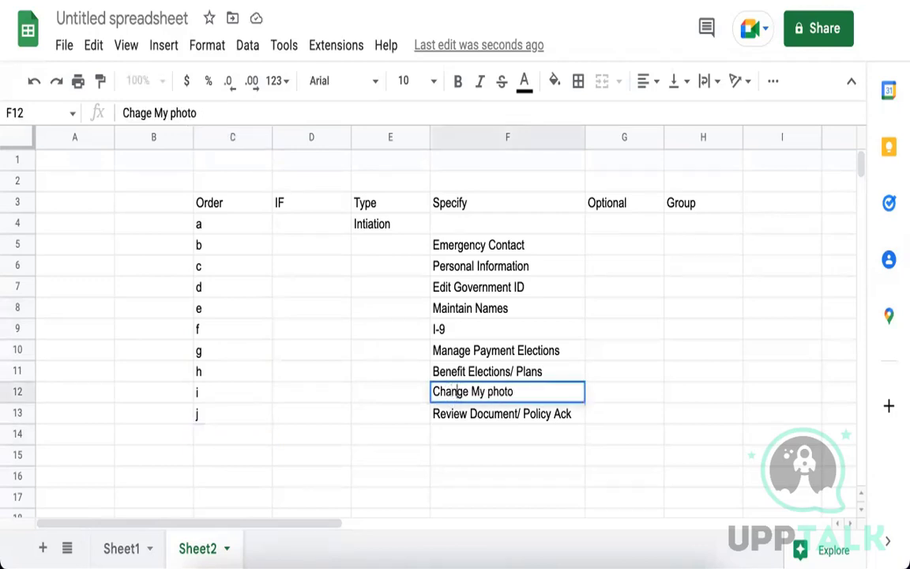
click(610, 392)
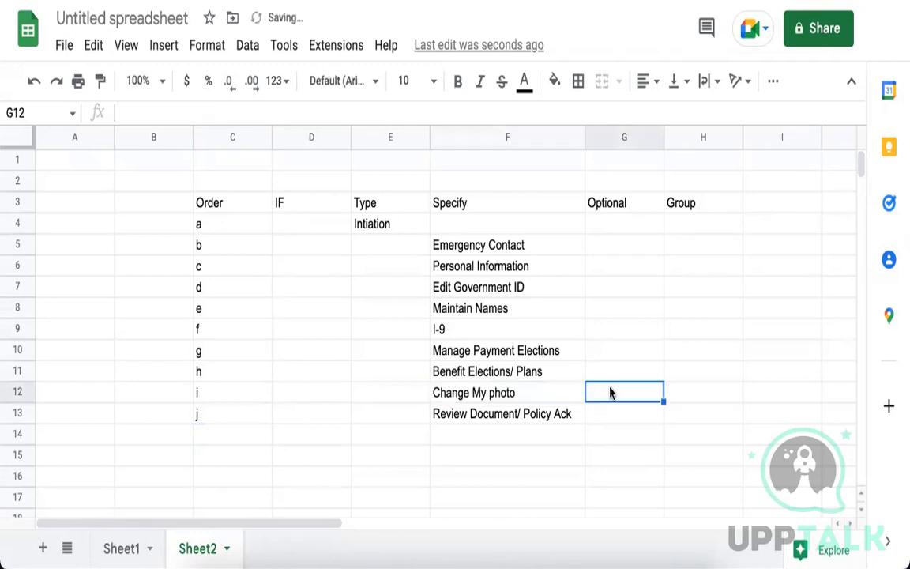
click(606, 253)
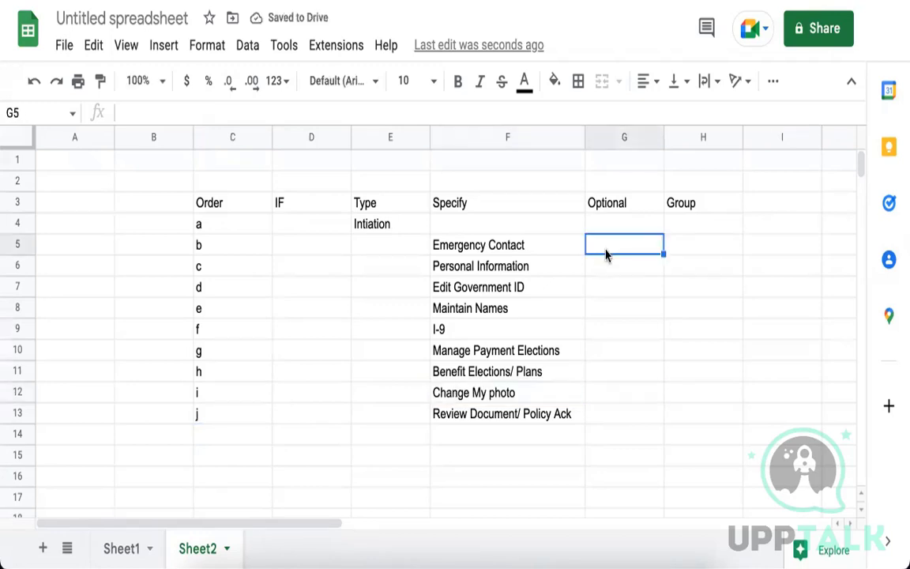
text(No)
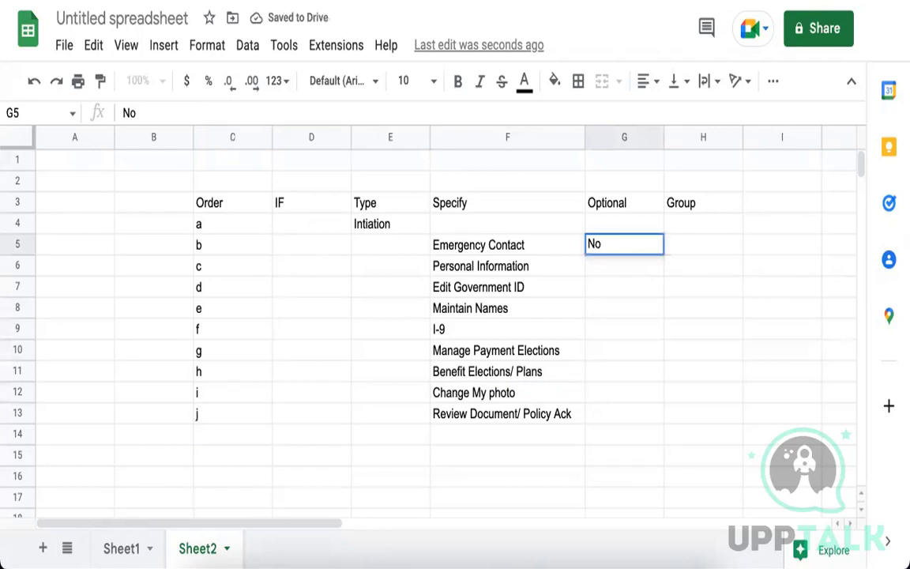
click(685, 264)
drag(625, 251, 622, 422)
key(ctrl+d)
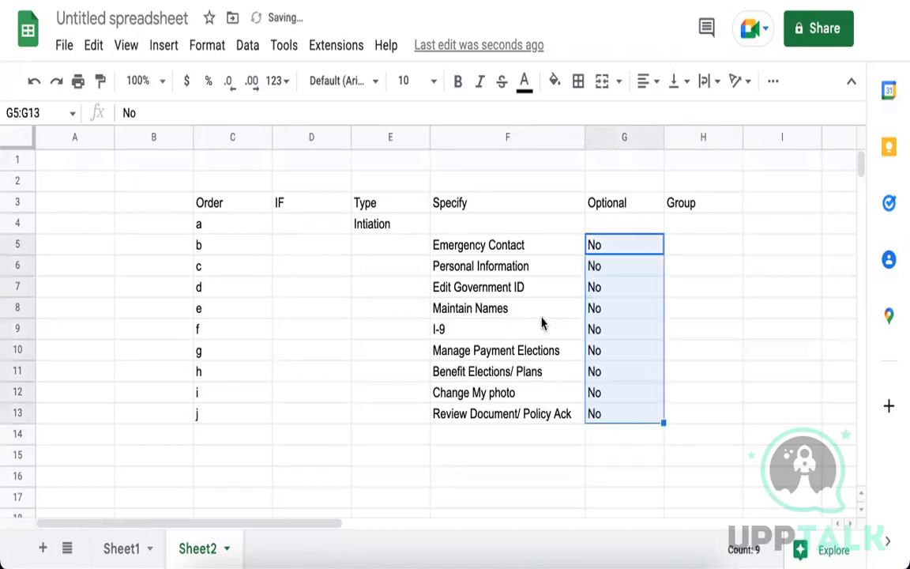
click(589, 381)
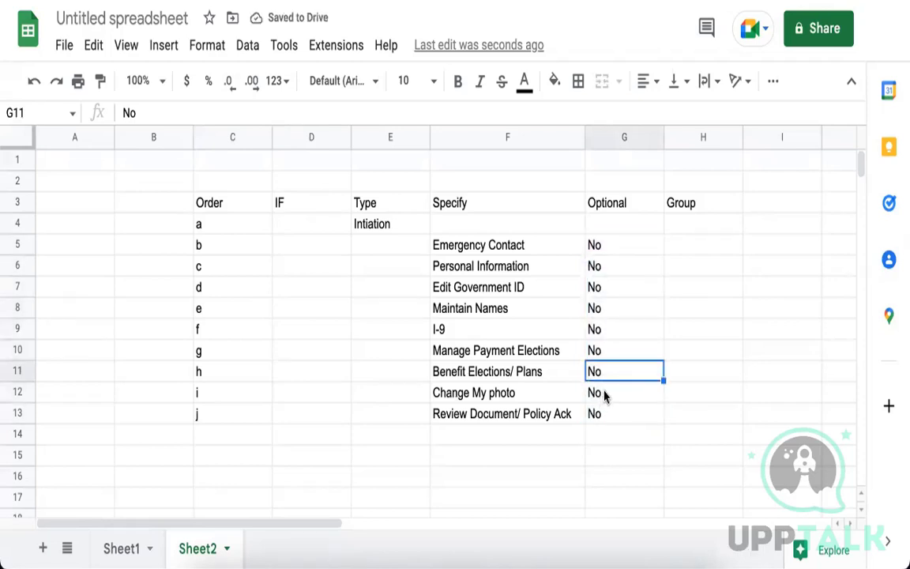
click(604, 393)
text(Yes)
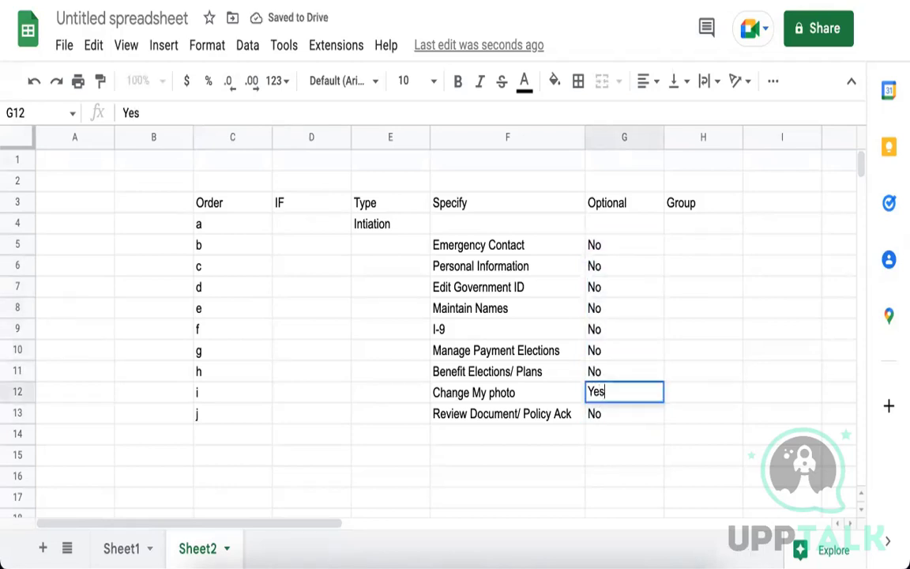
click(642, 354)
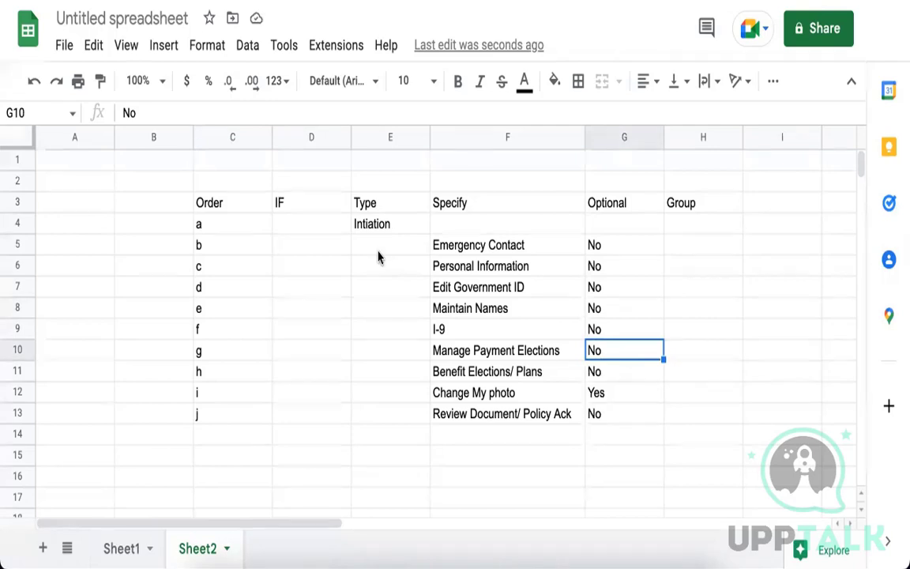
click(214, 249)
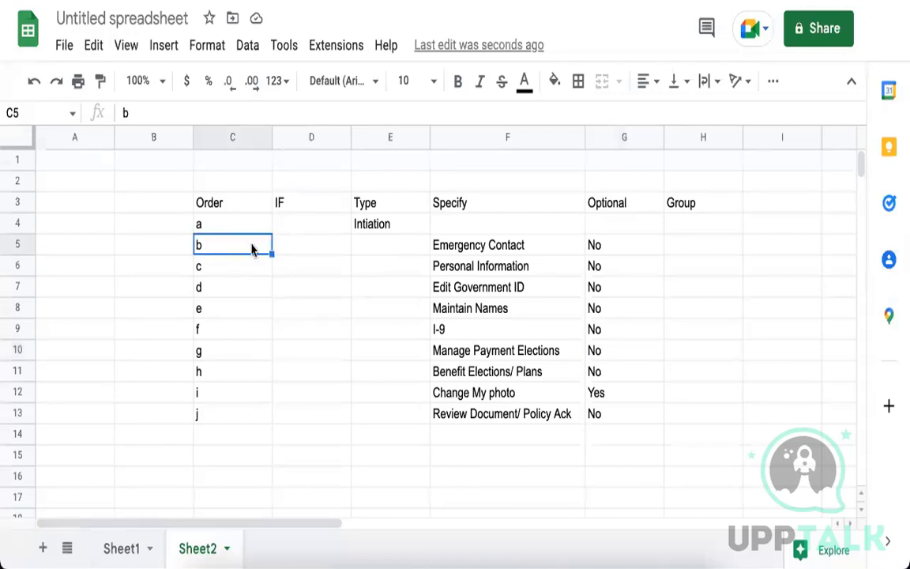
click(245, 271)
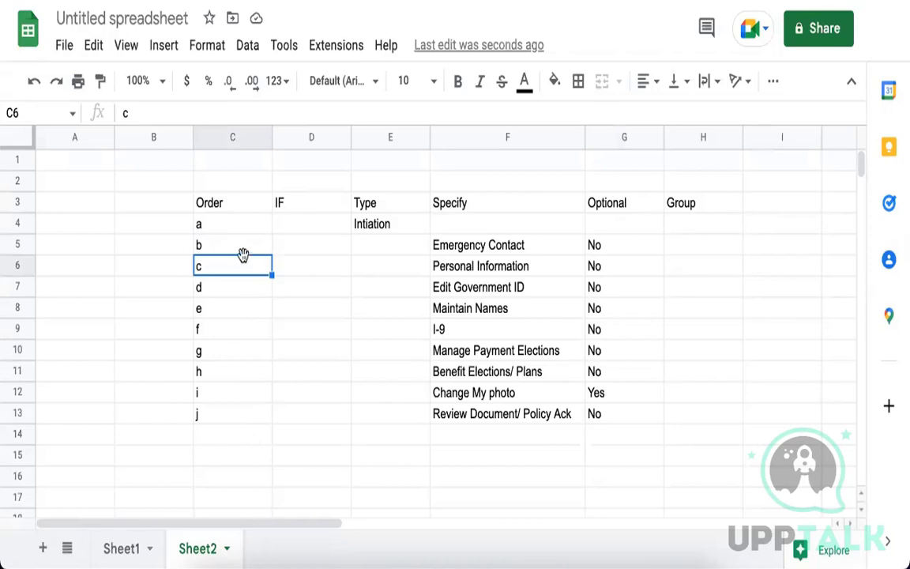
click(501, 254)
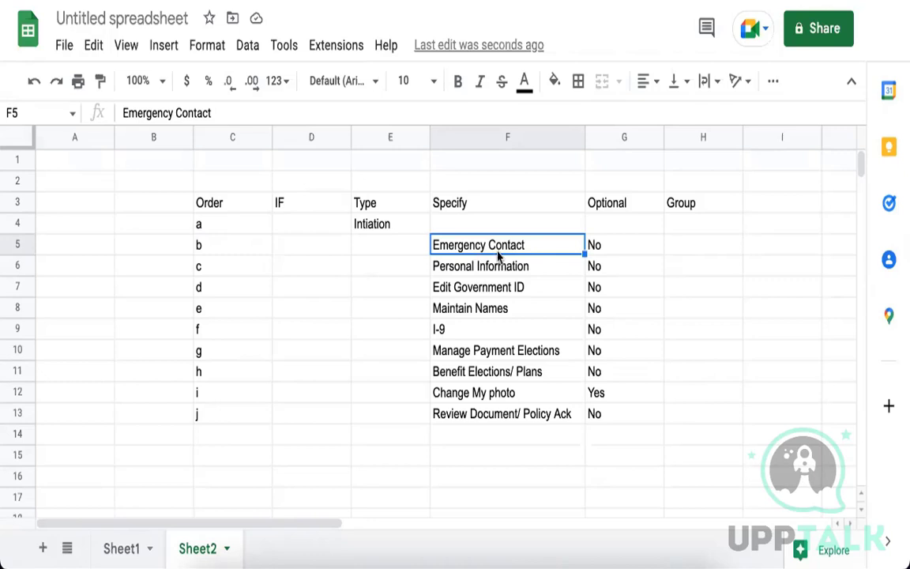
Set the Order to b for Personal Information, Edit Government ID and Maintain Names.
drag(490, 259, 492, 306)
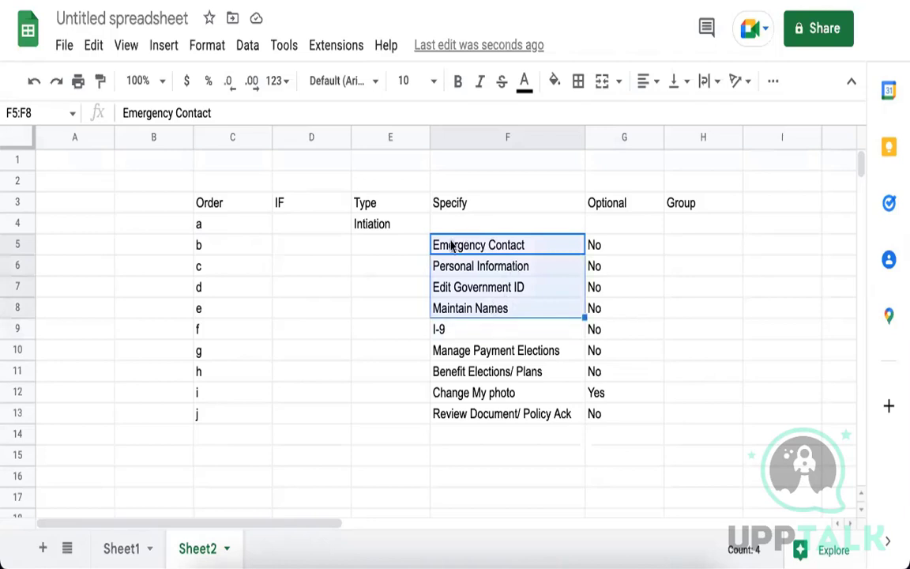
click(225, 271)
double_click(224, 270)
text(b)
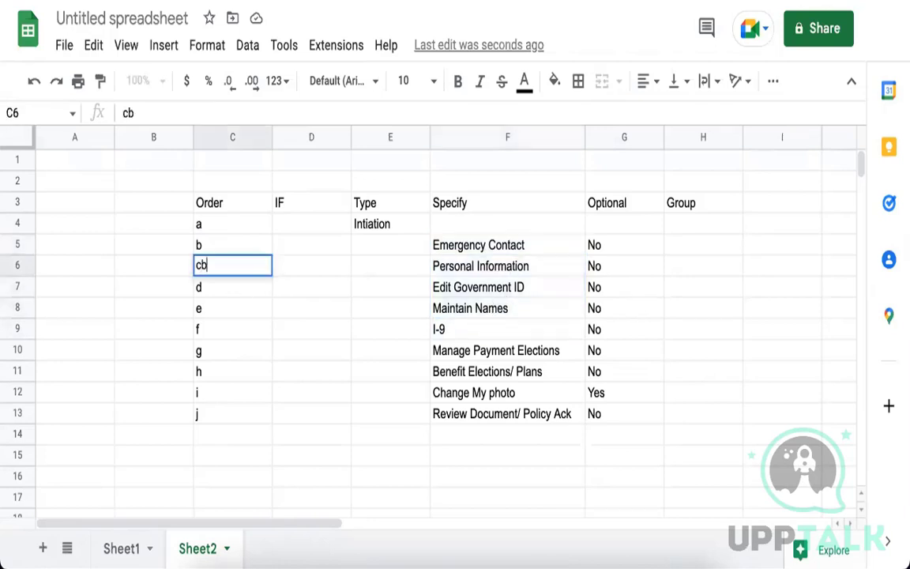
key(Return)
click(224, 269)
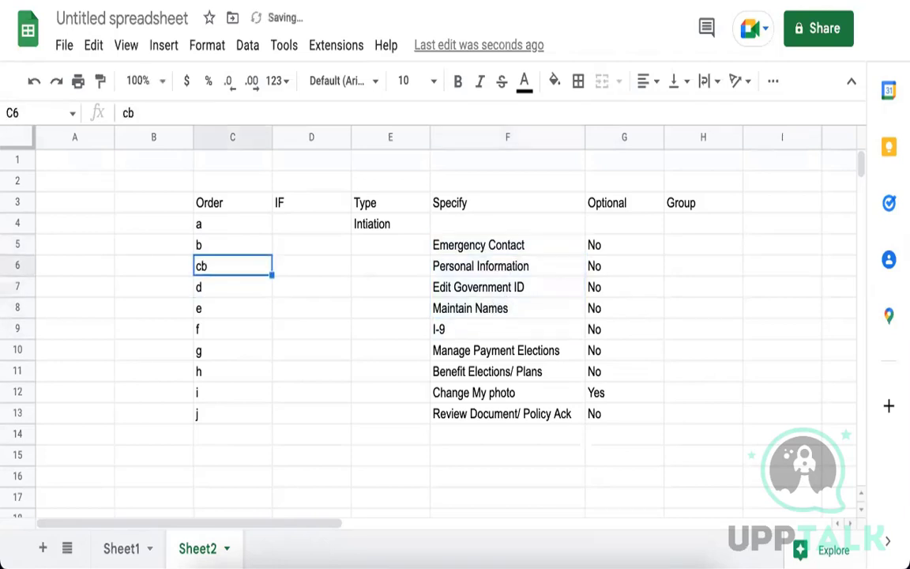
text(b)
key(Return)
text(b)
key(Return)
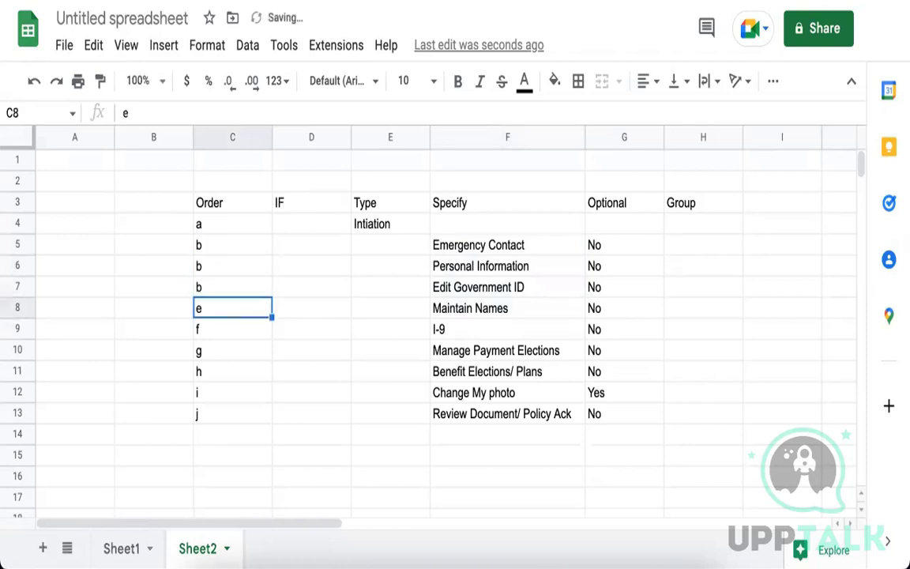
text(b)
key(Return)
Fill the four parallel-step rows 5–8 with light orange.
drag(229, 241, 675, 314)
click(554, 80)
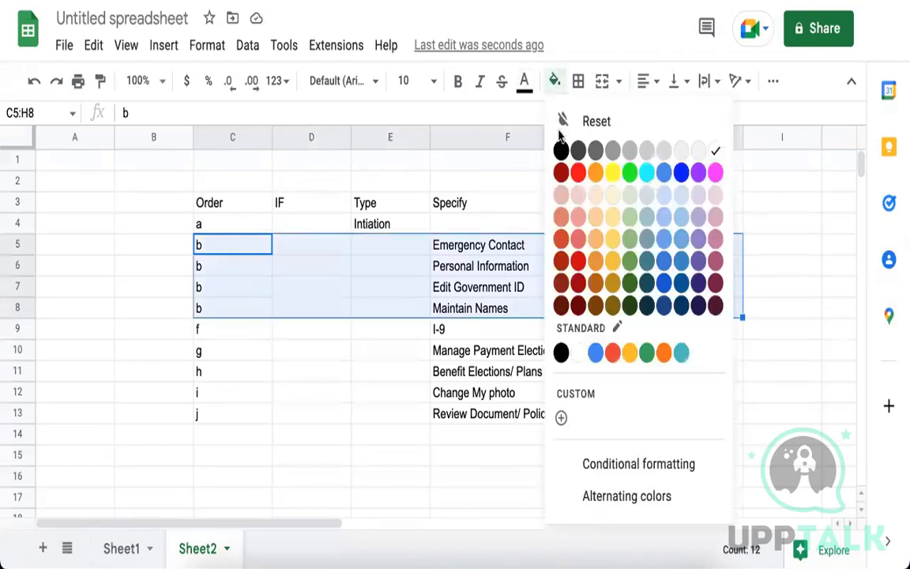
click(601, 199)
click(538, 286)
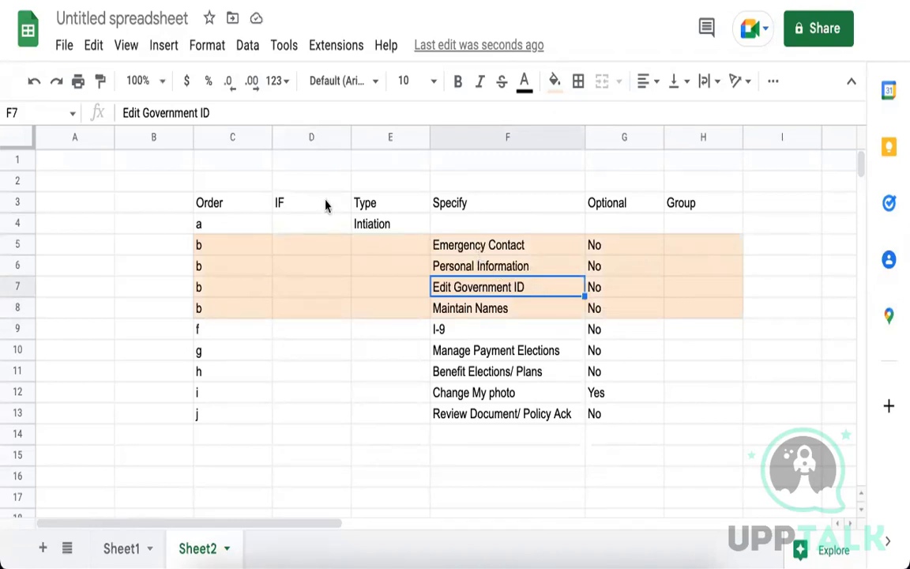
Insert a new column before IF headed 'Parallel Step Inbox Order'.
click(311, 140)
right_click(311, 146)
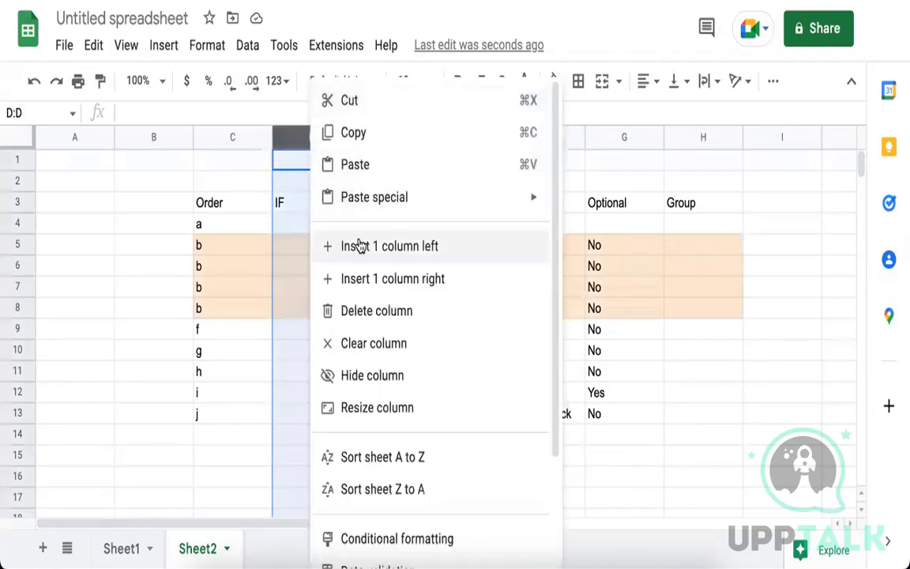
click(335, 246)
click(308, 203)
text(P)
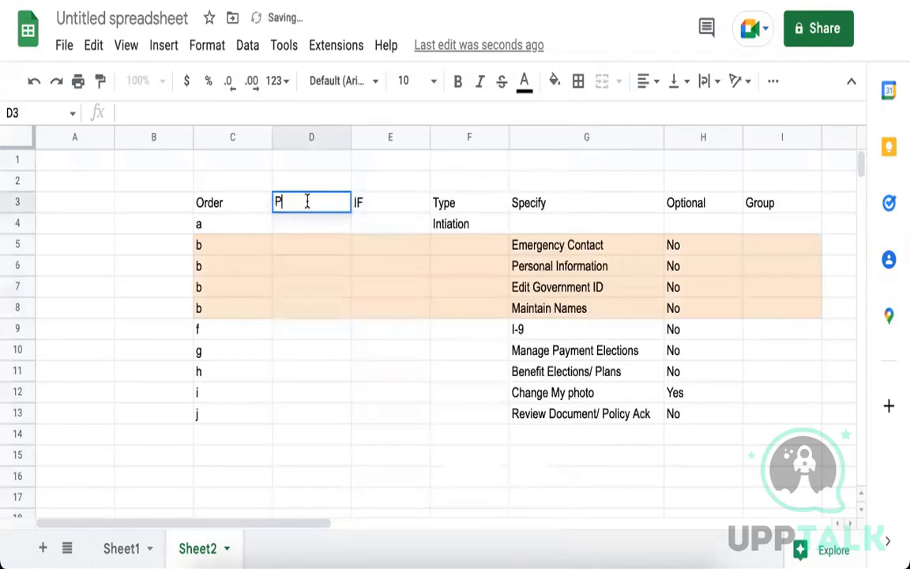
text(arallel Ste)
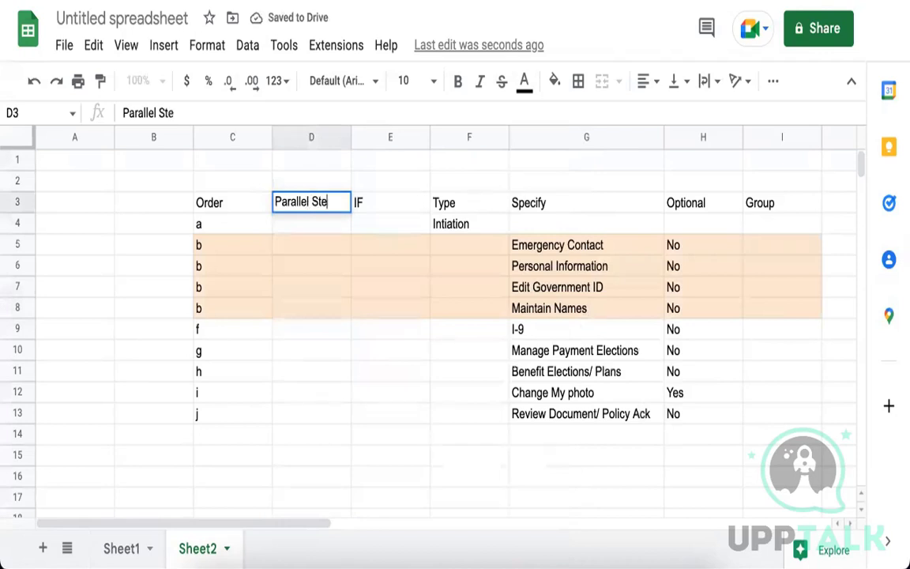
text(p Inbox Order)
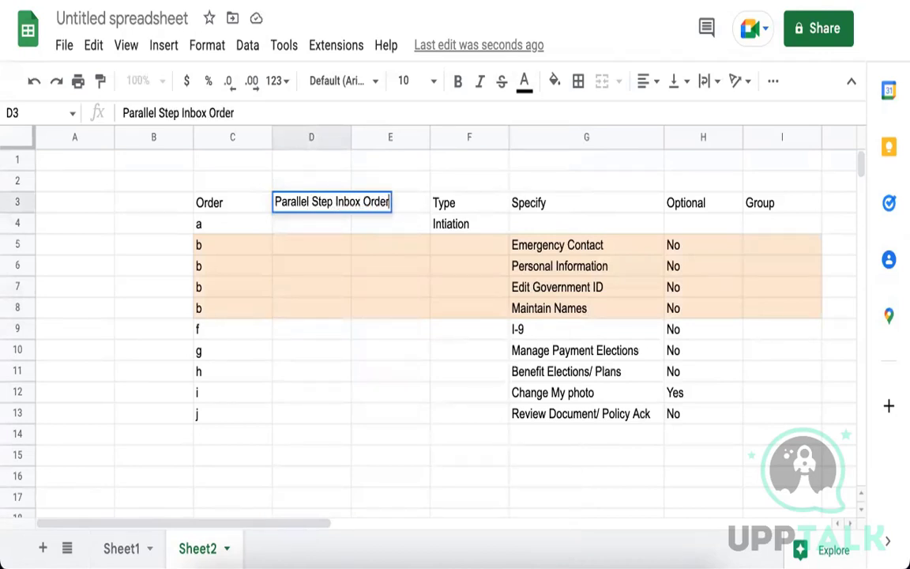
click(322, 275)
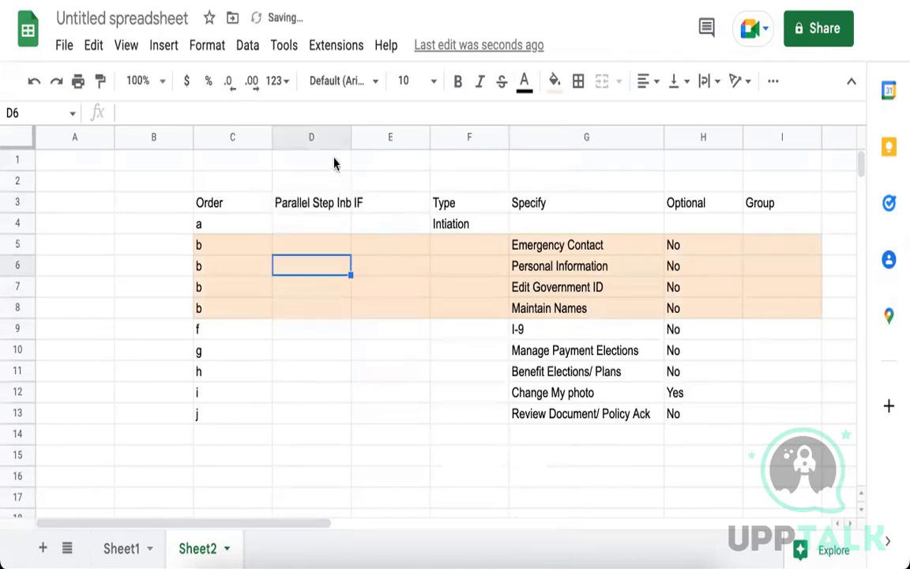
Wrap the new header text onto two lines, then select the parallel-step rows C5:G8.
click(305, 202)
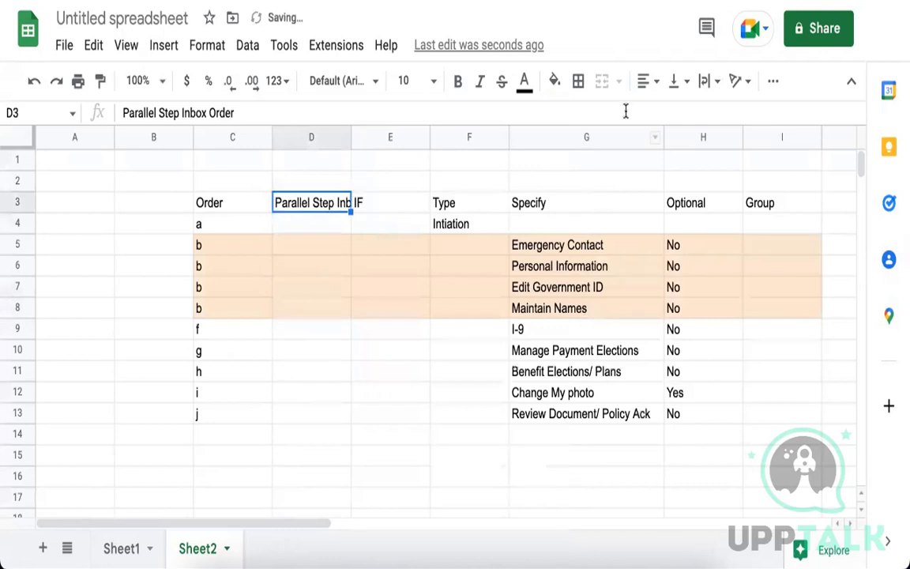
click(705, 81)
click(725, 118)
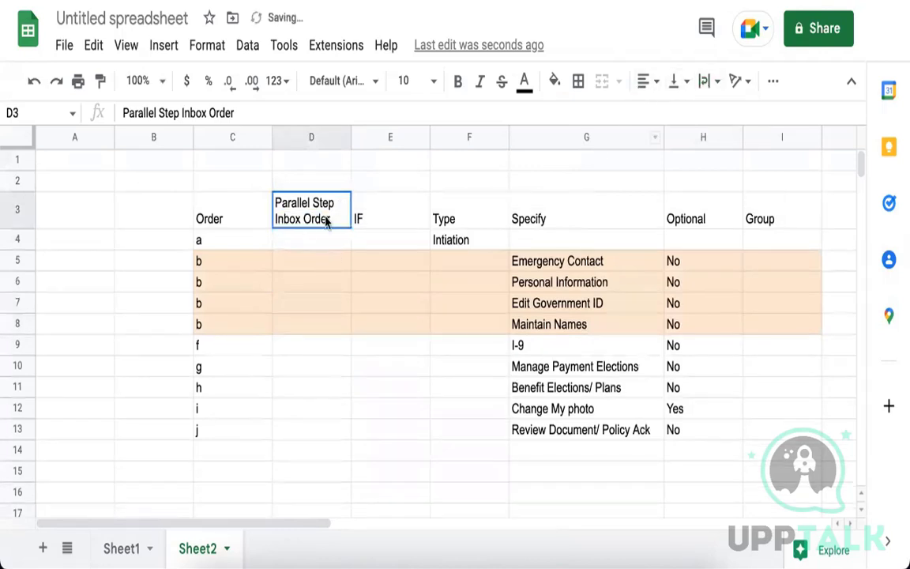
click(310, 136)
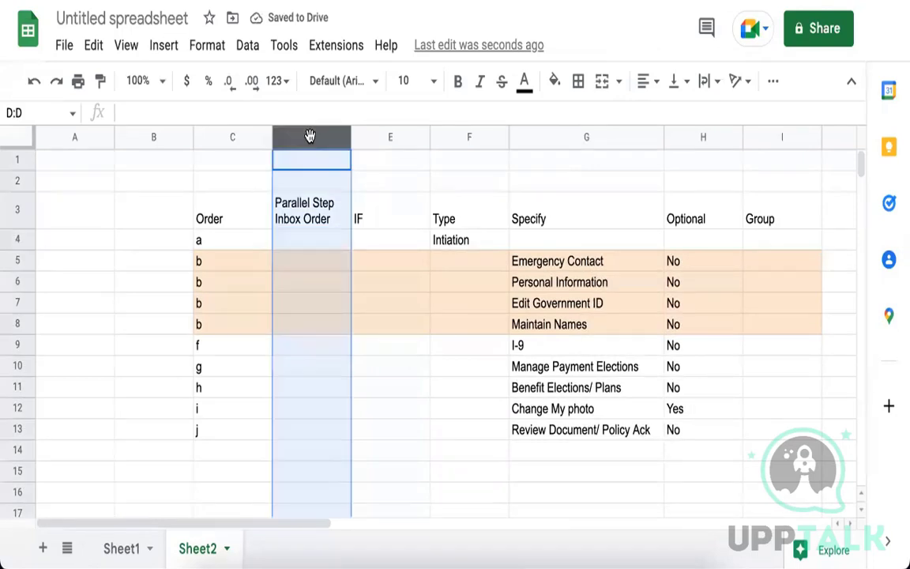
click(311, 245)
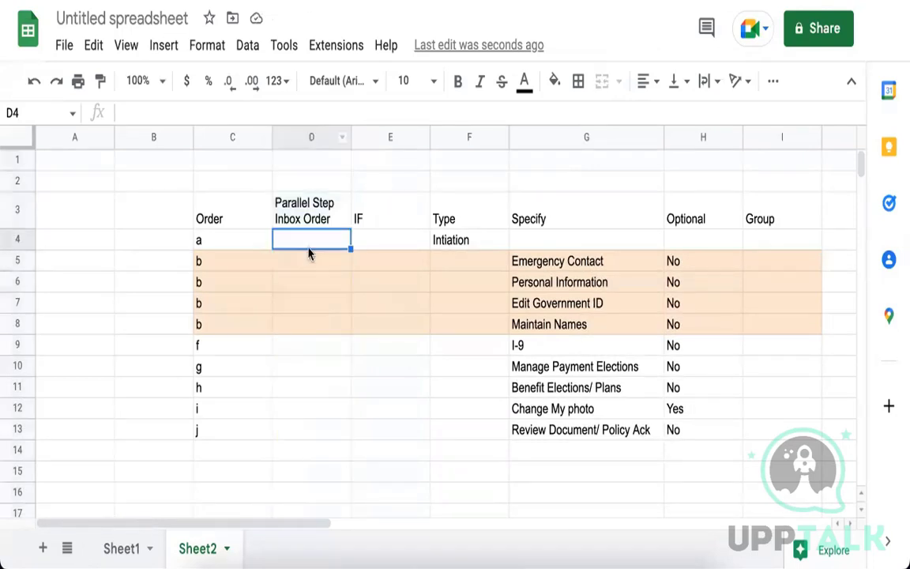
click(244, 260)
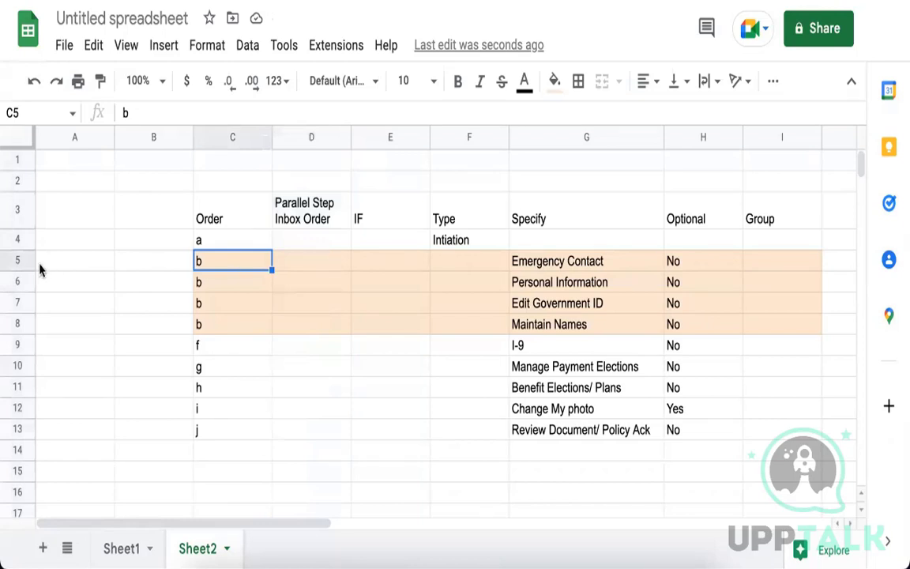
drag(253, 269, 629, 330)
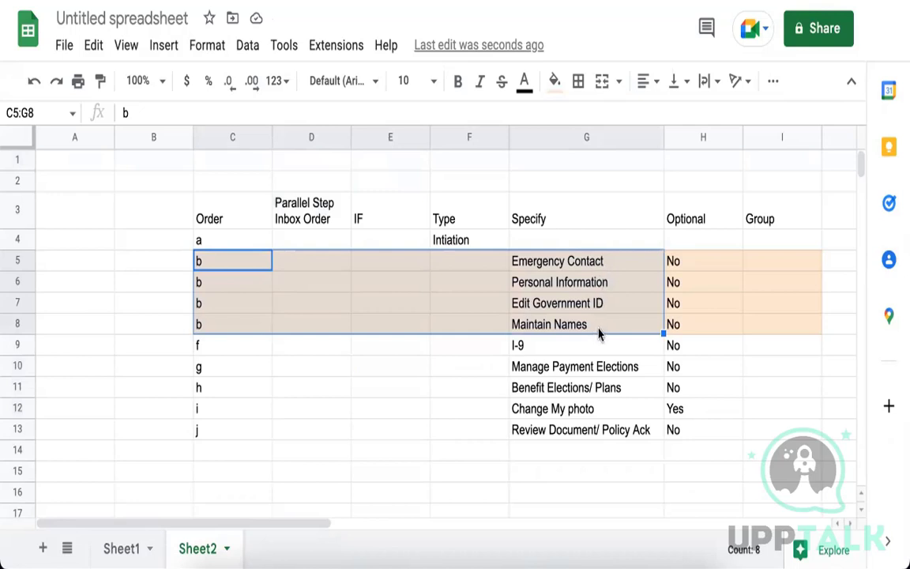
click(551, 282)
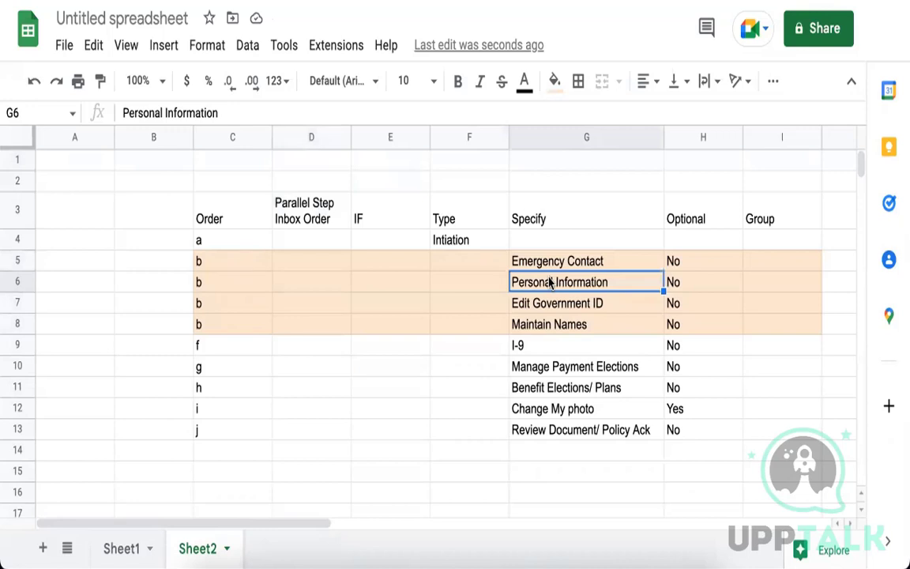
Enter bd as the inbox order for Personal Information in D6.
click(566, 262)
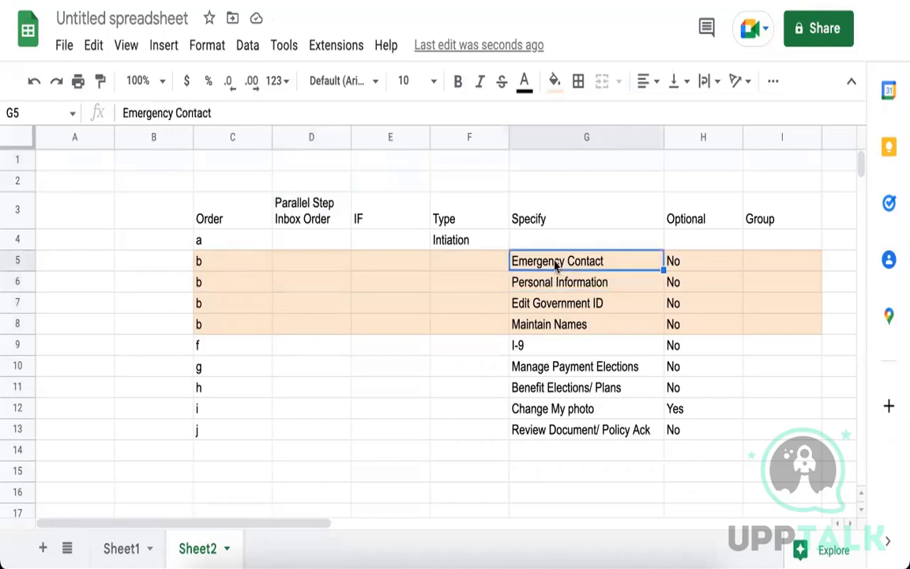
shift+click(564, 329)
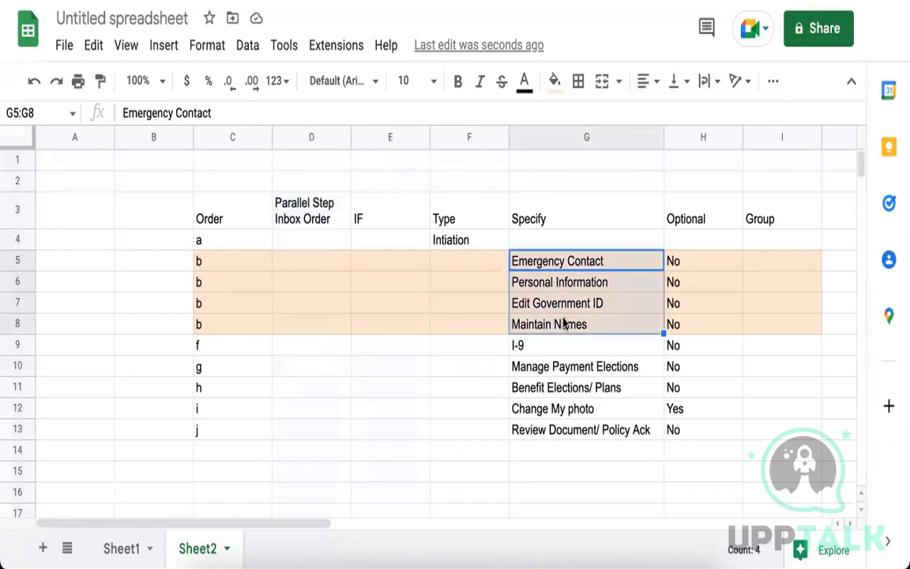
click(574, 289)
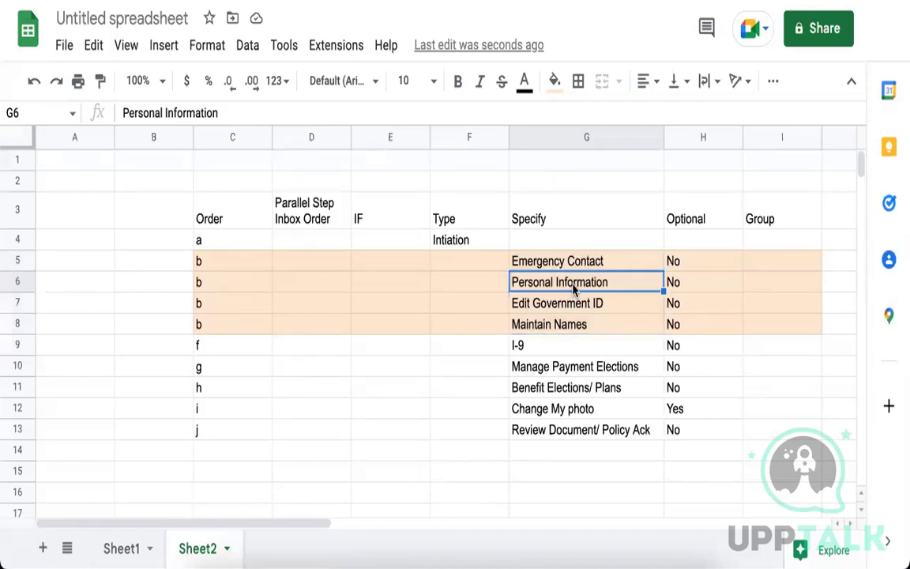
click(584, 264)
shift+click(585, 325)
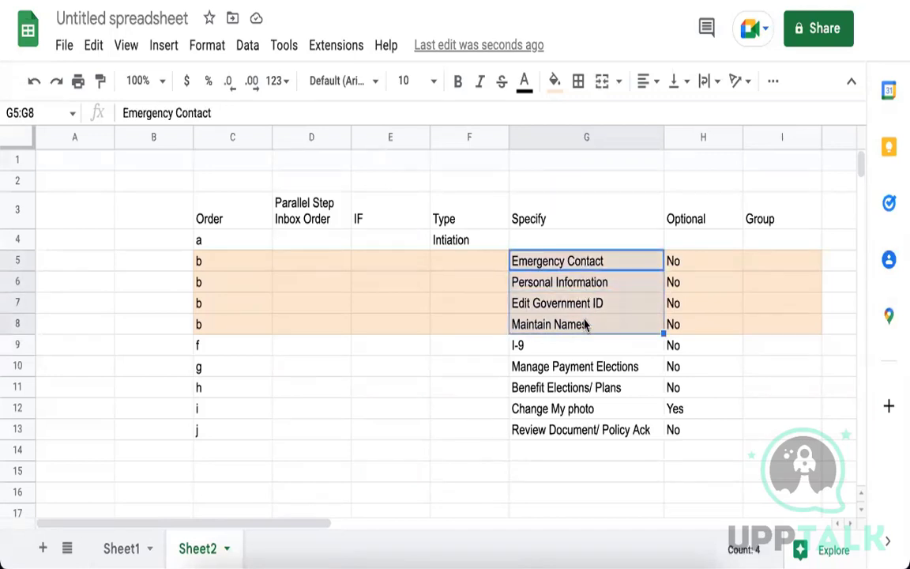
click(577, 281)
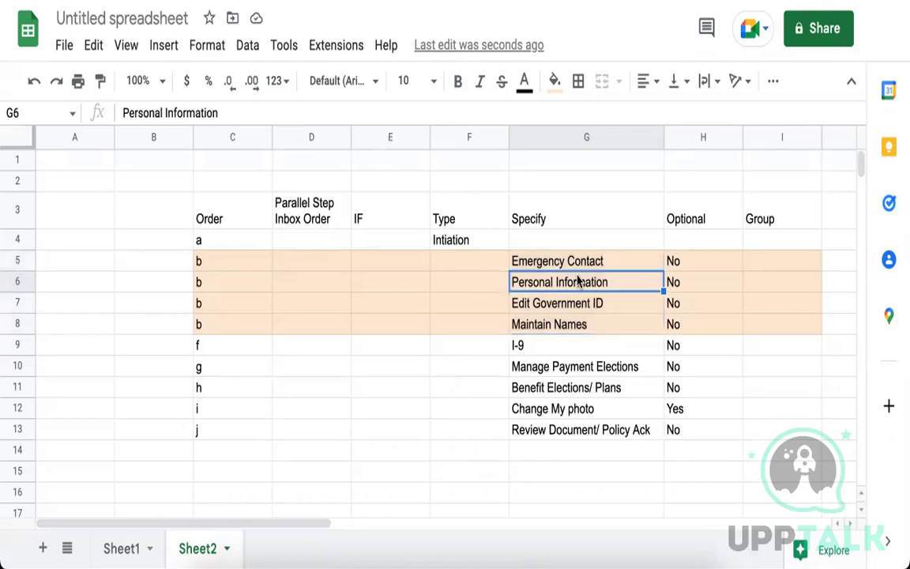
click(315, 278)
text(bd)
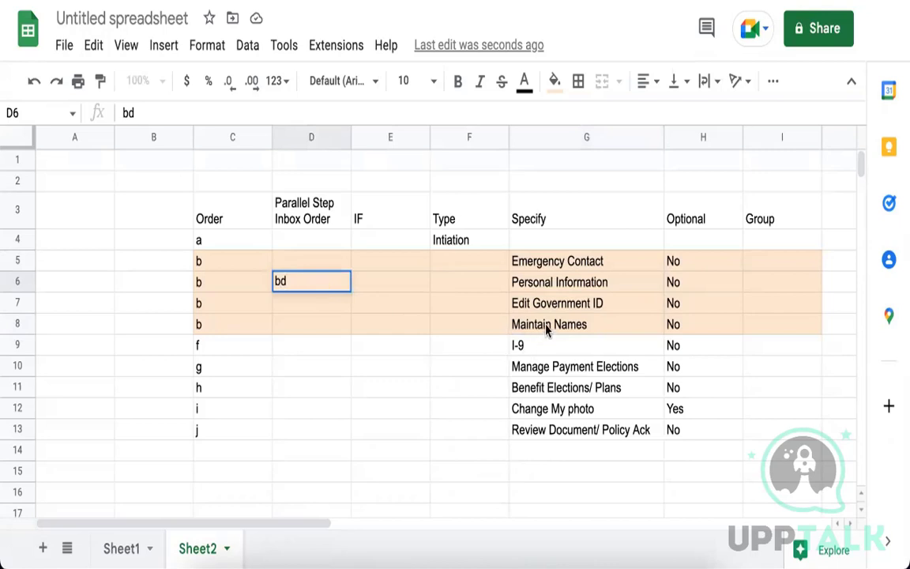
click(518, 322)
Enter bc as the inbox order for Edit Government ID in D7.
click(310, 287)
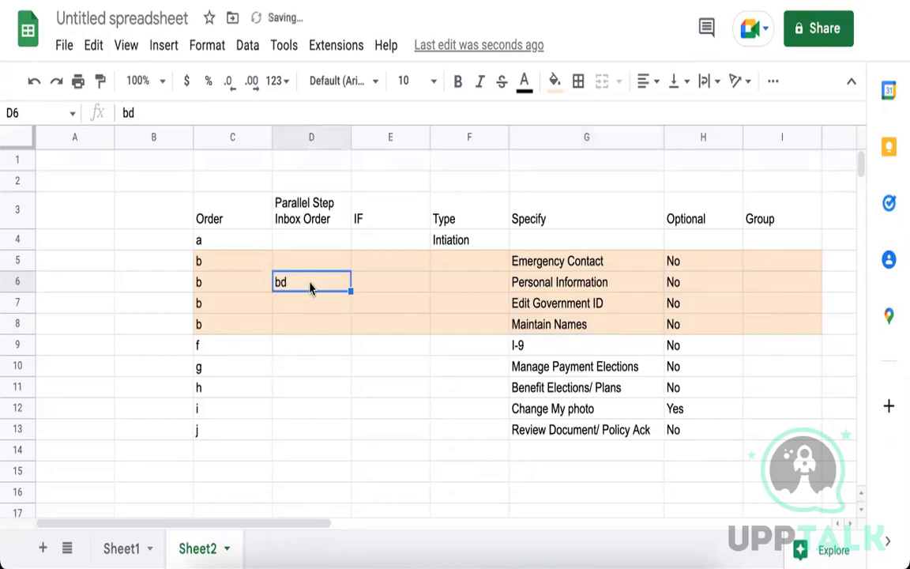
click(310, 137)
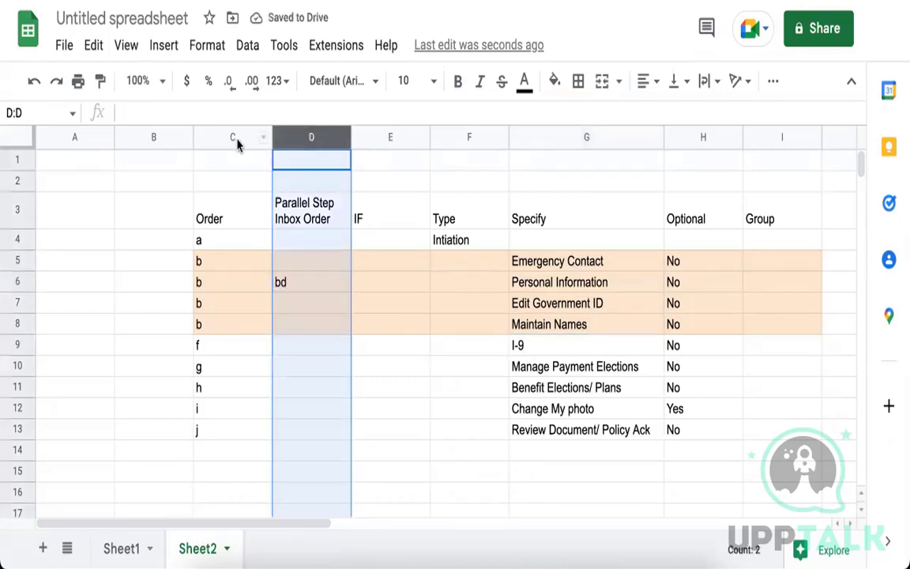
click(237, 138)
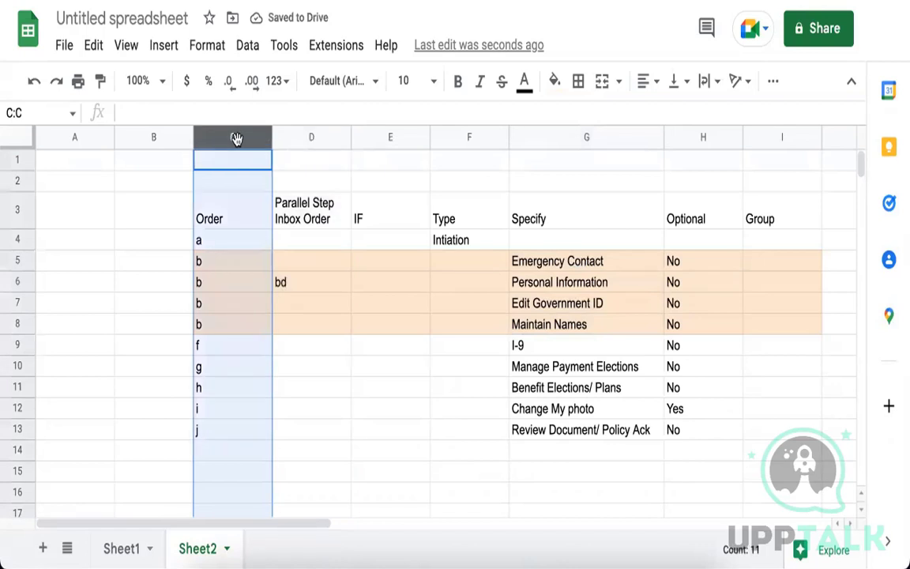
click(307, 137)
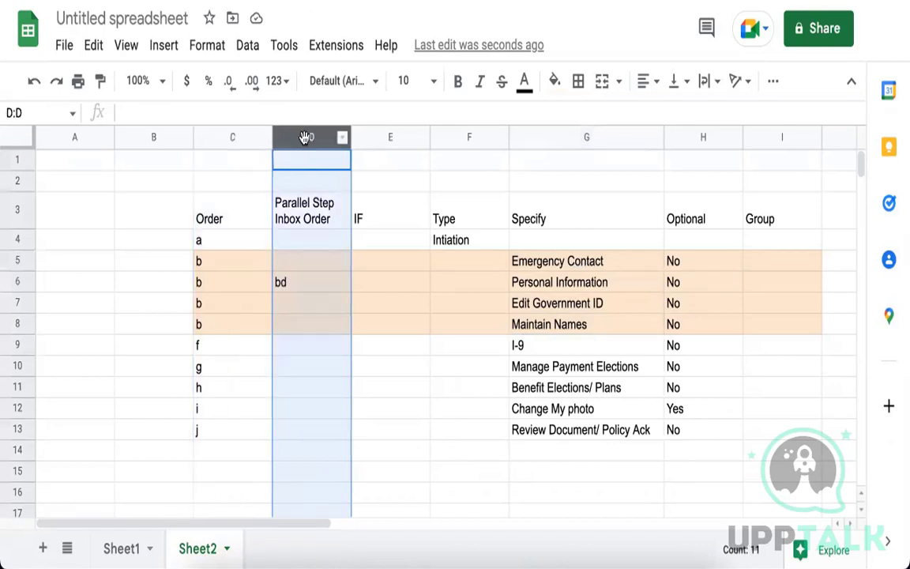
click(542, 331)
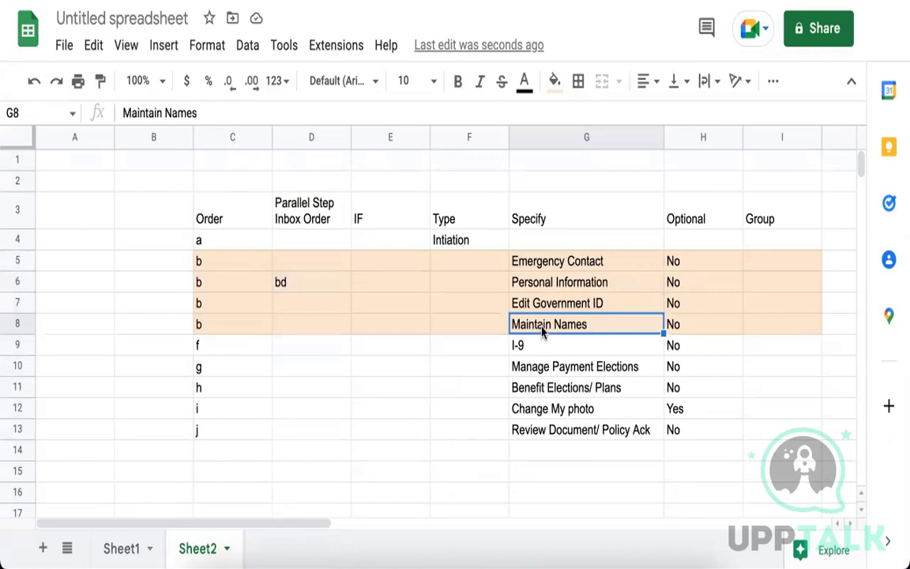
click(297, 303)
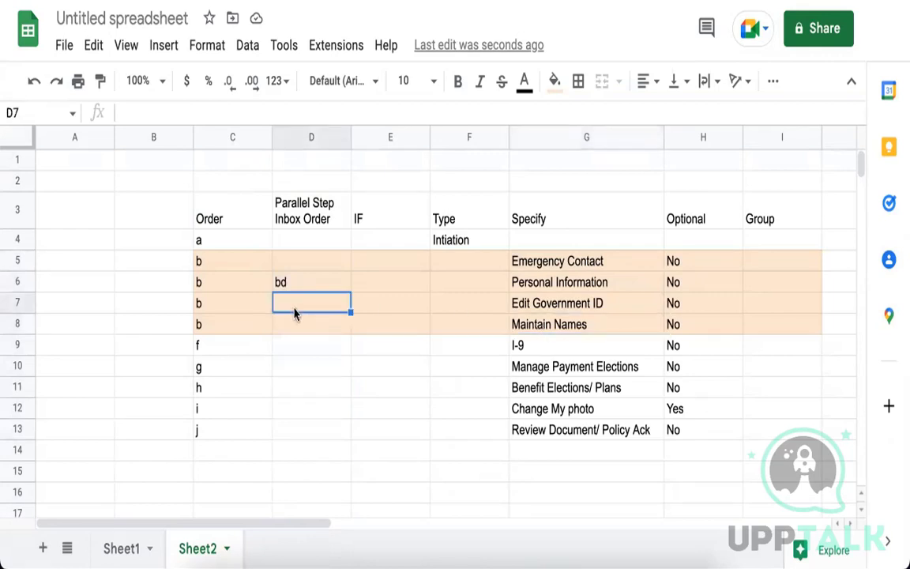
text(bc)
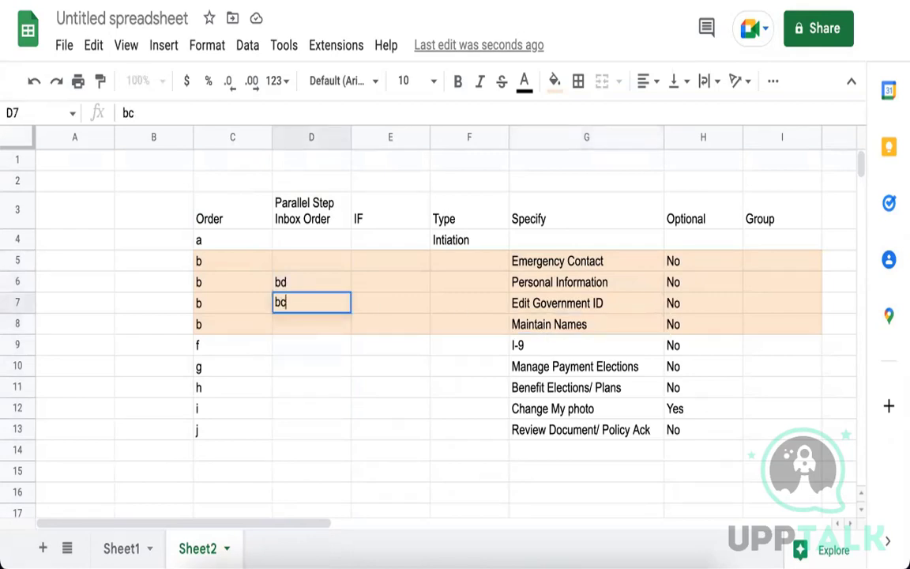
click(576, 269)
Enter bb for Emergency Contact in D5 and bc for Maintain Names in D8.
click(305, 261)
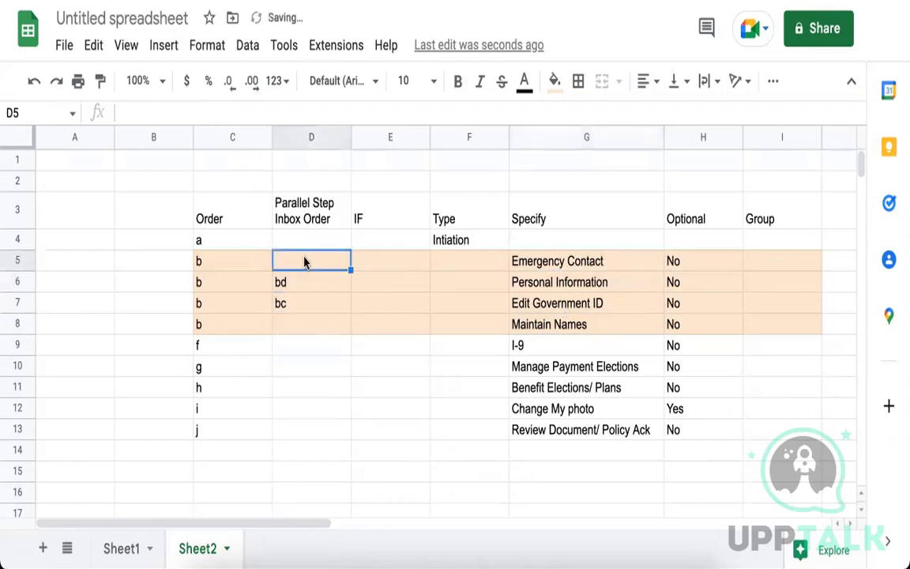
text(bb)
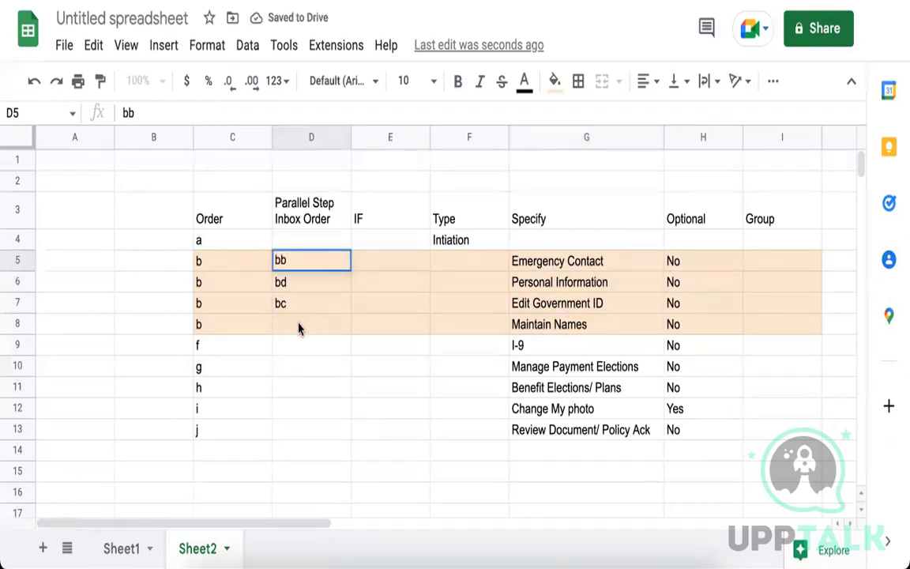
click(288, 311)
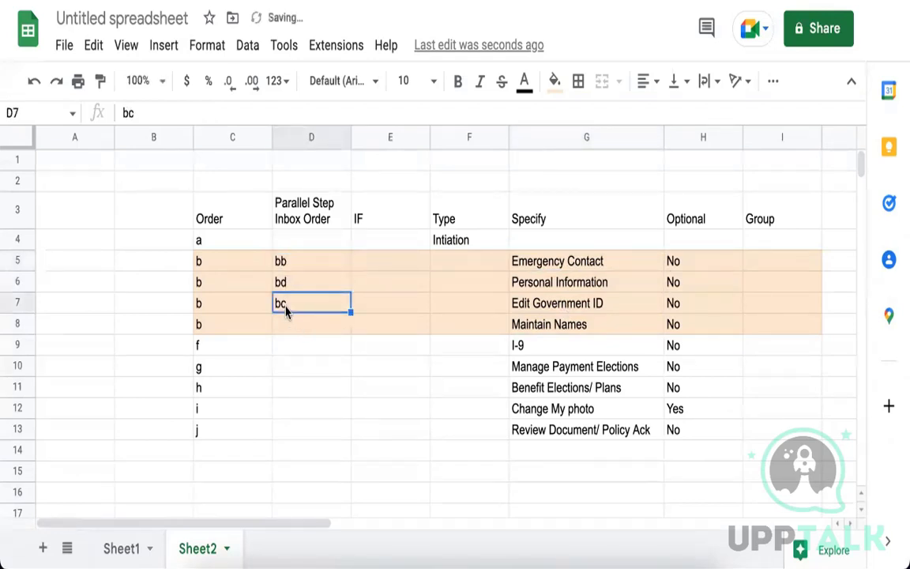
click(291, 325)
text(bc)
click(298, 304)
Change D7's inbox order to ba, then check the bd and bb codes.
text(ba)
click(371, 352)
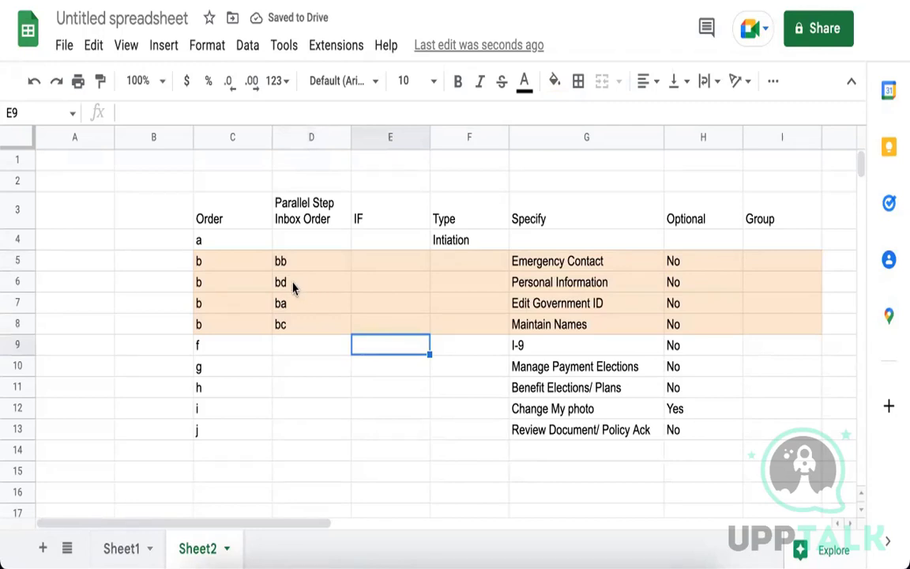
click(294, 289)
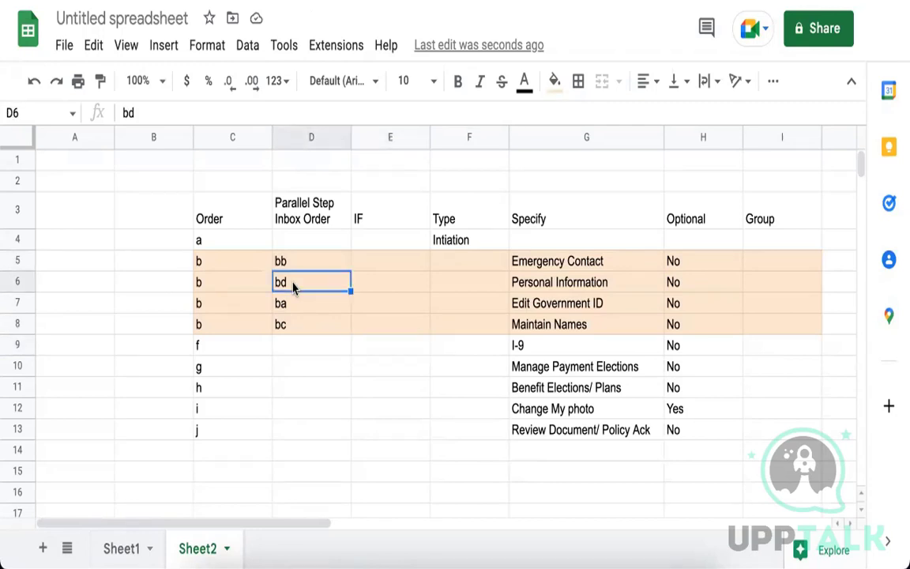
click(544, 280)
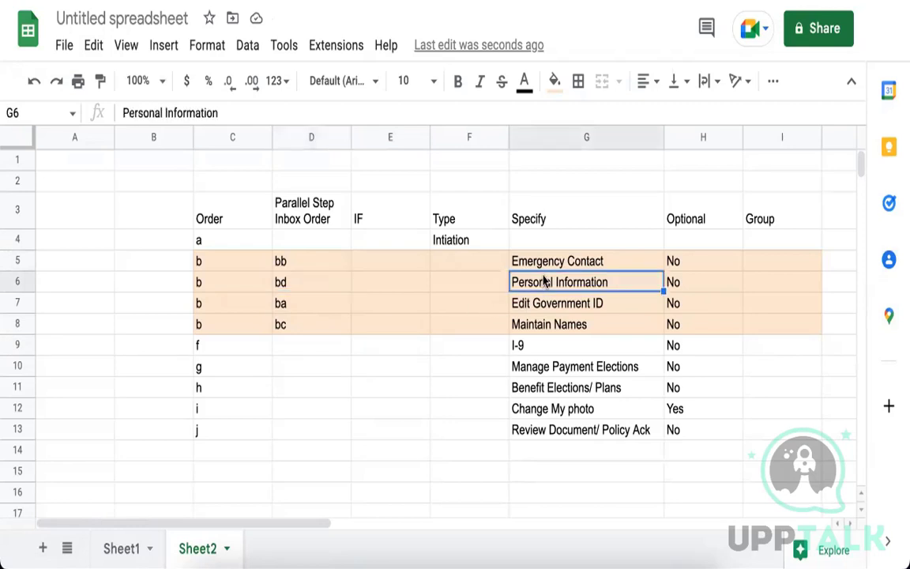
click(312, 285)
click(320, 263)
Review the inbox codes in D5:D8, reading bb, bd, ba and bc.
drag(328, 282, 328, 349)
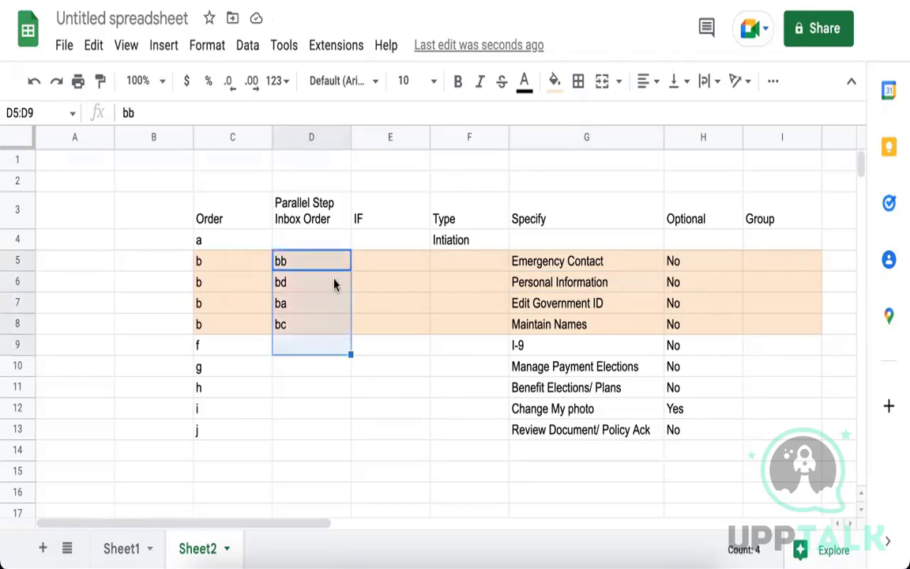
click(334, 285)
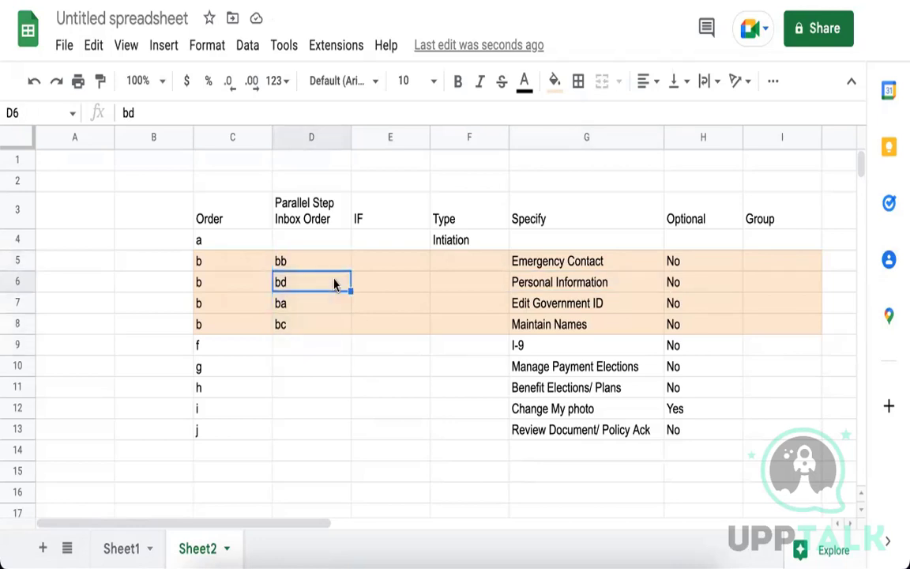
click(589, 284)
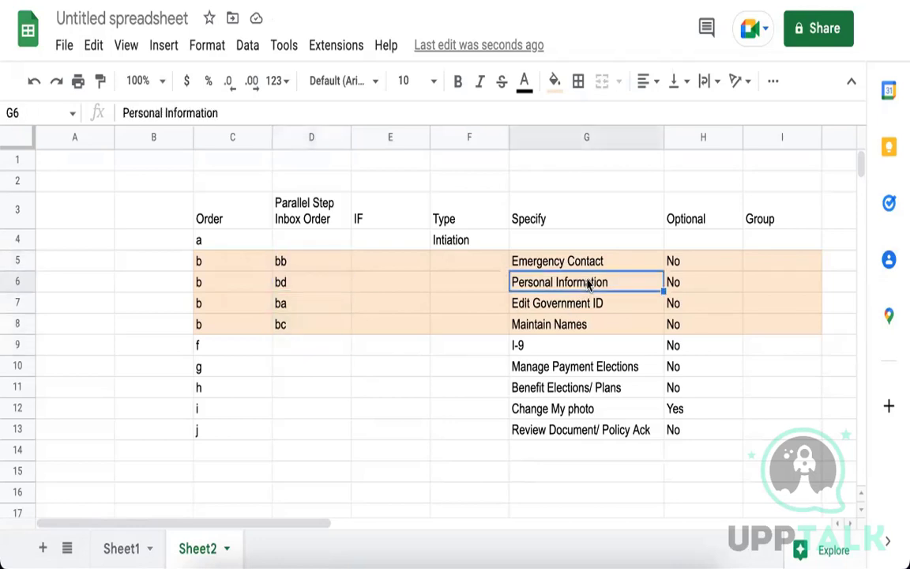
click(315, 326)
click(330, 265)
click(331, 310)
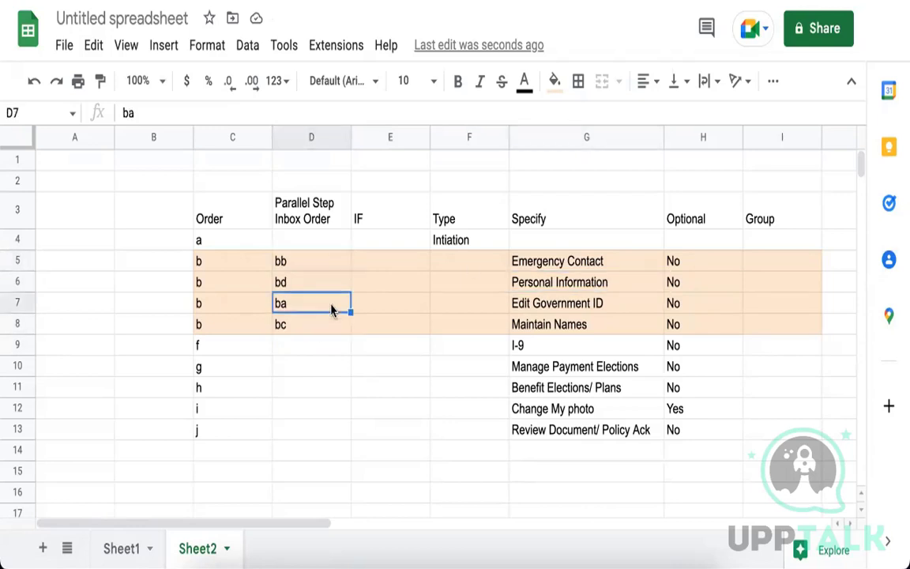
click(331, 261)
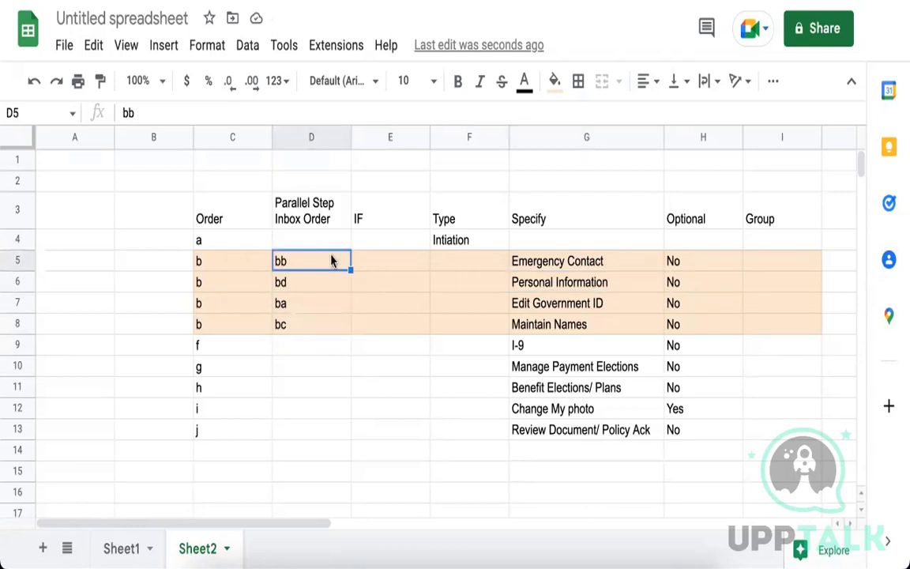
Clear the inbox codes in D5:D8 and relabel Order cells C5:C8 as b1–b4.
key(shift+Down)
key(shift+Down)
key(shift+Down)
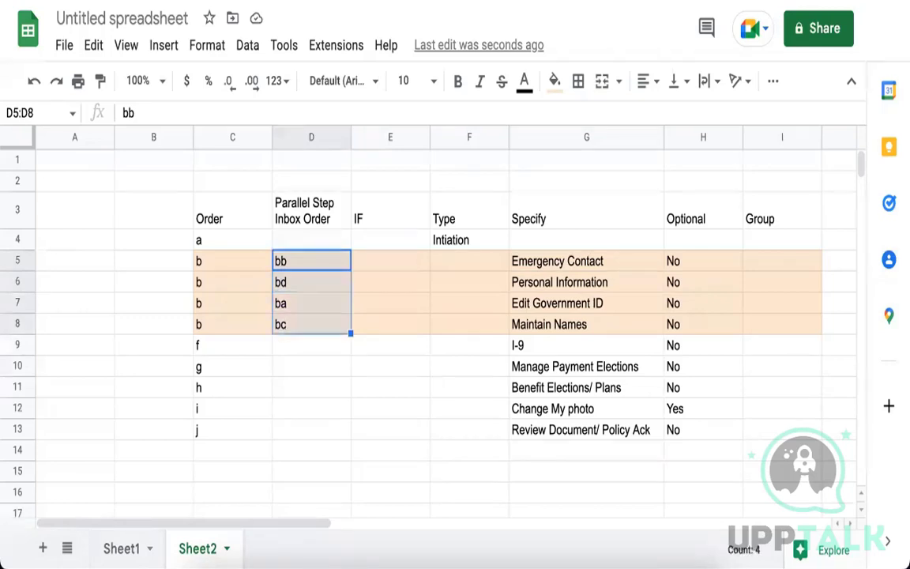
key(Delete)
click(246, 269)
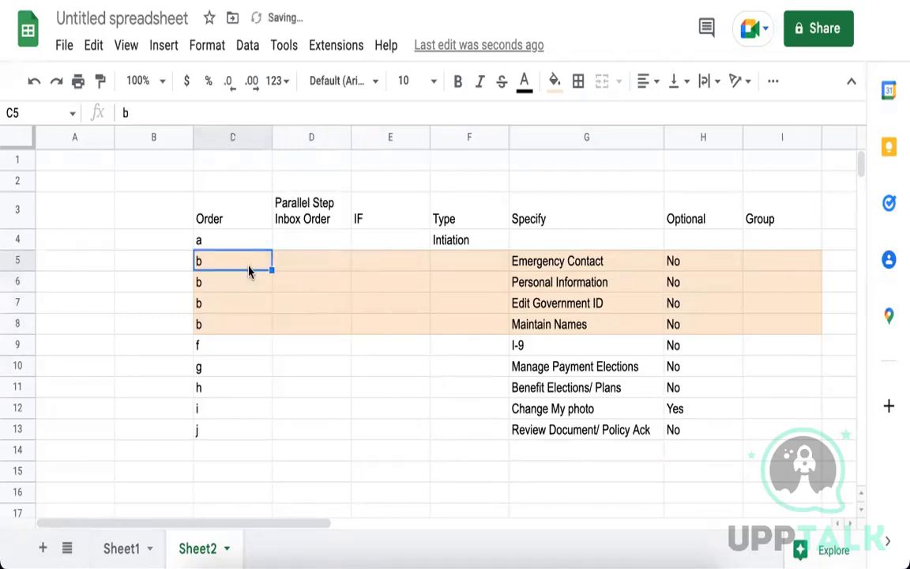
double_click(248, 265)
text(1)
click(243, 283)
double_click(243, 282)
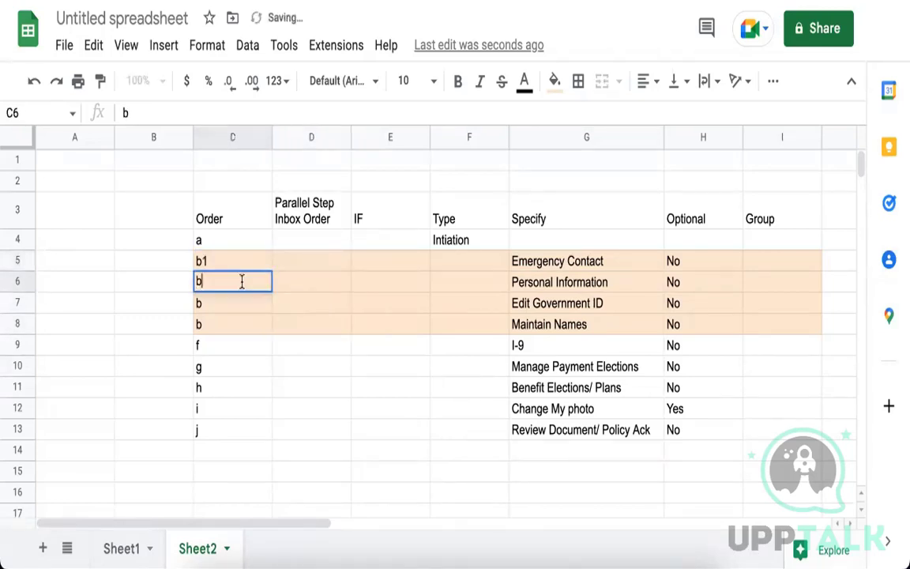
text(2)
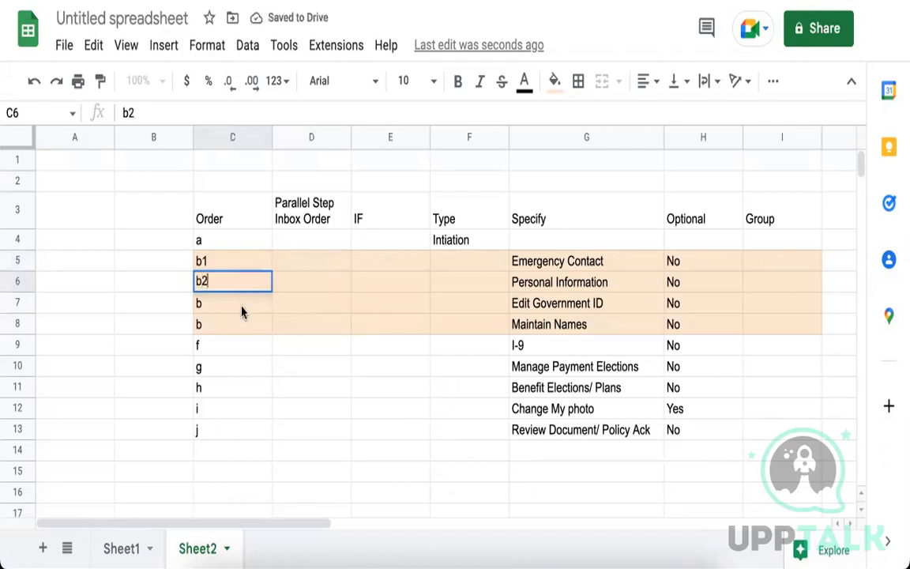
click(244, 311)
double_click(244, 310)
text(3)
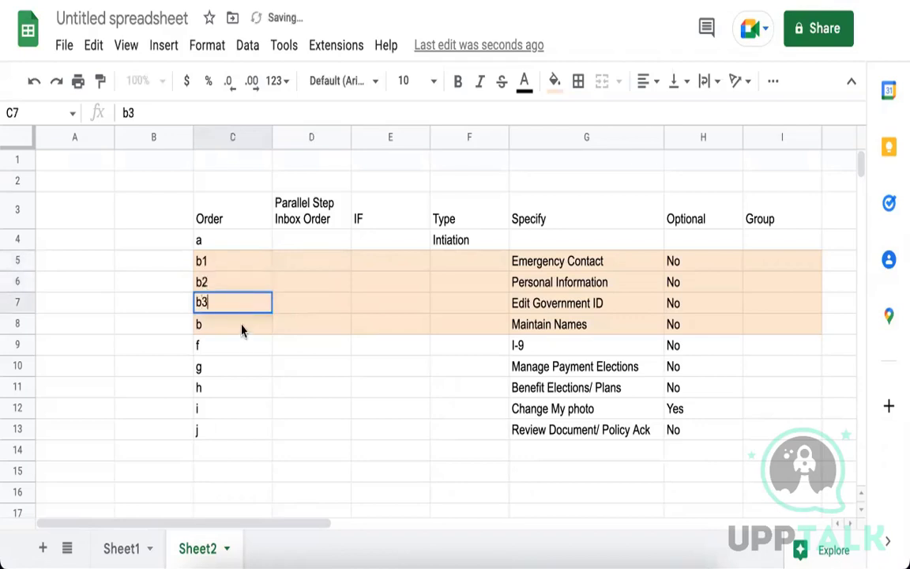
double_click(242, 324)
text(4)
click(345, 353)
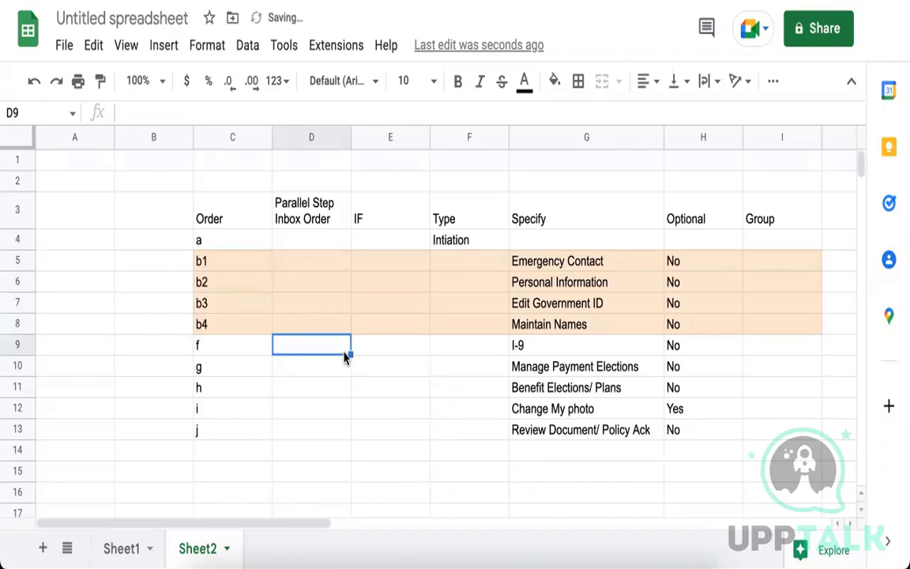
click(236, 268)
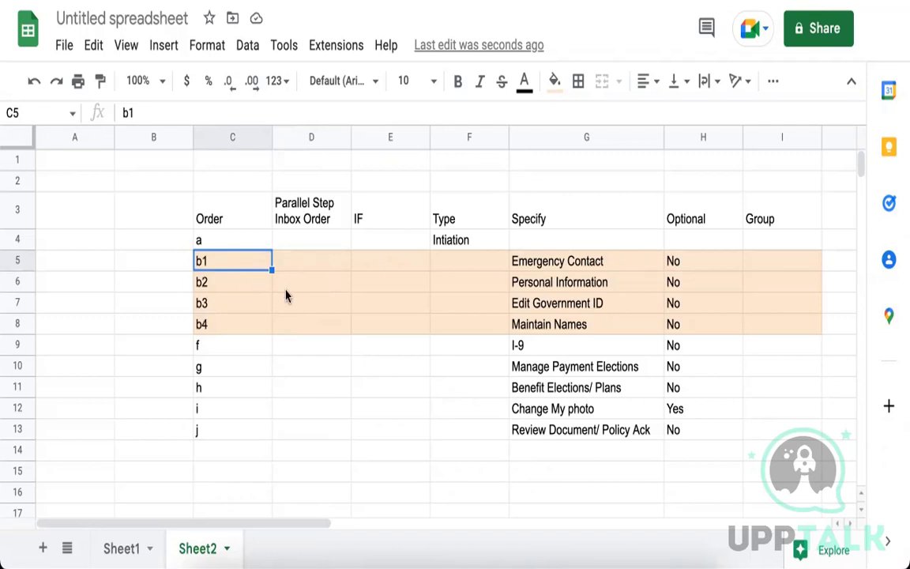
Fill Order cells C5:C8 back to plain b with Ctrl+D.
shift+click(252, 321)
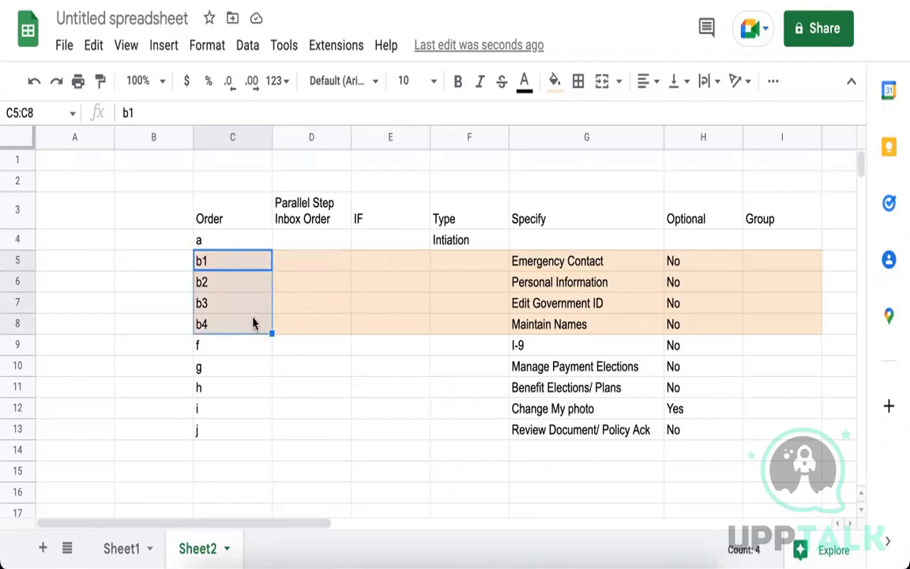
text(b)
key(Return)
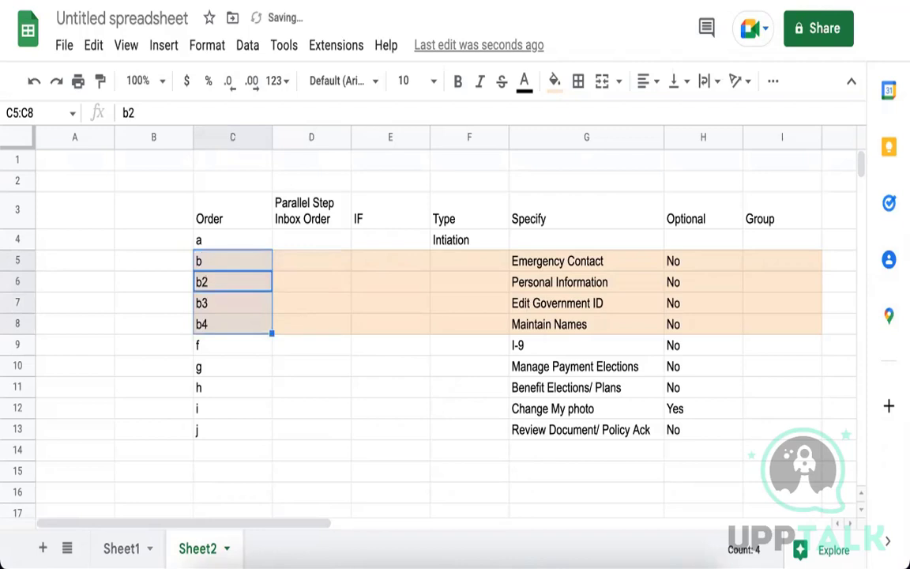
key(ctrl+d)
click(293, 282)
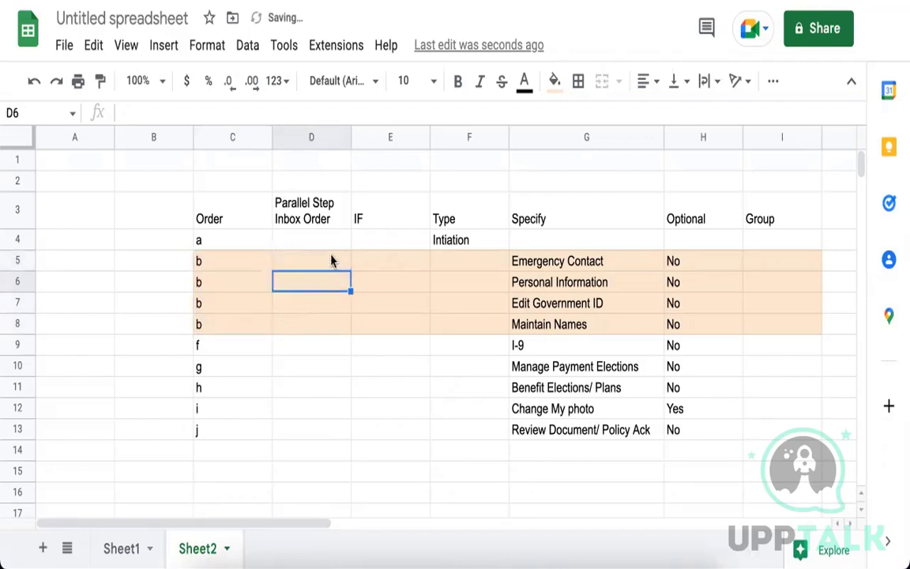
click(331, 260)
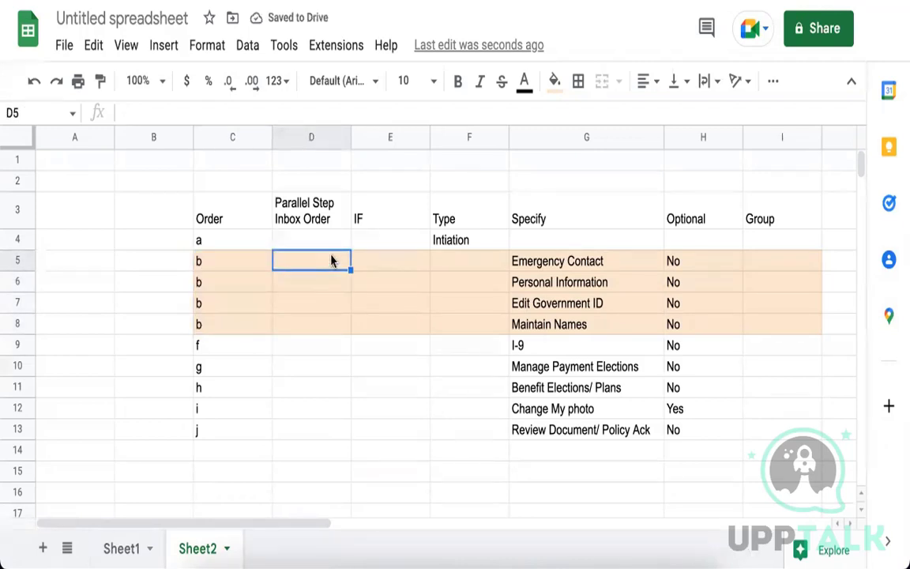
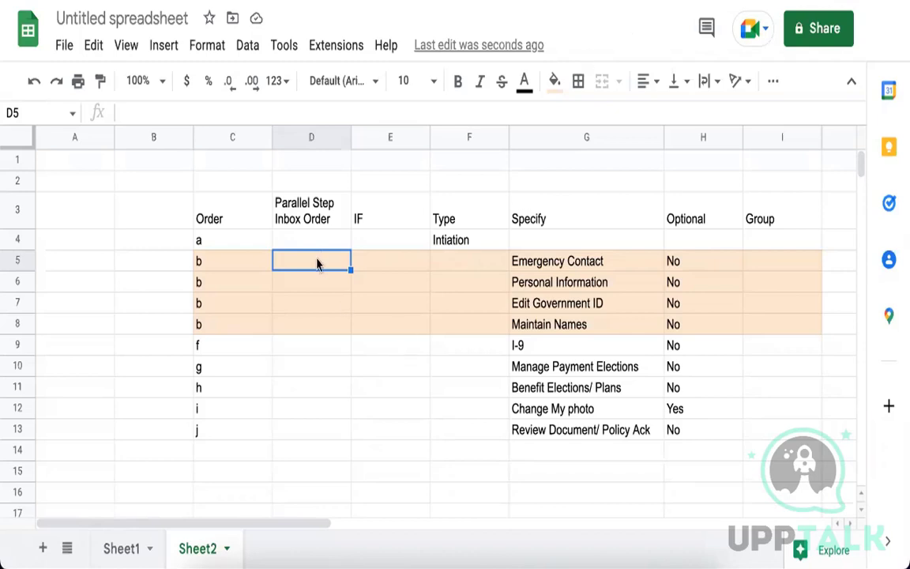
Enter inbox orders bb, bd, ba and bc for the four peach parallel steps.
click(322, 282)
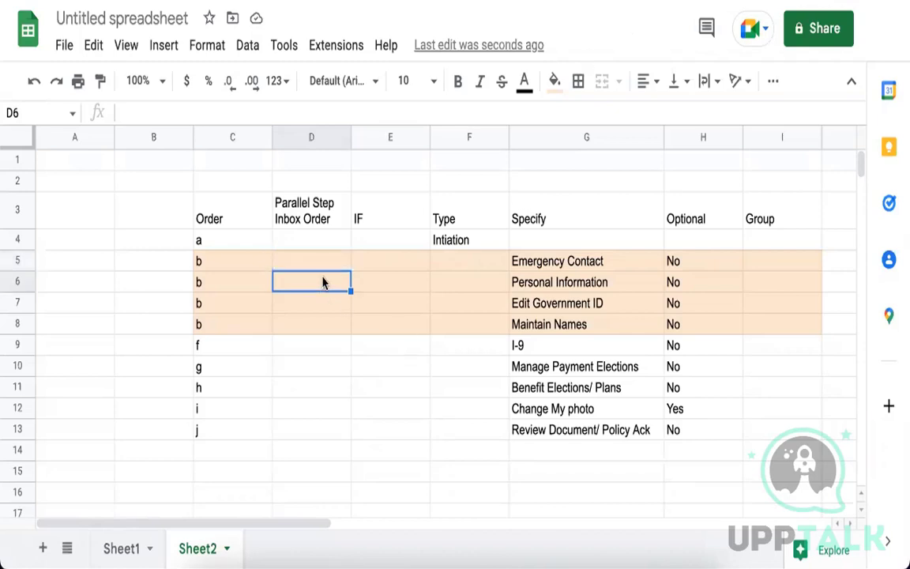
text(bd)
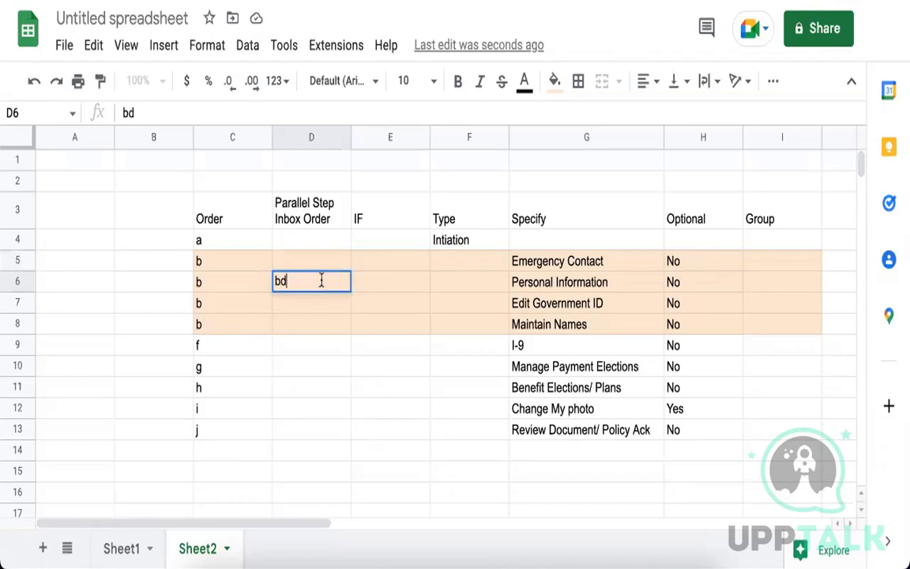
click(315, 332)
text(bc)
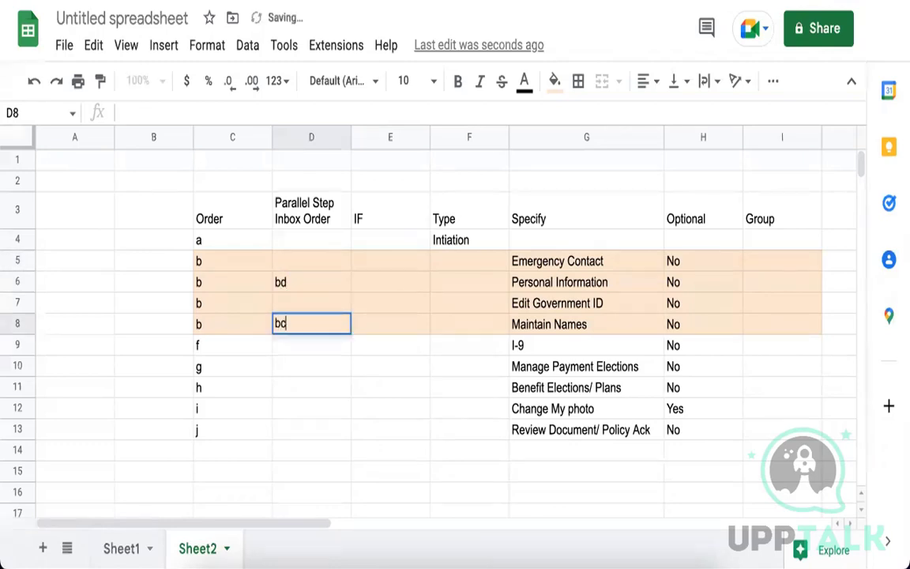
click(331, 261)
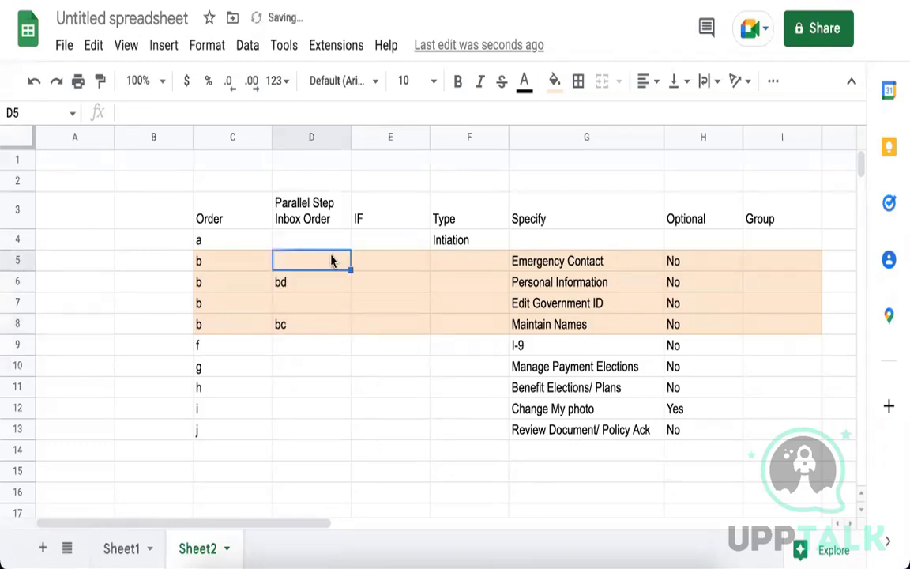
text(bb)
click(322, 305)
text(ba)
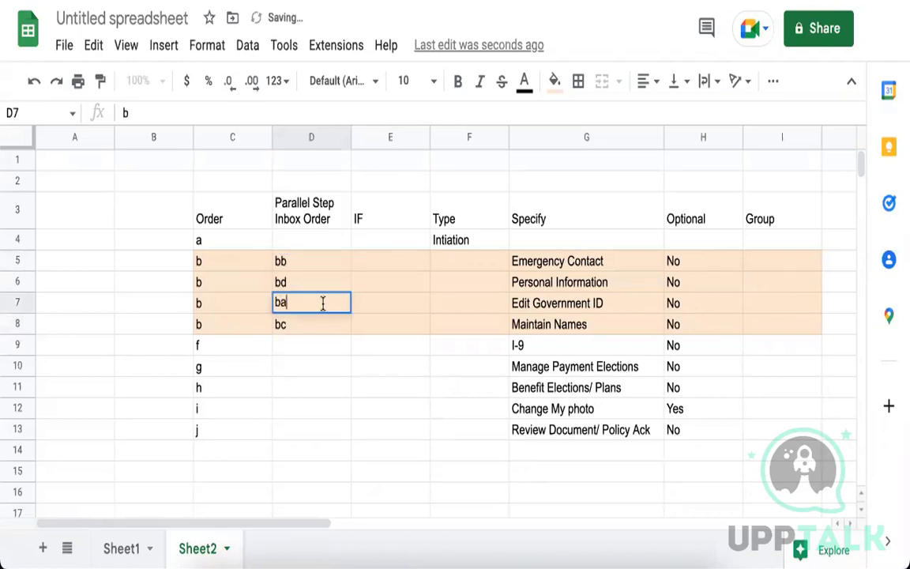
click(378, 392)
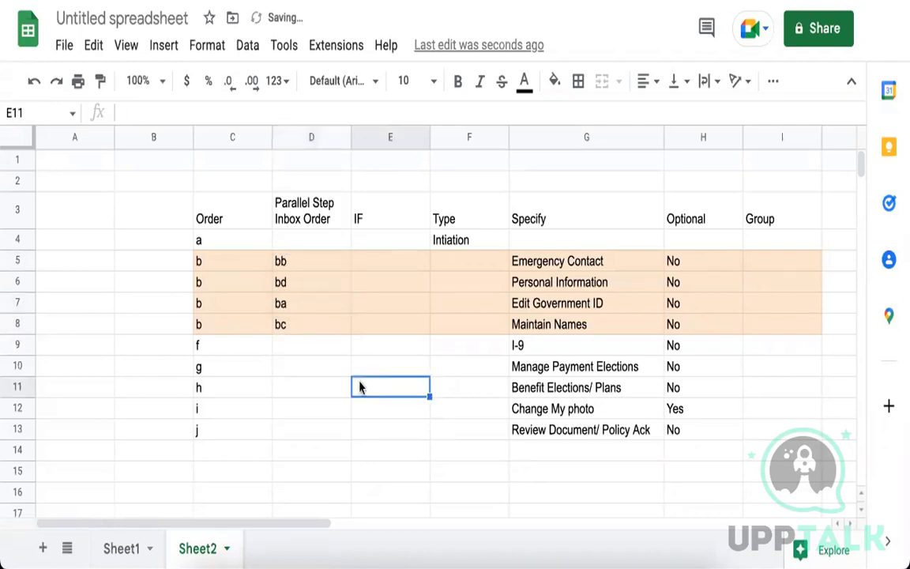
Reletter the Order cells from the I-9 row down as c, d, e, f and g.
click(235, 352)
text(c)
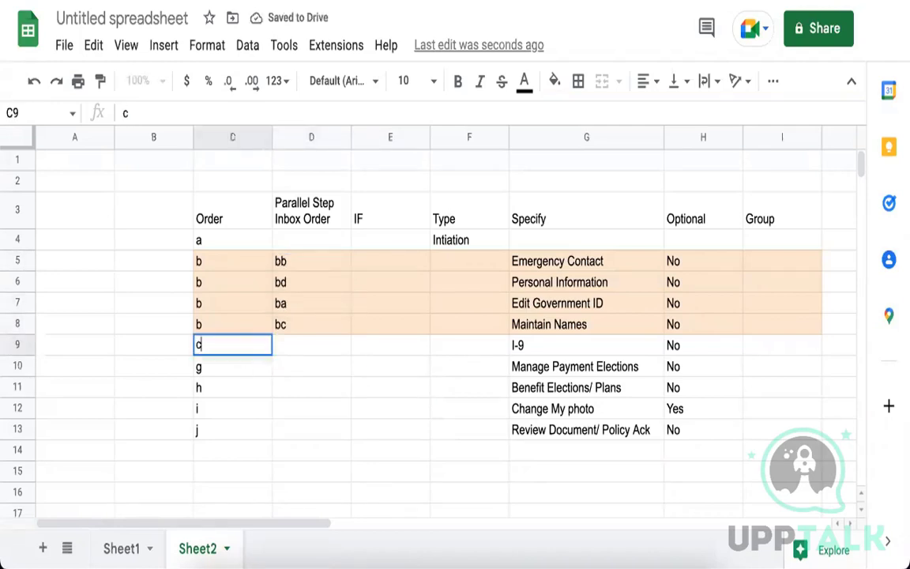
key(Return)
text(d)
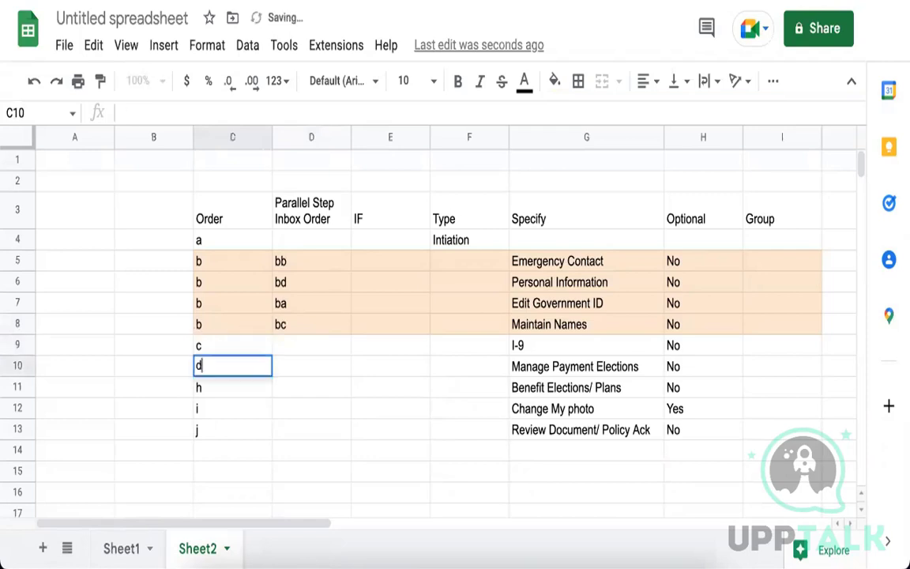
key(Return)
text(e)
key(Return)
text(f)
key(Return)
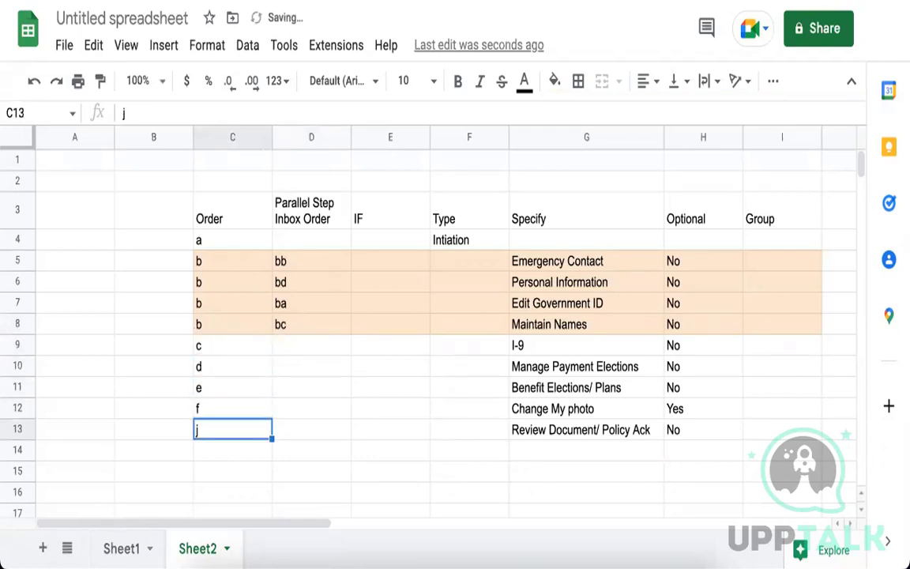
text(g)
key(Return)
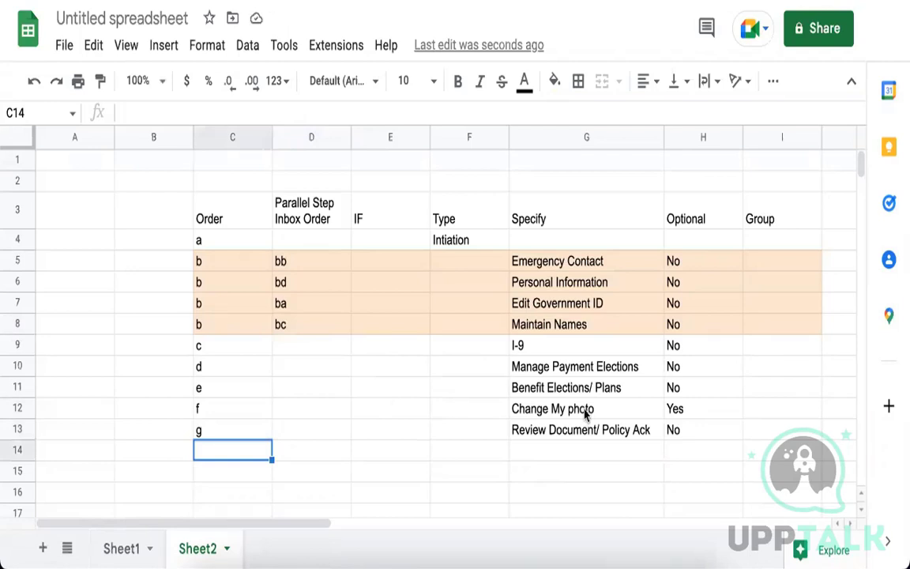
Review the I-9 and Manage Payment Elections rows and set Manage Payment Elections' order to c.
click(696, 413)
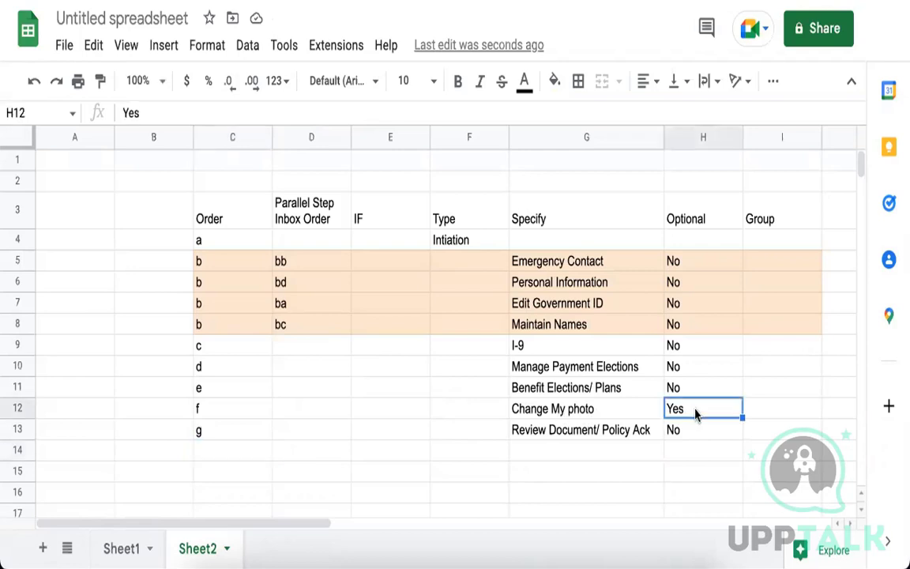
click(542, 345)
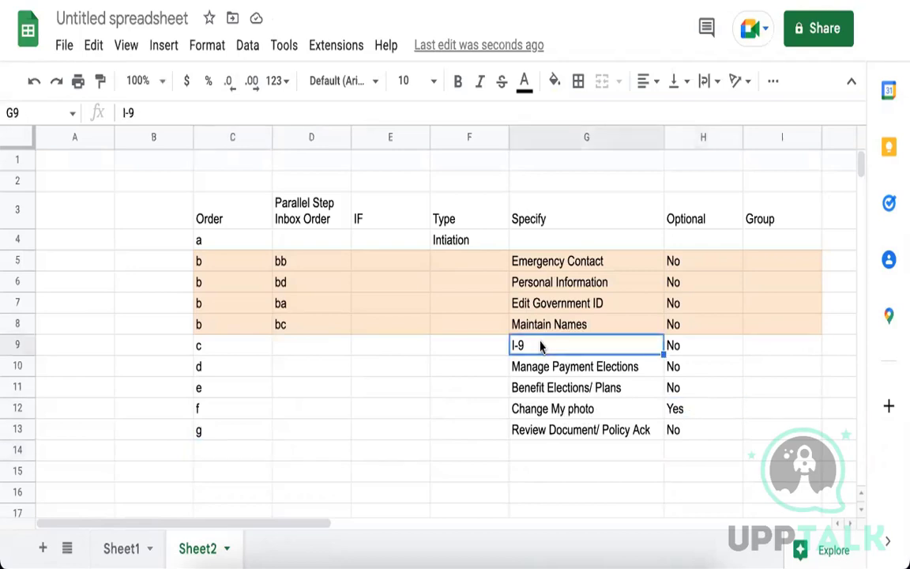
click(537, 372)
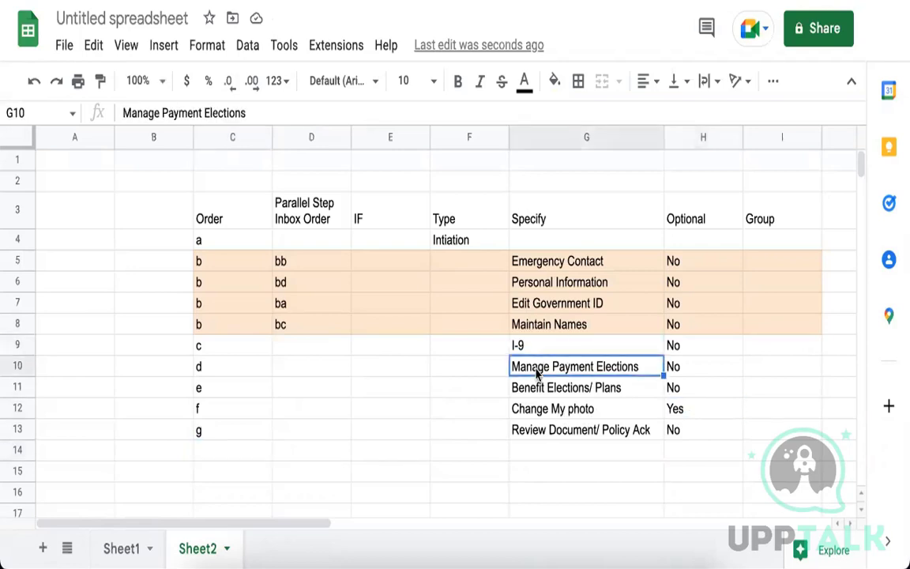
click(198, 372)
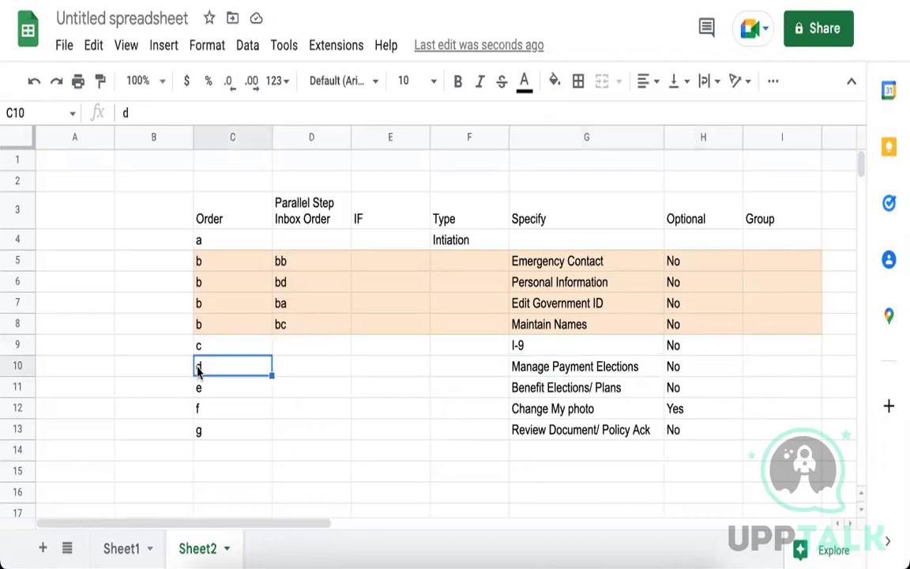
text(c)
click(289, 406)
Shade the I-9 and Manage Payment Elections rows light yellow.
click(230, 345)
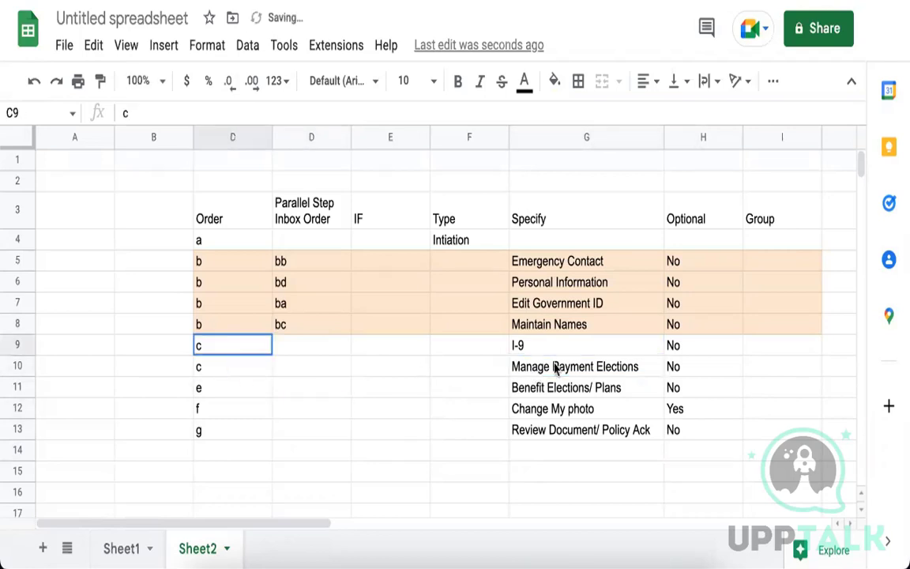
shift+click(671, 369)
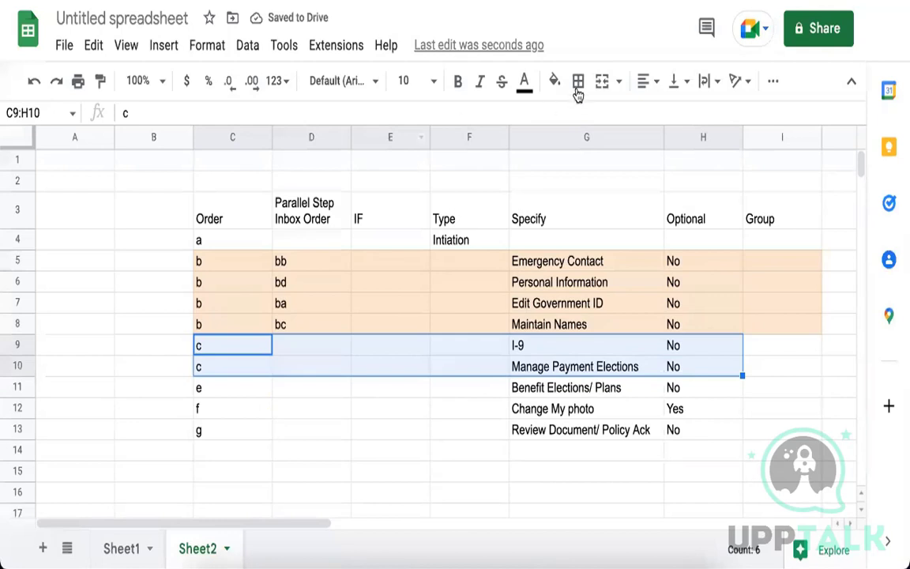
click(555, 81)
click(618, 200)
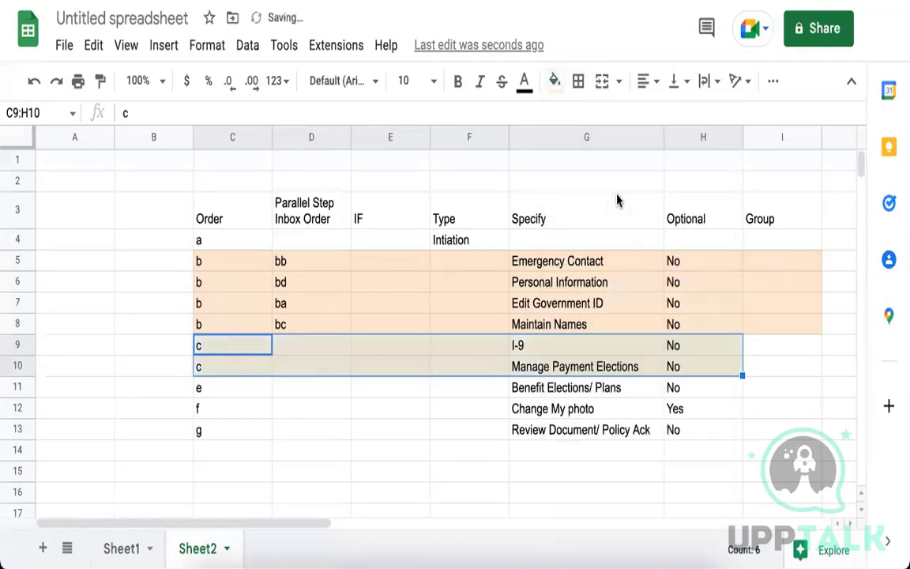
click(377, 454)
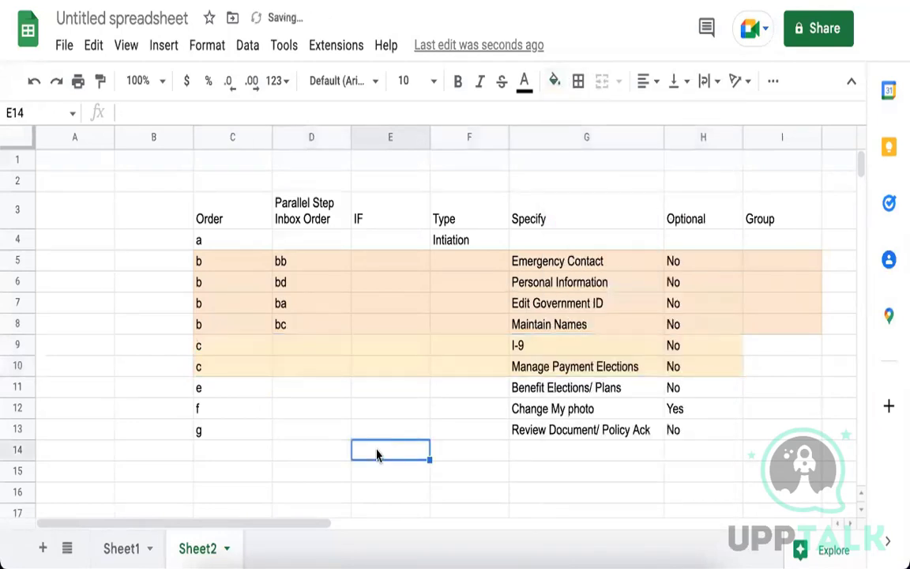
Give I-9 inbox order ca and Manage Payment Elections inbox order cb.
click(306, 352)
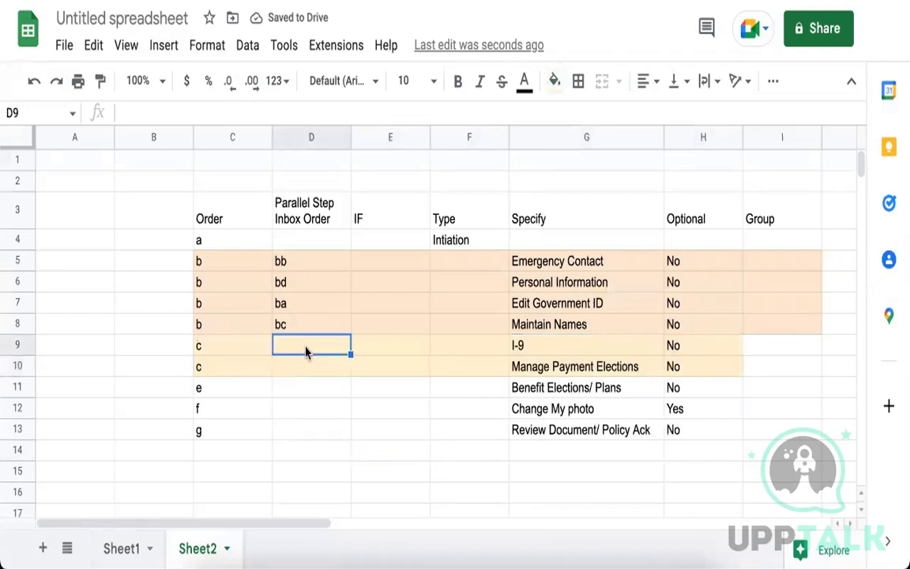
click(303, 368)
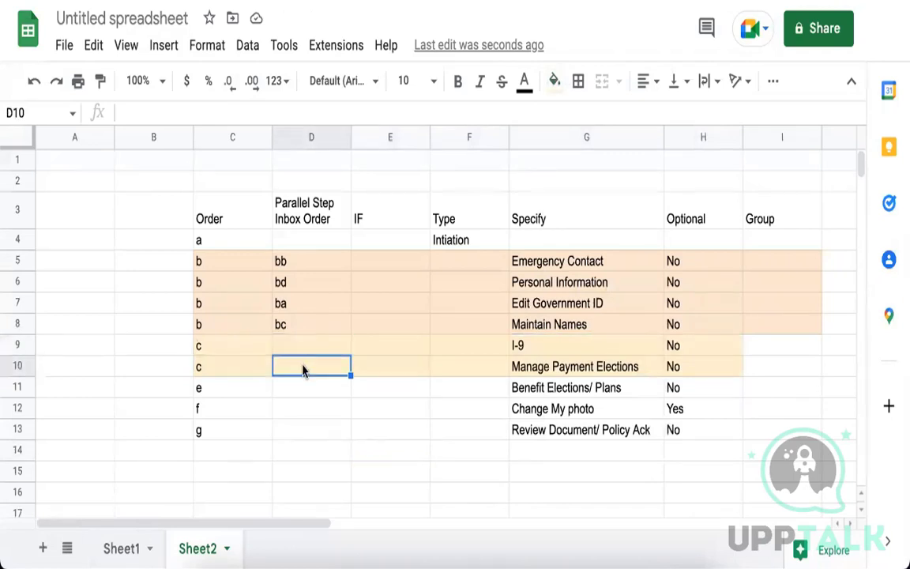
text(cb)
click(318, 354)
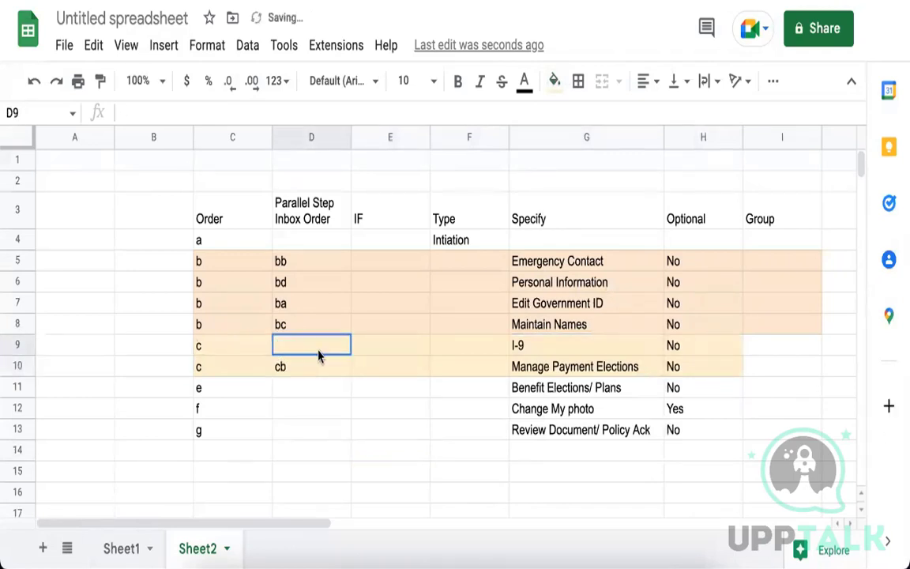
text(b)
key(BackSpace)
text(ca)
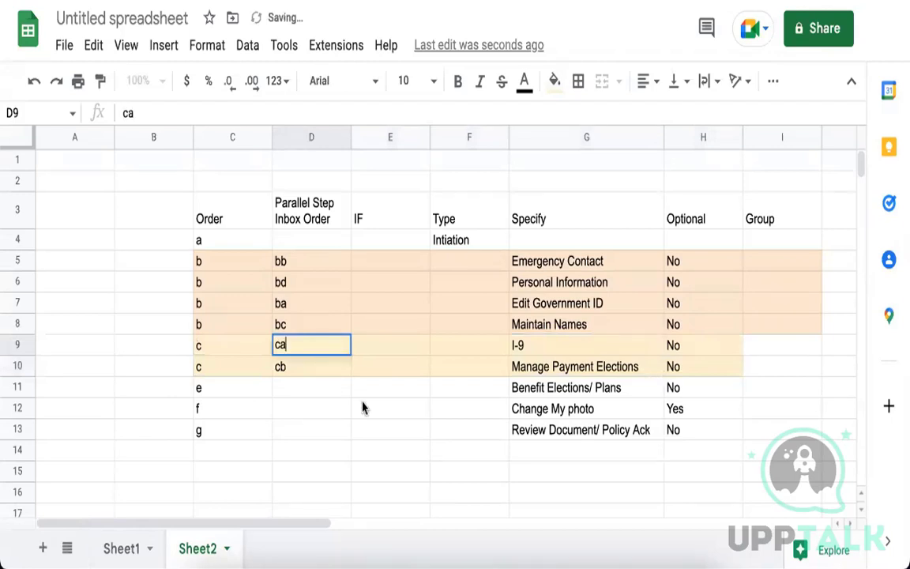
click(367, 407)
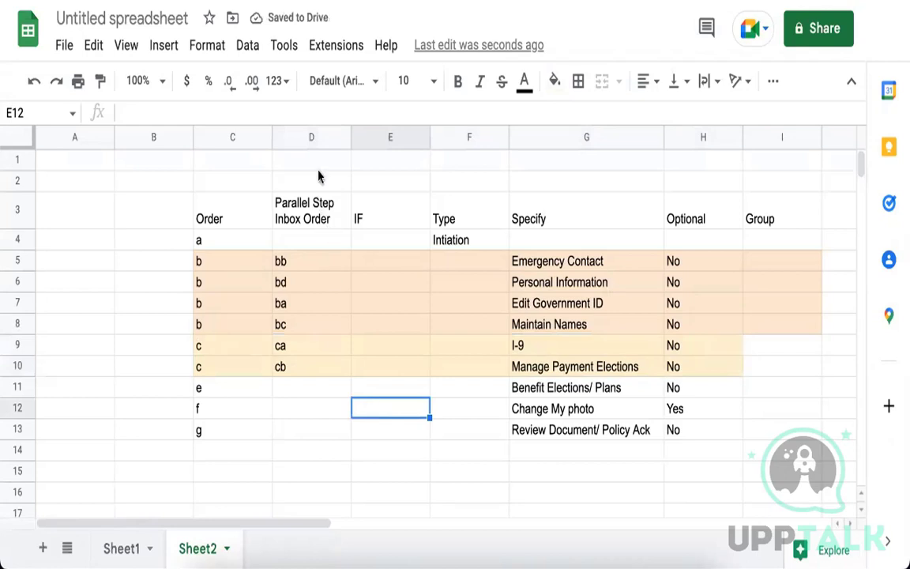
Review the inbox order column, then reletter the next Order cells d, e and f.
click(310, 138)
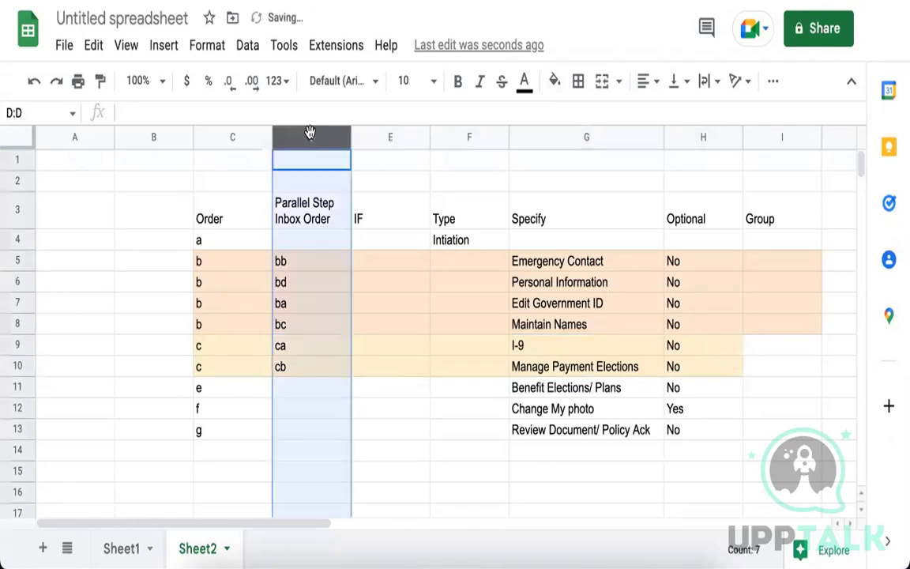
click(315, 347)
drag(579, 268, 553, 324)
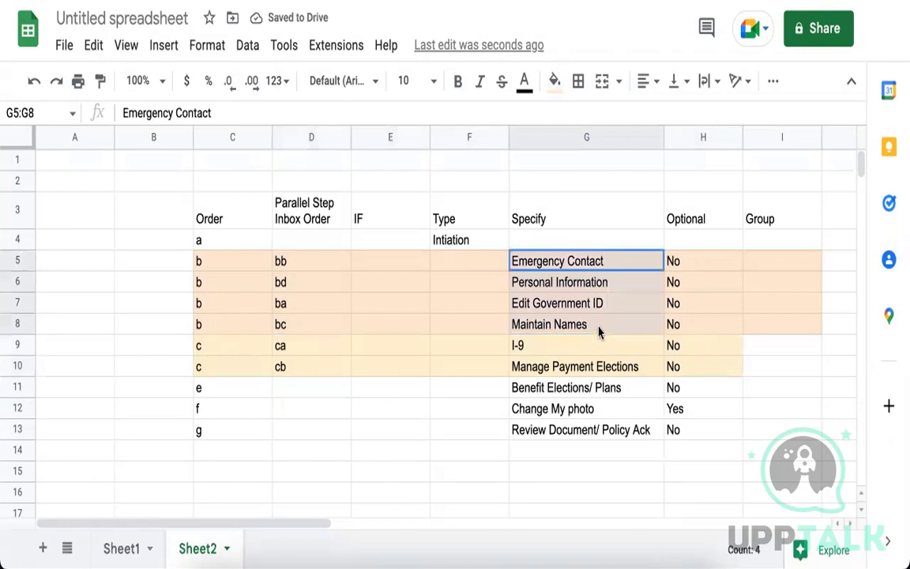
click(334, 221)
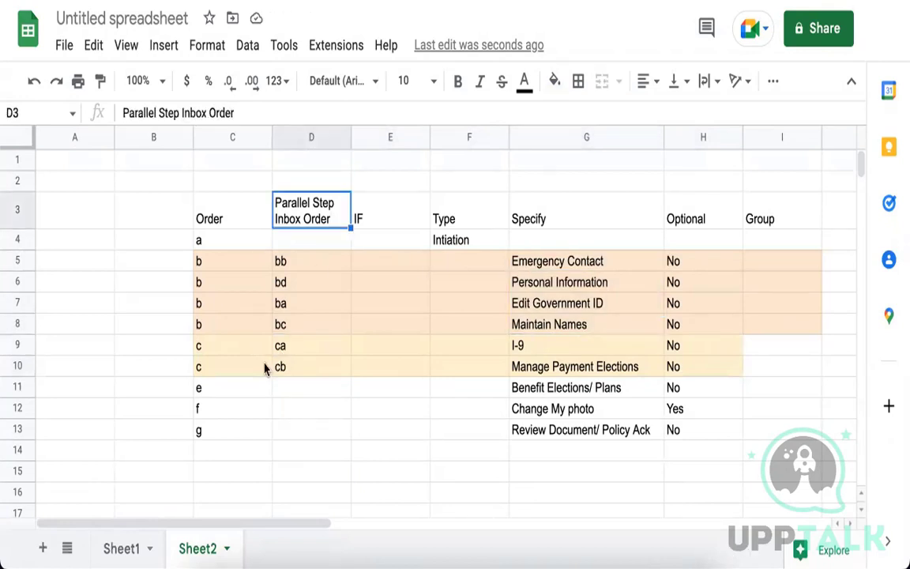
click(246, 387)
text(d)
key(Return)
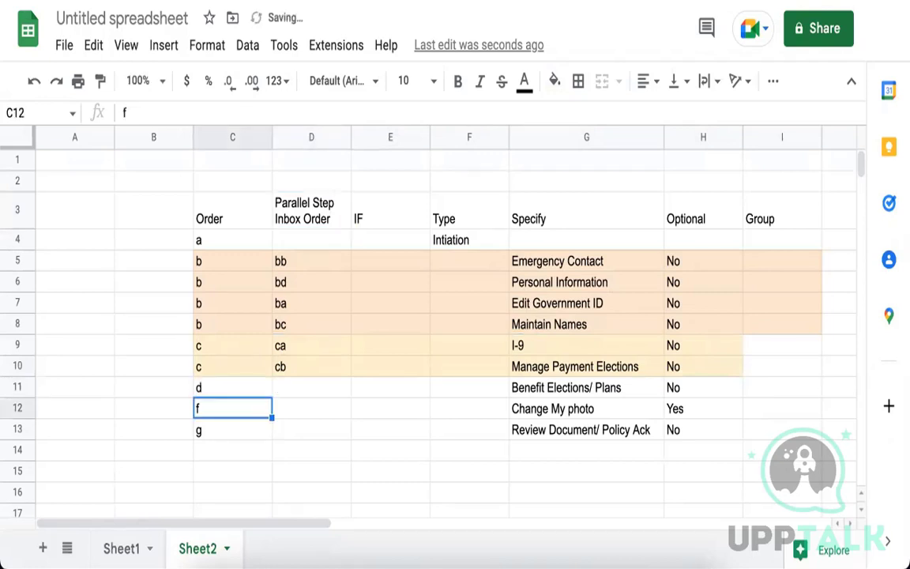
text(e)
key(Return)
text(f)
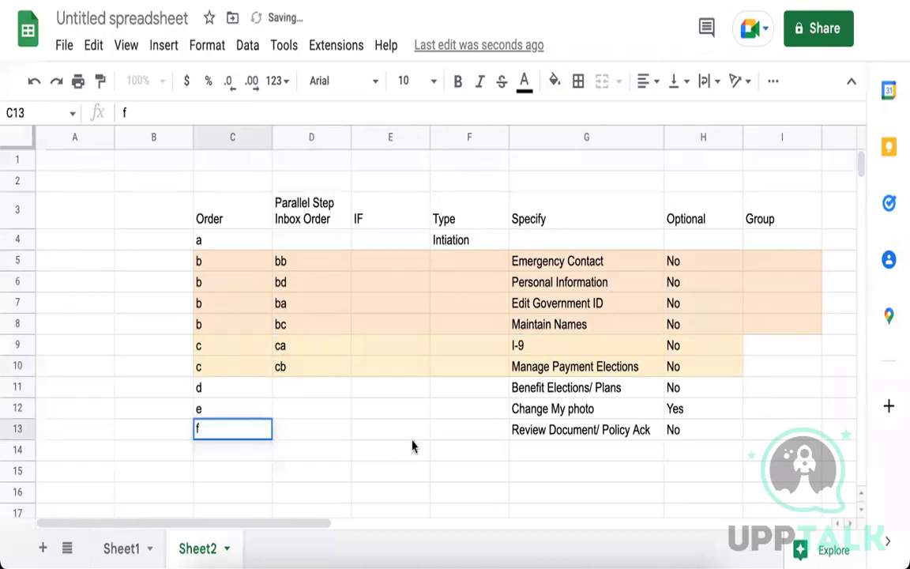
click(446, 433)
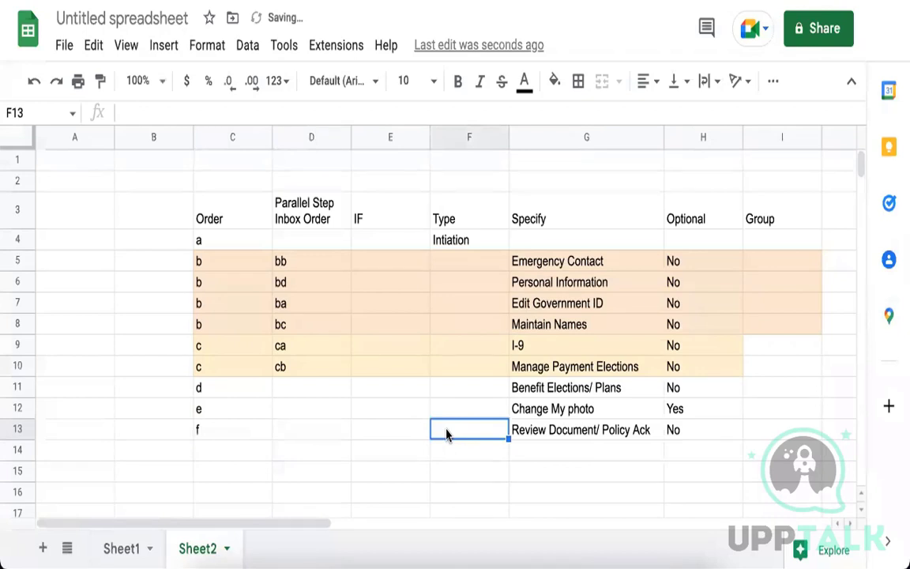
Park Benefit Elections/ Plans below the table and move Change My photo up into row d.
click(581, 385)
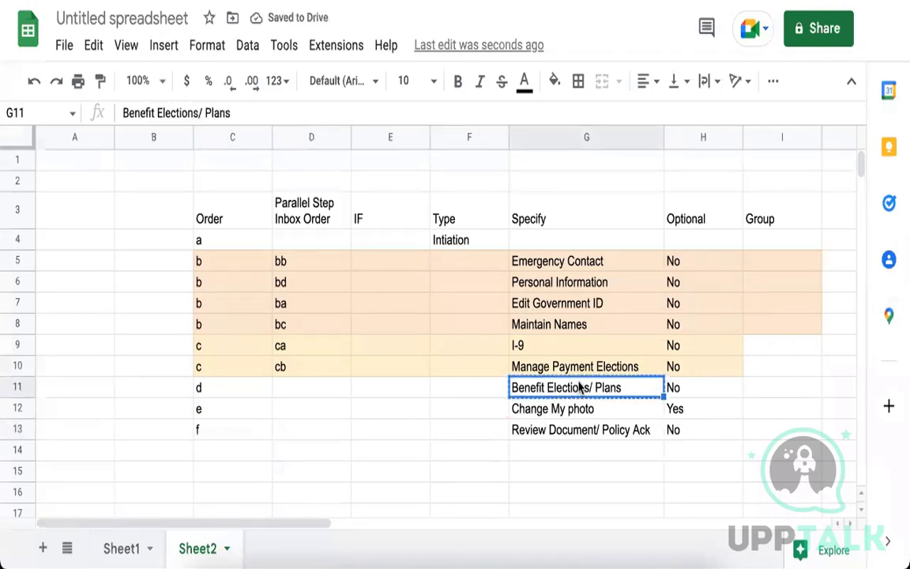
click(565, 471)
text(Benefit Elections/ Plans)
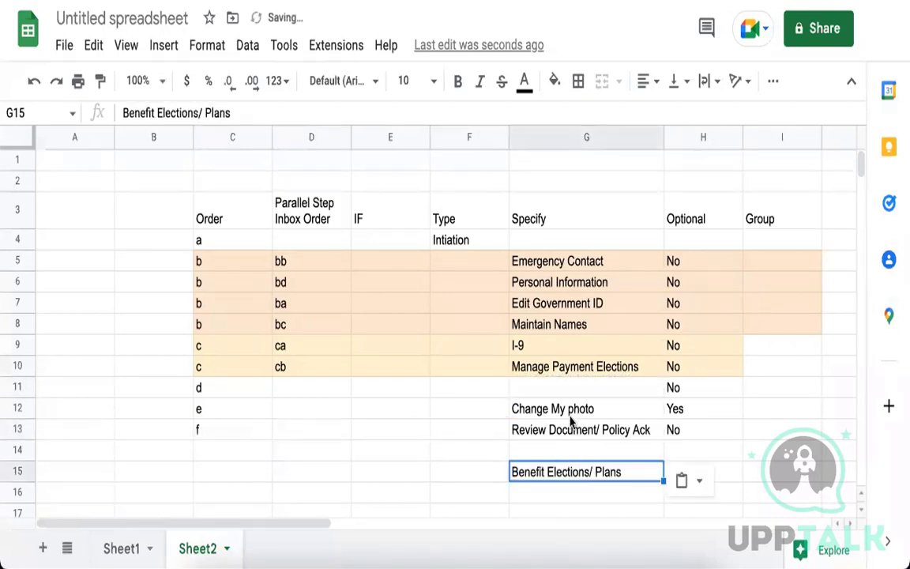
click(570, 419)
key(ctrl+x)
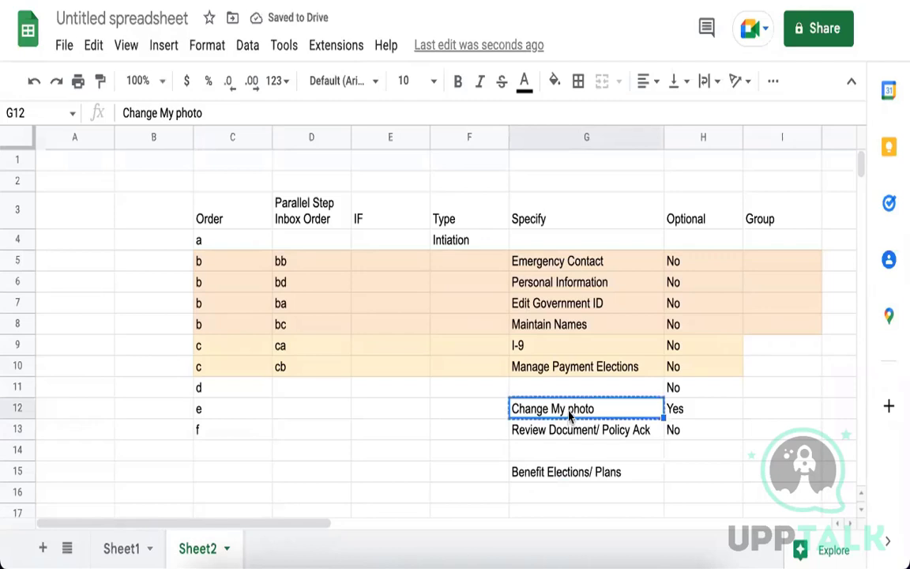
click(548, 389)
key(ctrl+v)
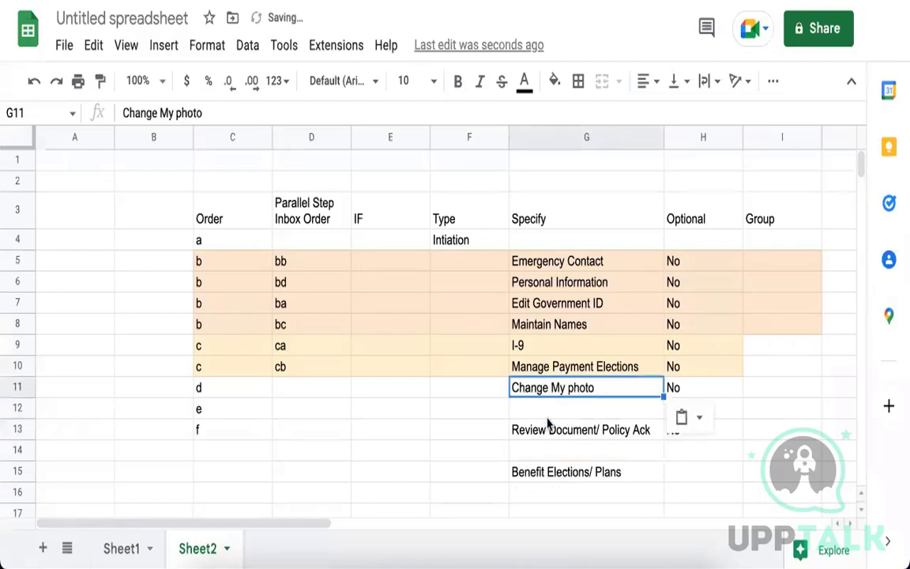
click(542, 471)
Move Review Document/ Policy Ack into row e and Benefit Elections/ Plans into row f.
click(579, 433)
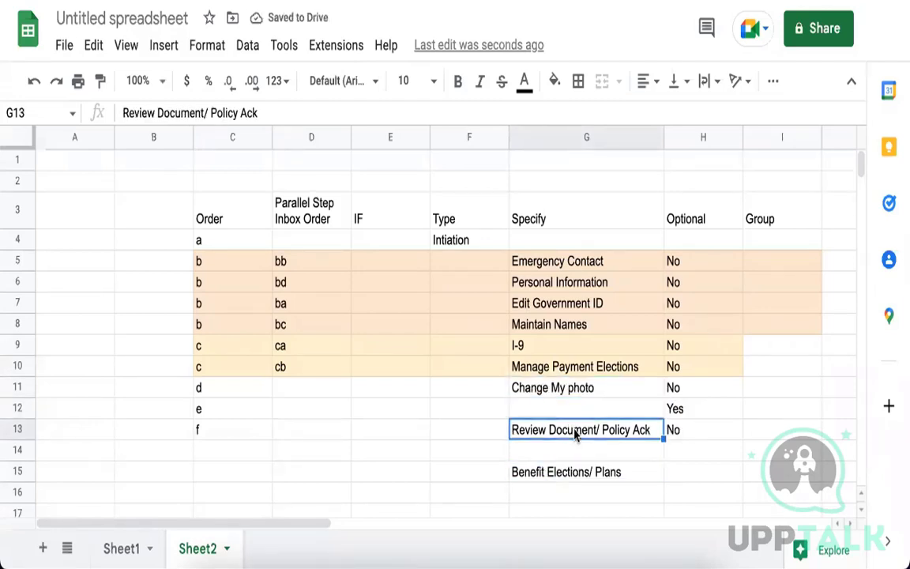
key(ctrl+x)
click(578, 411)
key(ctrl+v)
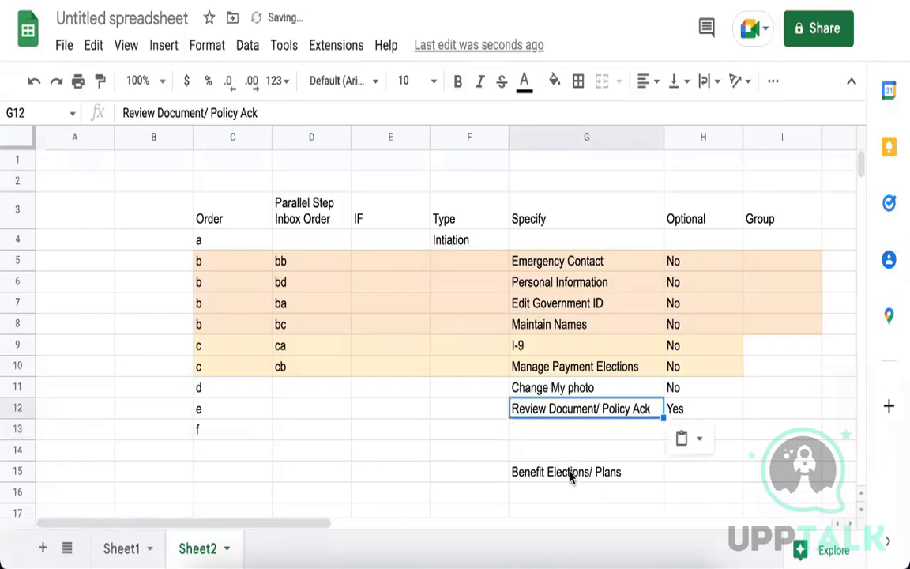
click(575, 472)
key(ctrl+x)
click(565, 433)
key(ctrl+v)
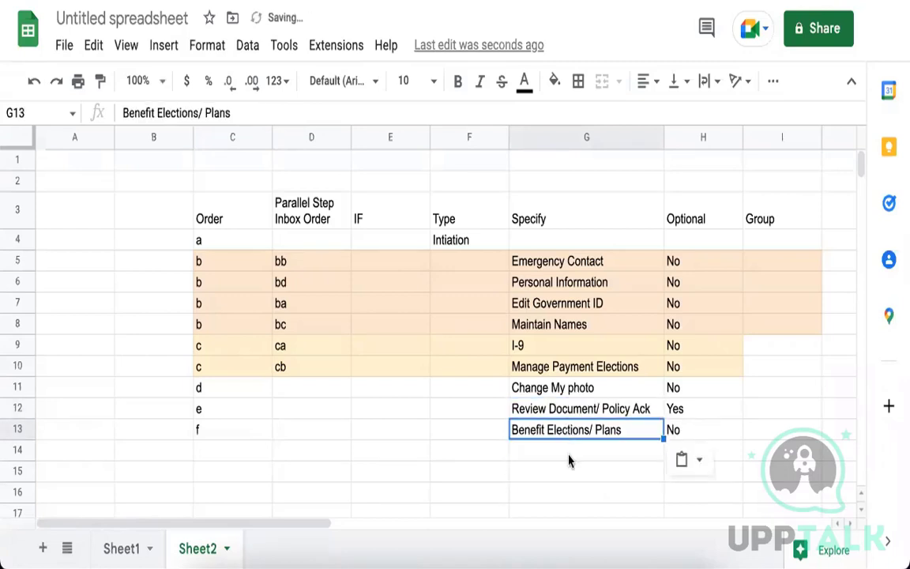
click(569, 459)
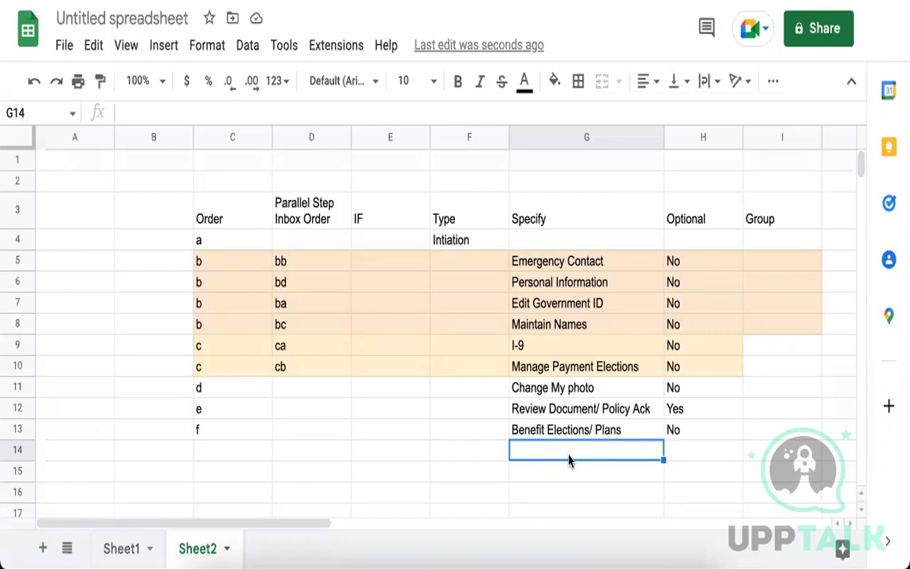
Select C3:I13 and apply an outer border around the whole step table.
click(549, 433)
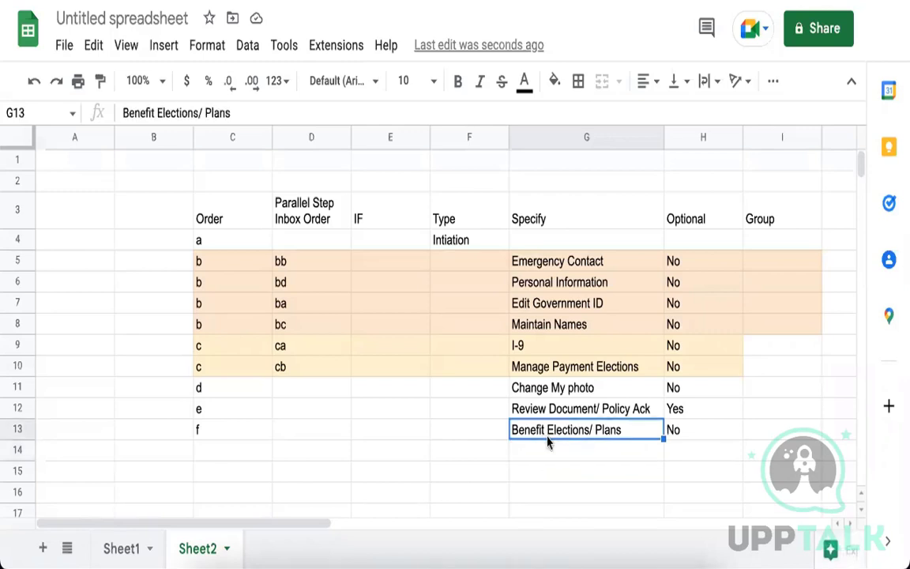
drag(249, 262, 717, 367)
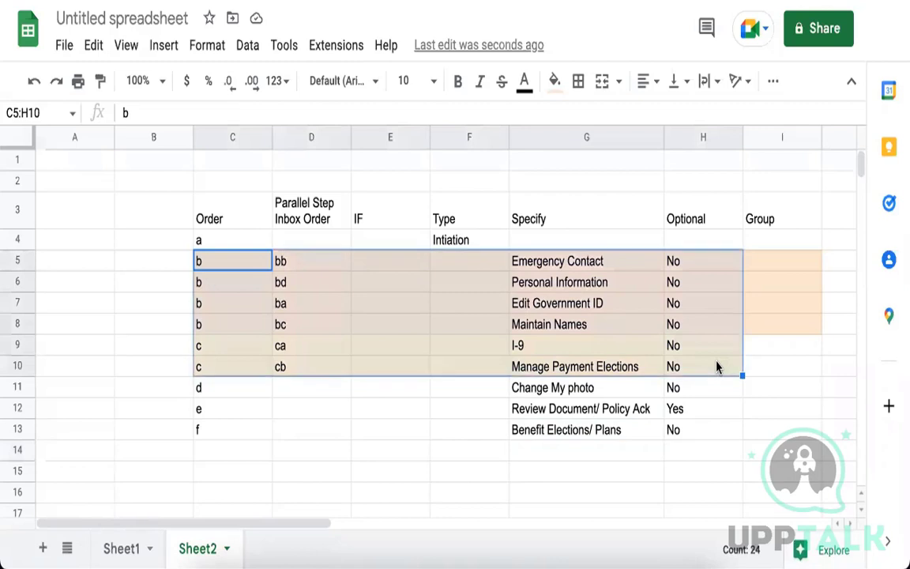
click(581, 345)
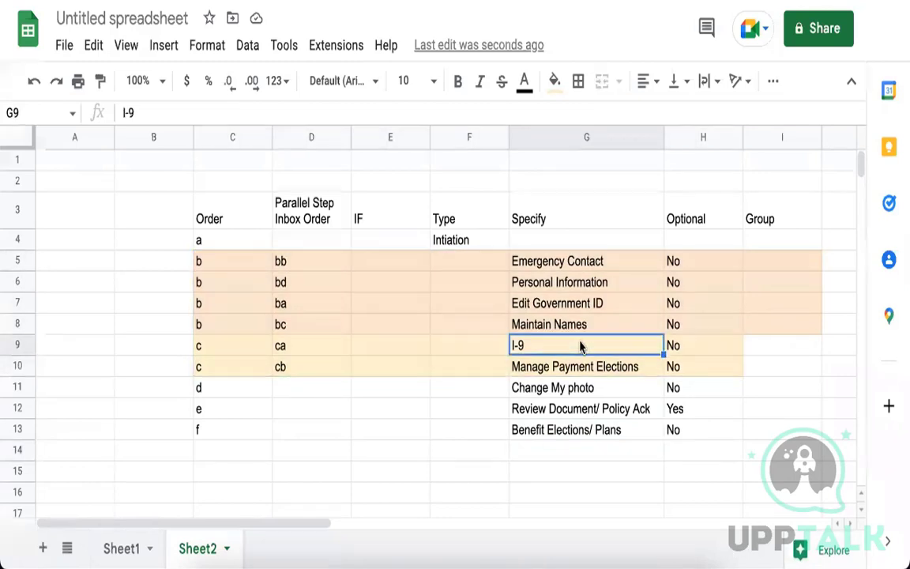
drag(217, 197, 308, 210)
drag(775, 344, 778, 451)
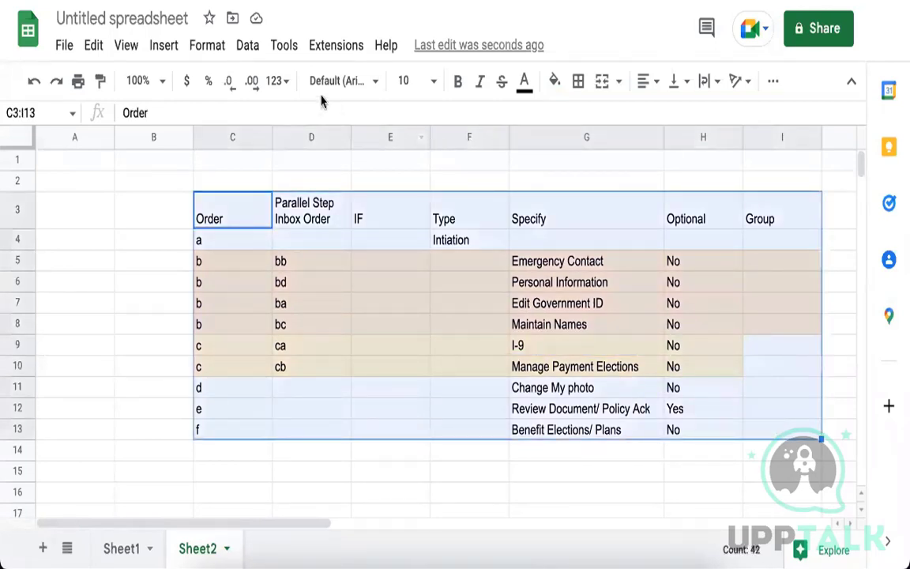
click(579, 81)
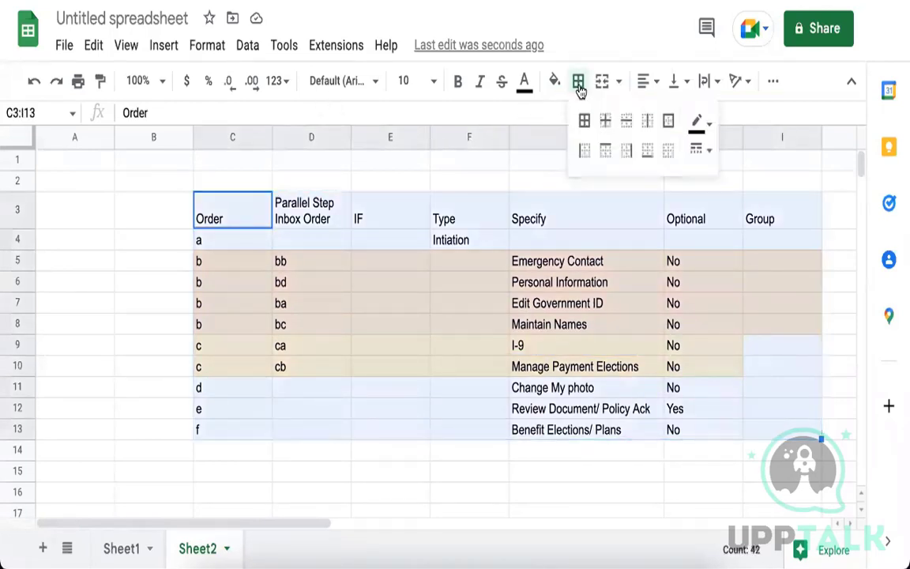
click(669, 120)
click(765, 261)
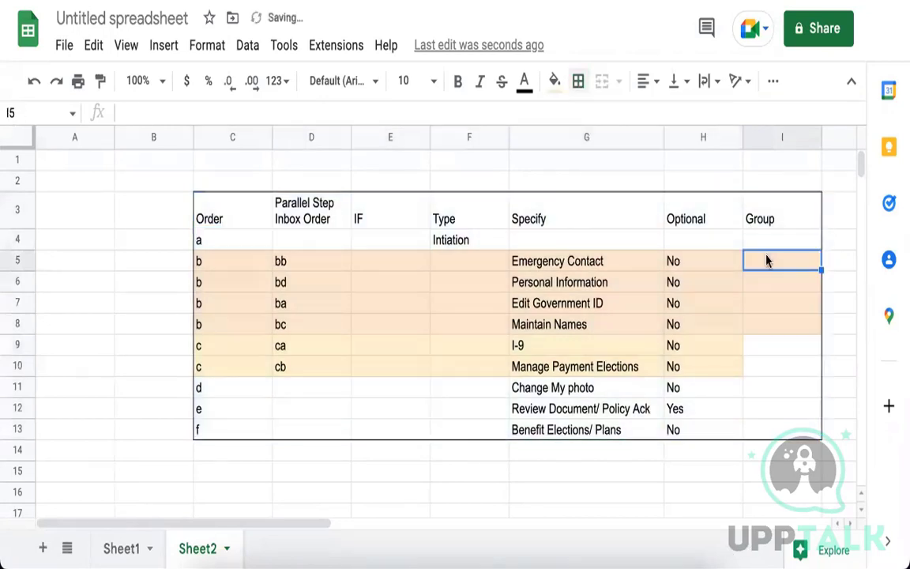
Fill every step's Group cell with 'Employee as self' and widen column I to fit.
text(Emplo)
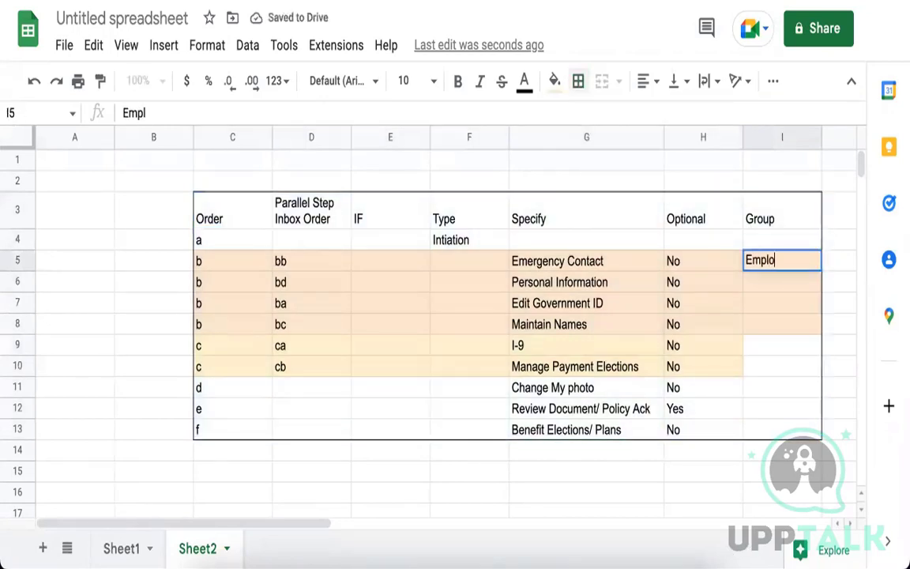
text(yee as self)
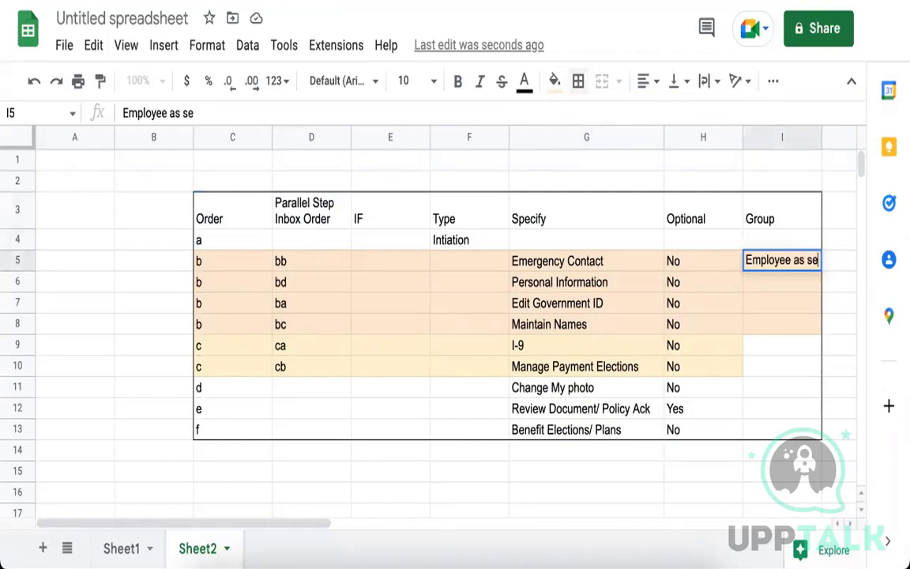
key(Return)
drag(808, 265, 797, 433)
key(ctrl+d)
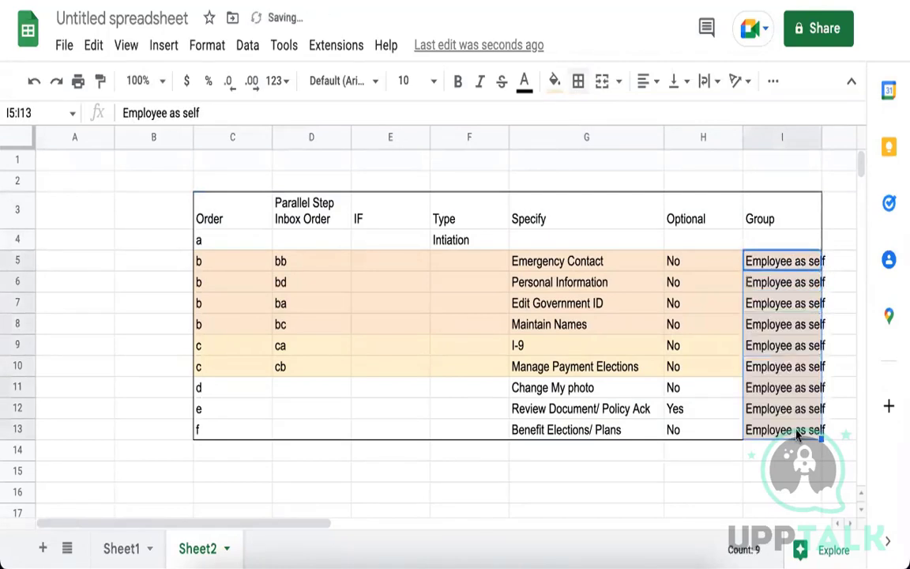
drag(821, 139, 834, 139)
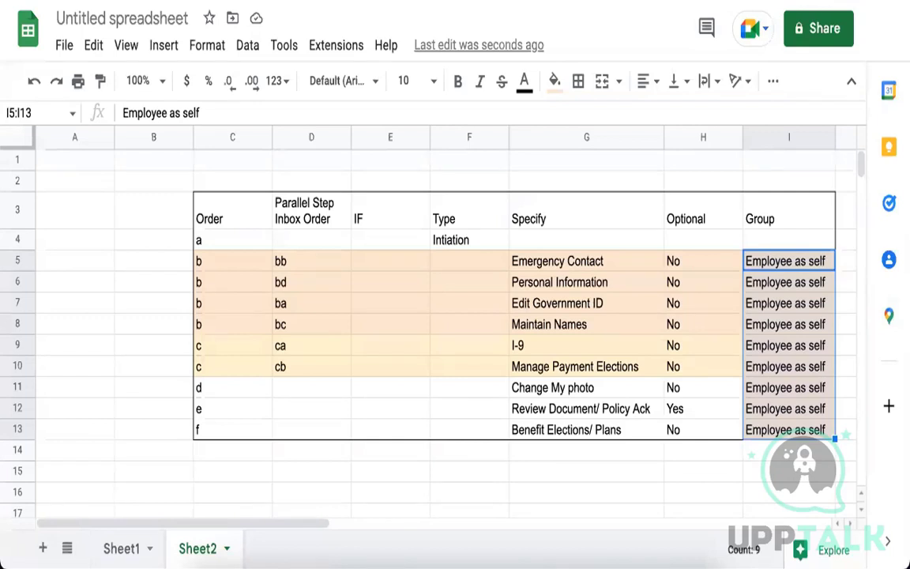
click(448, 310)
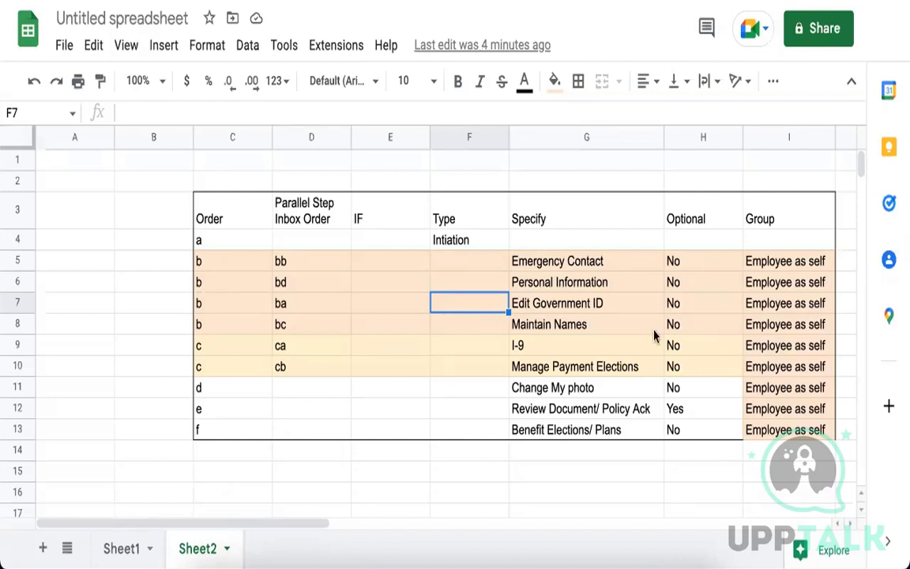
Select a cell in the onboarding step table.
click(571, 266)
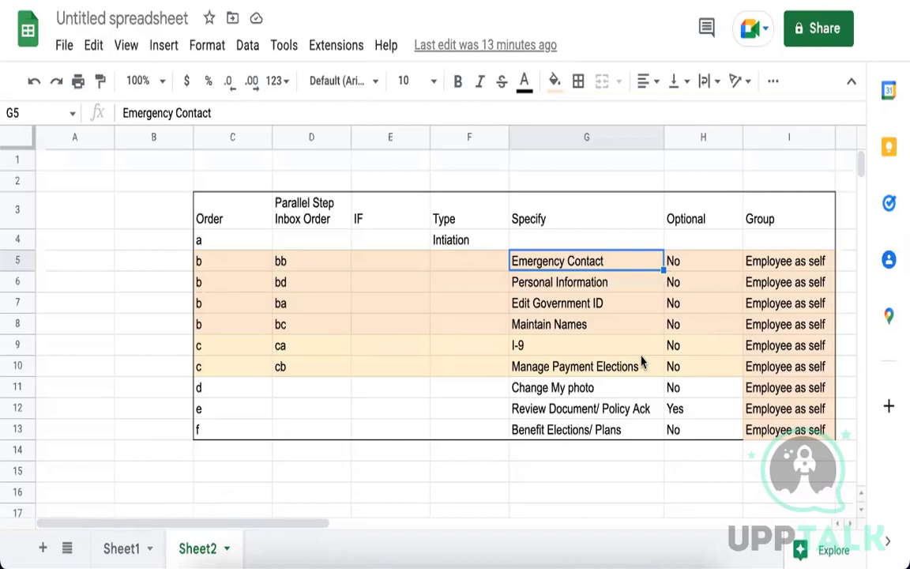
Shade the order-c rows, I-9 and Manage Payment Elections, light green.
click(439, 288)
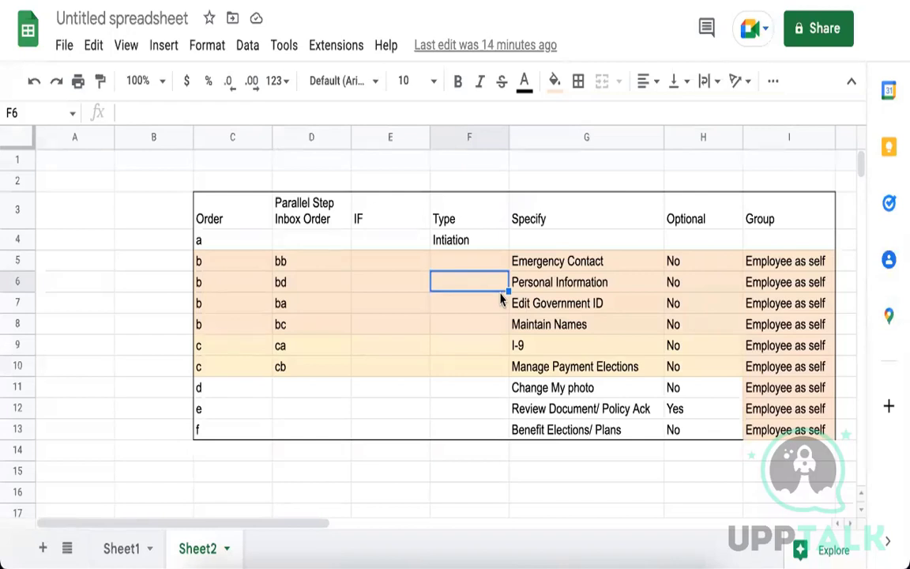
drag(216, 351, 782, 376)
click(555, 80)
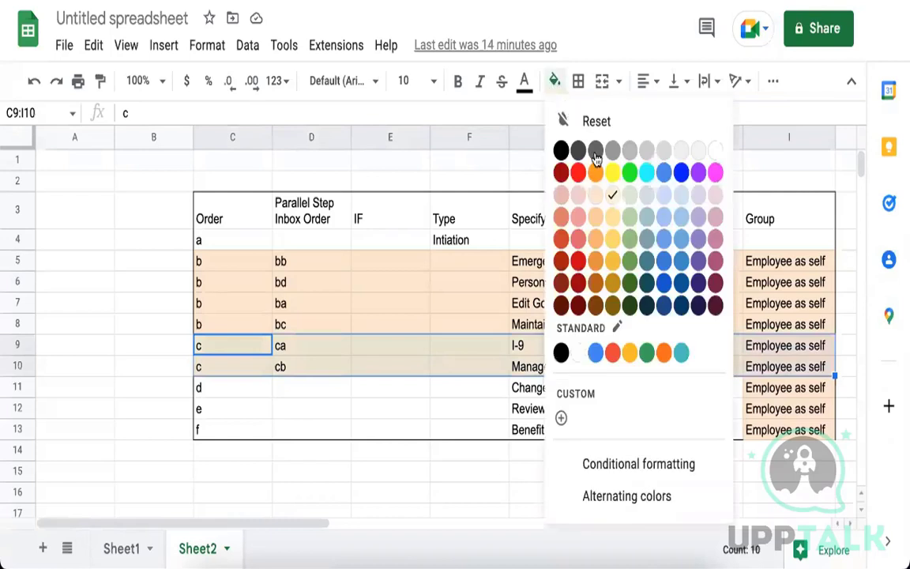
click(630, 195)
click(465, 394)
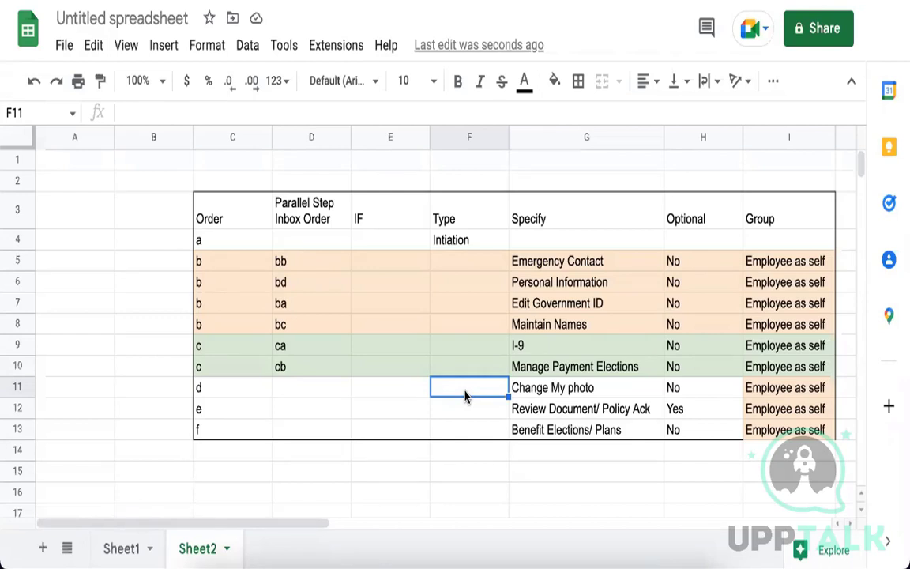
click(498, 305)
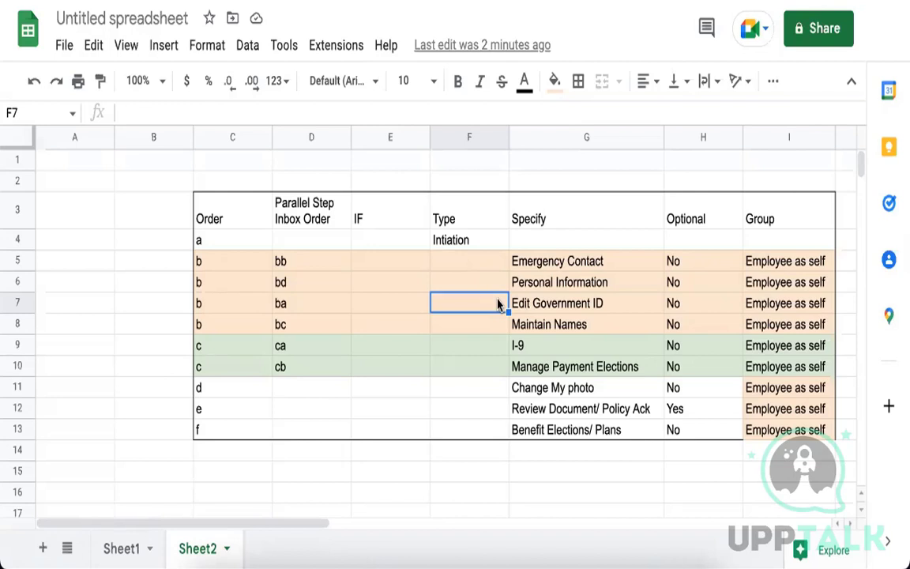
click(393, 289)
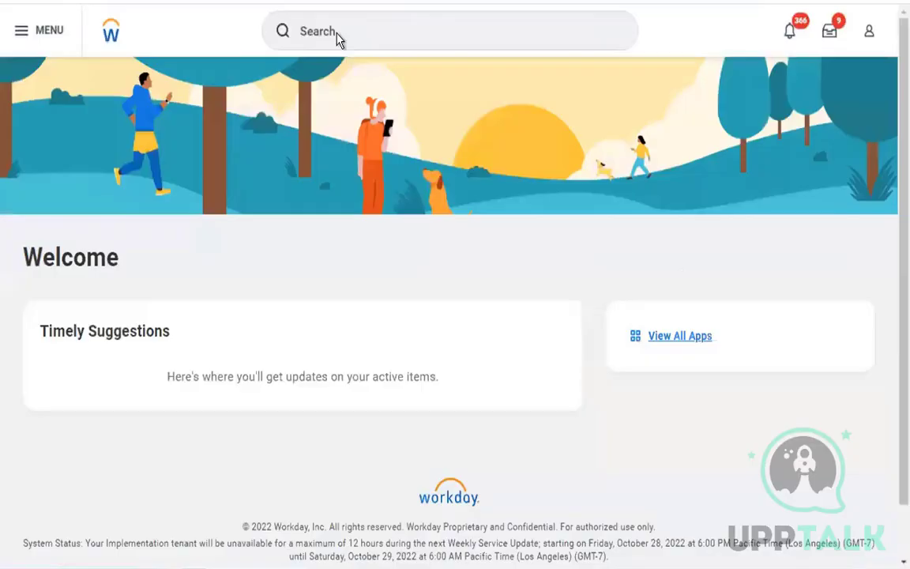
Rerun the default-definitions report, filter it to Onboarding (Default Definition), and open that definition.
click(308, 32)
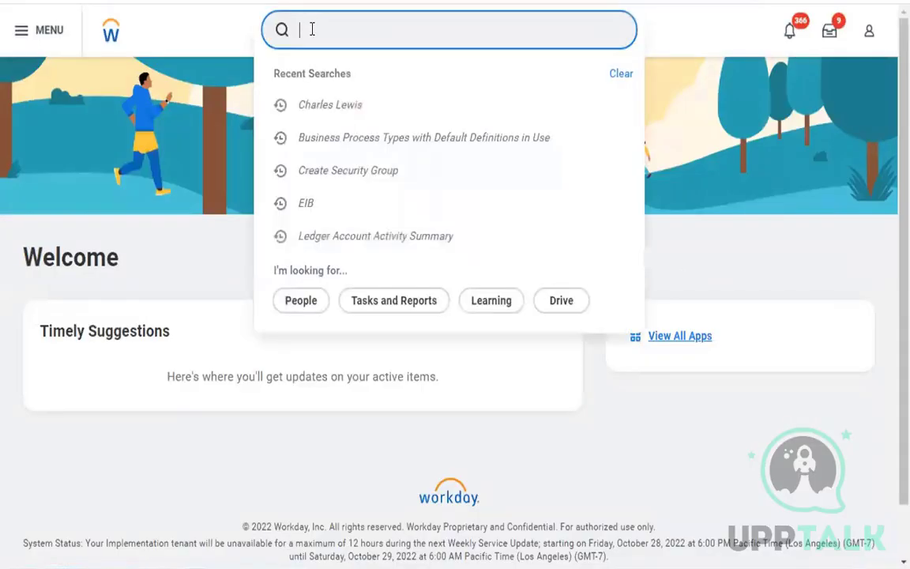
click(384, 146)
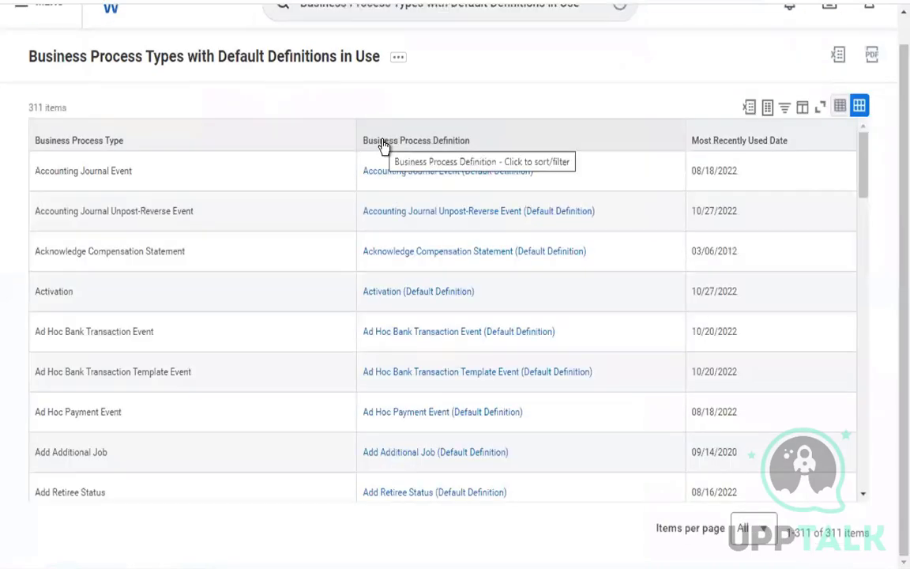
click(405, 141)
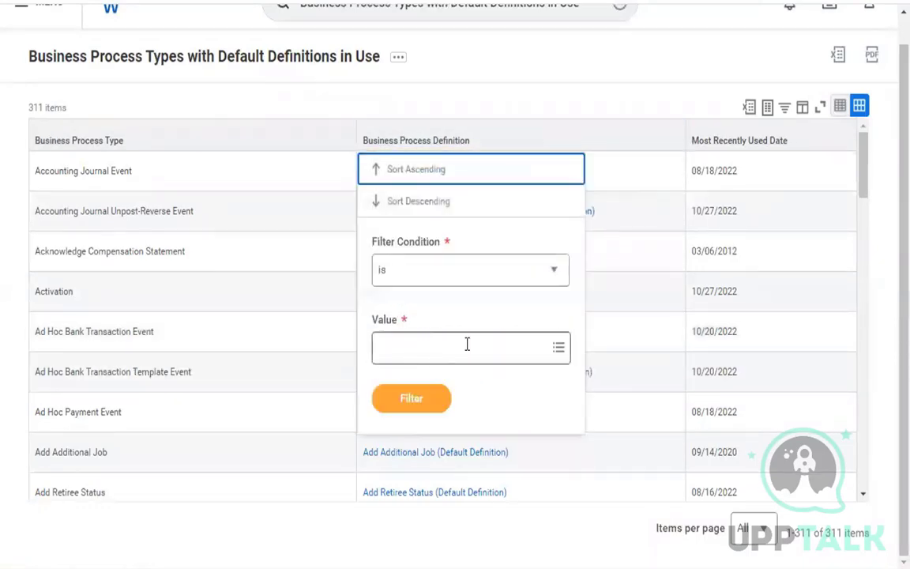
click(467, 345)
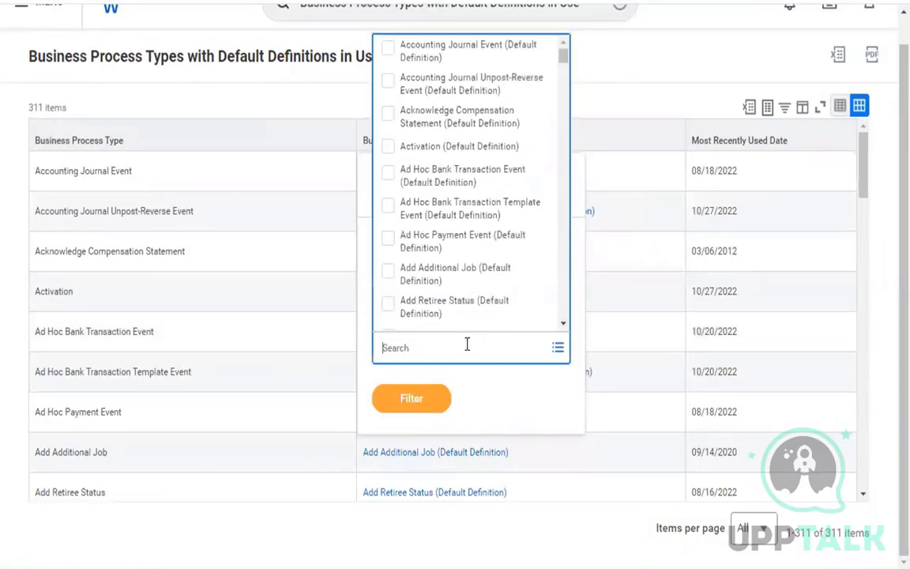
text(acboarding)
key(Return)
click(473, 296)
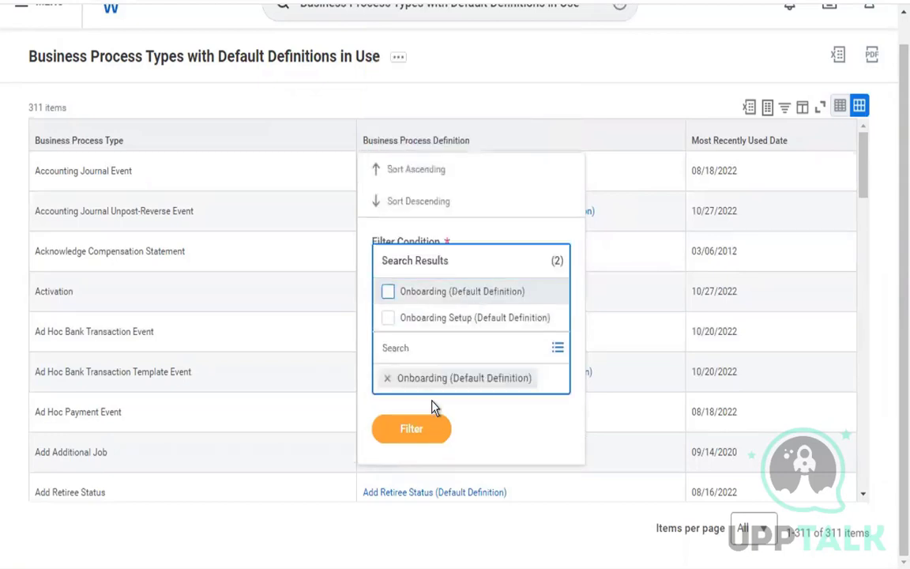
click(416, 439)
click(431, 409)
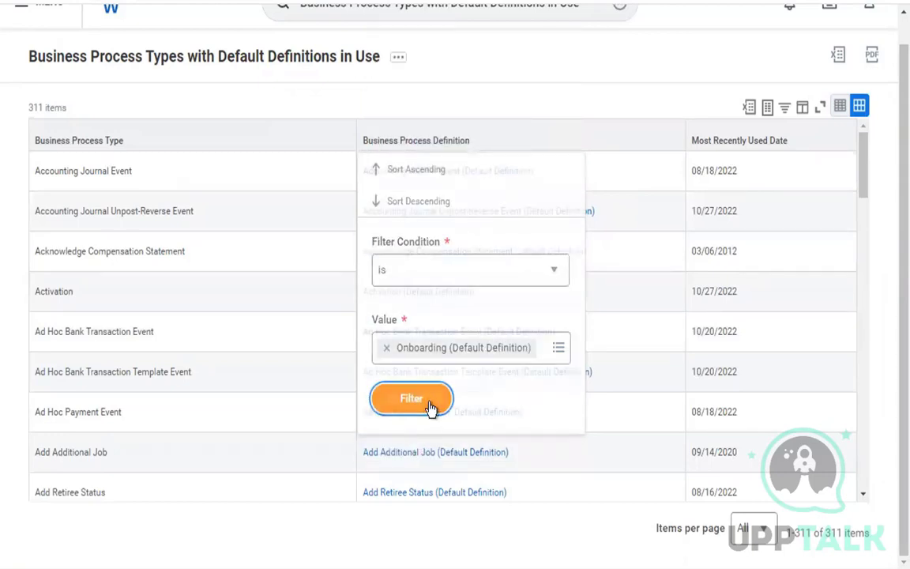
click(433, 202)
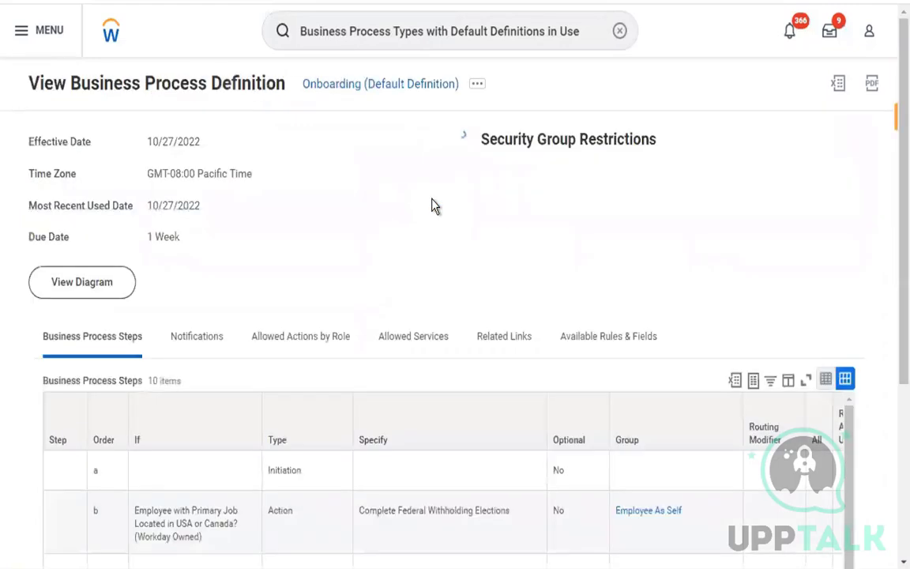
Start Copy or Link Business Process Definition, choosing Copy to Business Object.
click(477, 89)
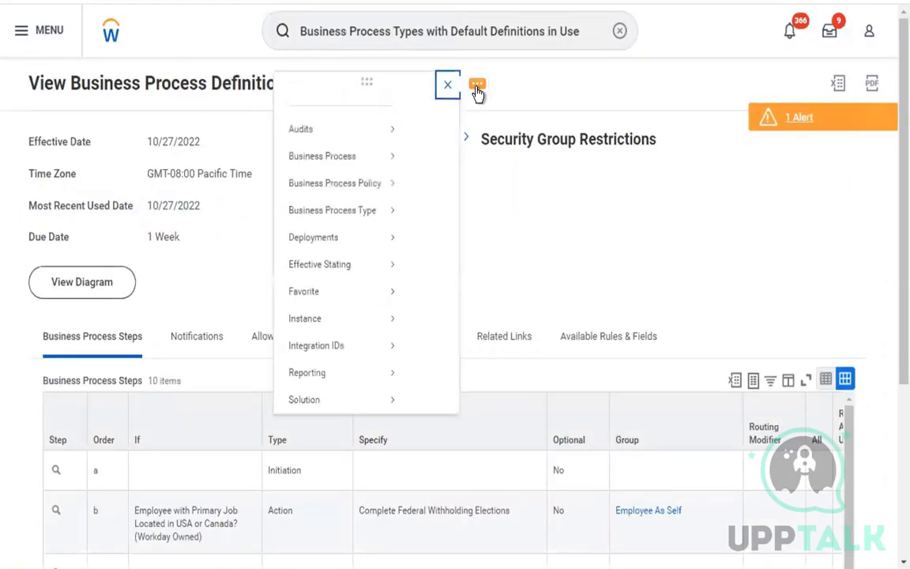
mouse_move(115, 175)
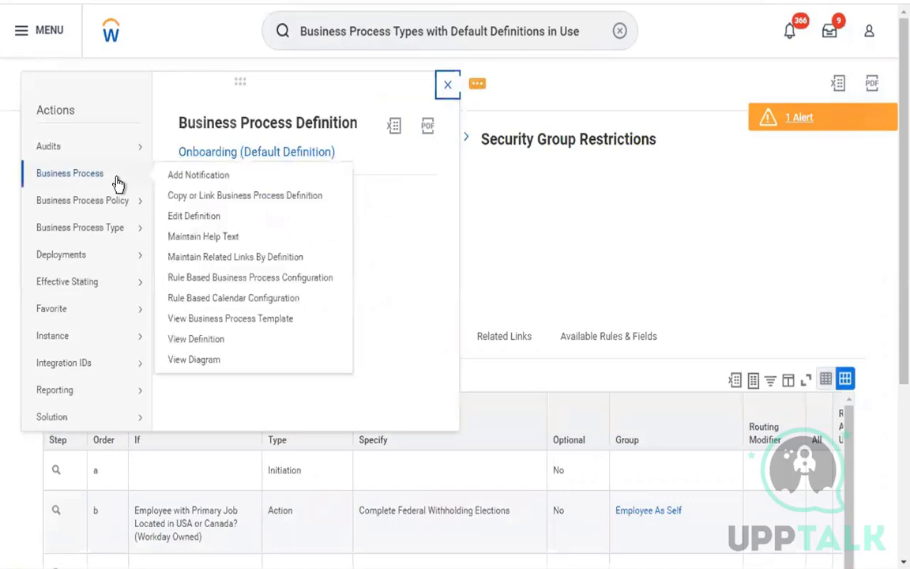
click(258, 203)
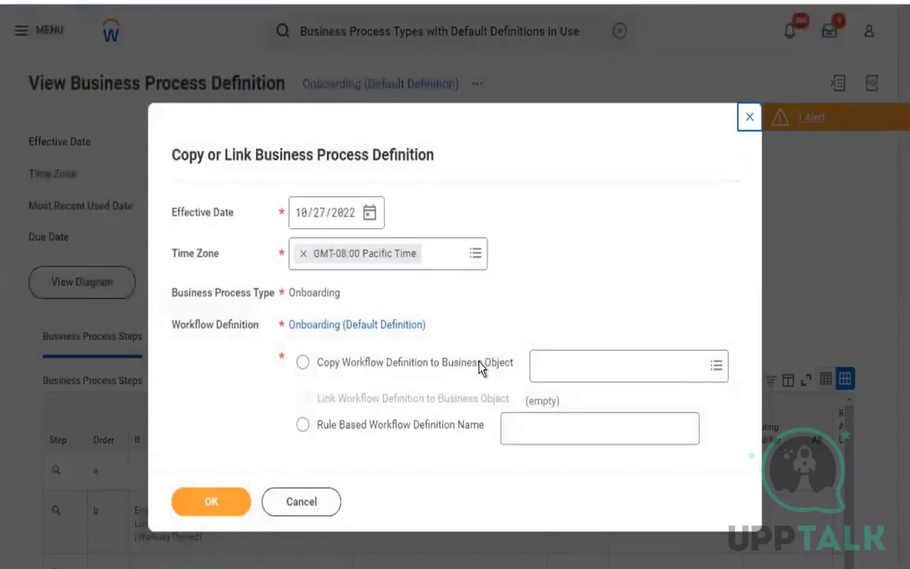
click(575, 369)
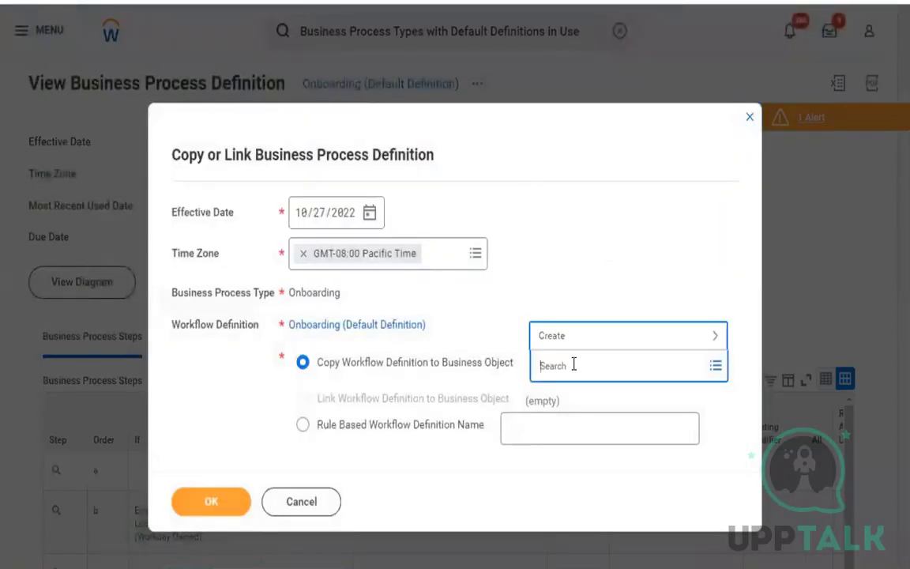
Search 'soul' and confirm Soul - Level 0 (Thor 11) as the target business object.
text(soul)
key(Return)
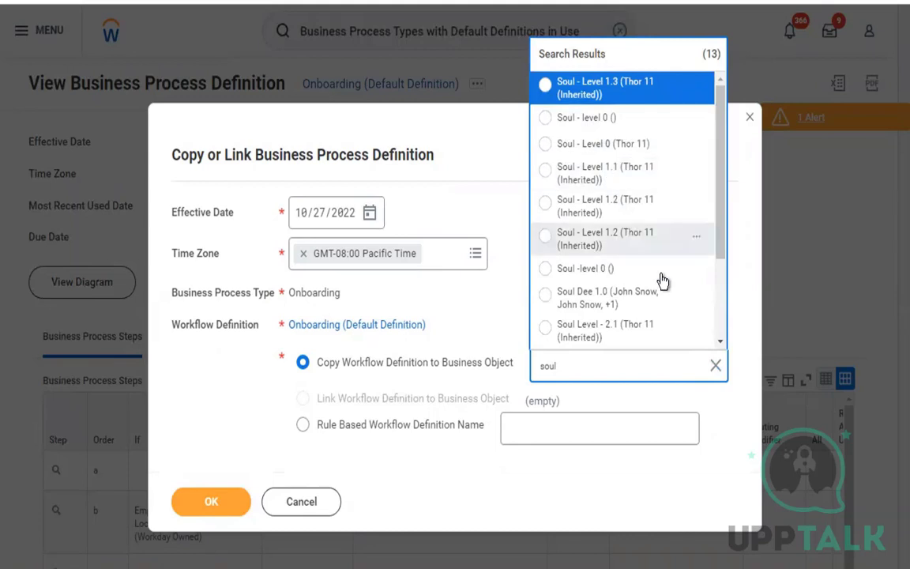
click(720, 342)
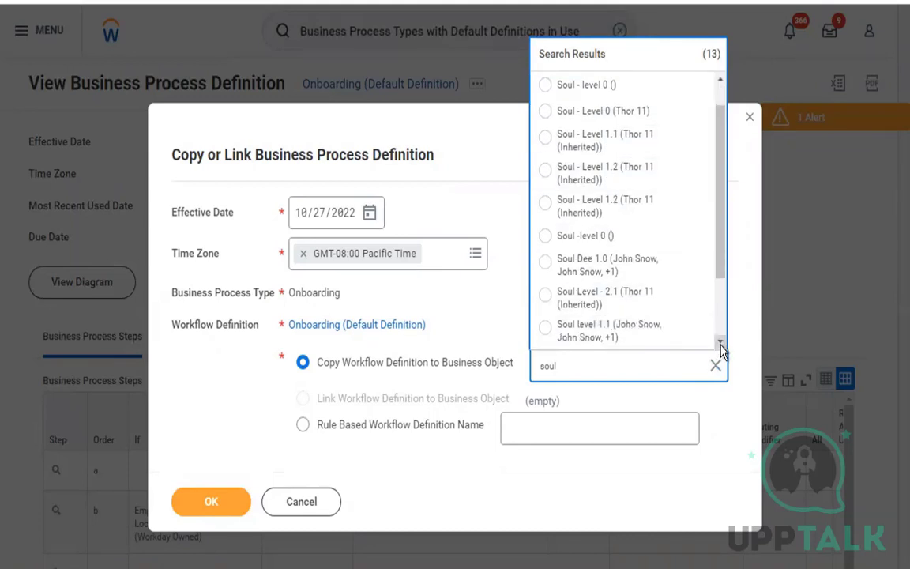
click(720, 343)
click(720, 343)
click(720, 343)
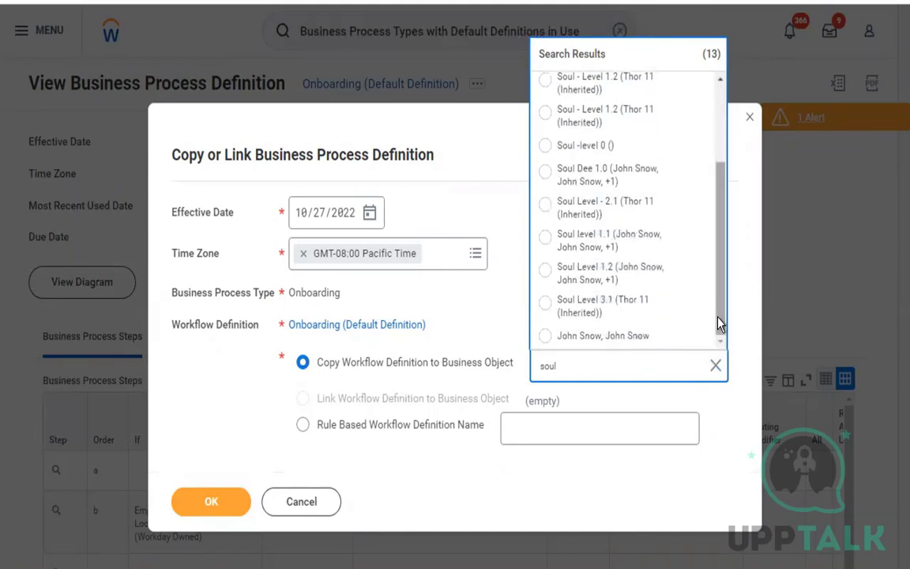
drag(720, 322, 715, 153)
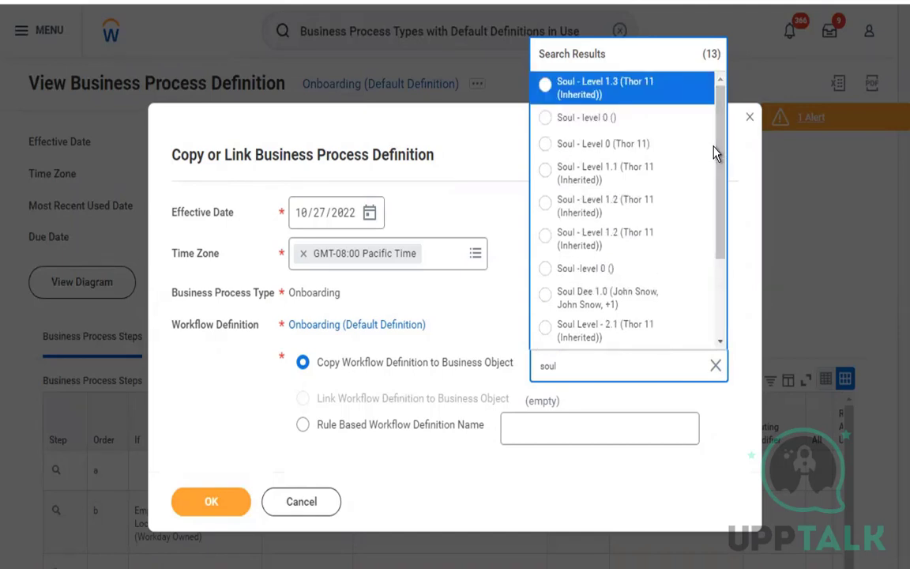
click(615, 152)
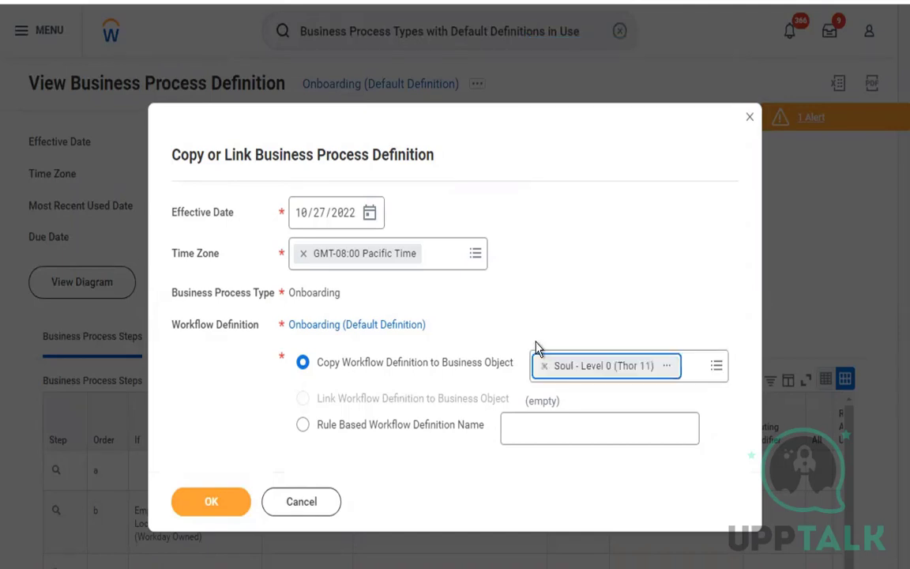
click(649, 282)
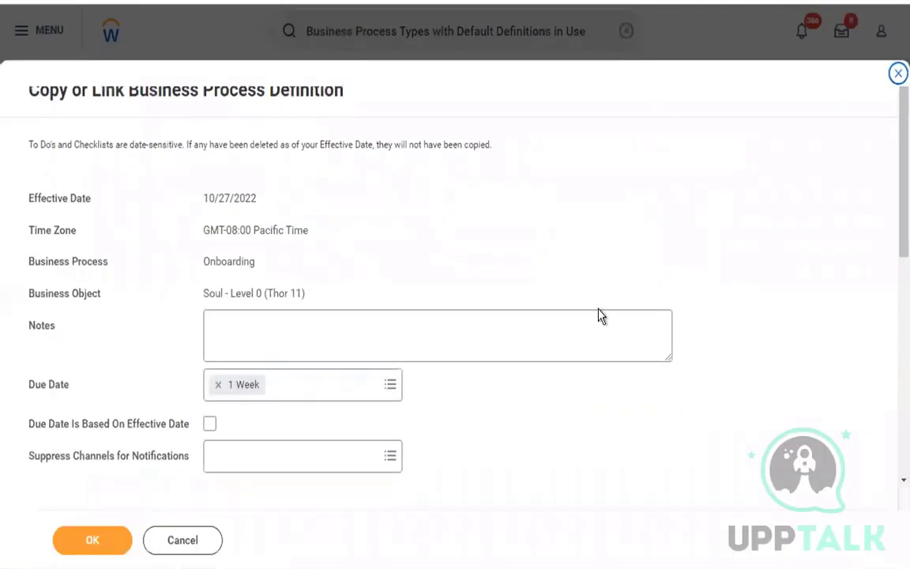
Delete copied steps b, b1, c, c1, d, d1, f and g, keeping only step a, and submit.
scroll(599, 311, down, 5)
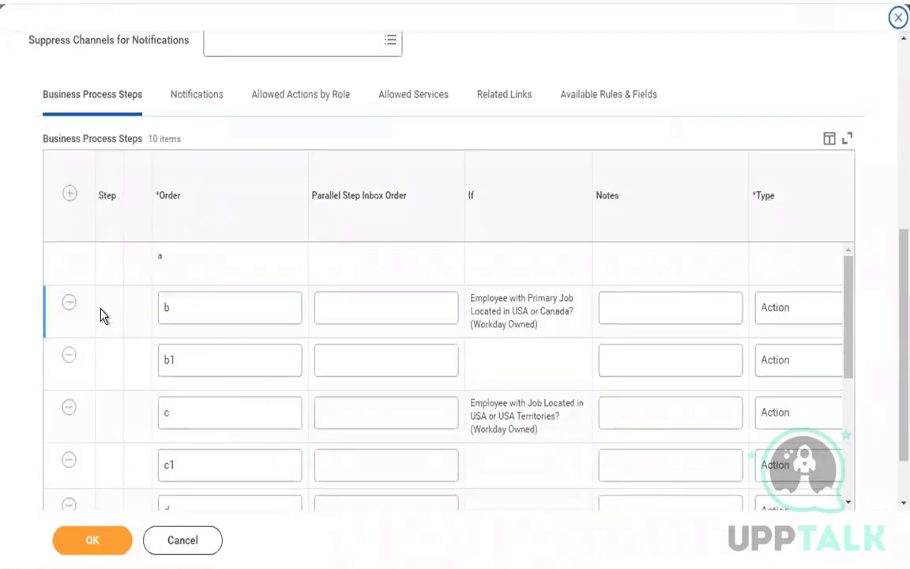
click(69, 304)
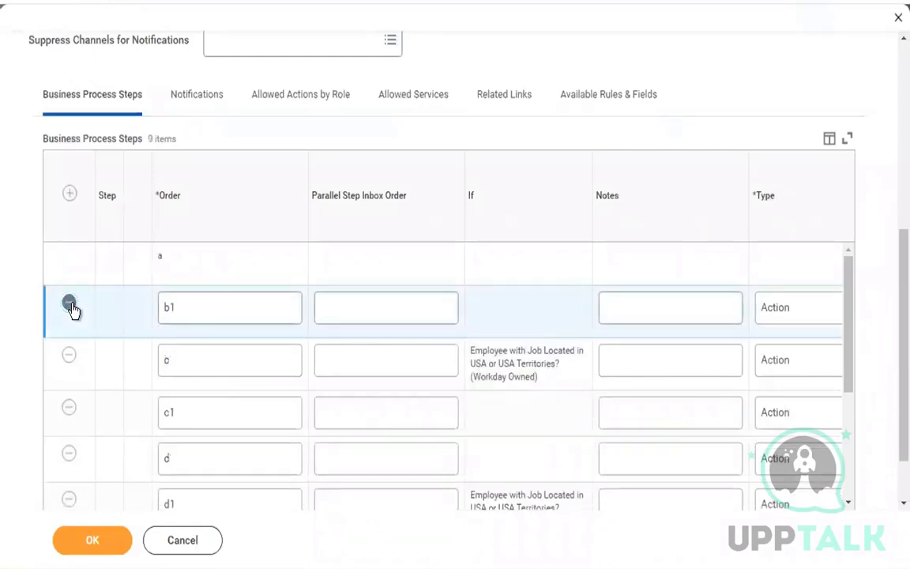
click(69, 304)
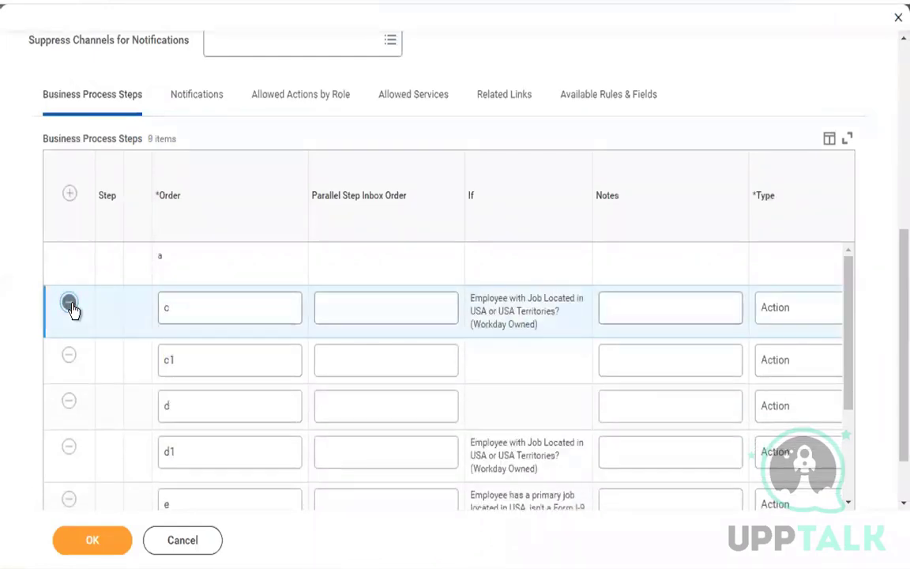
click(70, 304)
click(69, 304)
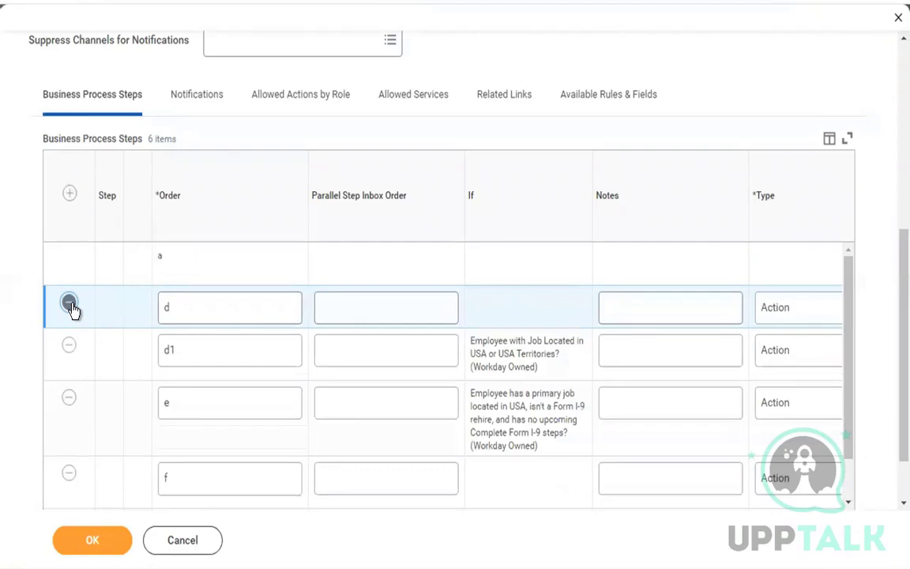
click(69, 304)
click(69, 304)
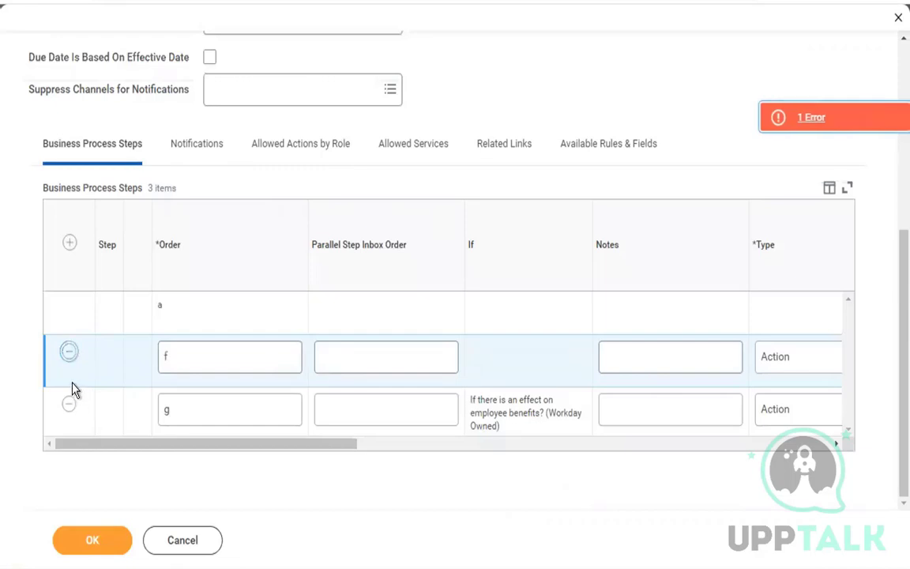
click(70, 403)
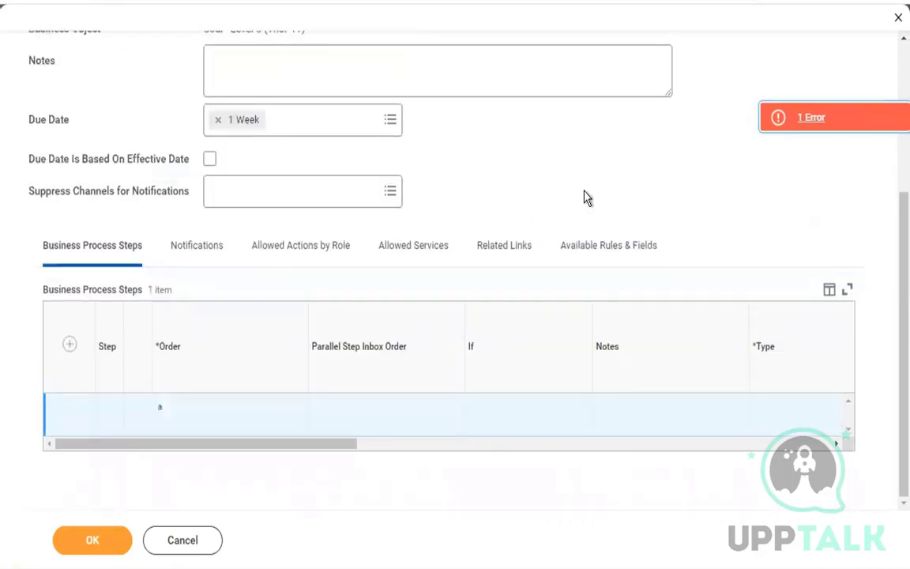
click(807, 128)
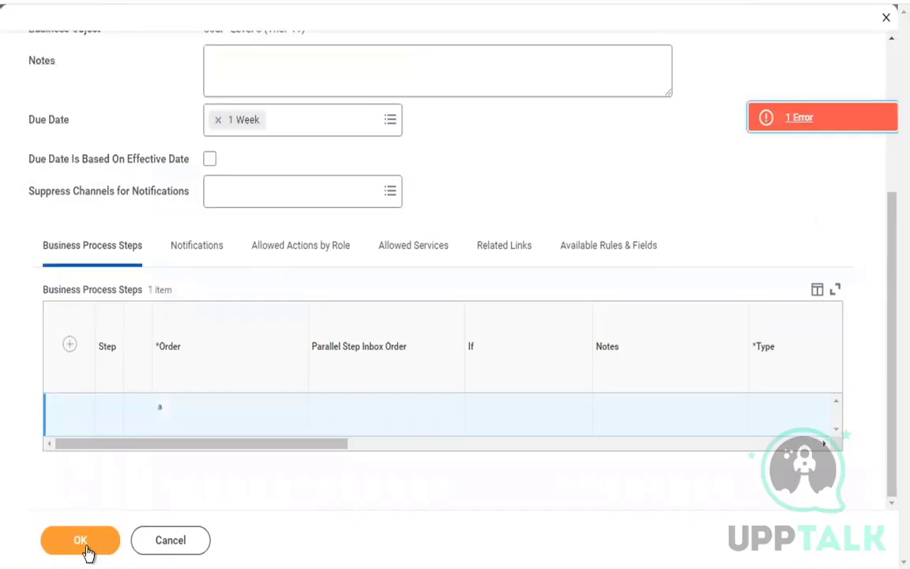
click(86, 548)
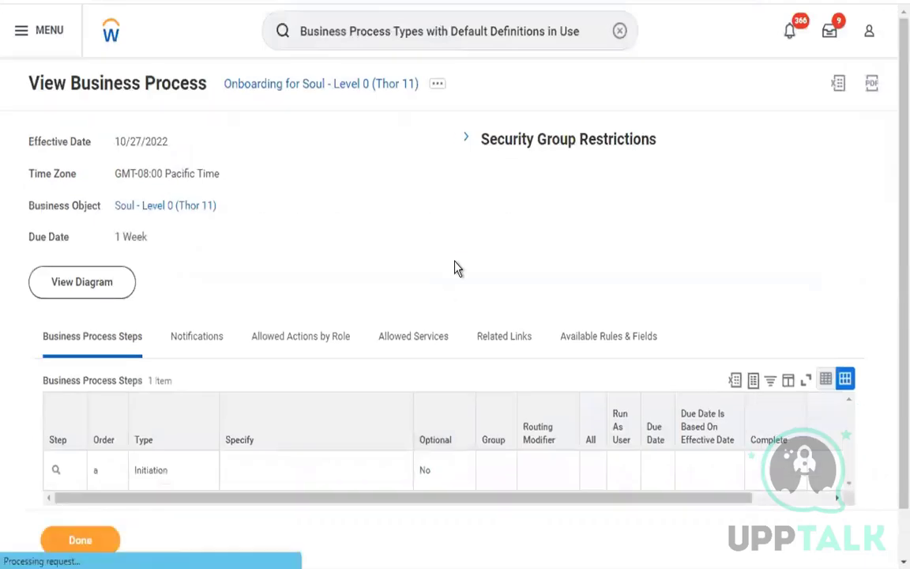
Review the Thor 11 definition page, then select the four b-step names G5:G8 in Google Sheets.
scroll(265, 246, down, 1)
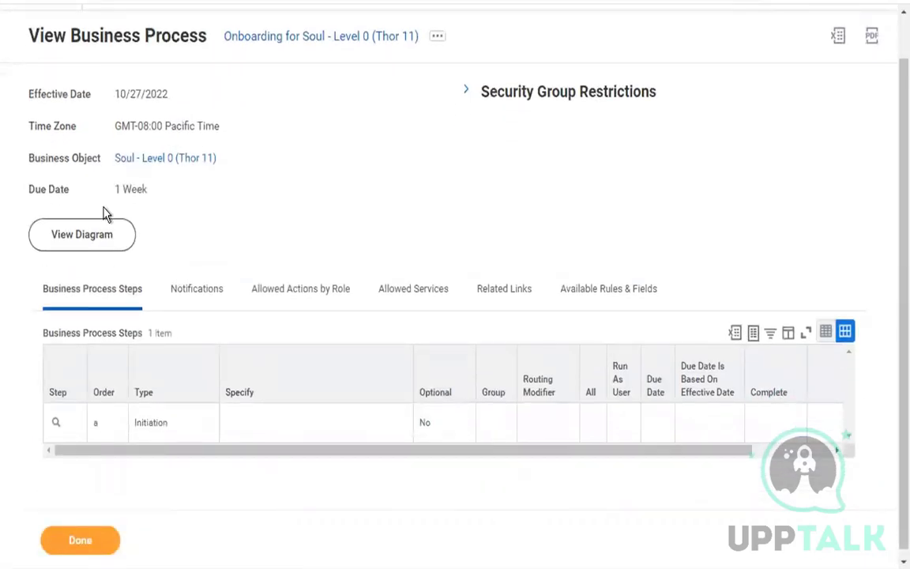
drag(35, 161, 162, 166)
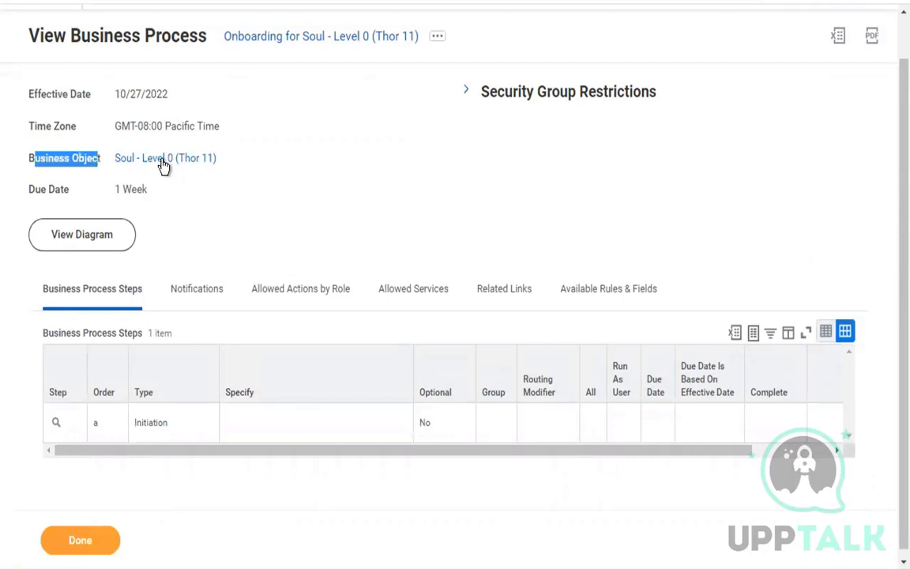
click(364, 197)
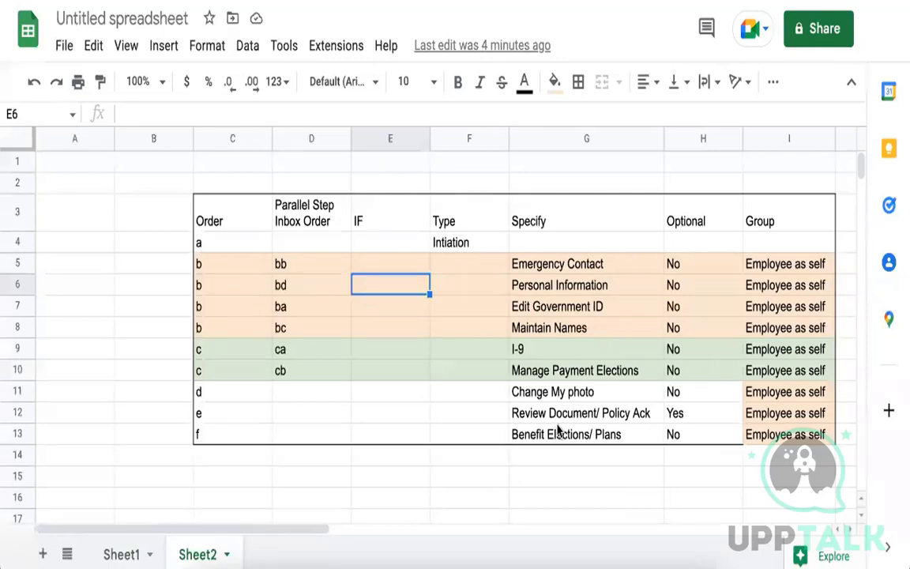
click(589, 264)
drag(591, 315, 592, 328)
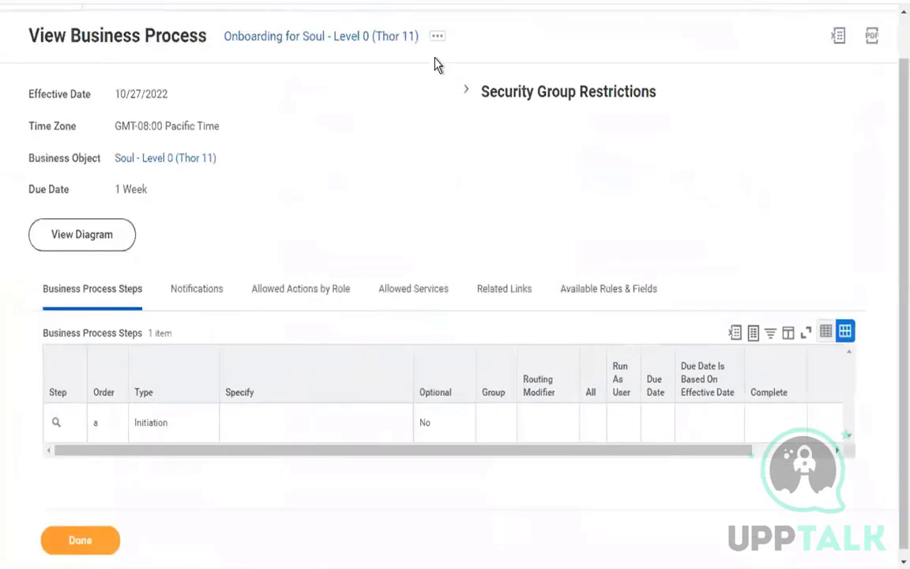
Choose Business Process > Edit Definition from the Thor 11 definition's related actions menu.
click(533, 3)
click(439, 41)
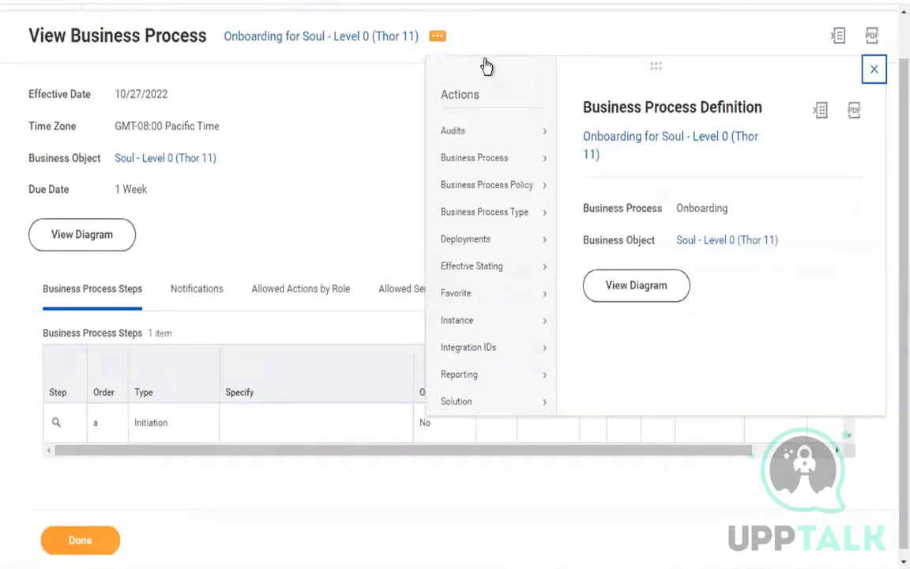
mouse_move(514, 160)
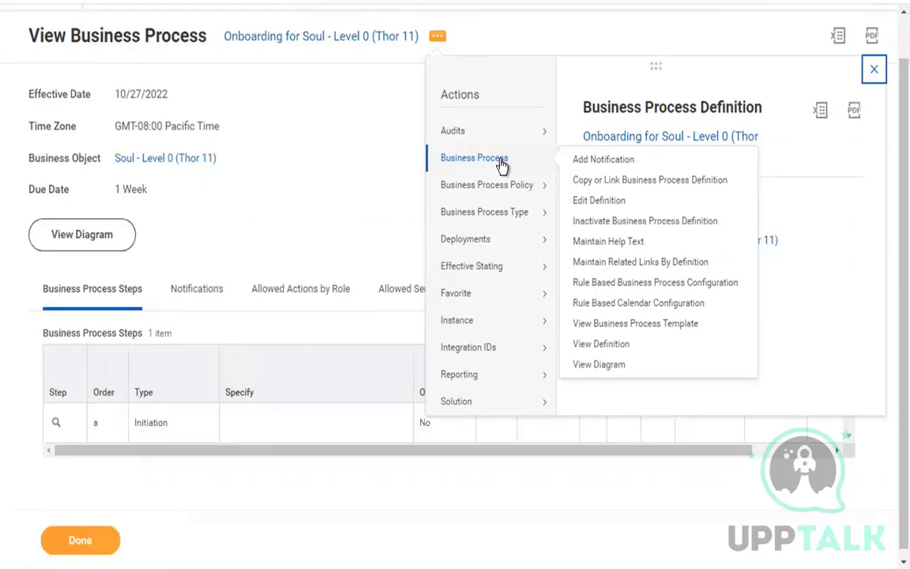
mouse_move(510, 193)
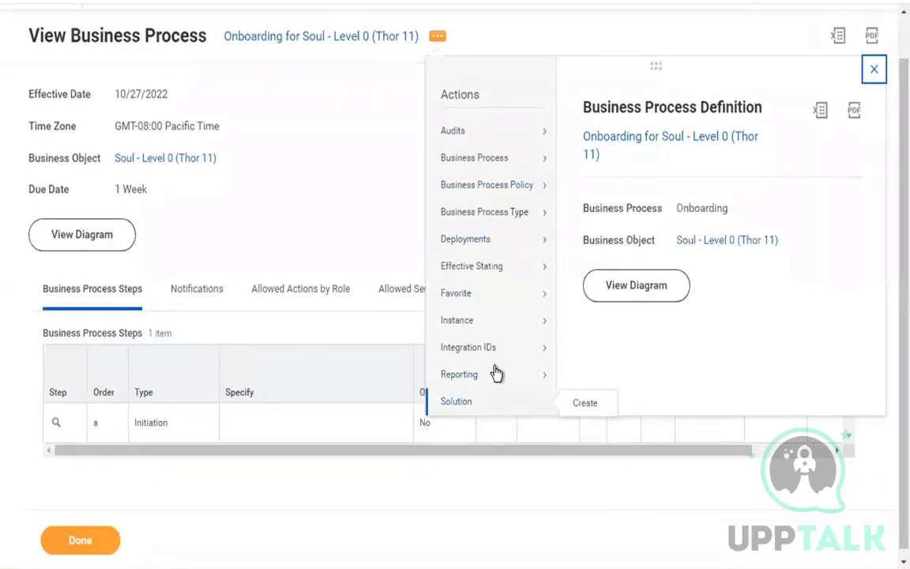
mouse_move(518, 220)
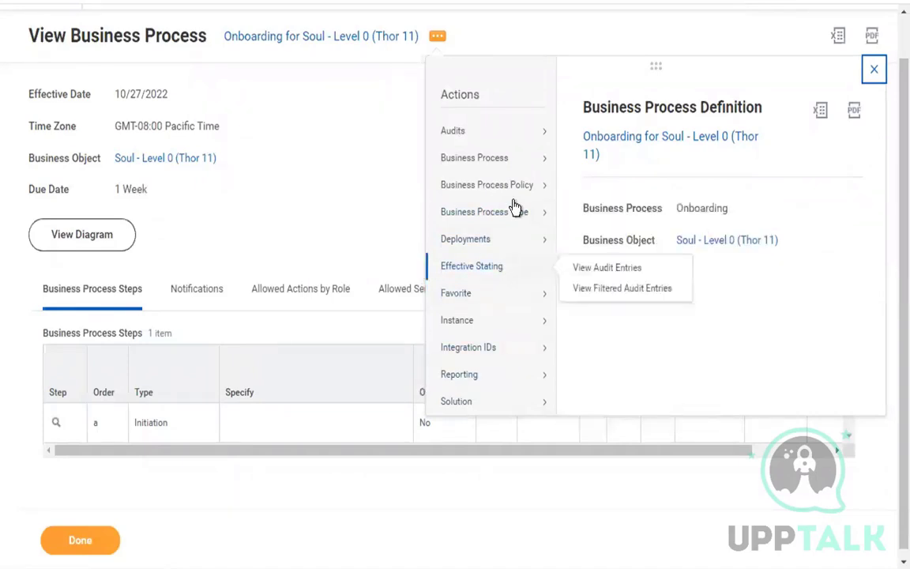
mouse_move(520, 161)
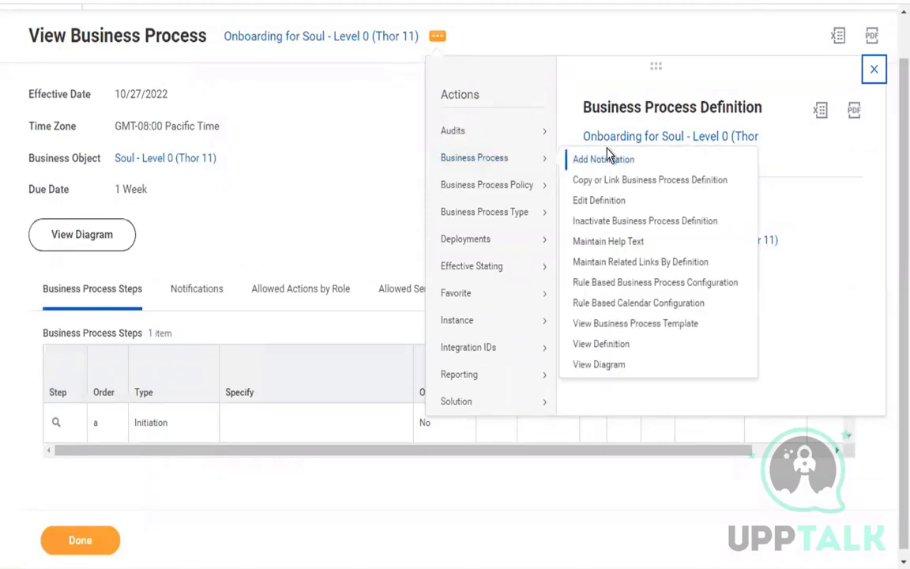
click(607, 202)
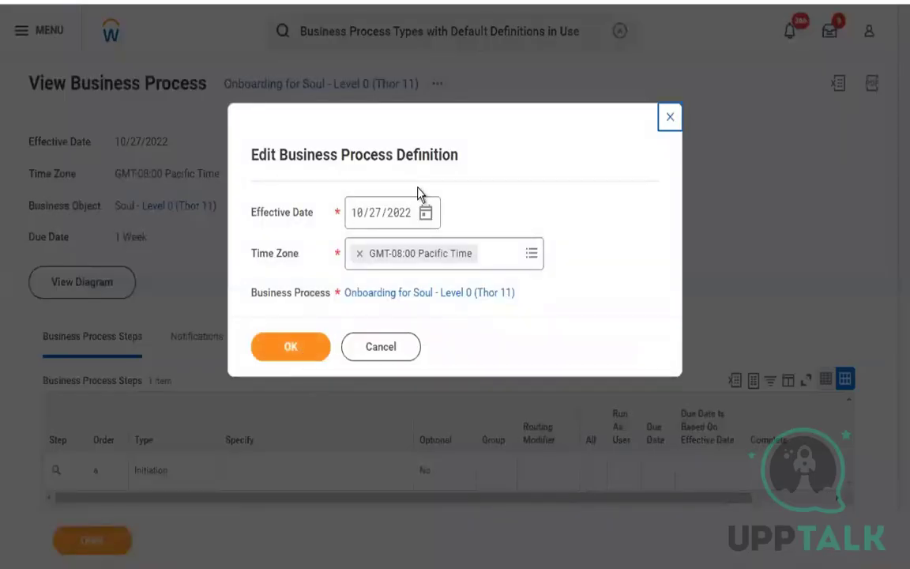
Set the effective date to October 28, 2022, confirm, and scroll to the Business Process Steps table.
click(426, 215)
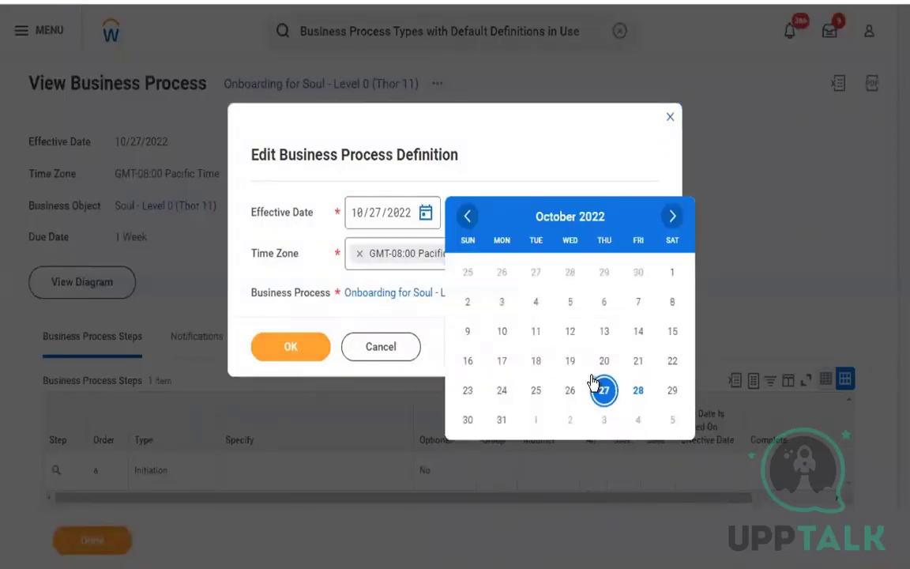
click(532, 395)
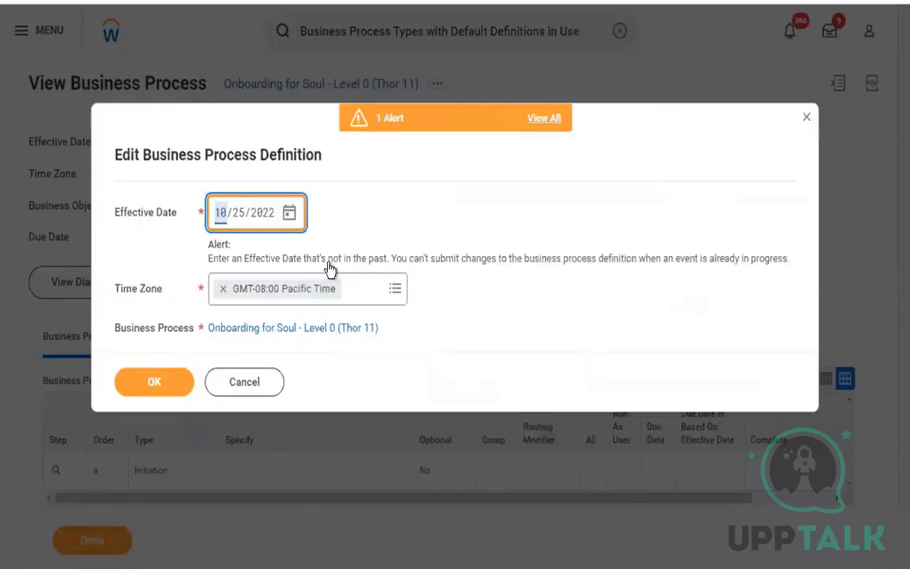
click(291, 215)
click(508, 395)
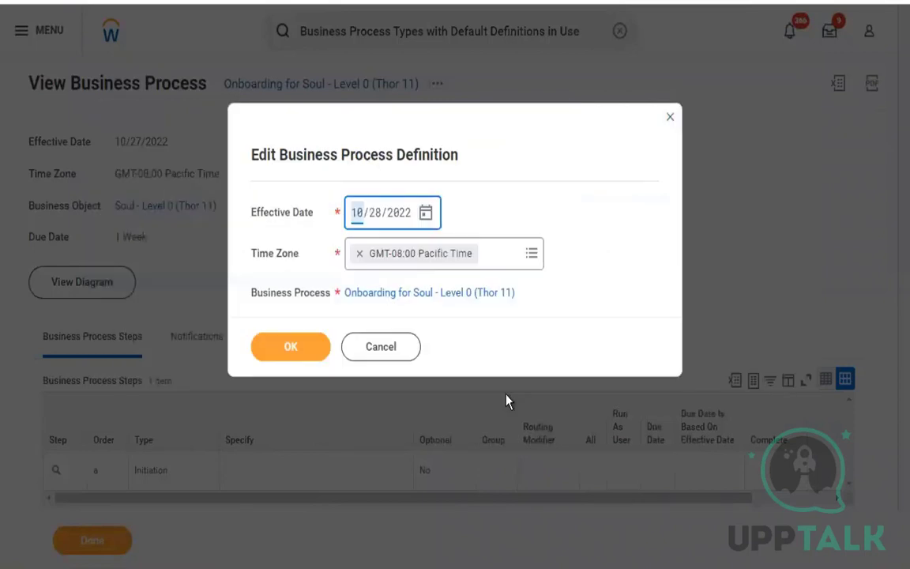
click(319, 355)
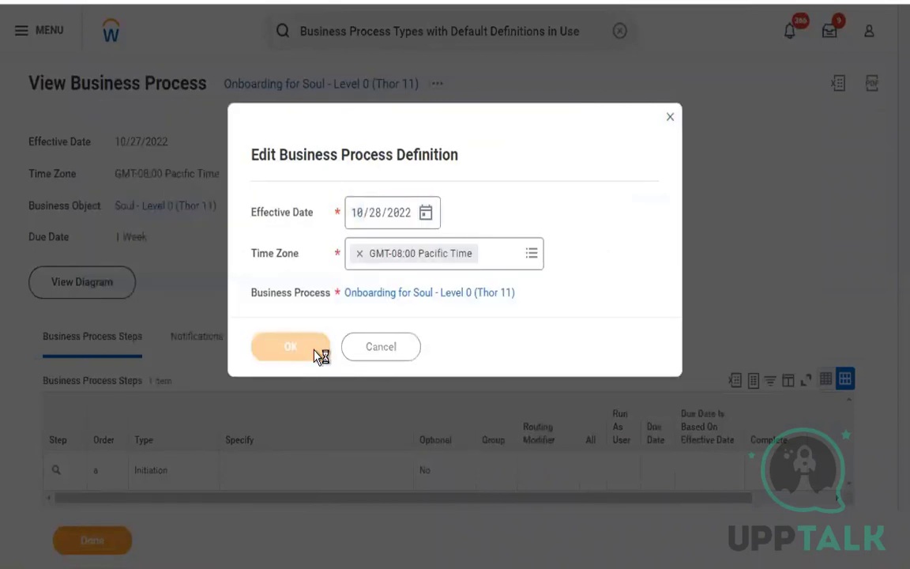
scroll(313, 357, down, 3)
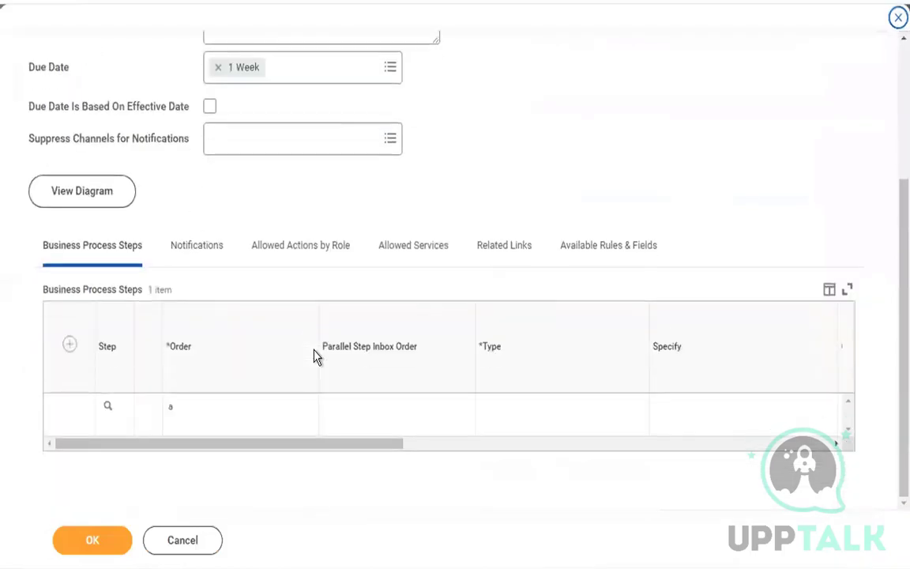
Add four empty rows to the business process steps table.
click(70, 346)
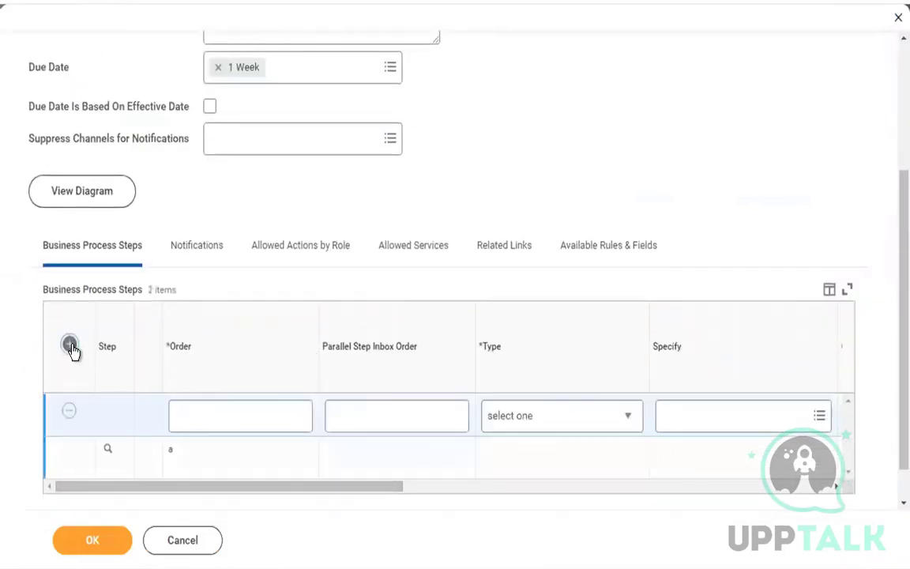
click(70, 345)
click(70, 346)
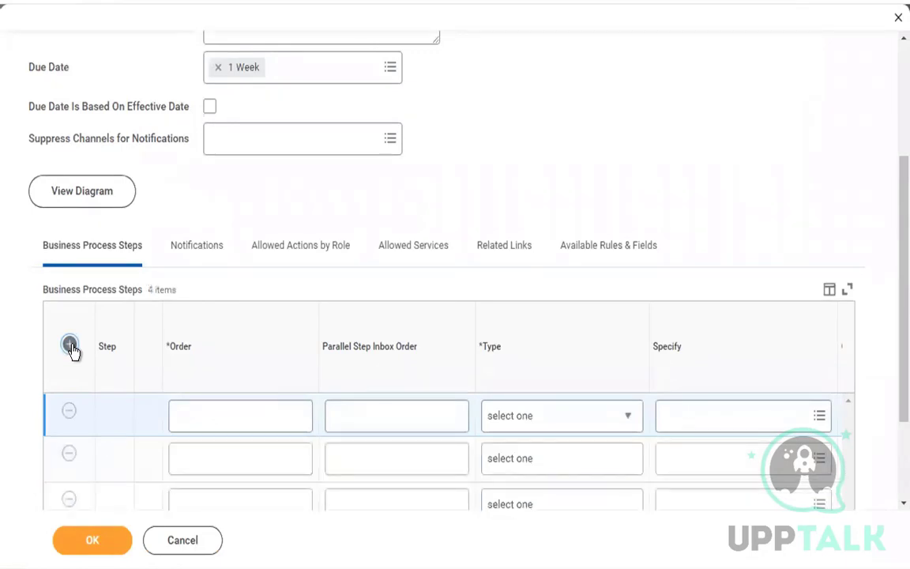
click(70, 345)
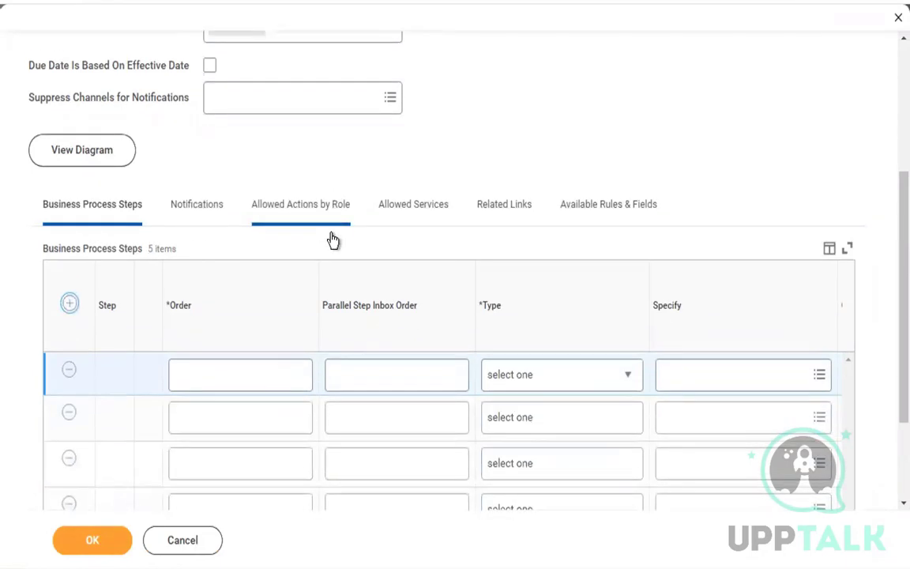
Enter order b for each of the four new step rows.
click(231, 308)
text(b)
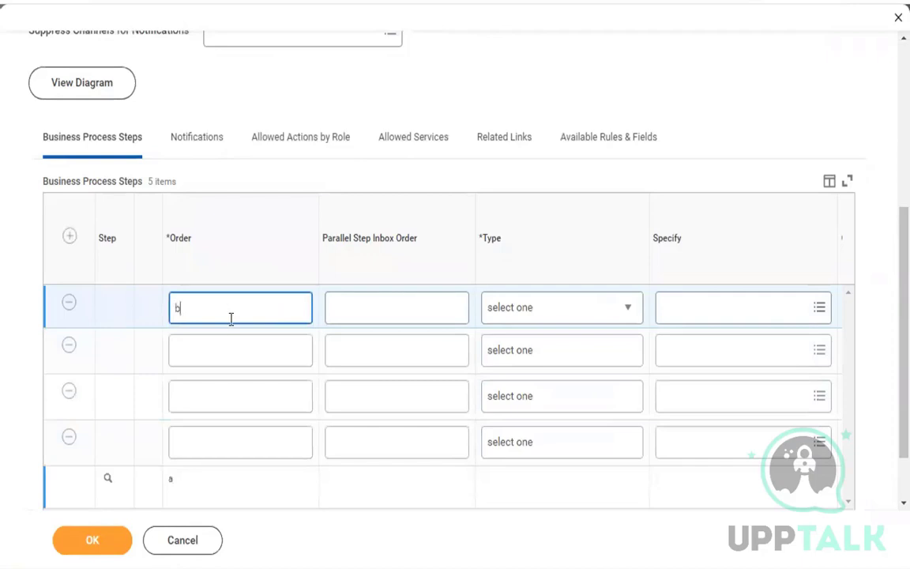
click(217, 349)
text(b)
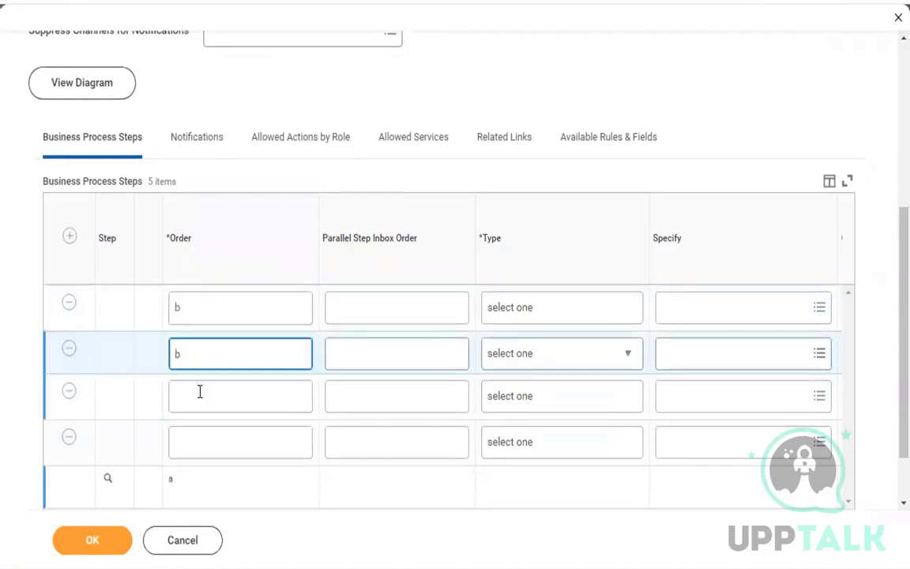
click(199, 395)
text(b)
click(198, 433)
text(b)
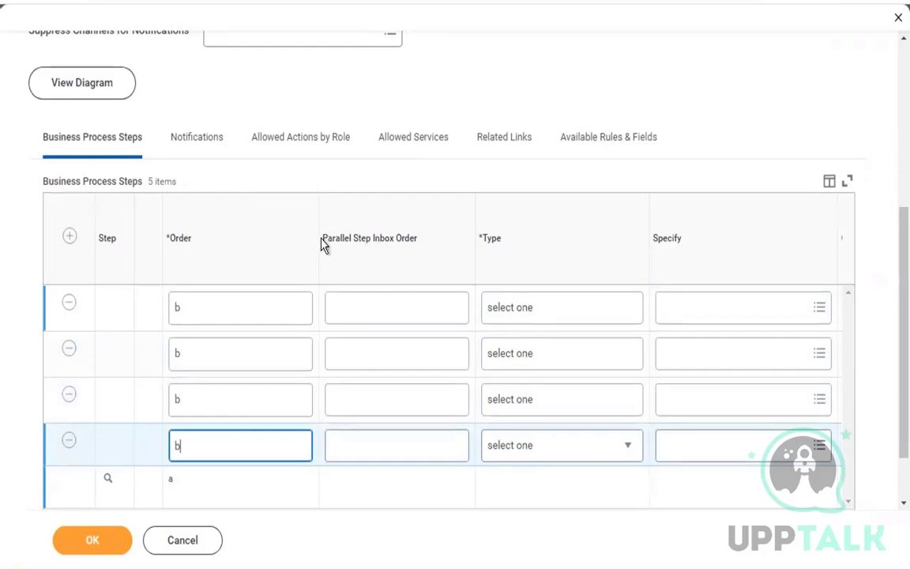
drag(321, 245, 480, 244)
click(655, 92)
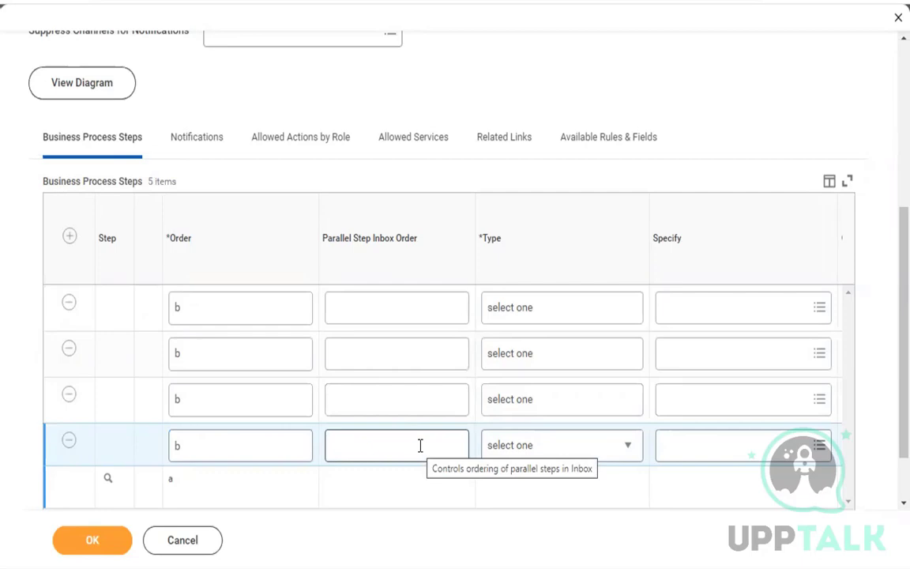
Set the first b row's Type to Action after glancing at Allowed Actions by Role.
click(620, 317)
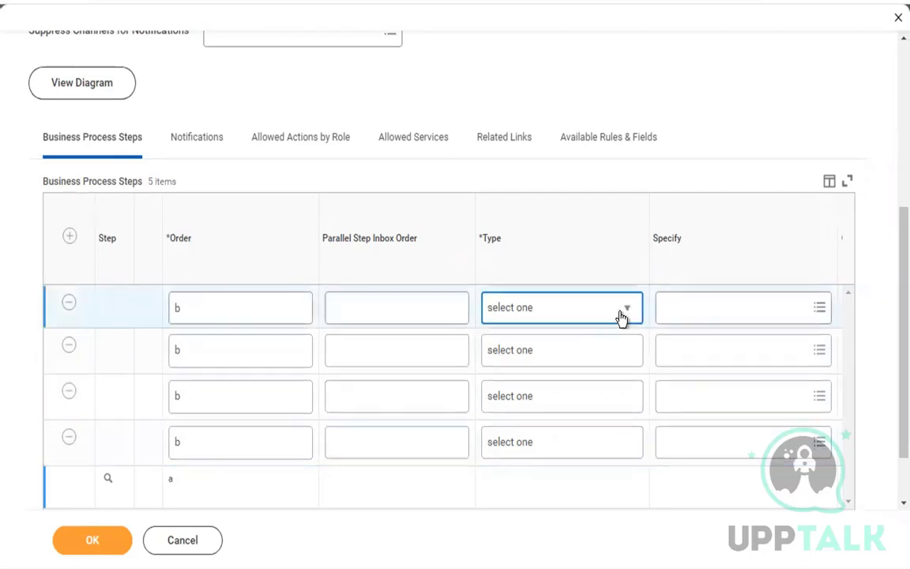
click(631, 313)
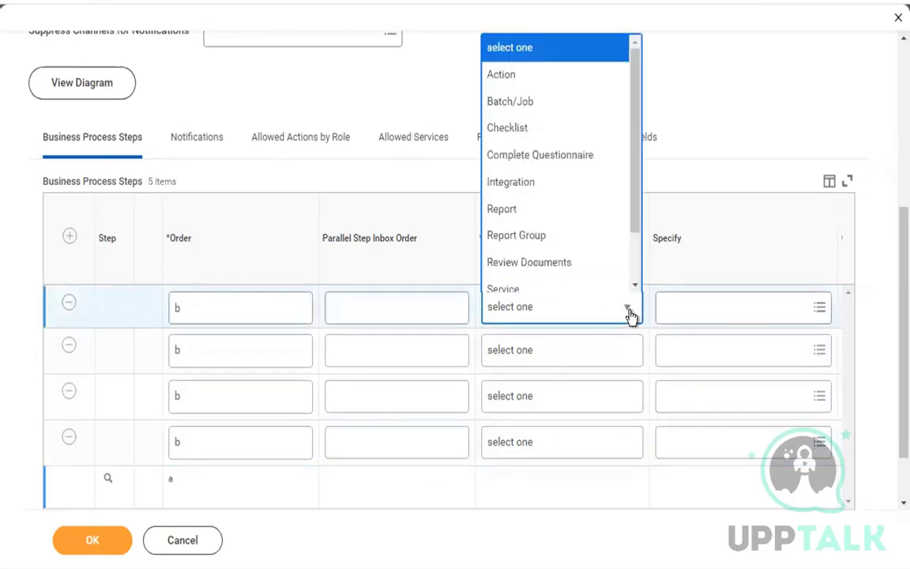
click(514, 80)
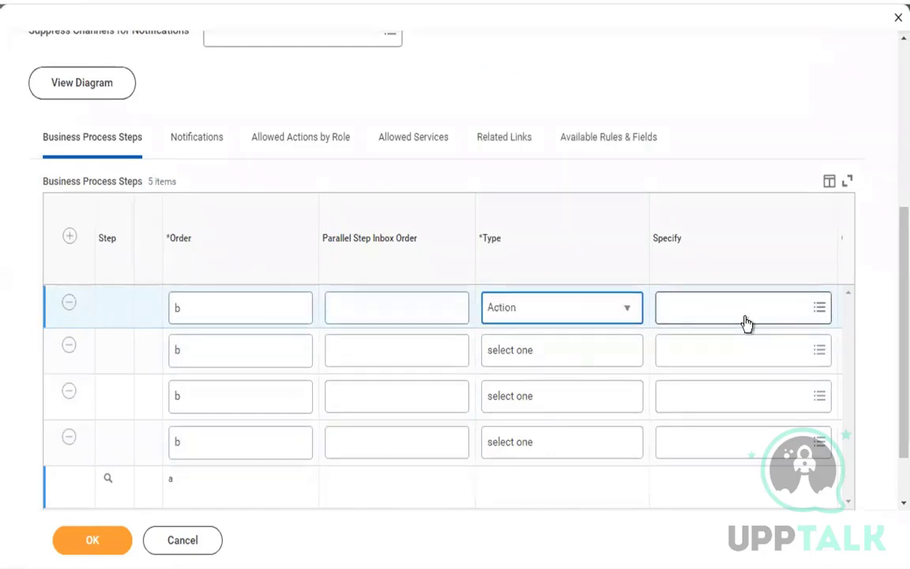
click(272, 154)
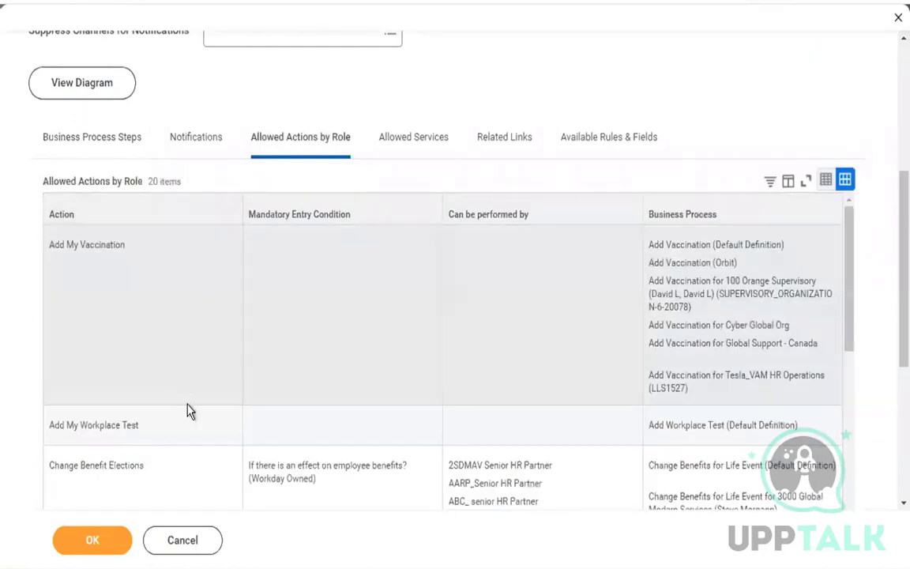
scroll(189, 405, down, 5)
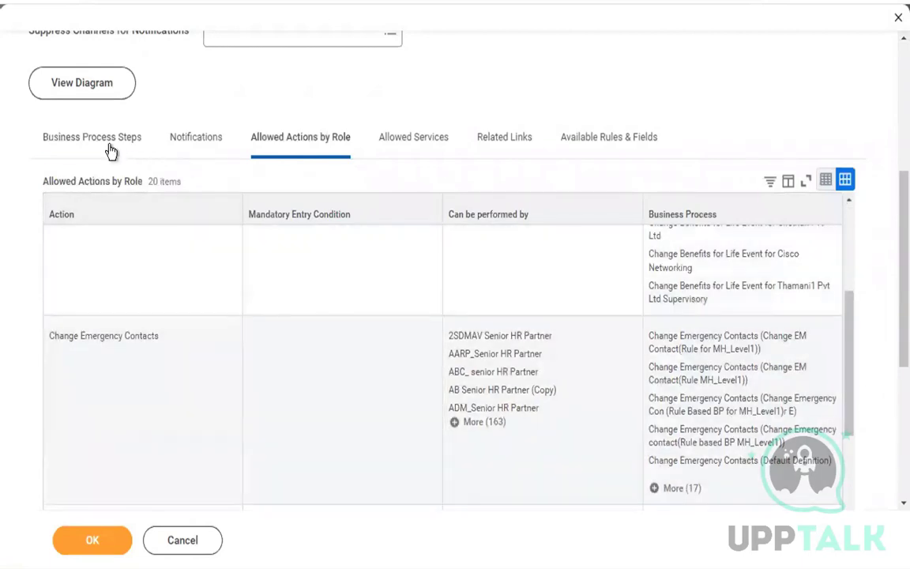
click(110, 148)
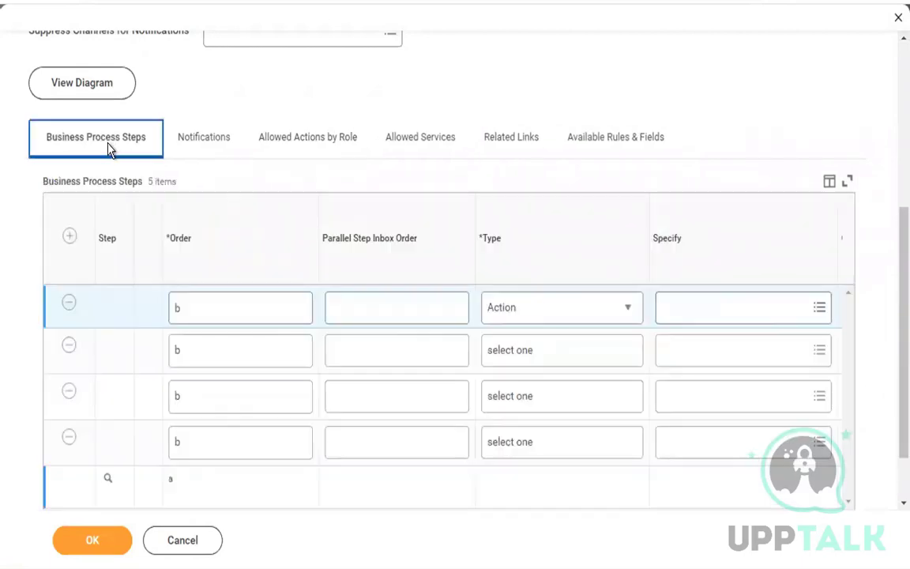
click(722, 308)
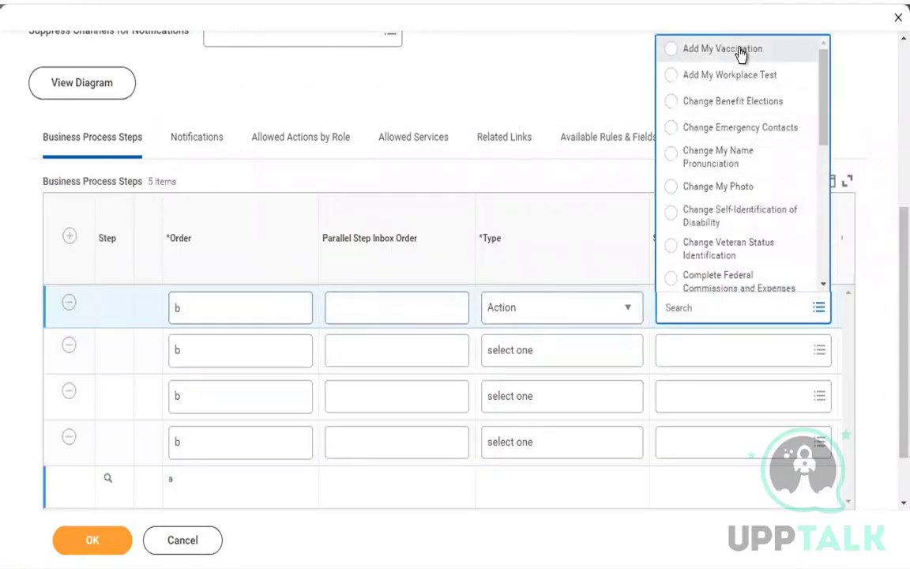
Give the first b step Change Emergency Contacts with groups Pre-Employee as Self and Employee As Self.
click(748, 140)
scroll(616, 350, right, 3)
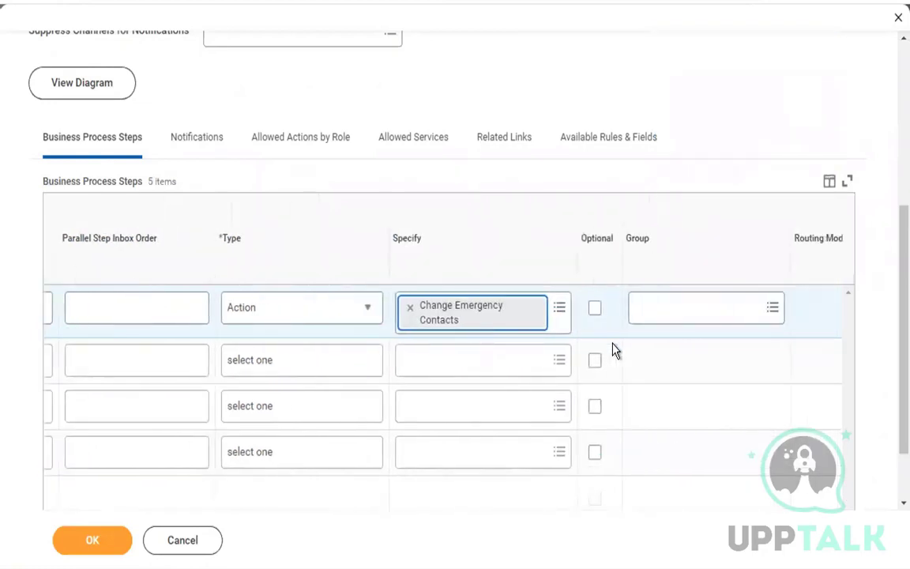
click(685, 310)
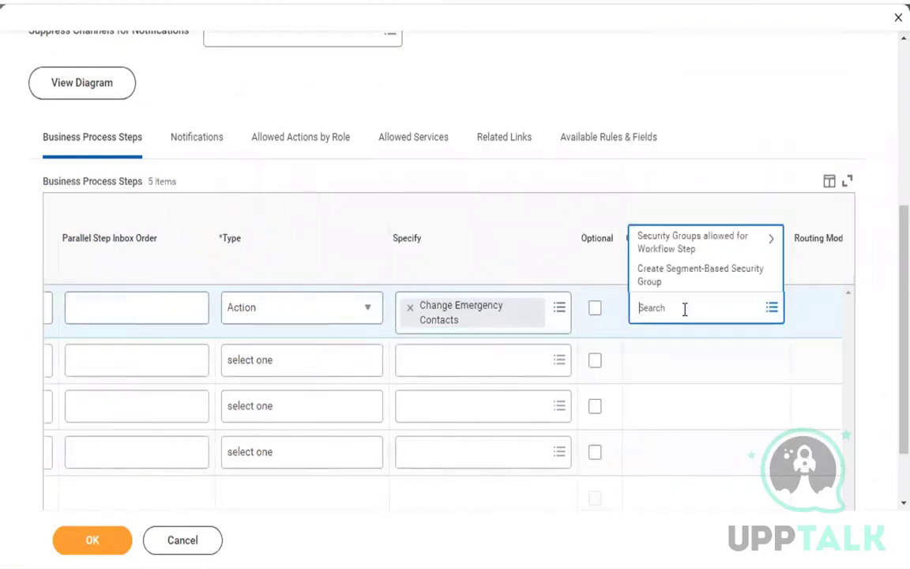
text(employee as self)
key(Return)
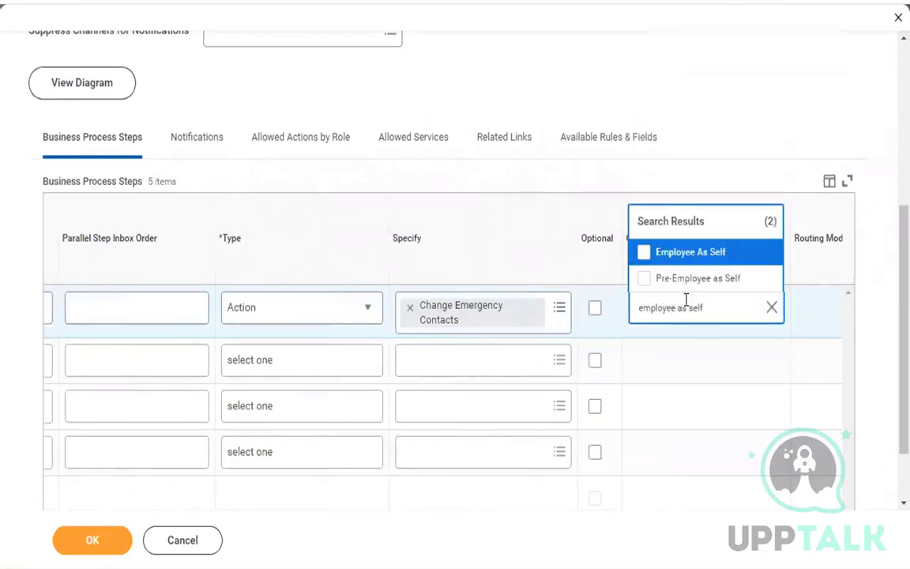
click(691, 280)
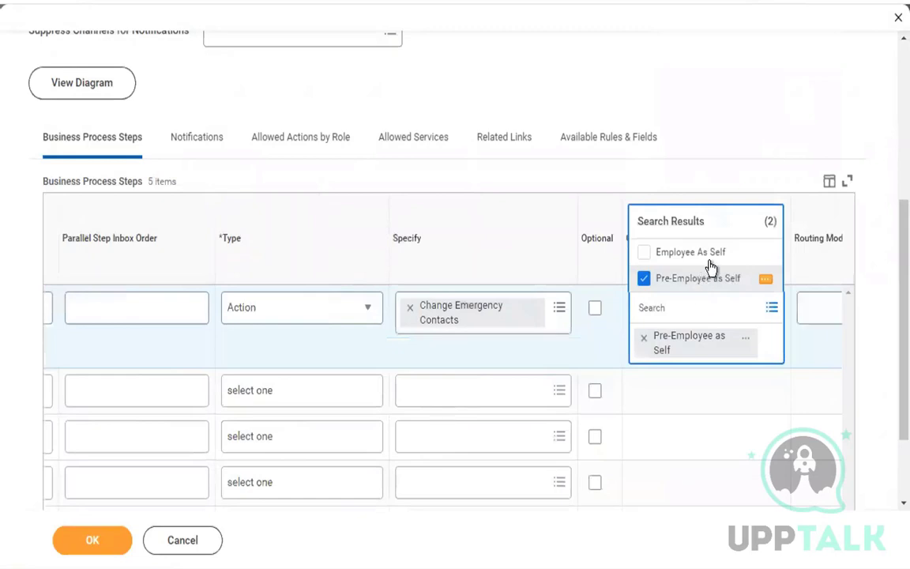
click(715, 254)
click(778, 126)
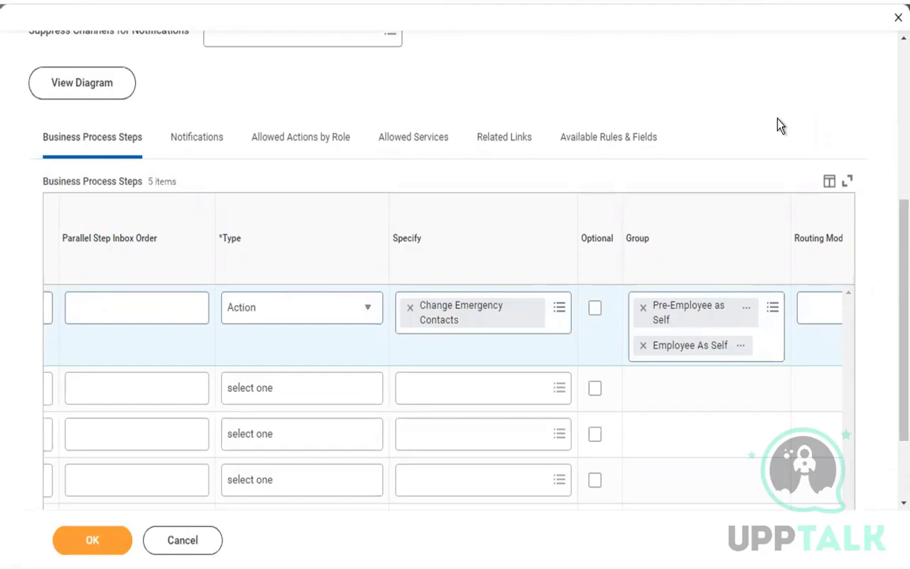
scroll(437, 387, left, 5)
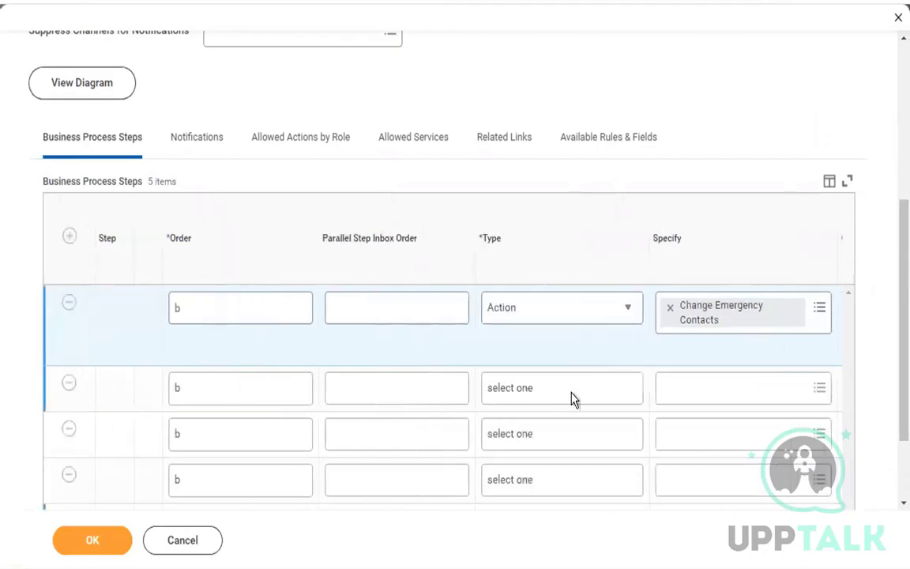
Make the second b row an Action step that specifies Edit Government IDs.
click(575, 395)
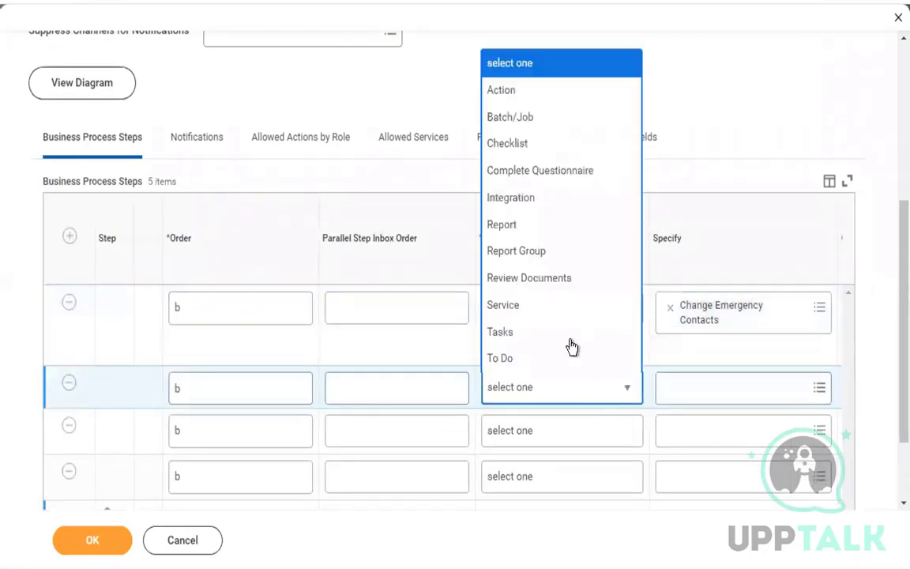
click(545, 91)
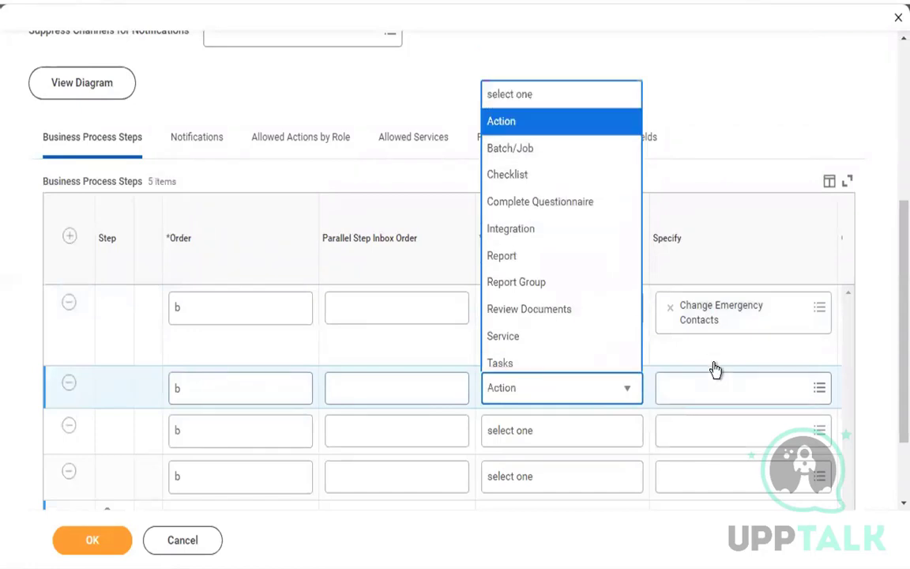
click(756, 393)
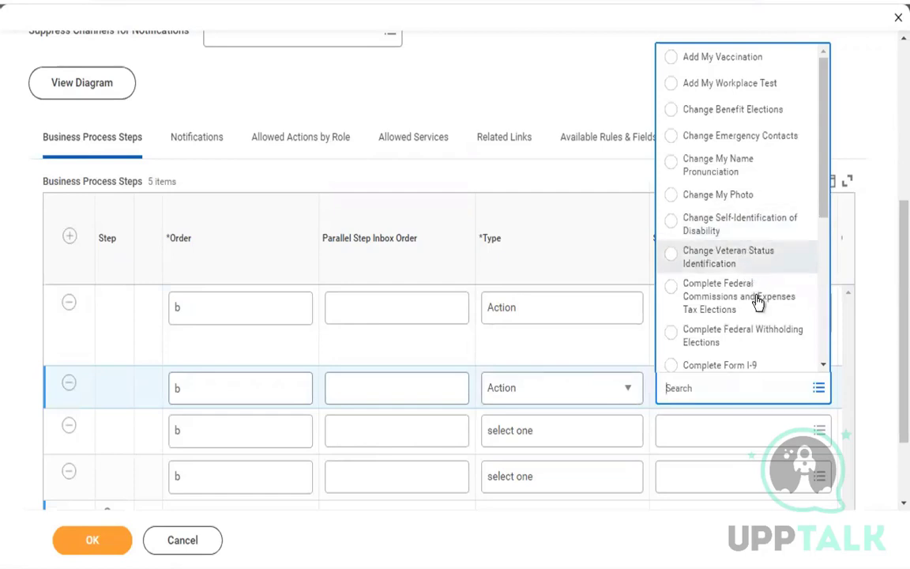
scroll(819, 371, down, 1)
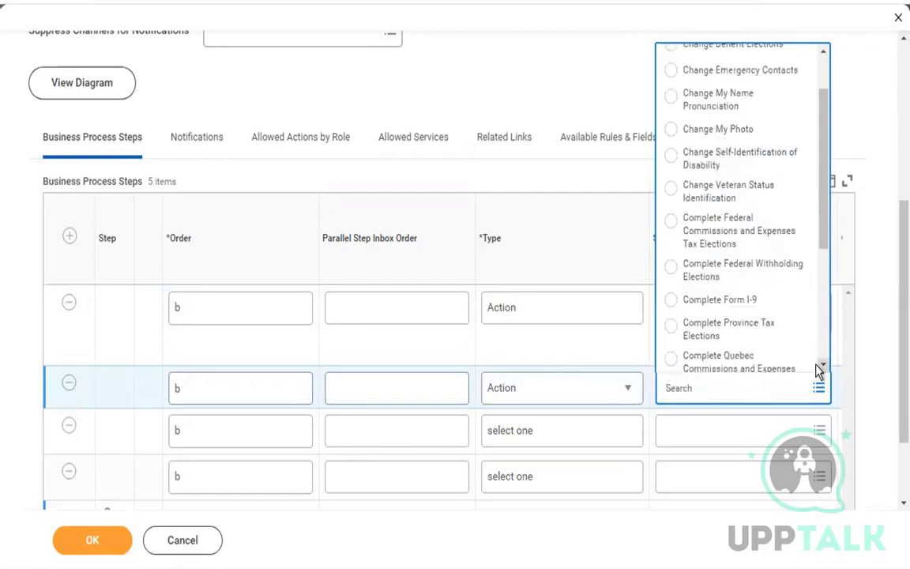
scroll(821, 370, down, 2)
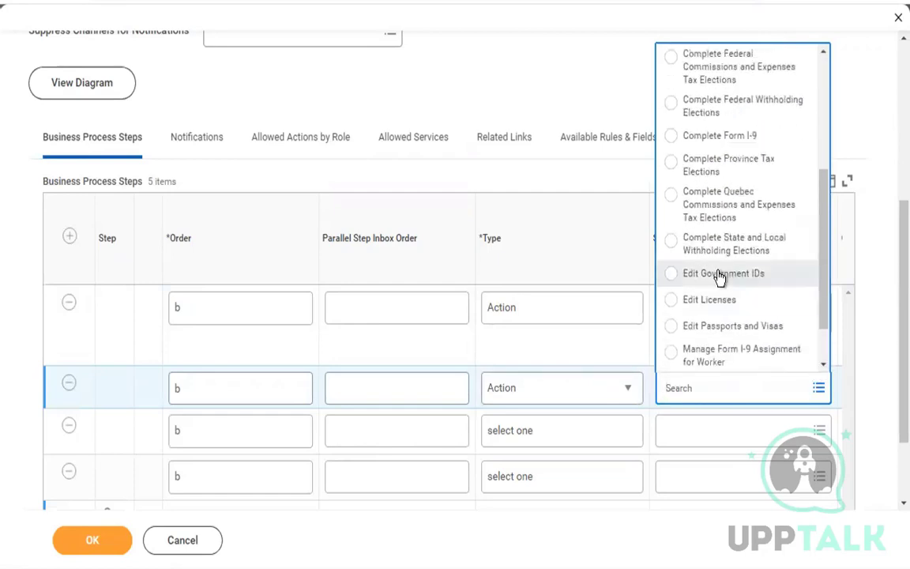
click(720, 275)
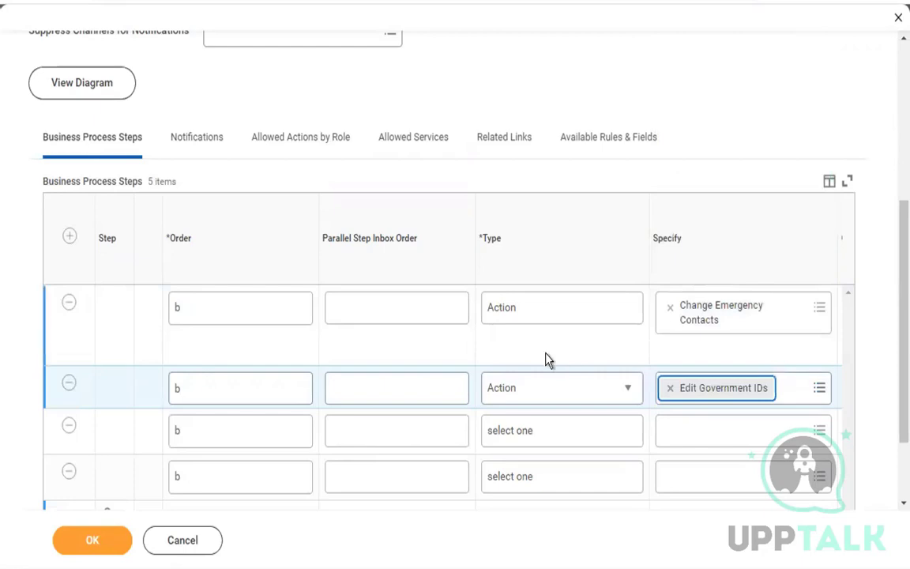
Assign the Employee As Self security group to the second b step.
scroll(546, 360, right, 4)
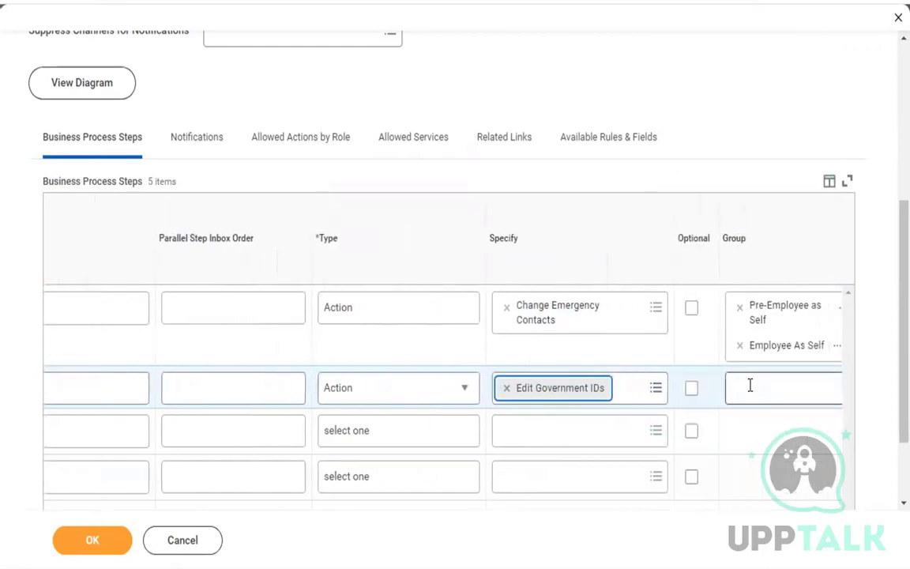
click(750, 385)
text(employe)
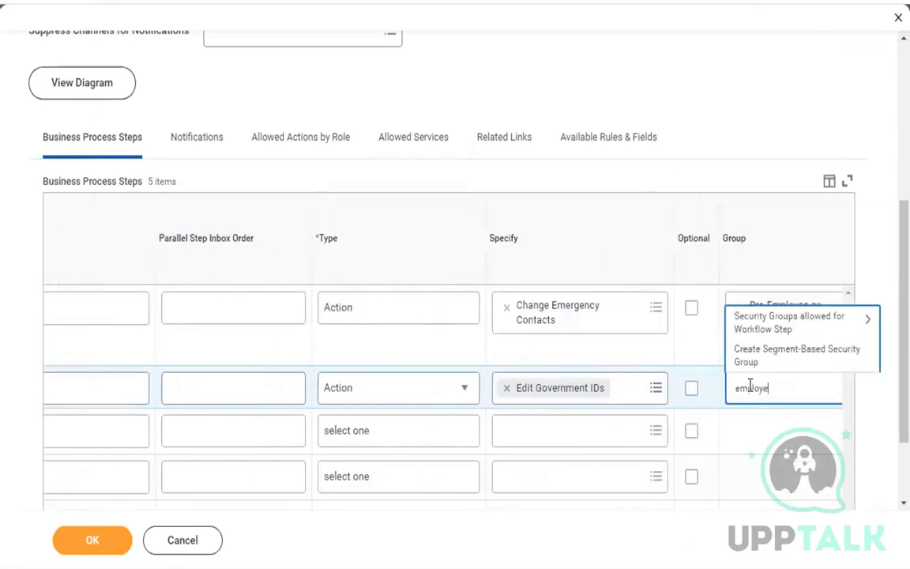
text(e as self)
key(Return)
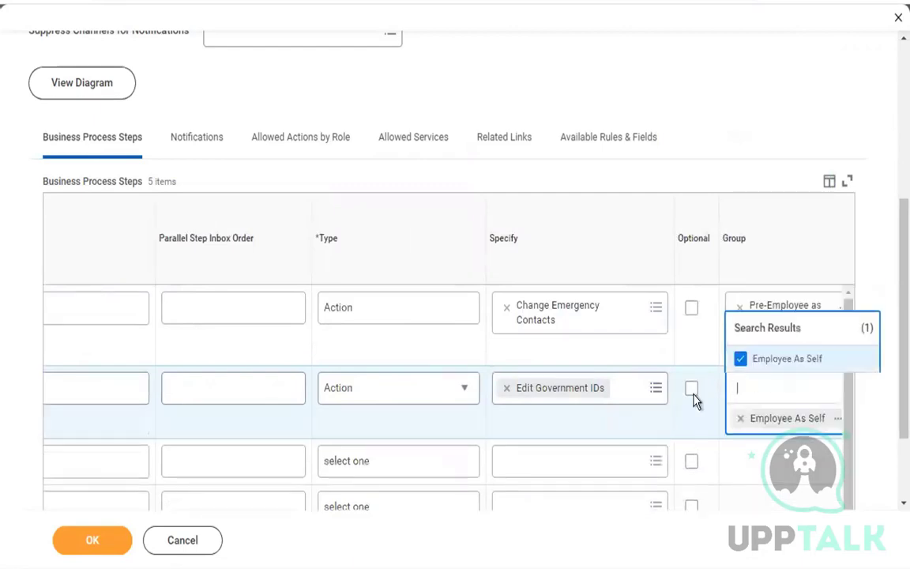
click(544, 433)
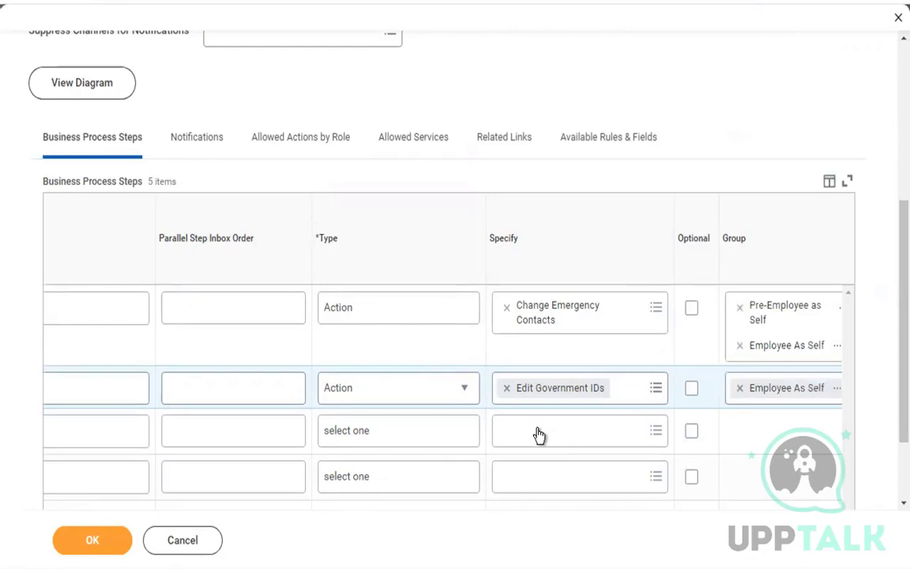
Set the third b row's Type to Action and search its Specify list for 'personal'.
click(445, 435)
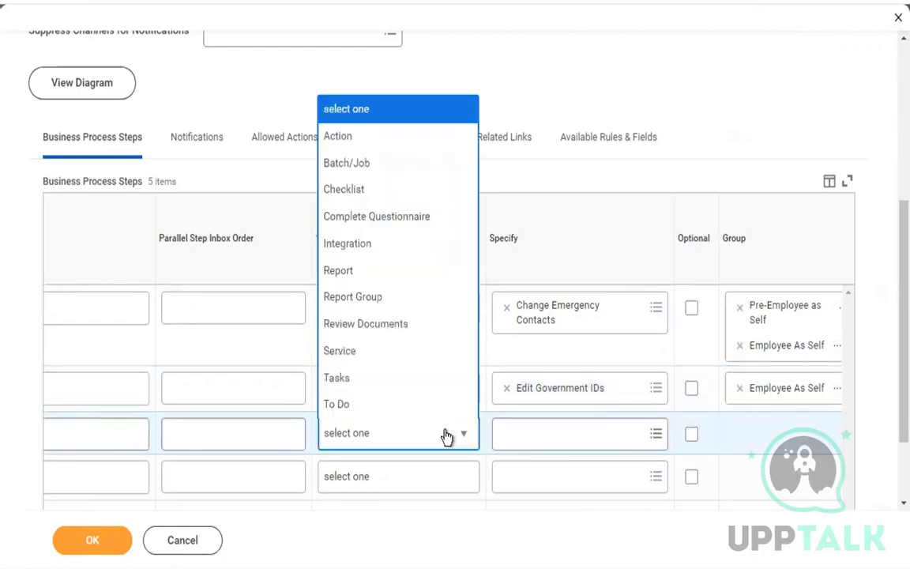
click(407, 137)
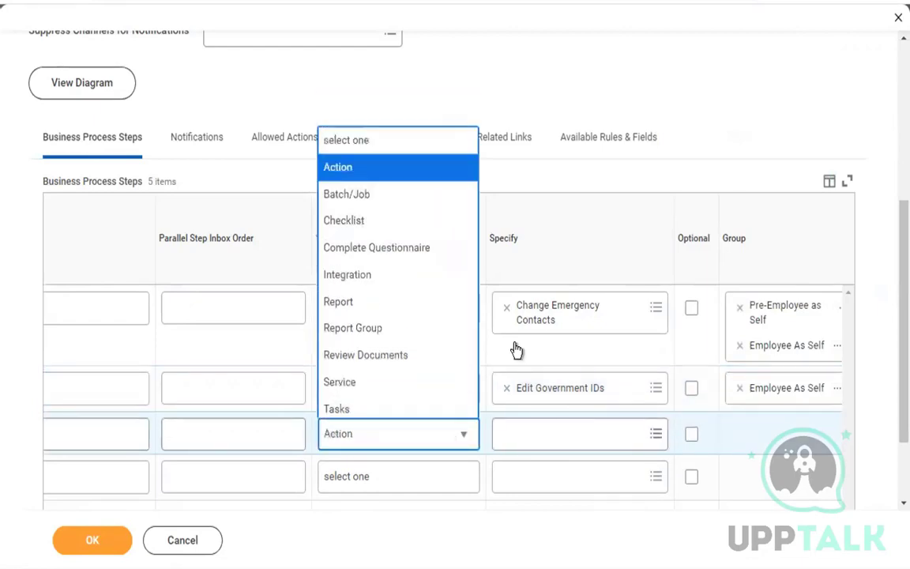
click(567, 431)
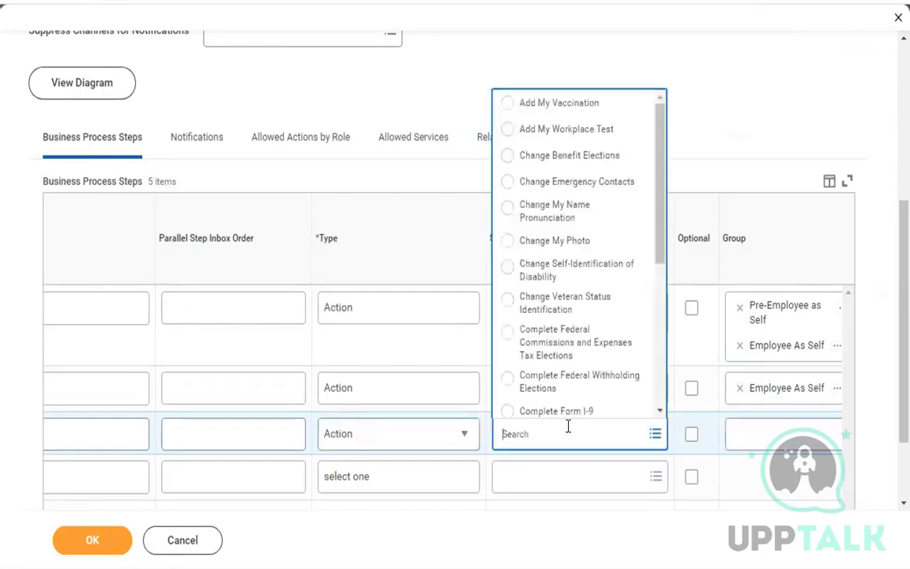
text(personal)
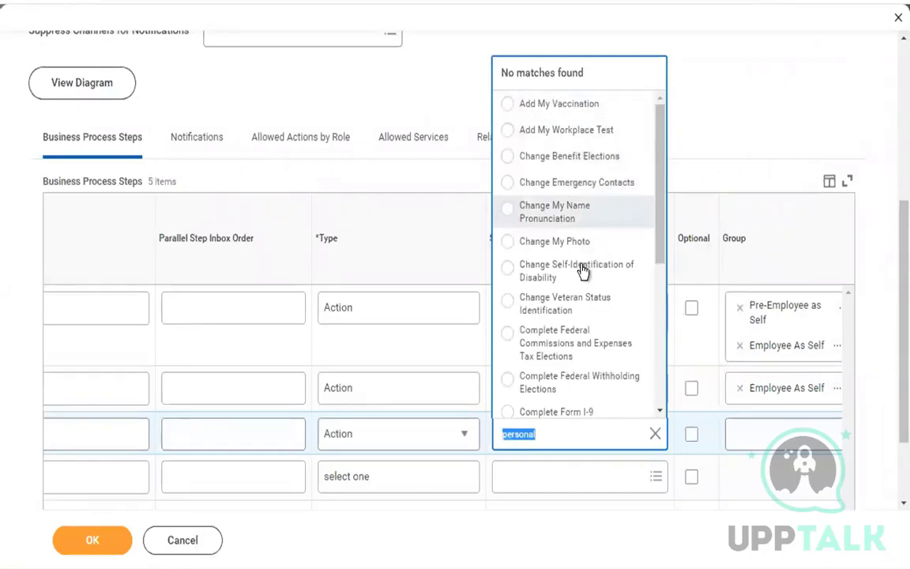
Filter Allowed Actions by Role for 'personal', then return to Business Process Steps.
click(311, 156)
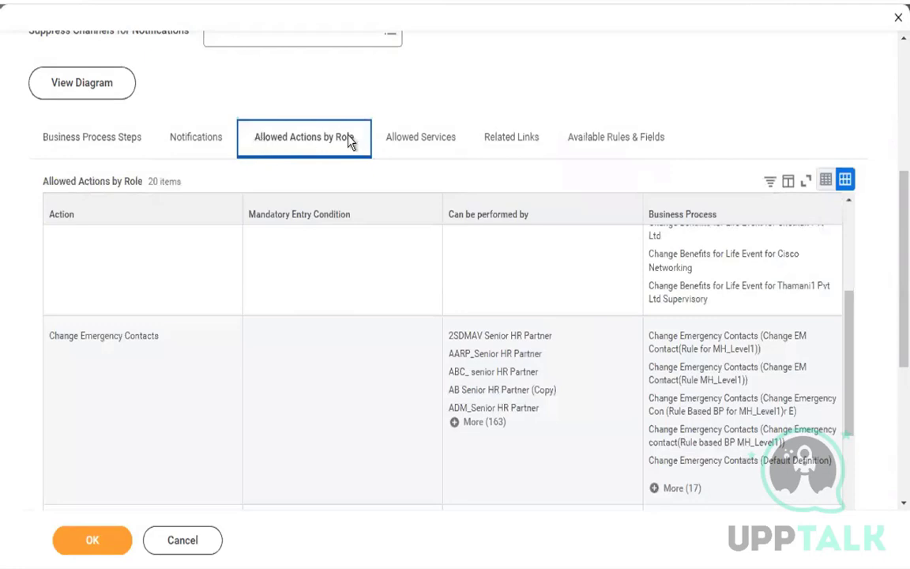
click(183, 209)
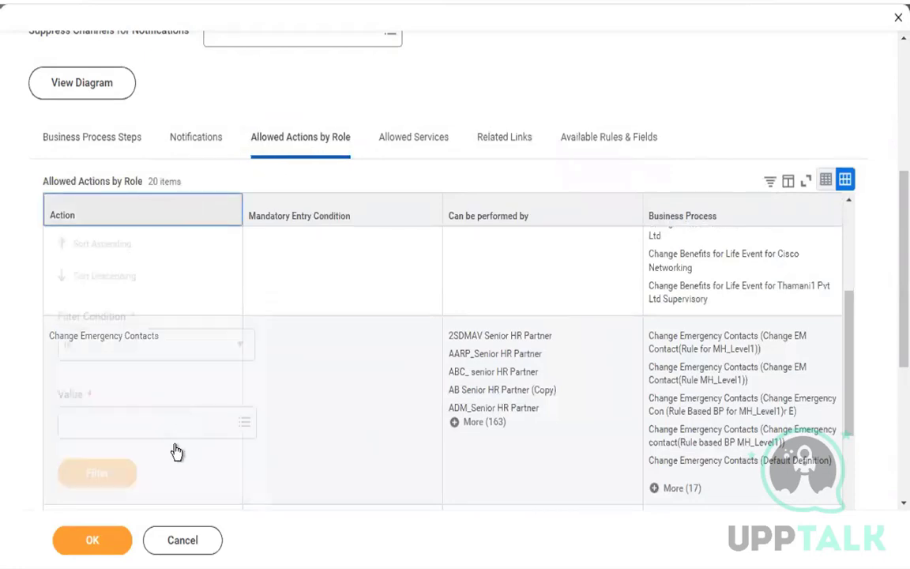
click(198, 422)
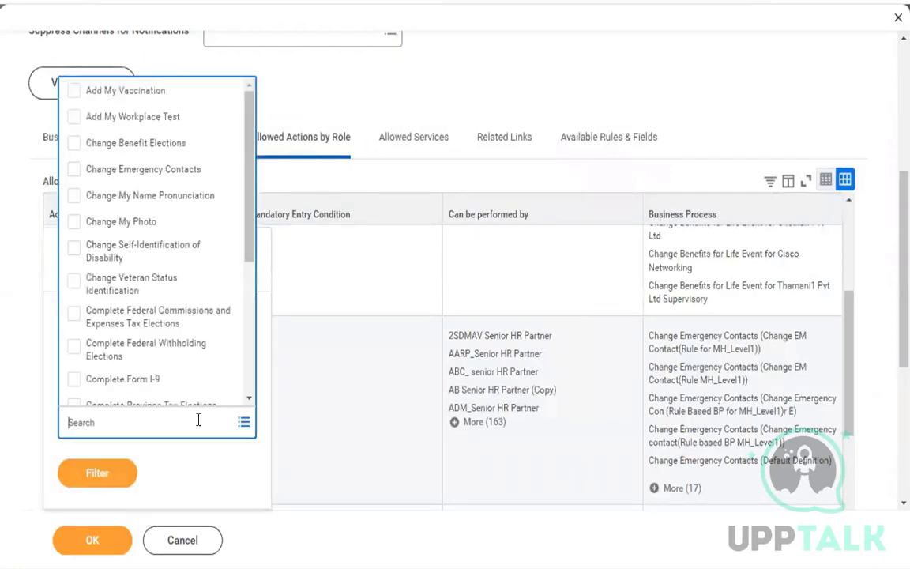
text(personal)
key(Return)
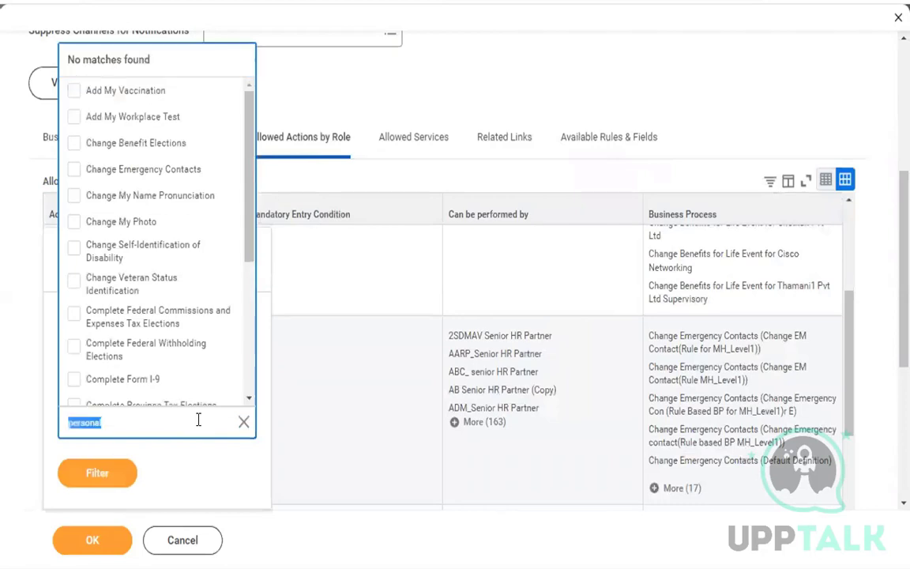
double_click(476, 94)
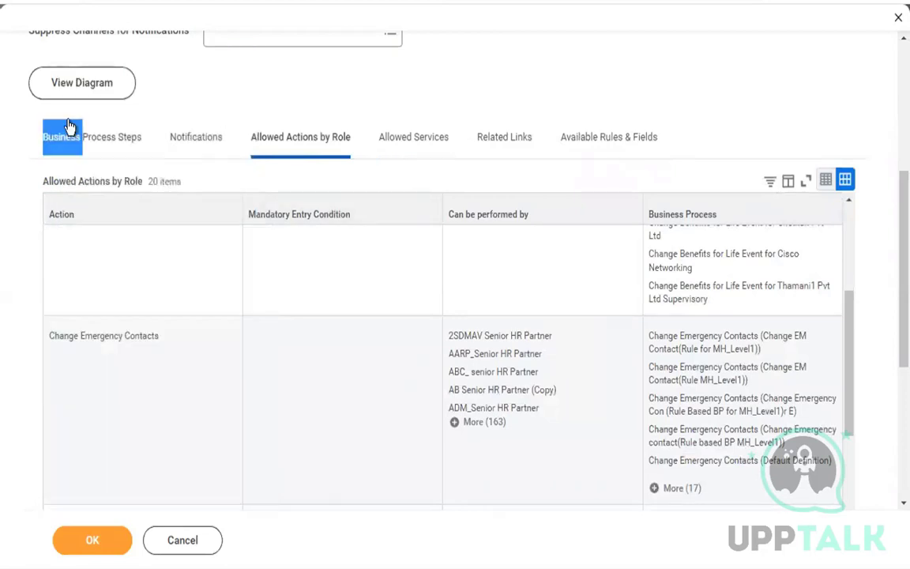
click(86, 148)
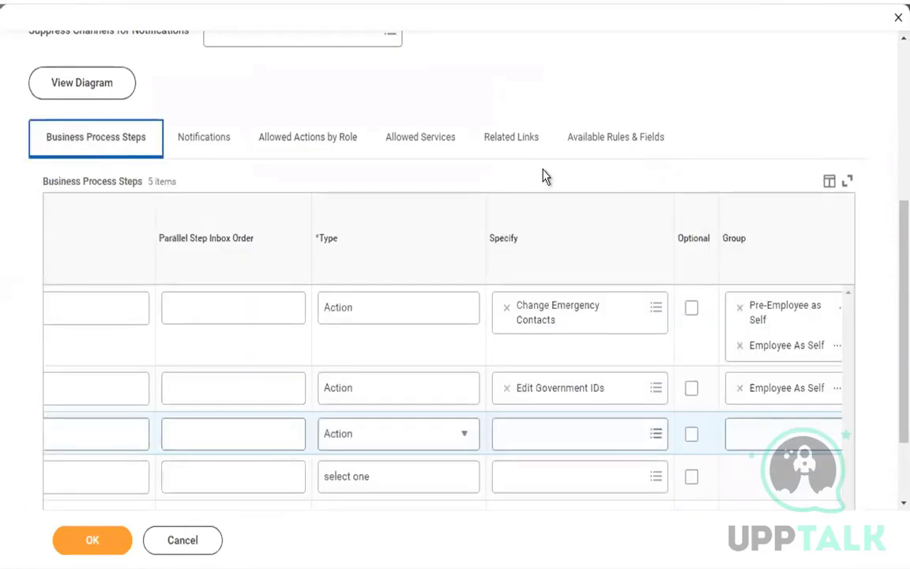
Switch the third b row's Type to Tasks and give it the Employee As Self group.
click(468, 443)
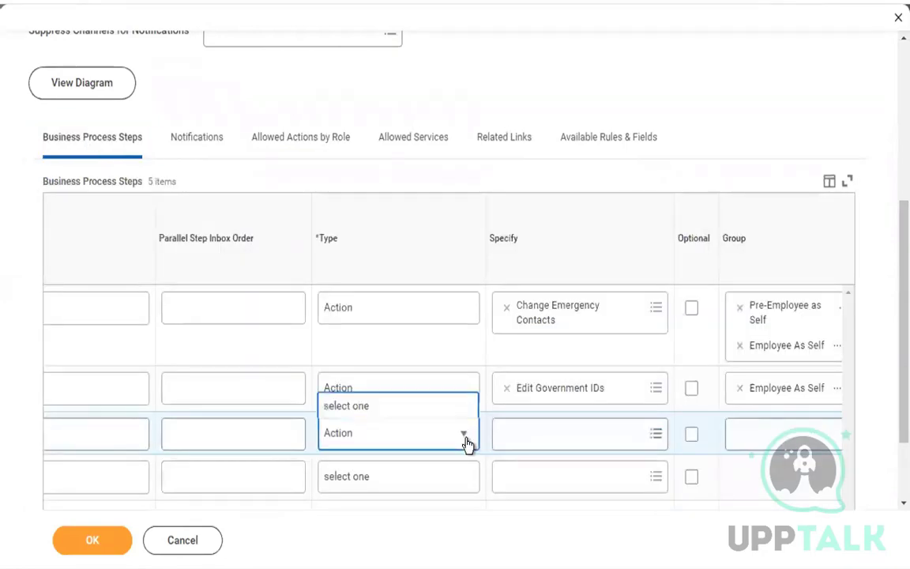
click(374, 385)
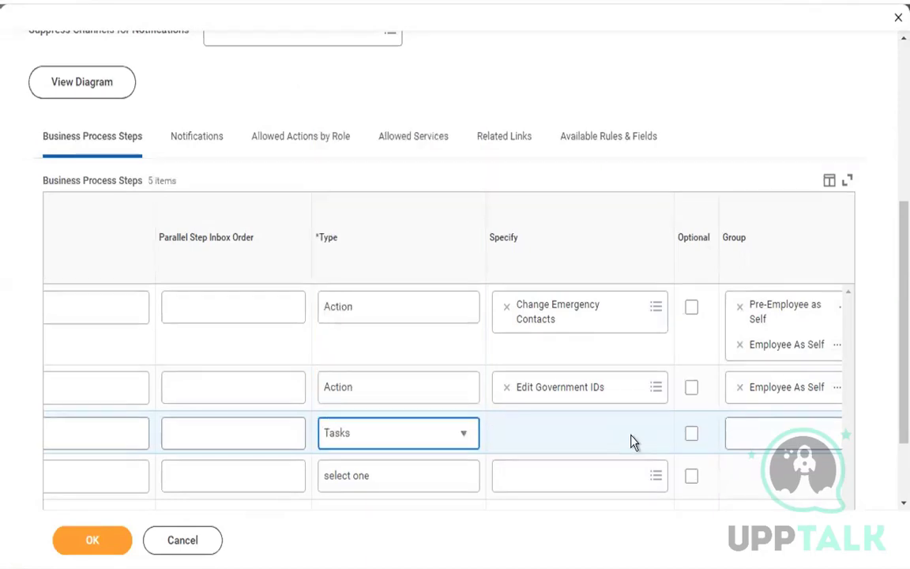
scroll(632, 441, right, 5)
click(595, 433)
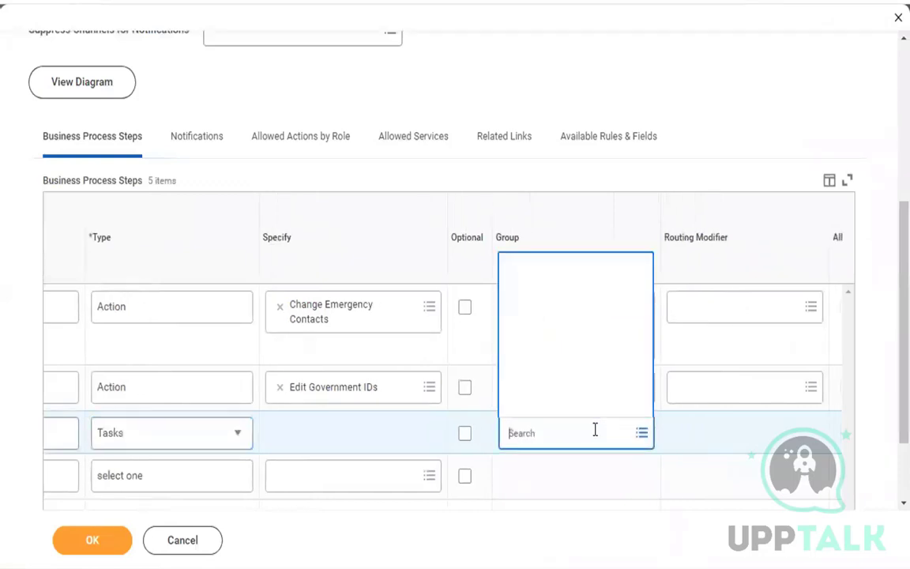
text(employ)
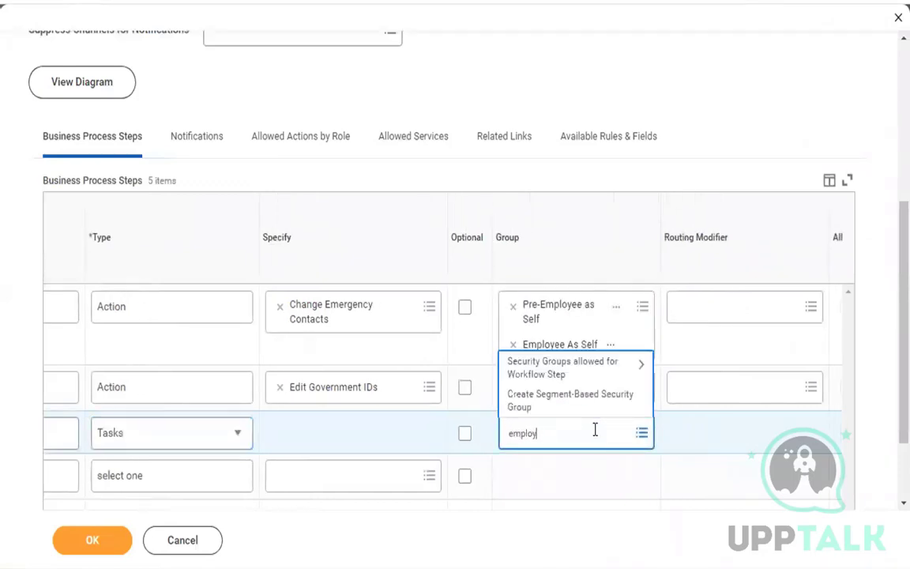
text(ee as self)
key(Return)
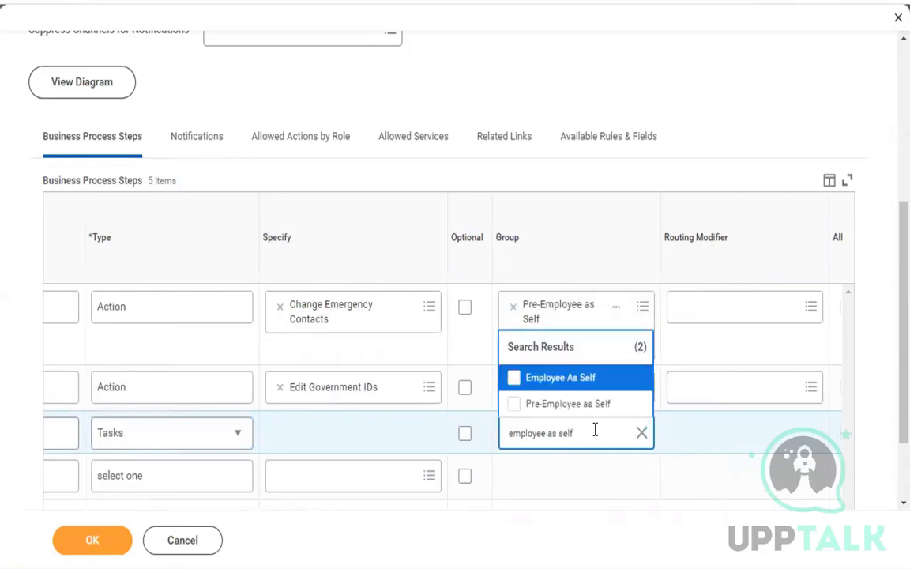
click(598, 382)
click(720, 133)
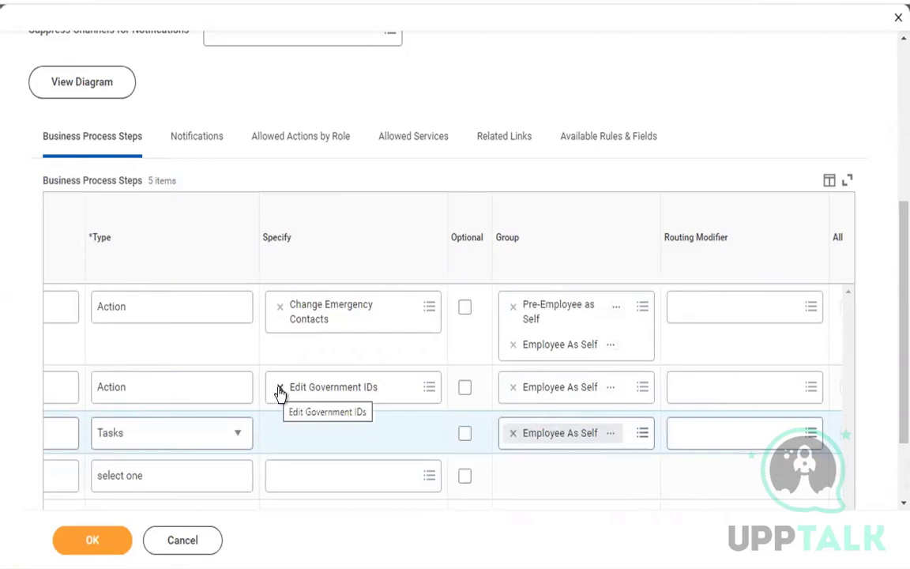
Choose Change Veteran Status Identification in the second b row's Specify field, replacing Edit Government IDs.
click(369, 393)
click(369, 393)
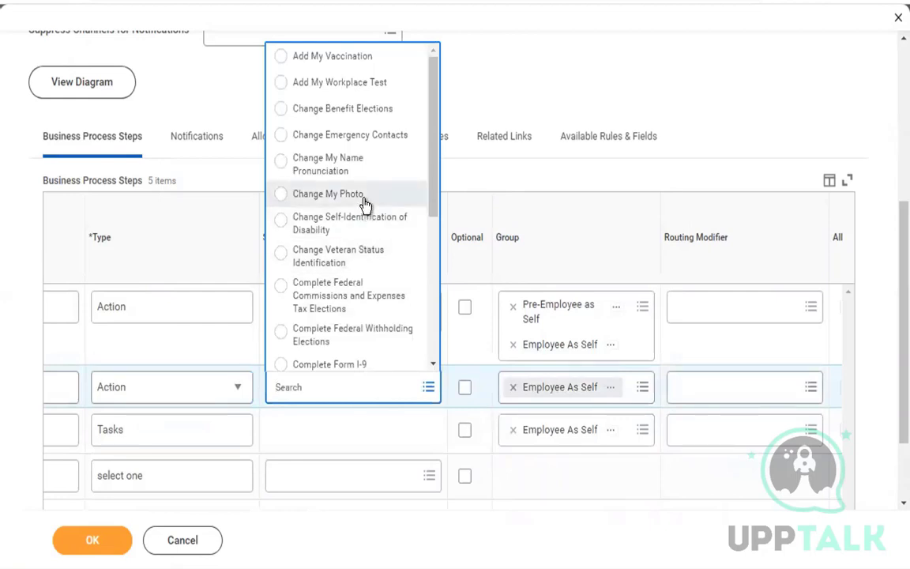
click(357, 261)
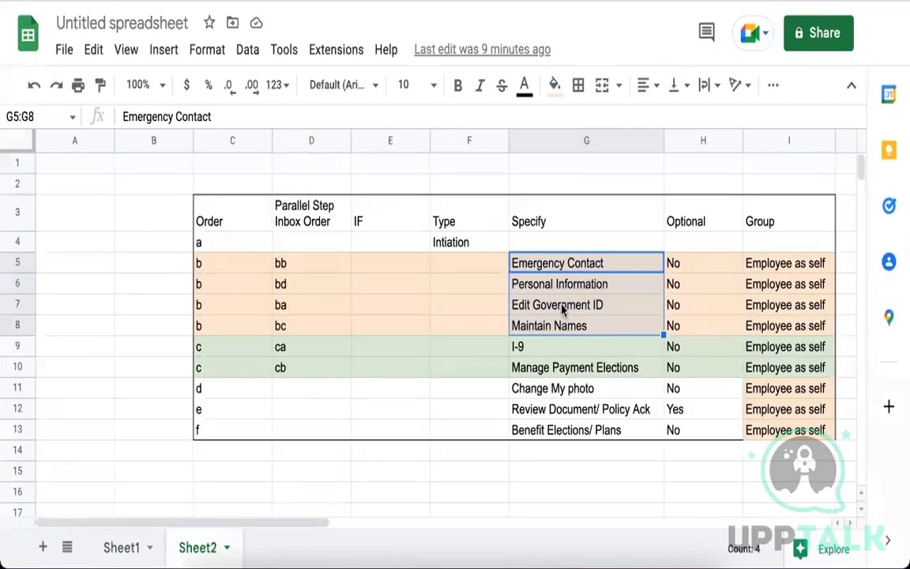
click(563, 311)
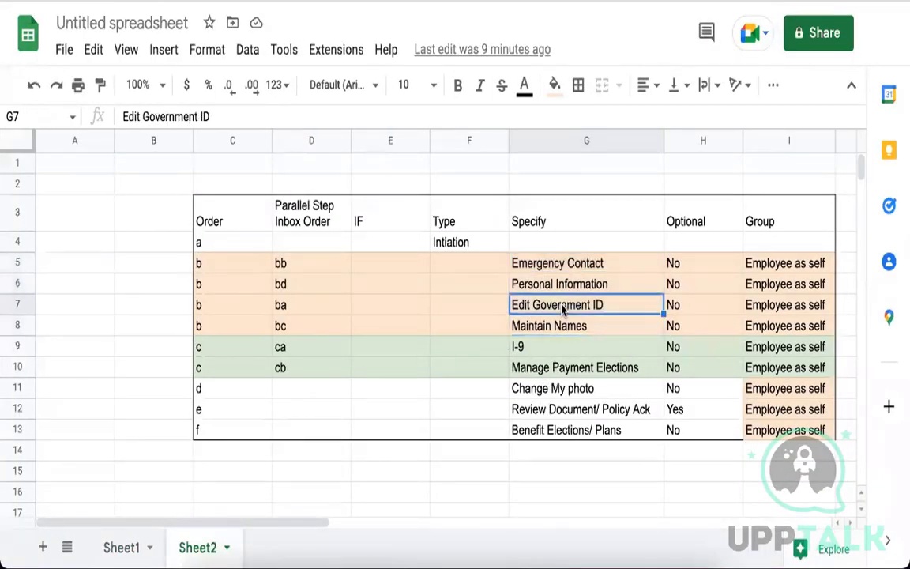
text(Vete)
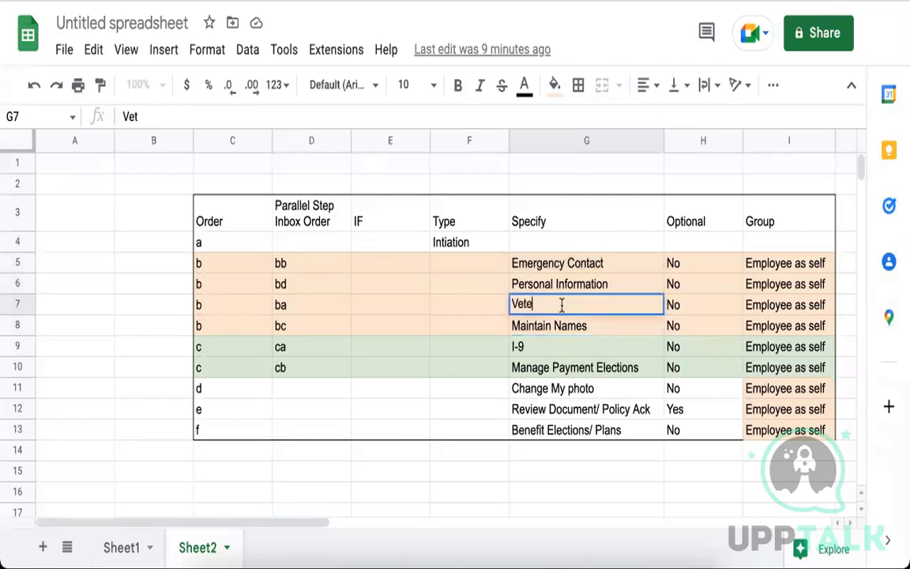
text(ran Status)
key(Return)
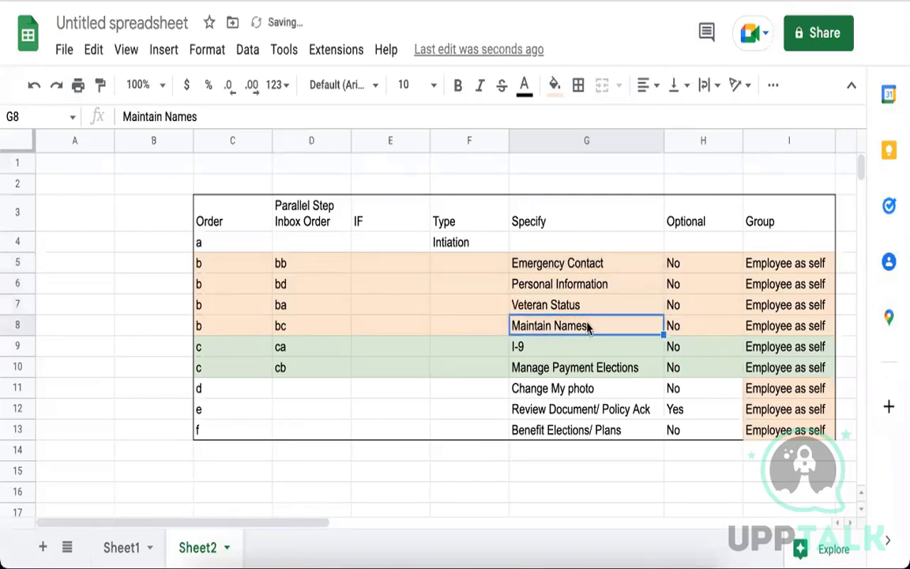
click(583, 284)
click(569, 264)
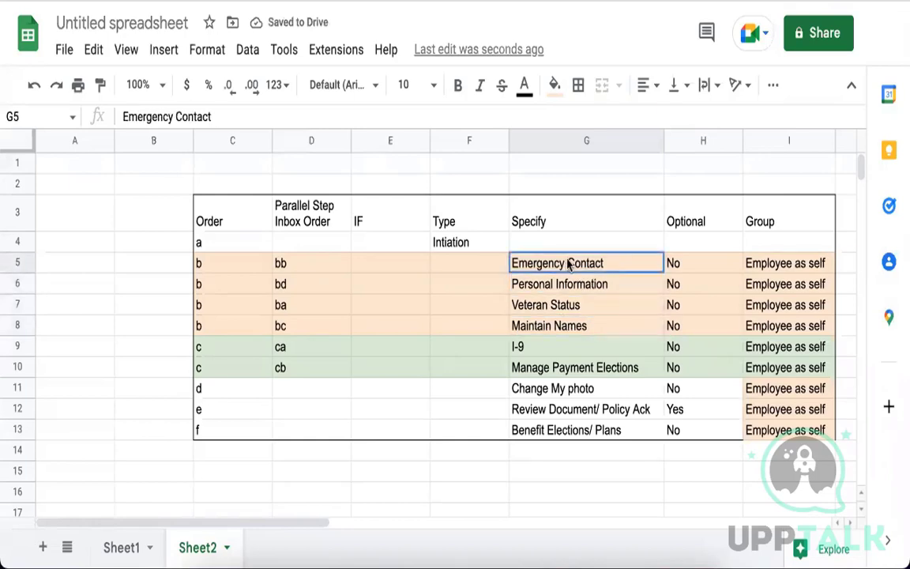
click(556, 306)
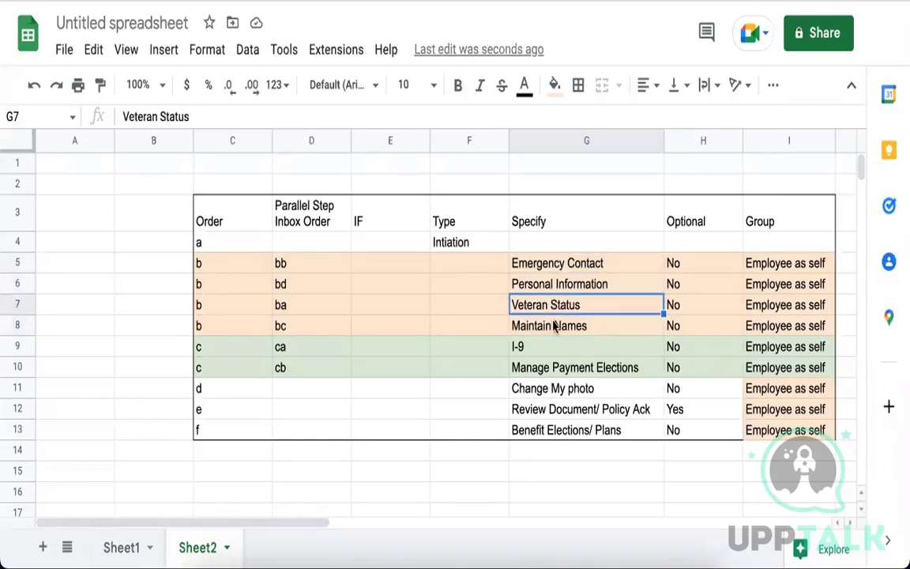
click(555, 328)
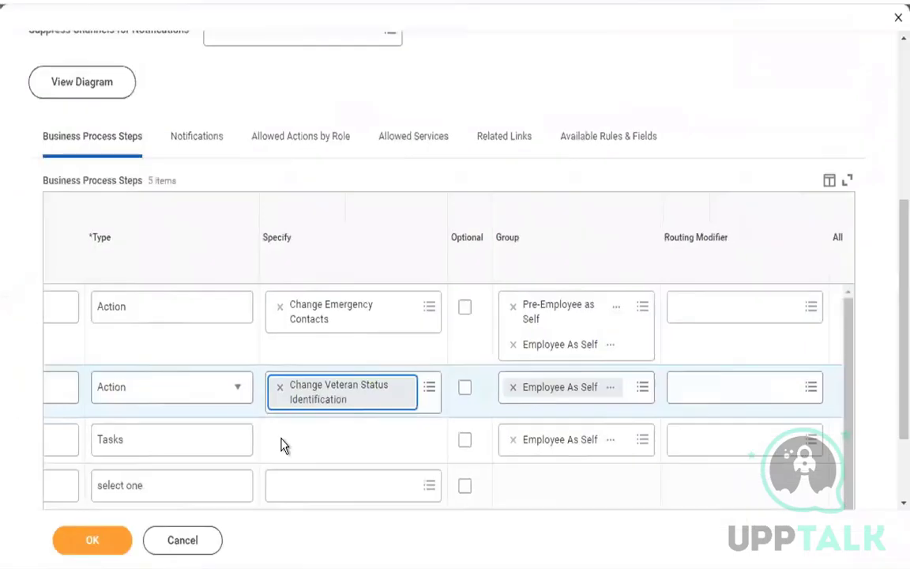
Make the empty last step a Tasks step for the Employee As Self group and apply the changes.
scroll(284, 445, left, 2)
click(293, 491)
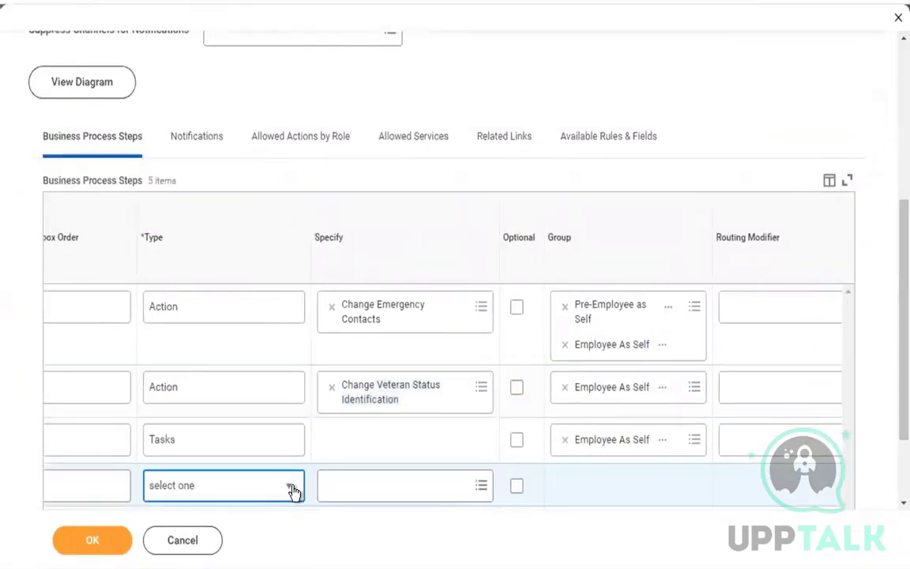
click(293, 490)
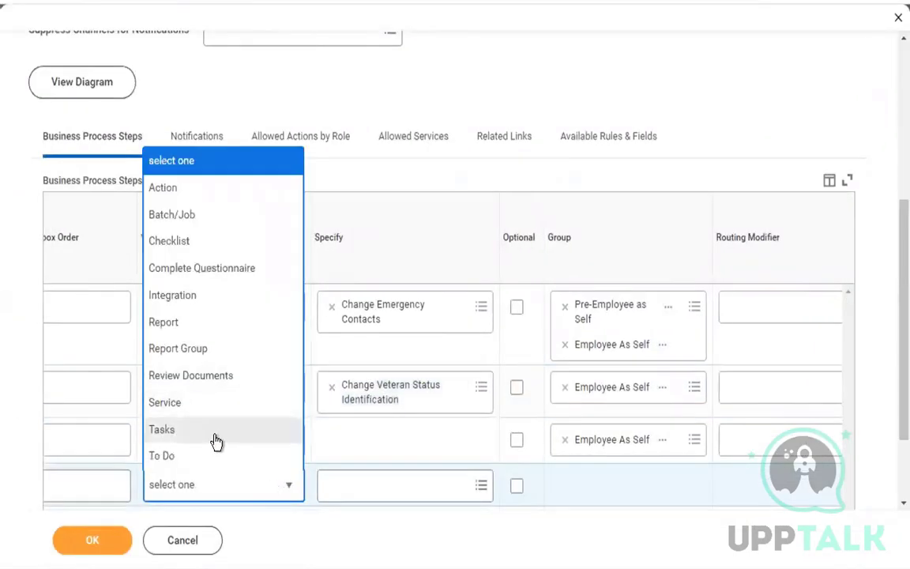
click(219, 431)
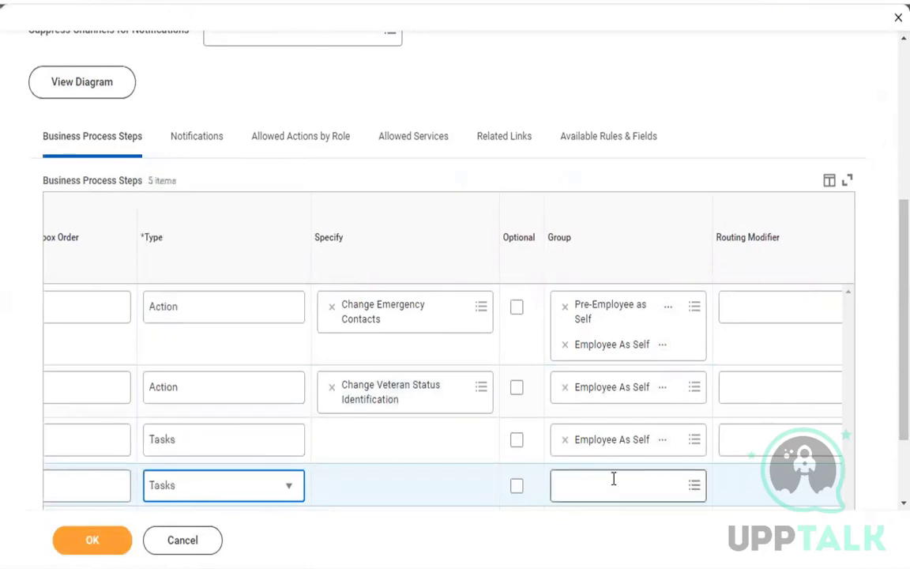
click(613, 480)
text(employee a)
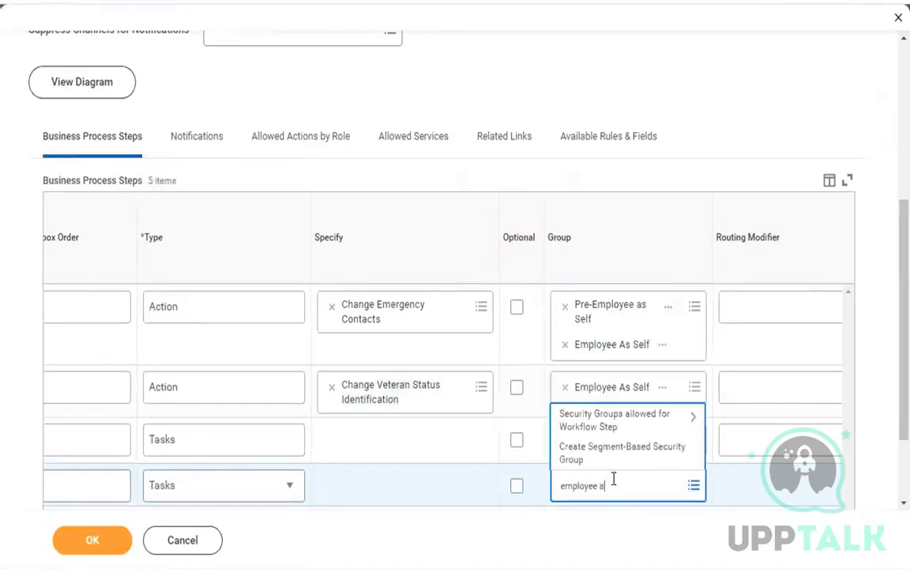
text(s self)
key(Return)
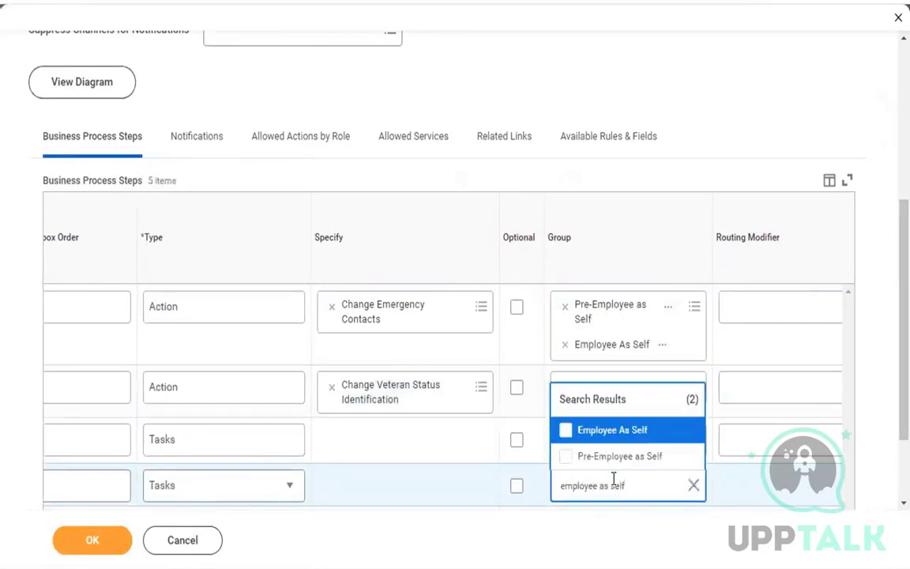
key(Return)
click(442, 457)
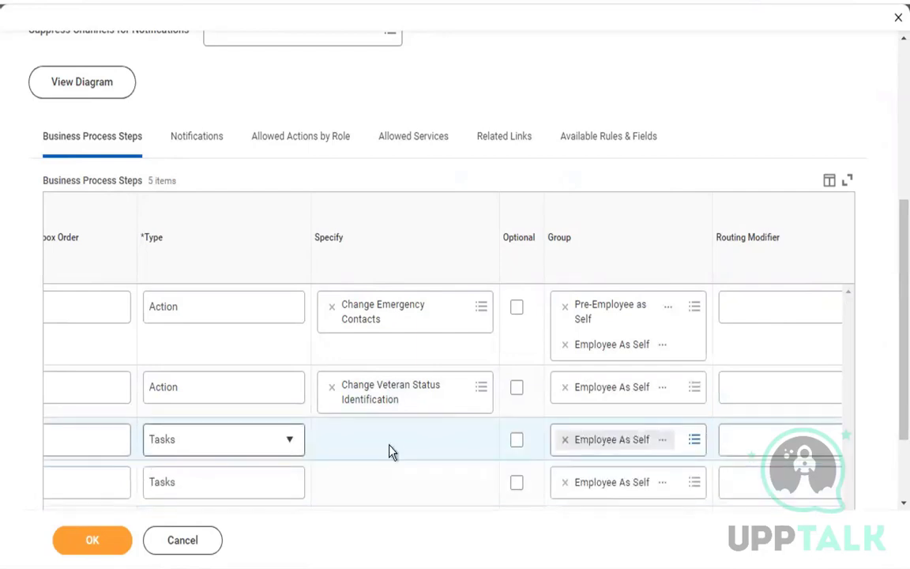
scroll(390, 444, left, 1)
scroll(391, 444, left, 2)
scroll(390, 444, down, 2)
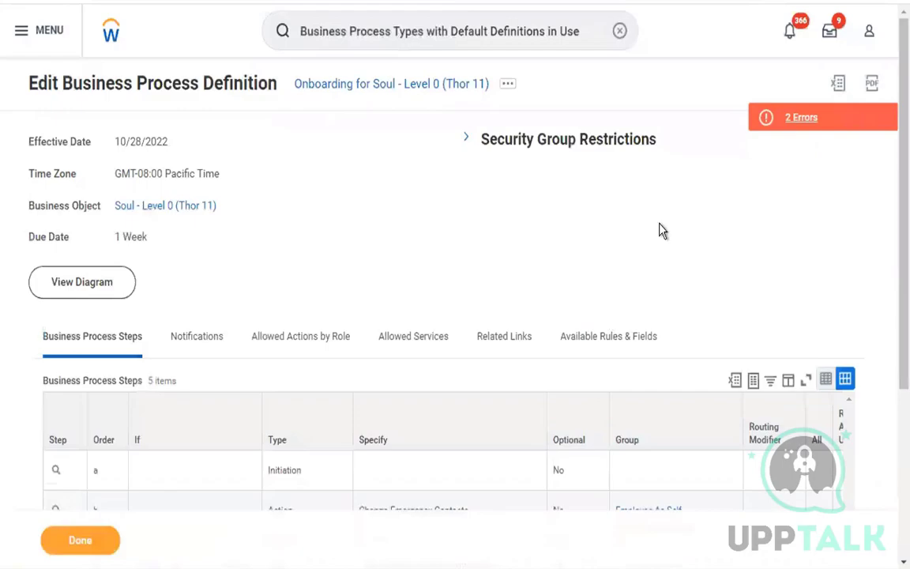
click(794, 123)
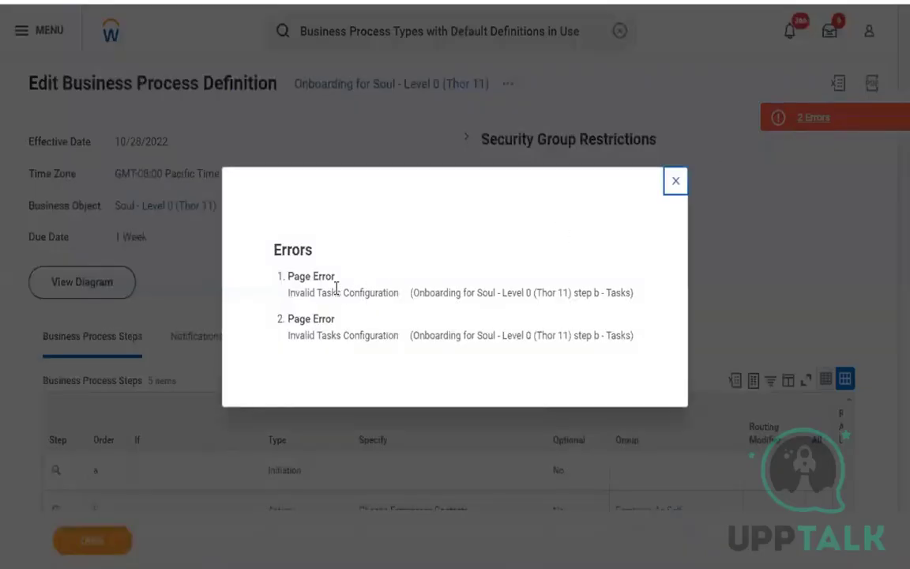
click(676, 180)
scroll(338, 248, down, 3)
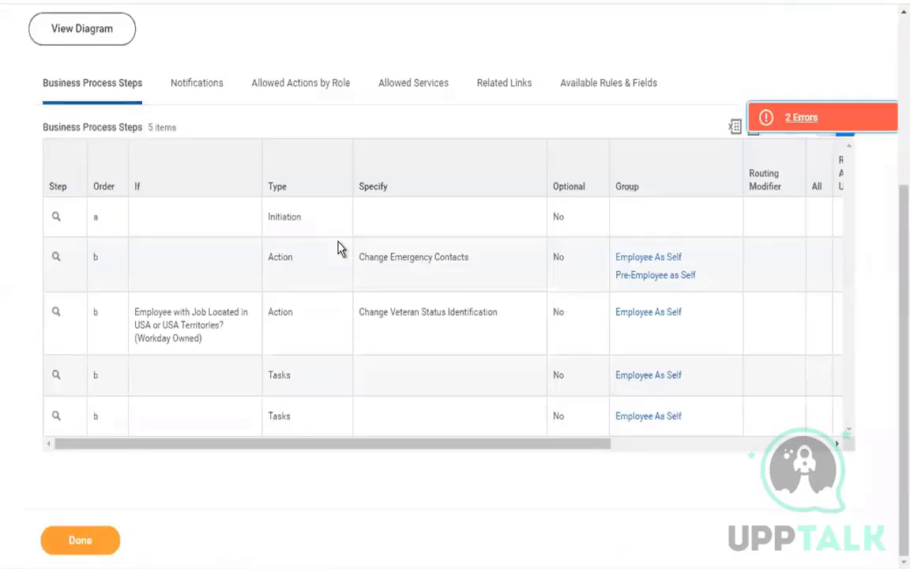
mouse_move(71, 386)
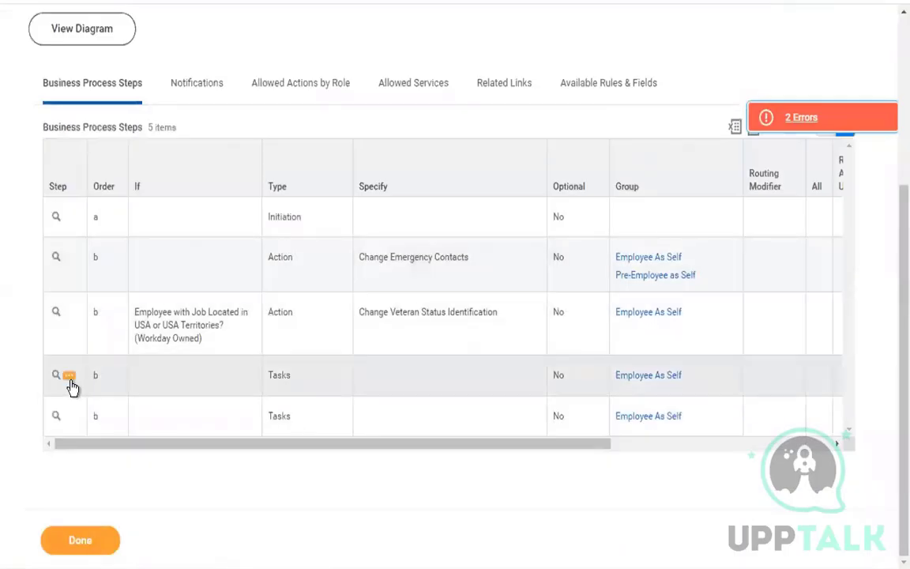
scroll(455, 59, up, 3)
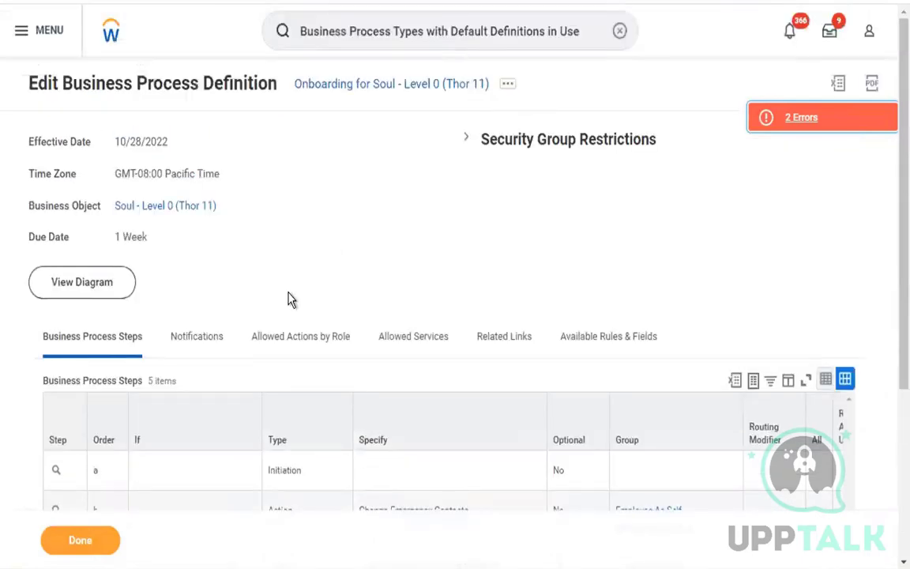
scroll(288, 299, down, 3)
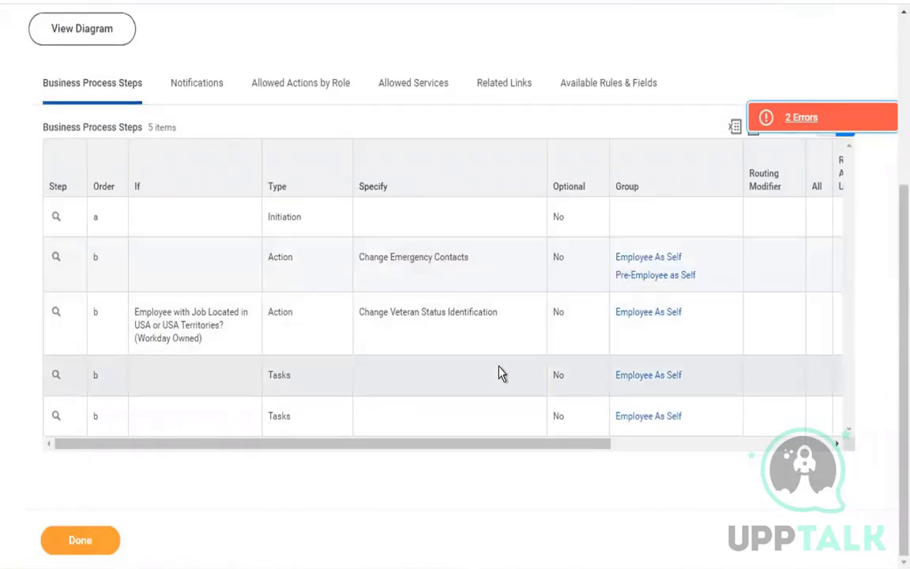
Configure step b's tasks to run the Personal Information Change business process.
click(68, 377)
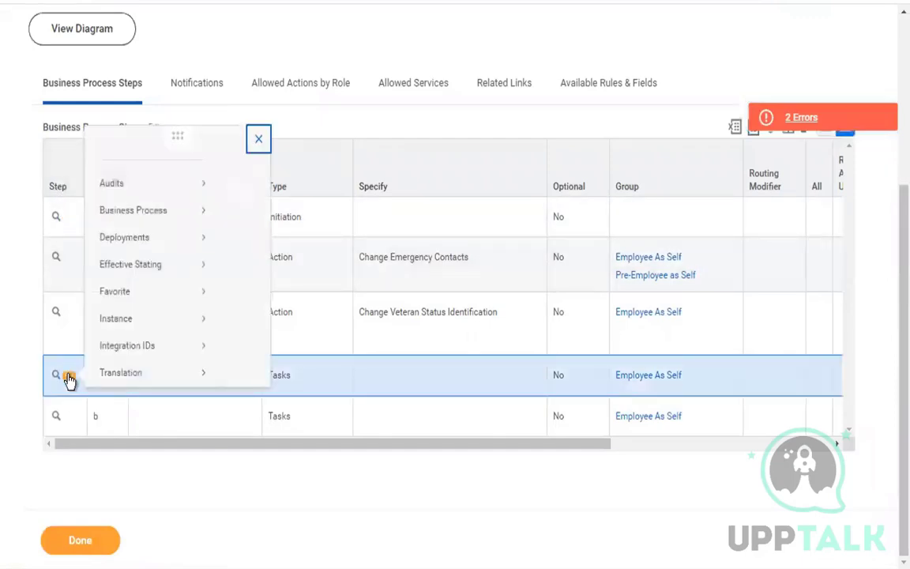
mouse_move(166, 218)
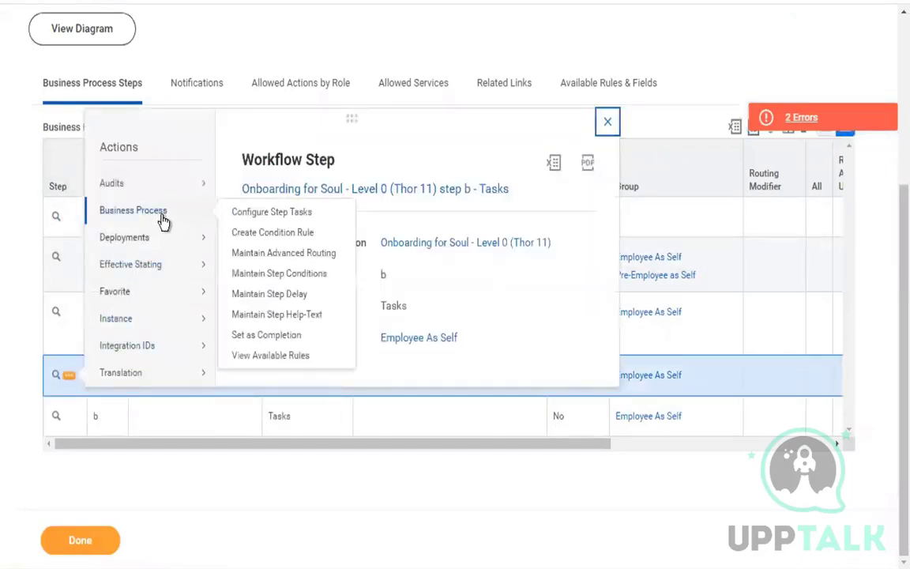
click(306, 220)
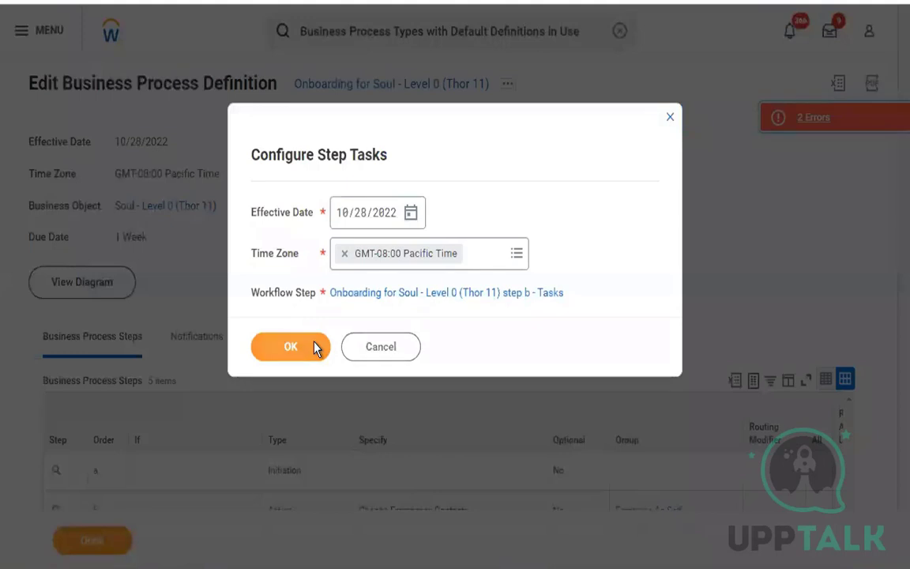
click(316, 348)
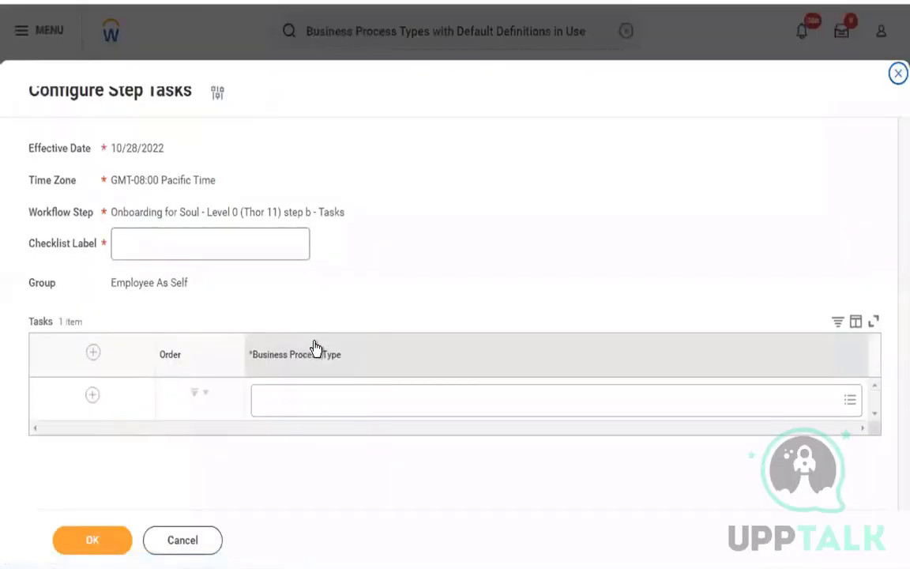
click(382, 401)
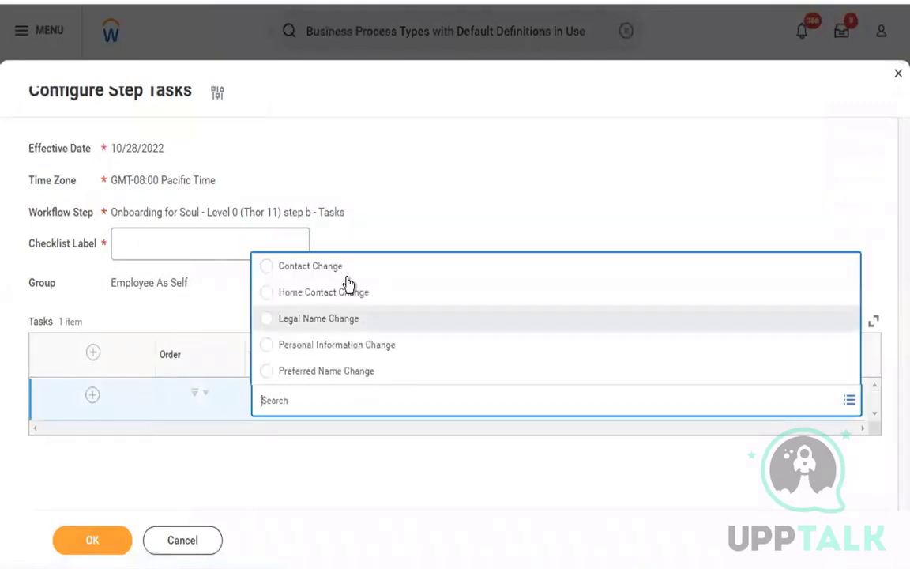
click(351, 355)
Give the task the checklist label 'Update Personal Information' and save the configuration.
click(236, 237)
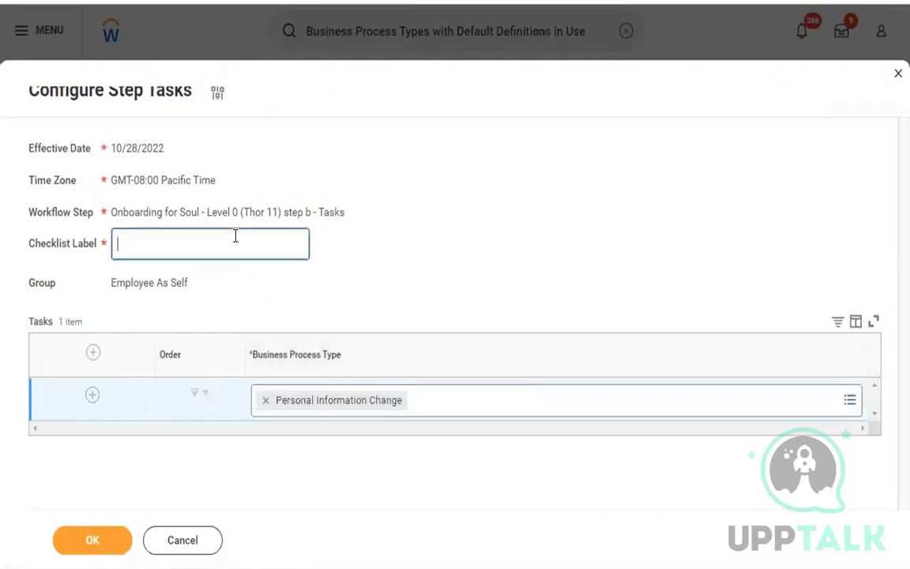
text(Updat)
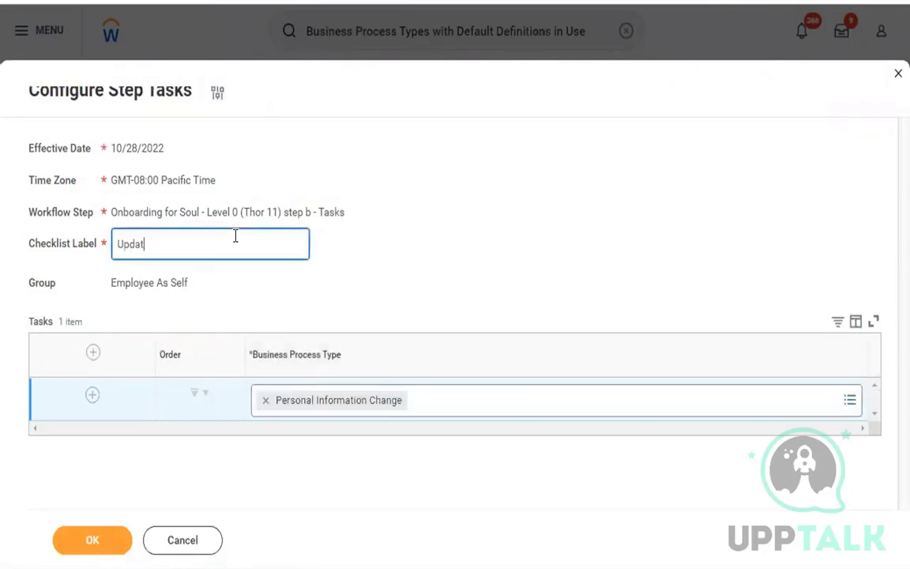
text(e persona)
key(BackSpace)
key(BackSpace)
key(BackSpace)
key(BackSpace)
key(BackSpace)
text(Personal informatin)
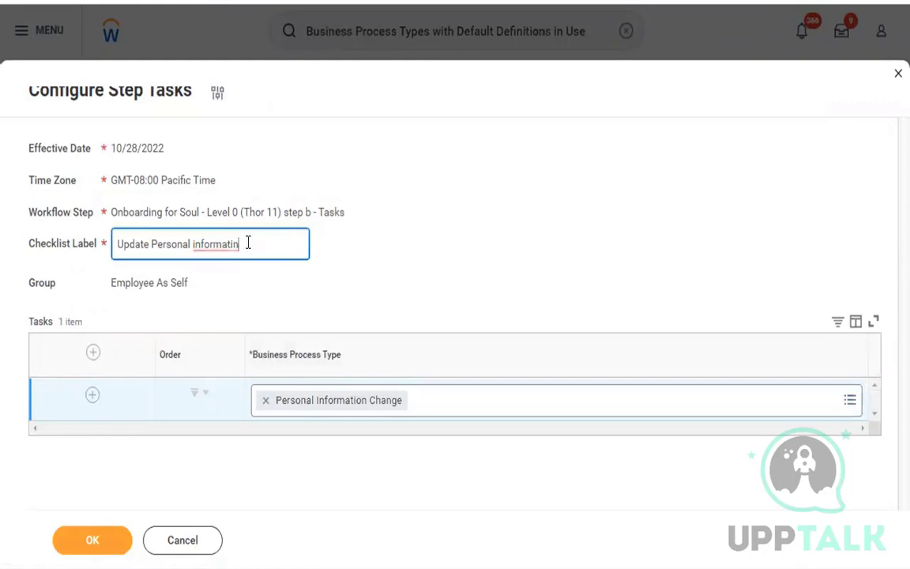
key(BackSpace)
text(on)
click(197, 244)
key(BackSpace)
text(I)
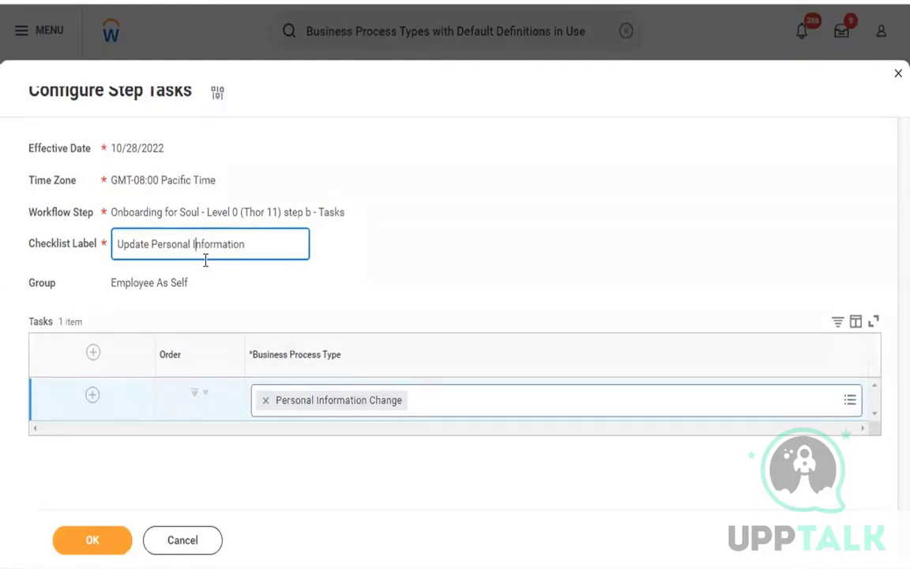
click(100, 541)
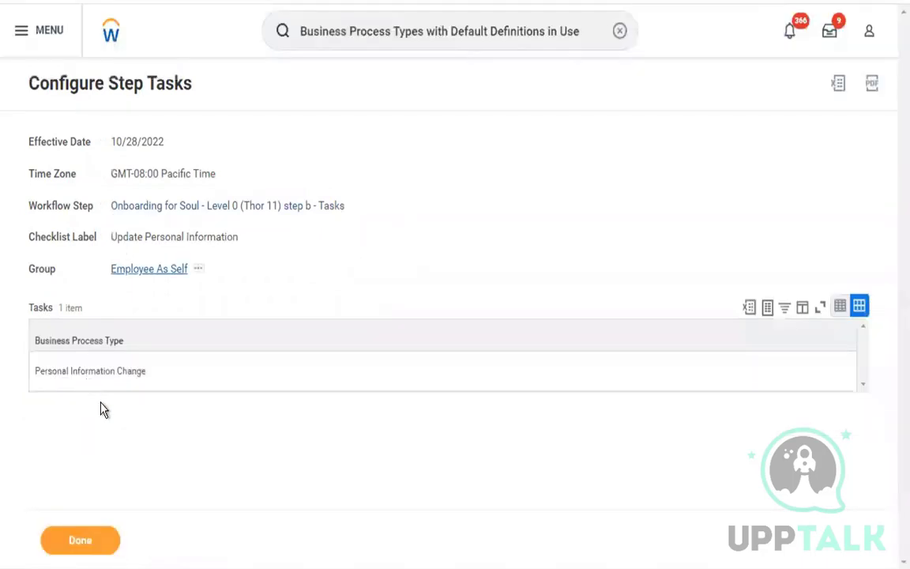
Finish the task setup and return to the process definition.
click(104, 542)
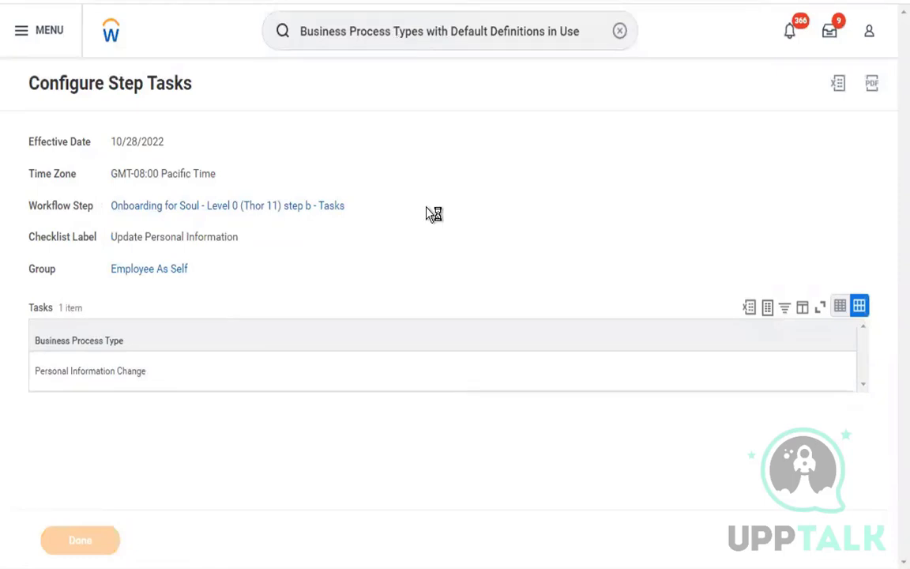
scroll(427, 213, down, 3)
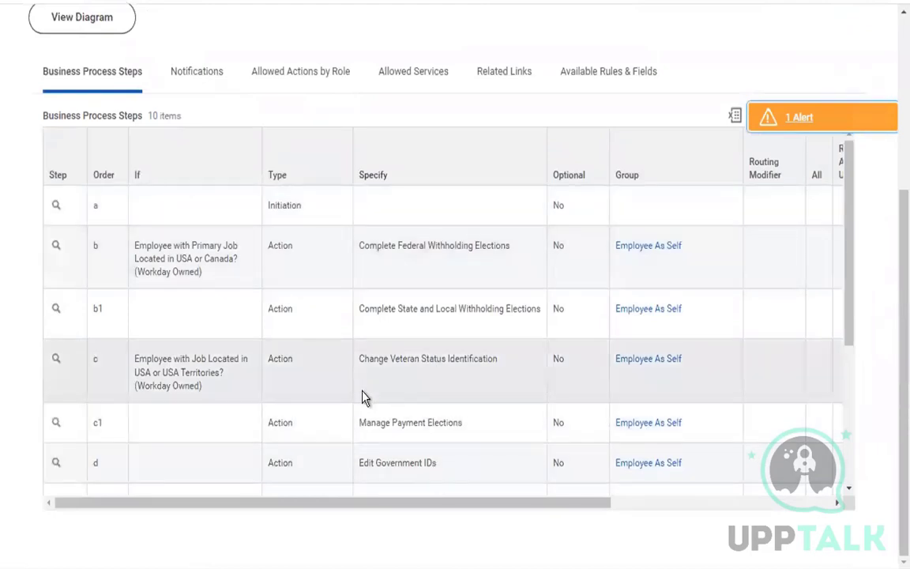
scroll(363, 398, up, 4)
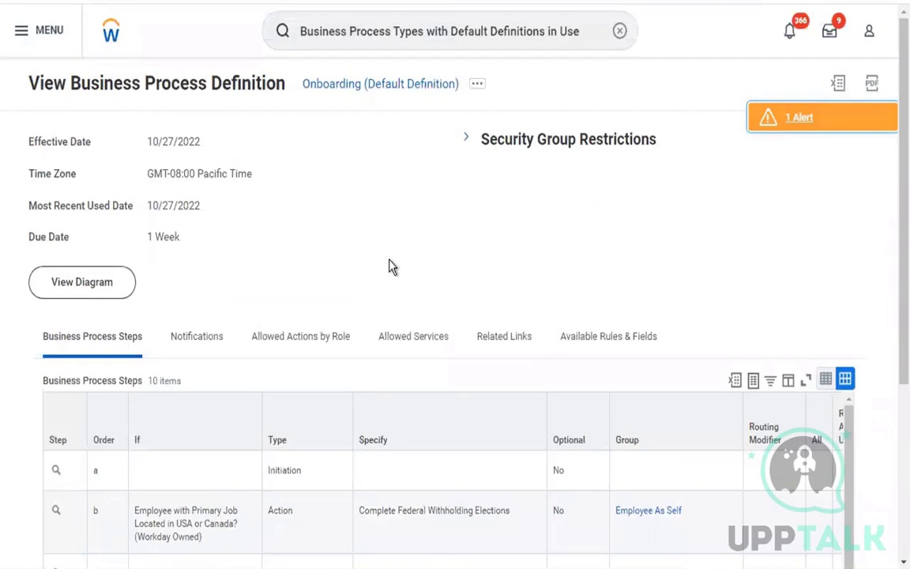
Search 'bp: soul' and open the Onboarding for Soul - Level 0 (Thor 11) definition.
triple_click(356, 36)
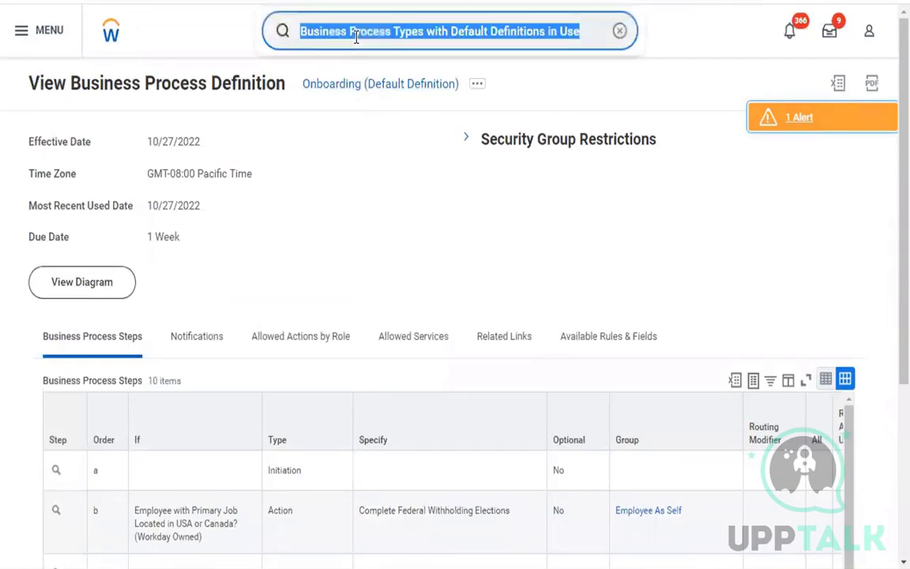
text(bp: soul)
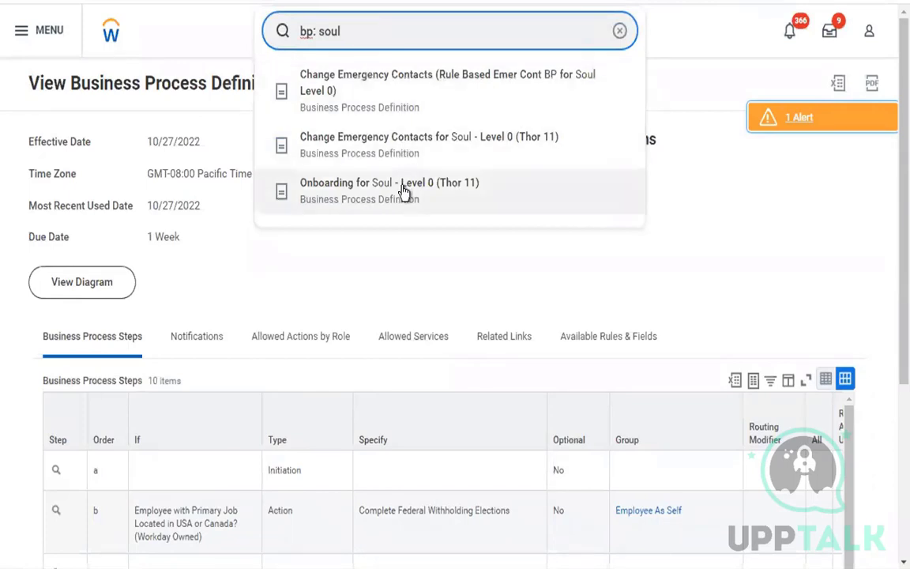
click(403, 189)
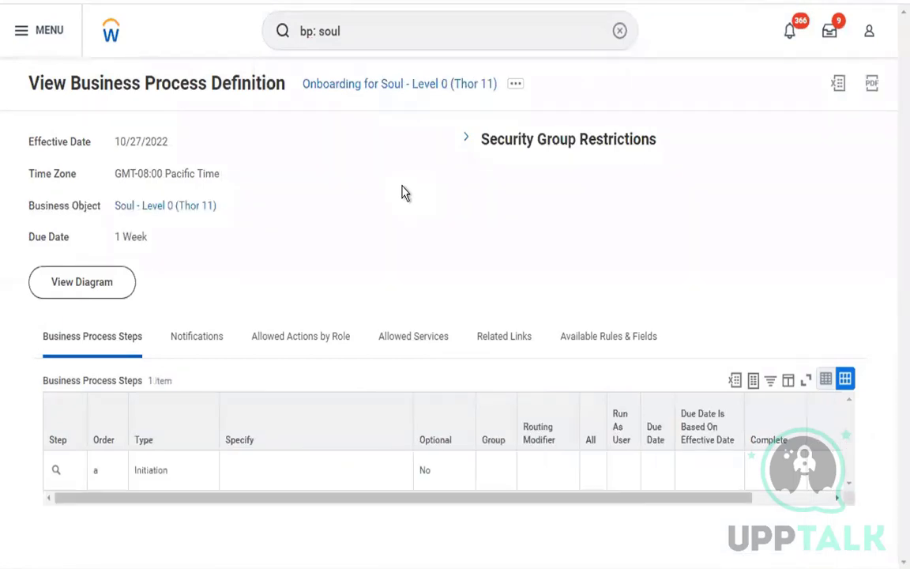
click(355, 36)
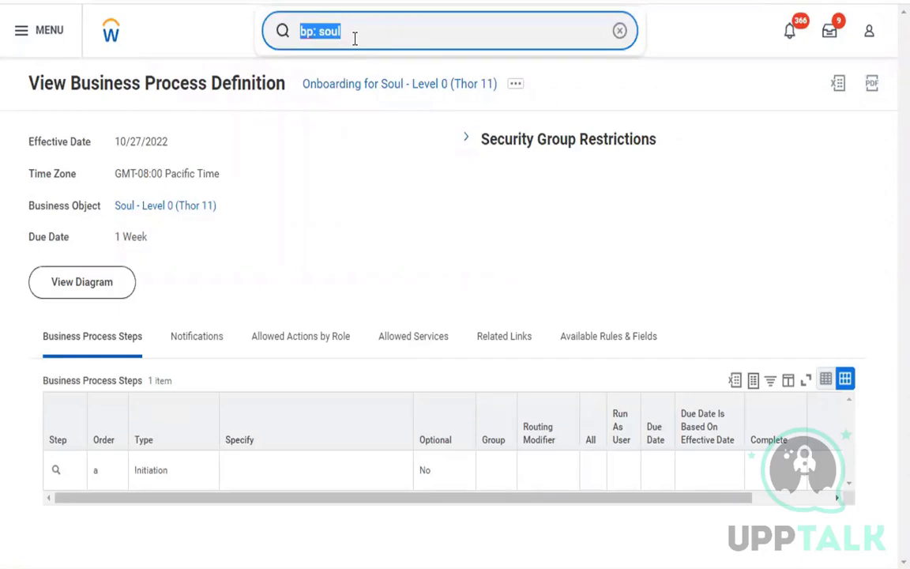
Search 'bus proc def in use' and open the Business Process Types with Default Definitions in Use report.
text(bus prc def in )
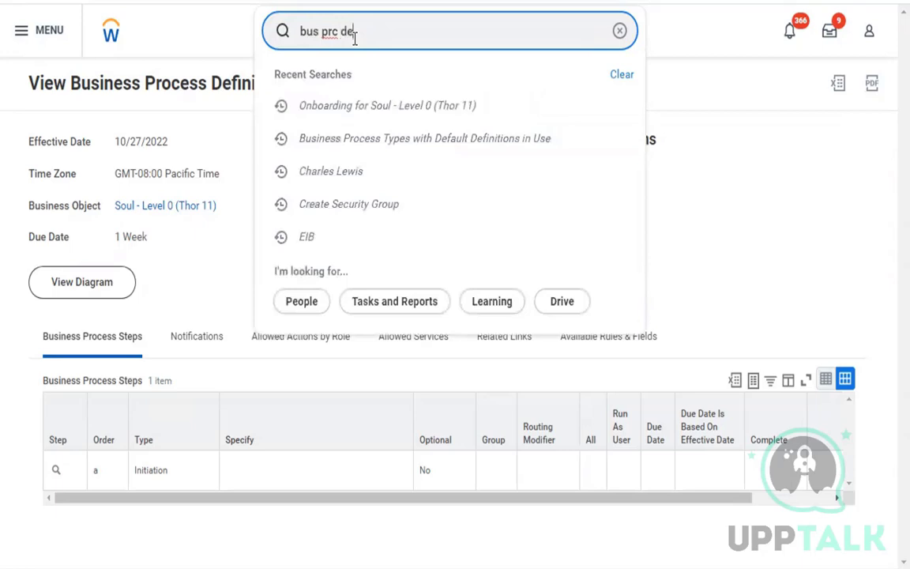
text(use)
key(Return)
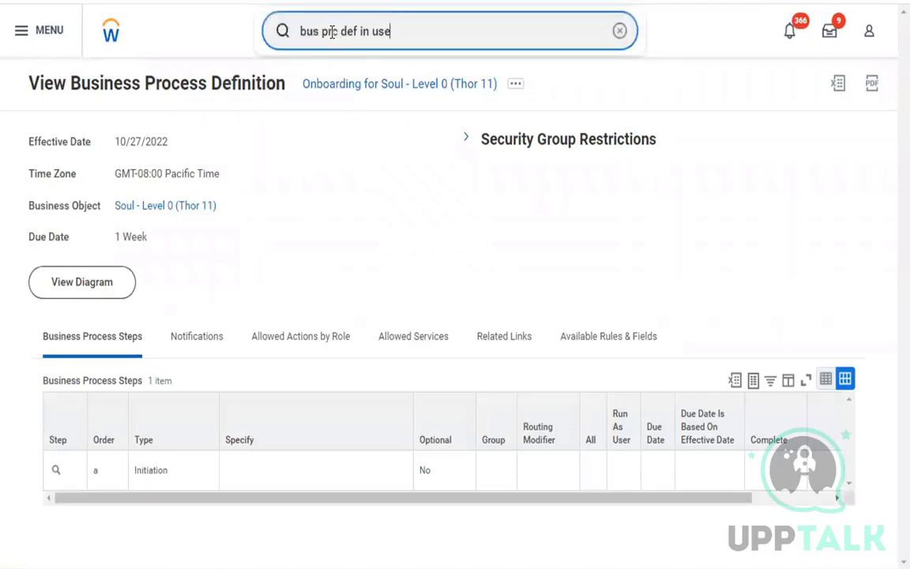
click(332, 32)
text(o)
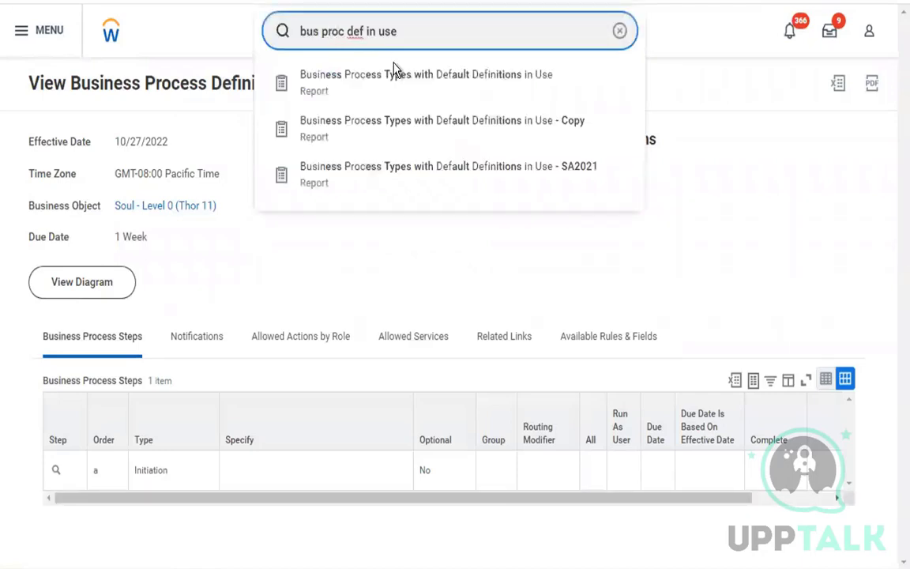
click(417, 90)
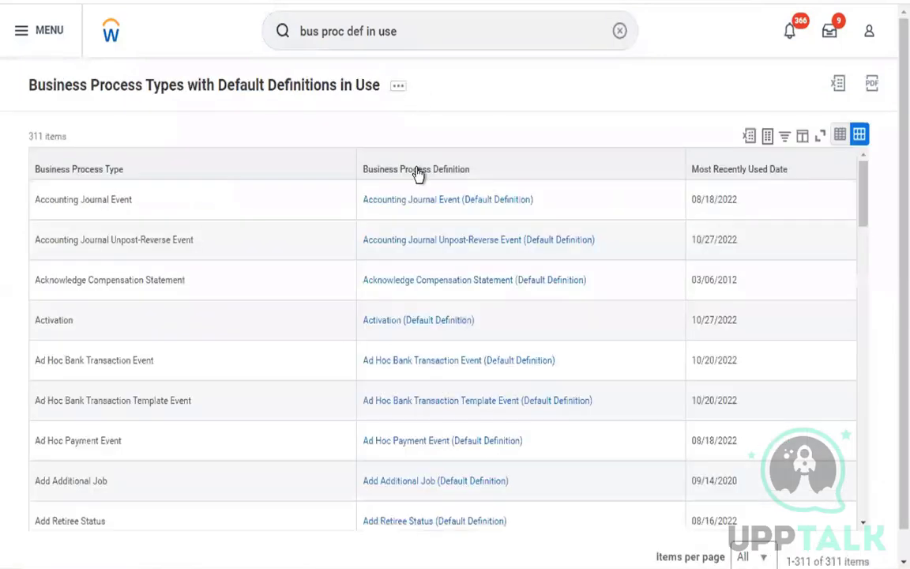
Filter the report's Business Process Definition column to Onboarding (Default Definition).
click(416, 172)
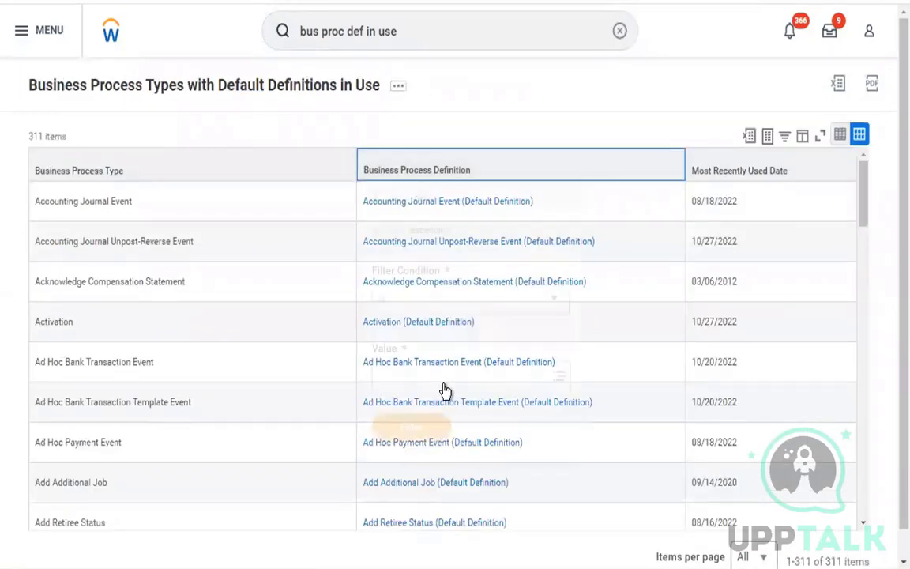
click(464, 378)
text(on)
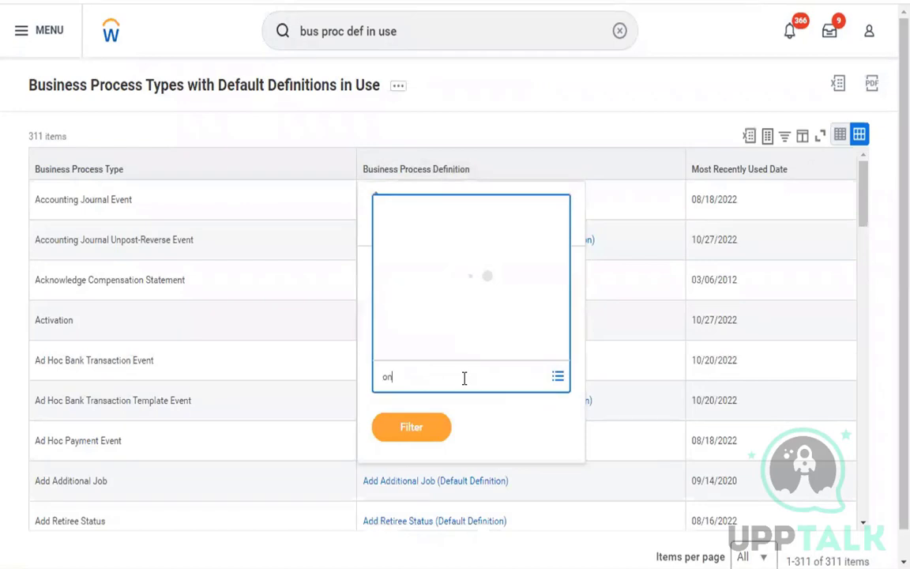
text(boaridng)
key(Return)
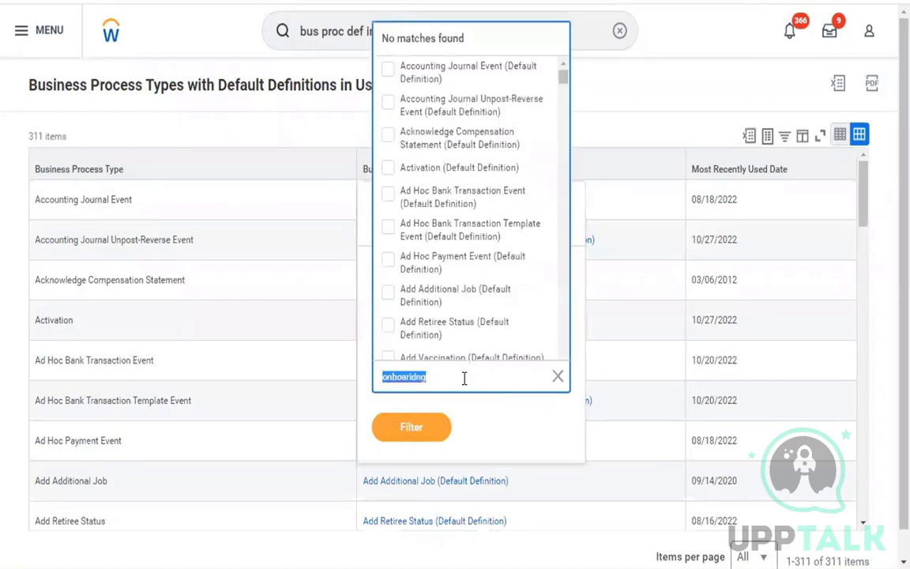
click(403, 385)
double_click(433, 382)
text(onboard)
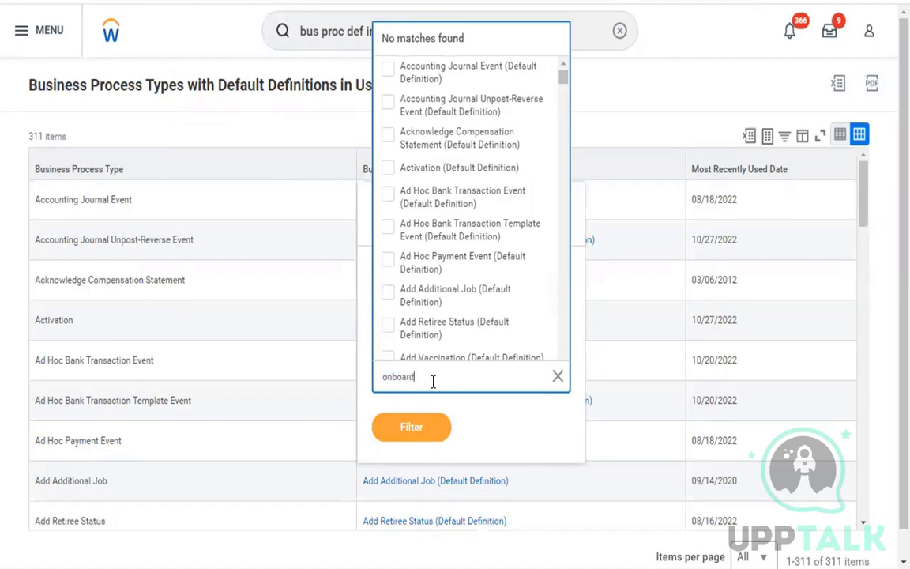
key(Return)
click(468, 325)
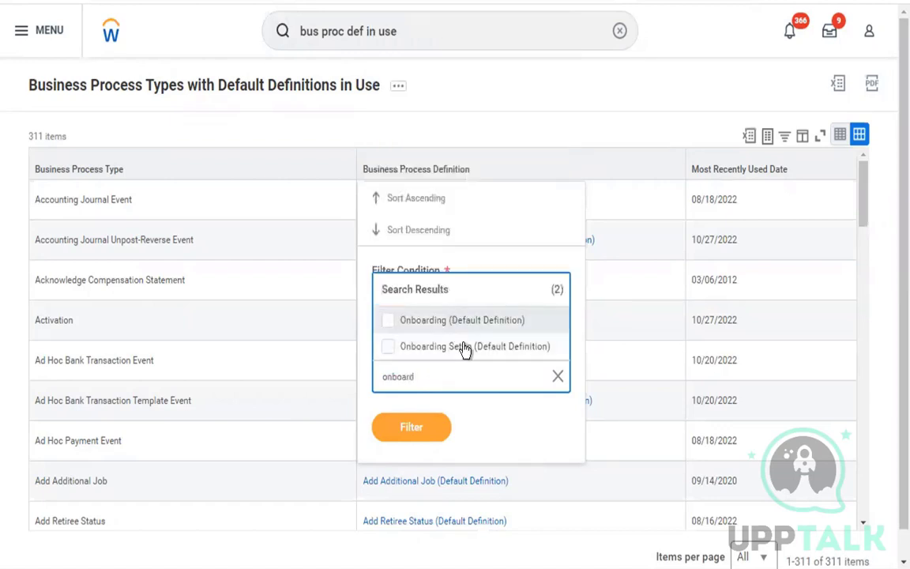
click(410, 460)
click(429, 435)
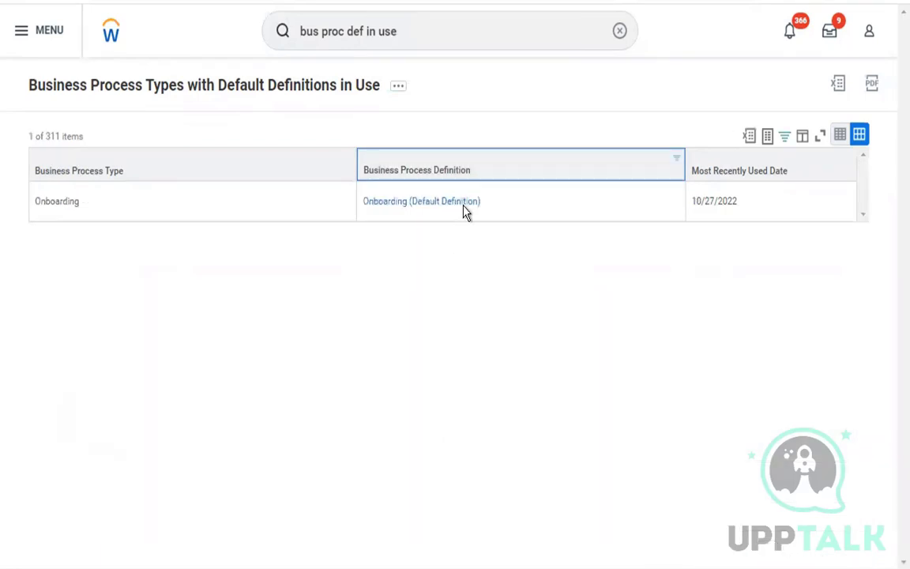
Open Onboarding (Default Definition) and look through its ten steps.
click(469, 200)
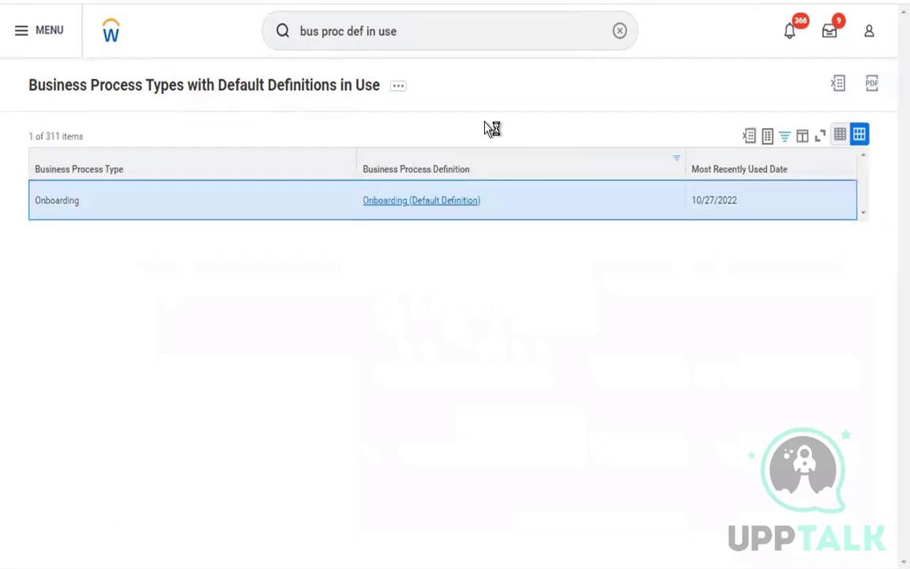
scroll(387, 228, down, 3)
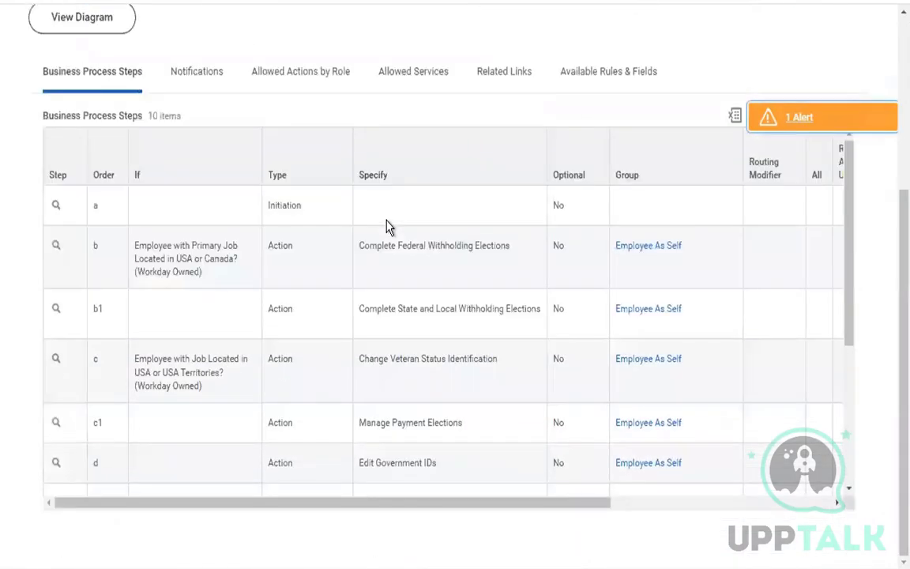
scroll(294, 376, down, 4)
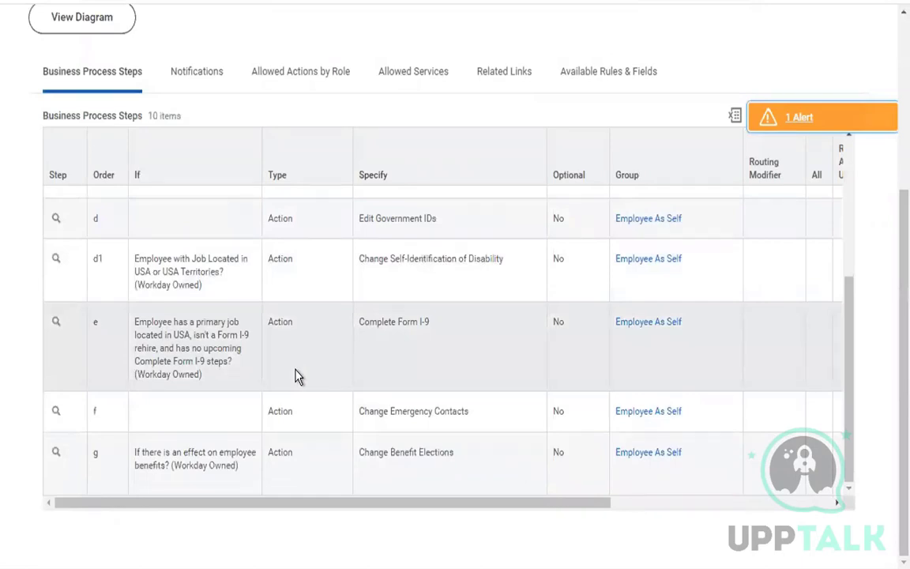
scroll(298, 377, up, 3)
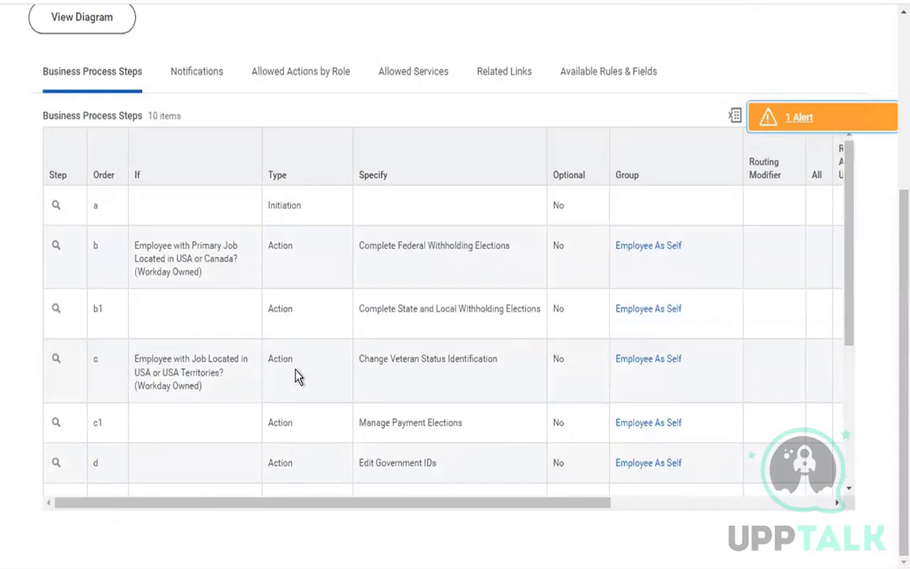
scroll(363, 220, up, 3)
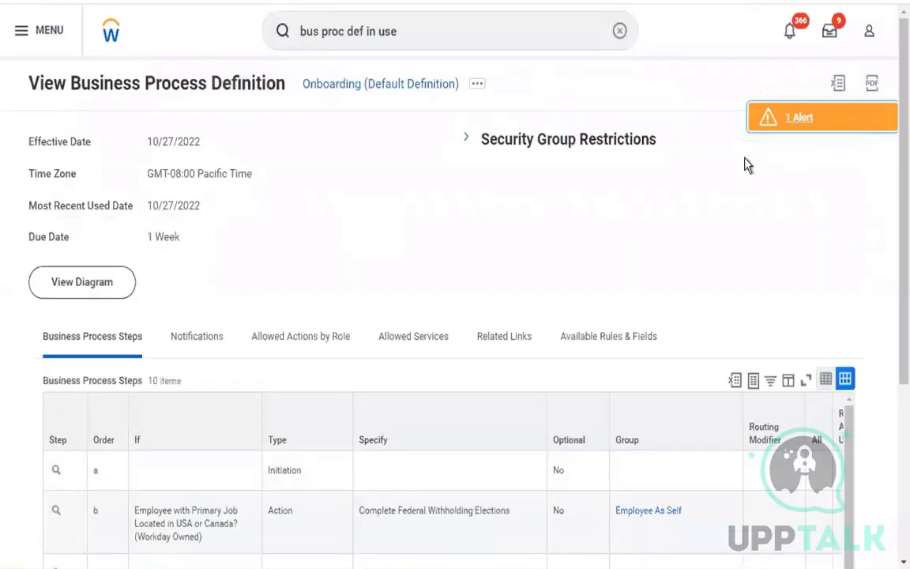
click(869, 35)
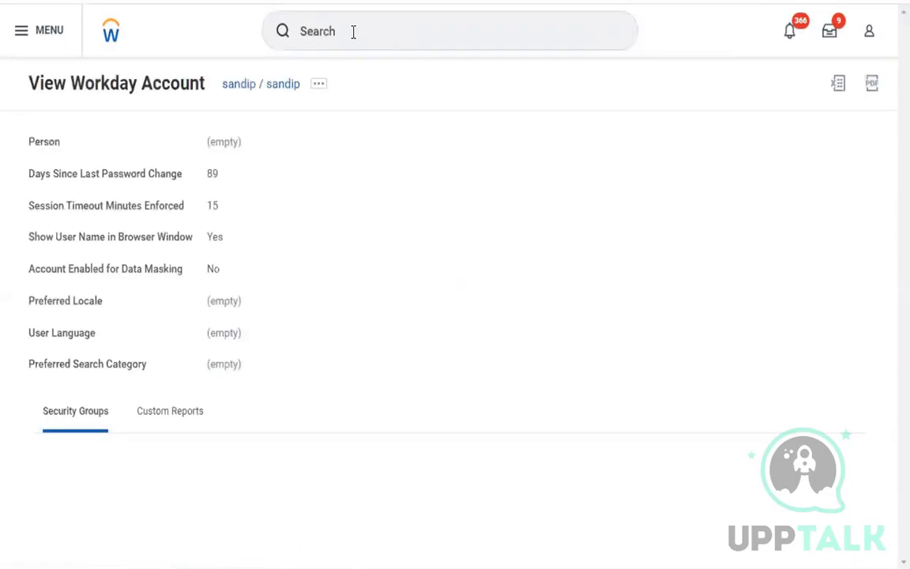
Reopen Onboarding for Soul - Level 0 (Thor 11) from the recent searches.
scroll(309, 35, down, 5)
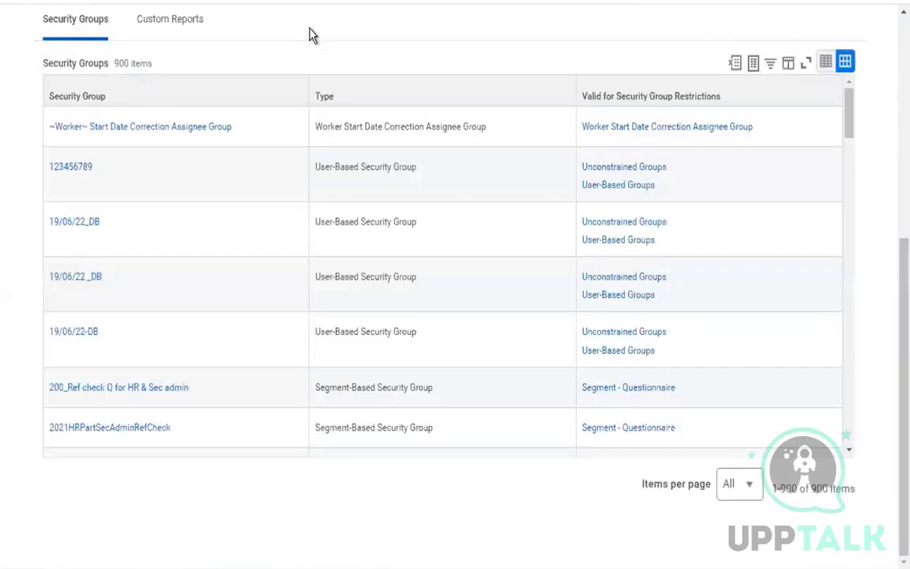
scroll(374, 54, up, 5)
click(358, 31)
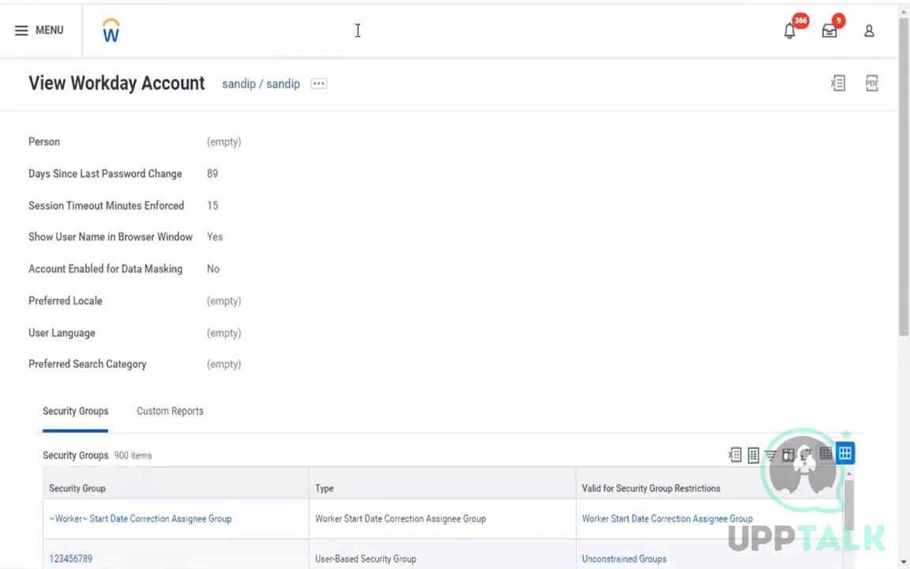
click(377, 139)
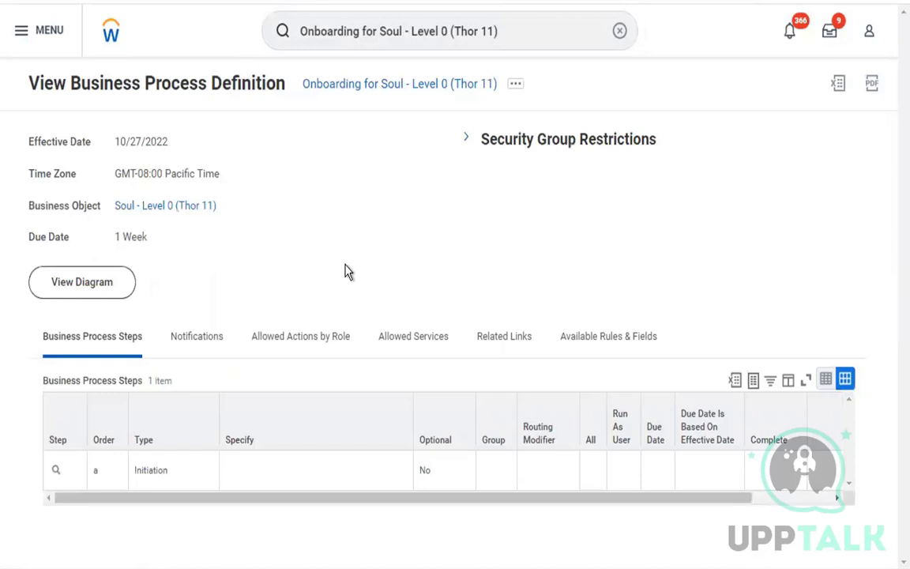
Open Edit Definition at the default effective date, see only Initiation step a, and cancel.
click(515, 84)
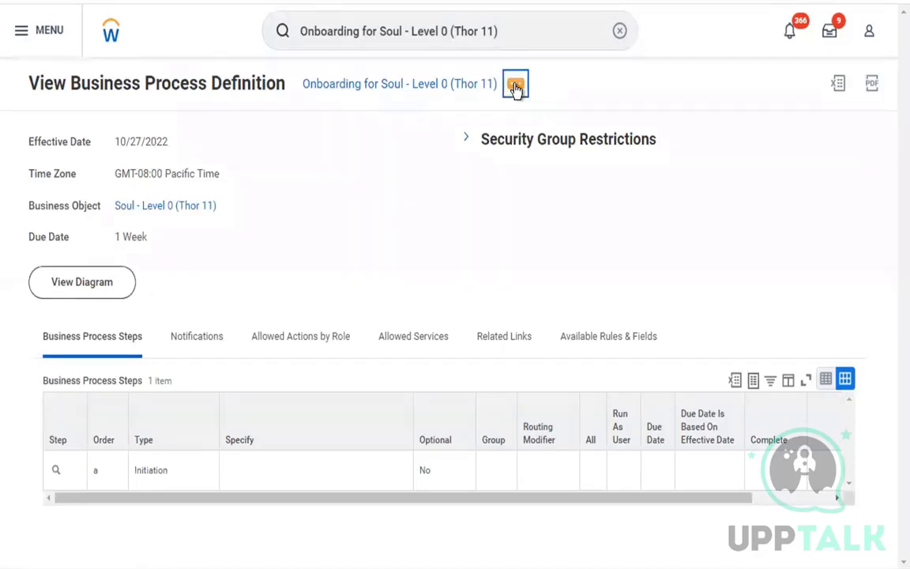
mouse_move(119, 179)
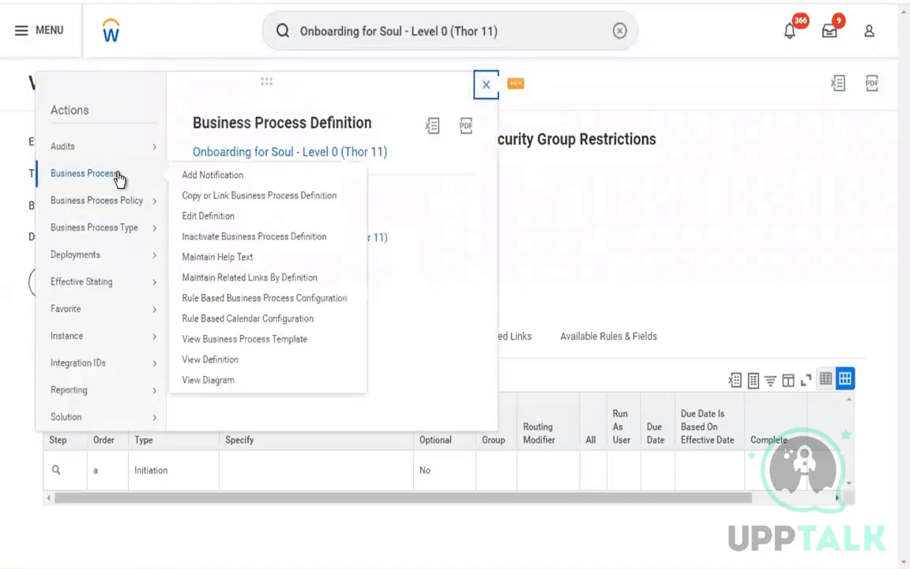
click(228, 217)
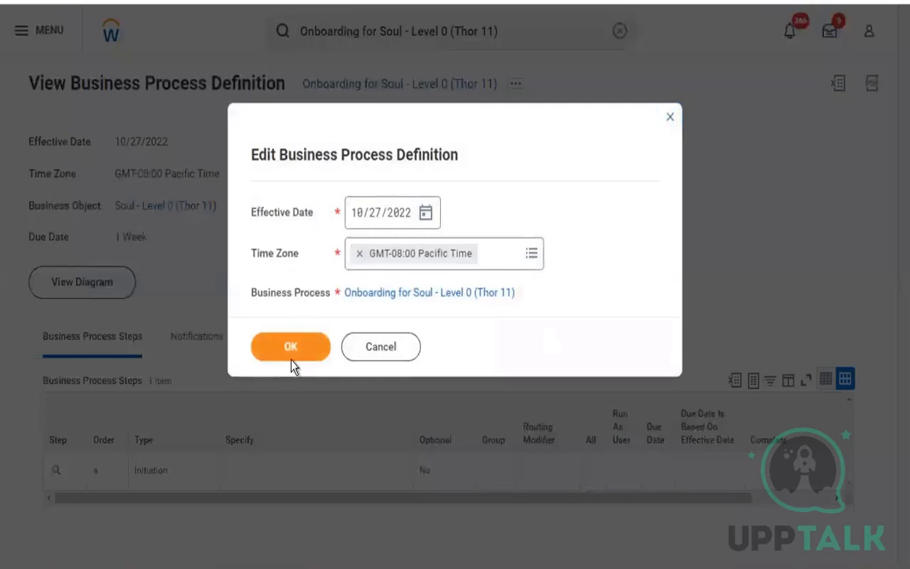
click(291, 348)
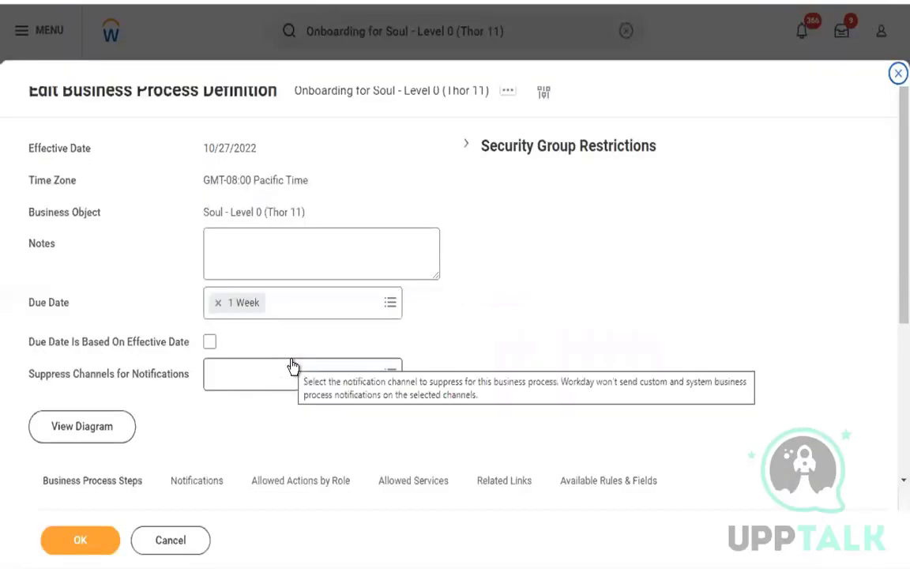
scroll(381, 345, down, 3)
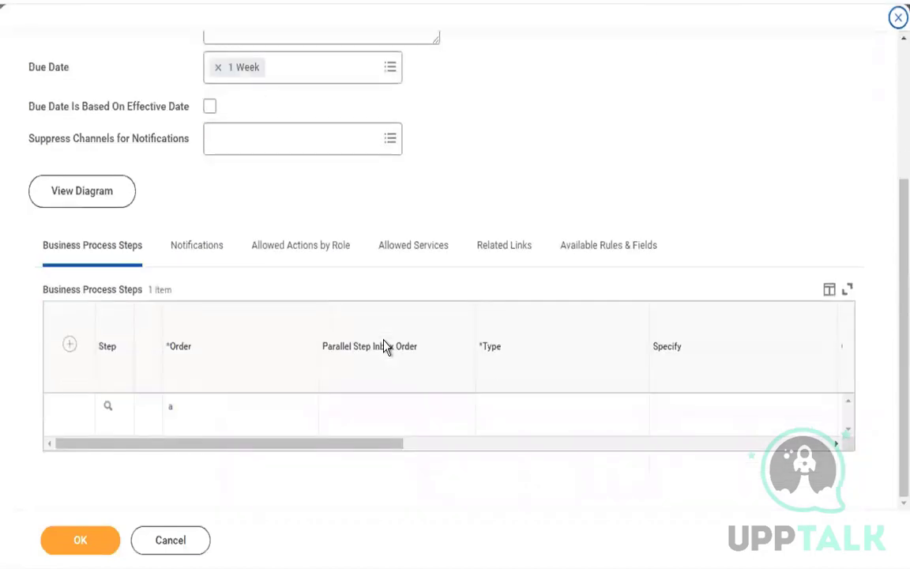
click(180, 543)
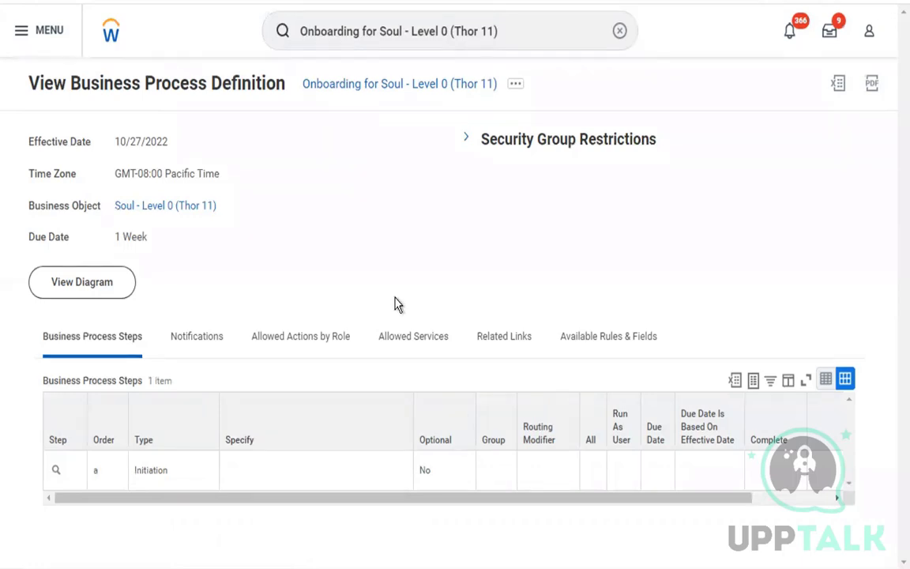
Open View Audit Entries for the Onboarding for Soul definition from Effective Stating.
click(514, 88)
mouse_move(124, 180)
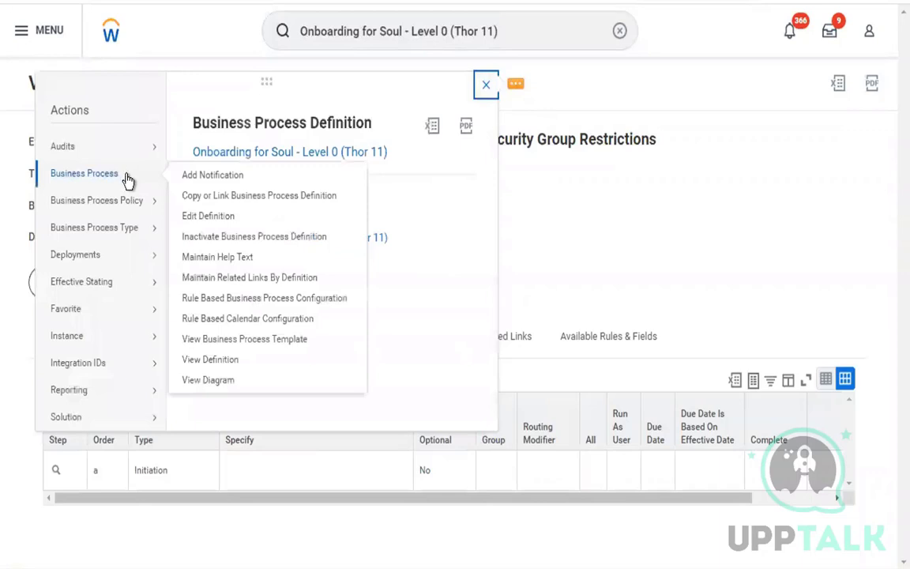
click(243, 361)
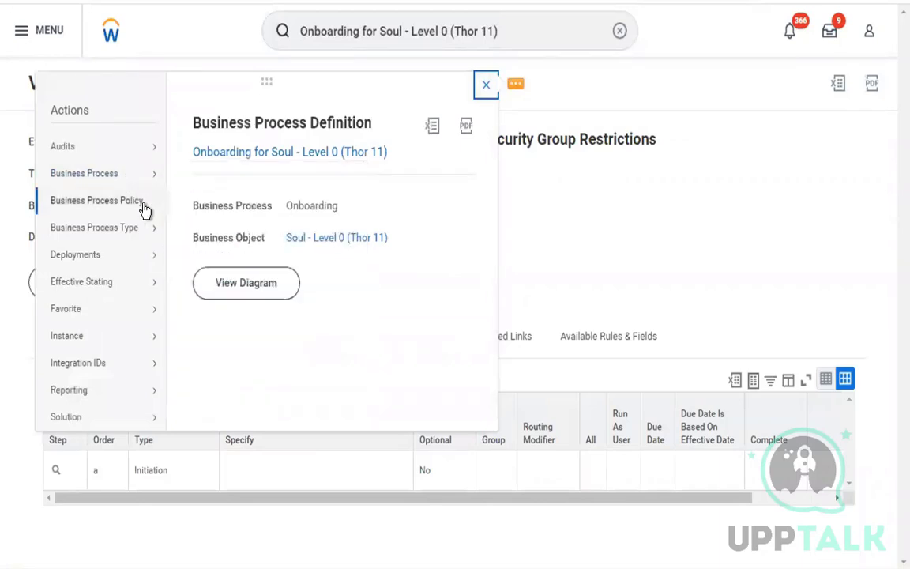
mouse_move(145, 235)
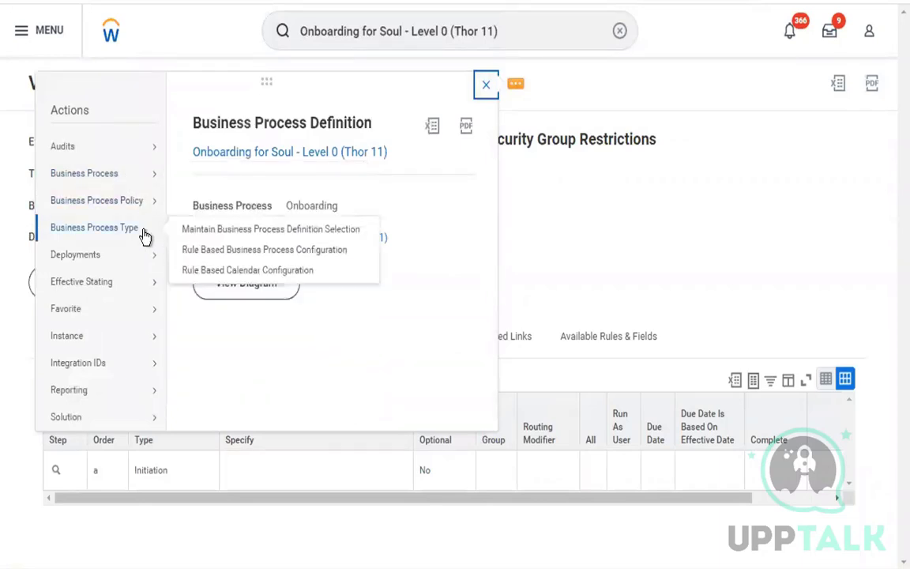
mouse_move(144, 285)
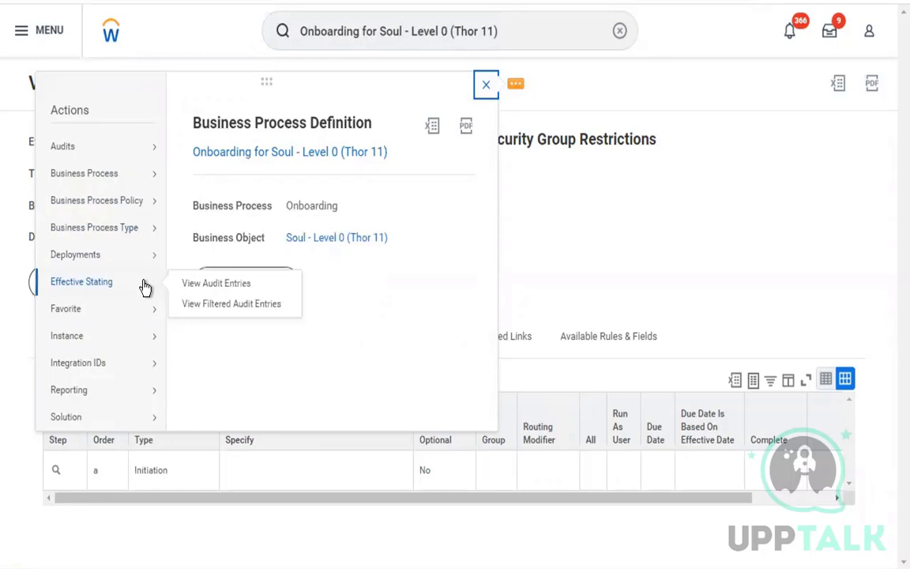
click(205, 290)
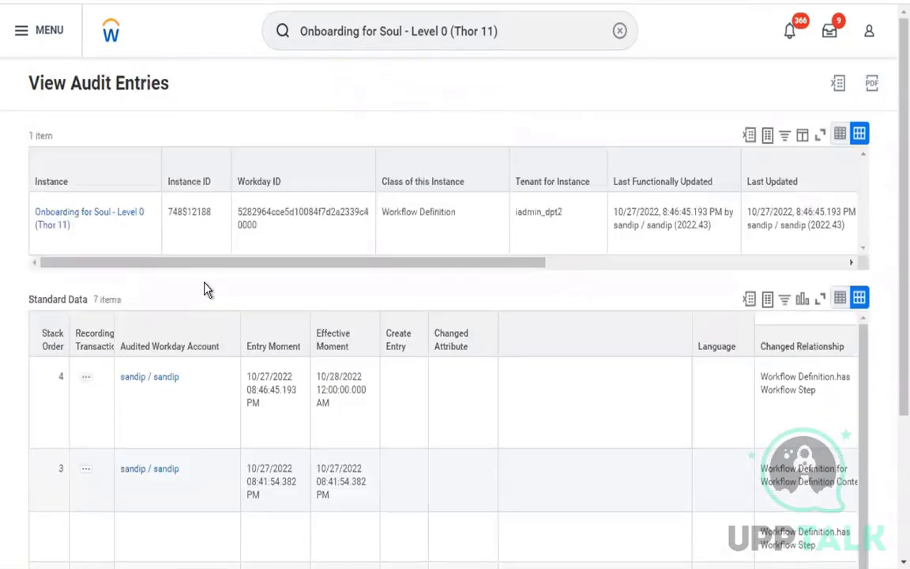
Review the latest audit entry, which adds four steps effective 10/28/2022.
scroll(284, 345, down, 3)
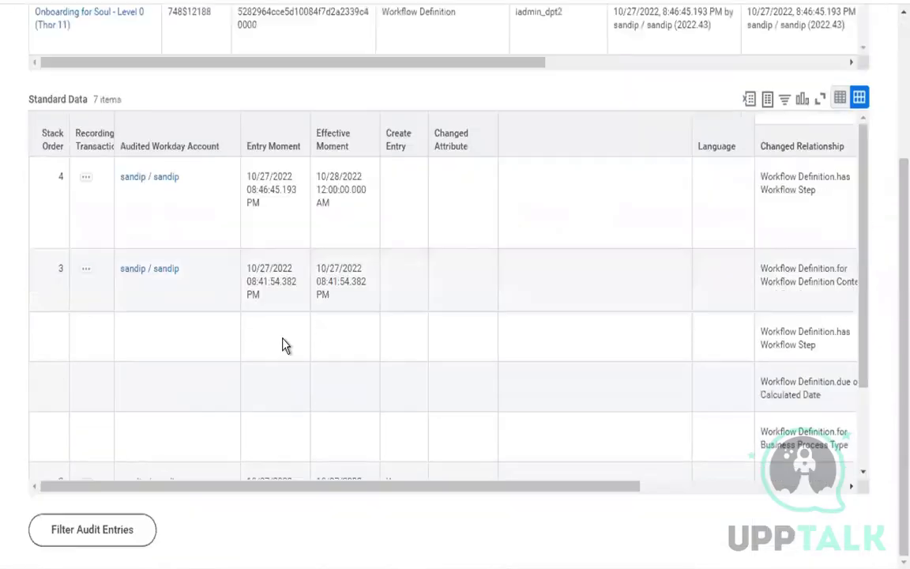
scroll(284, 346, right, 5)
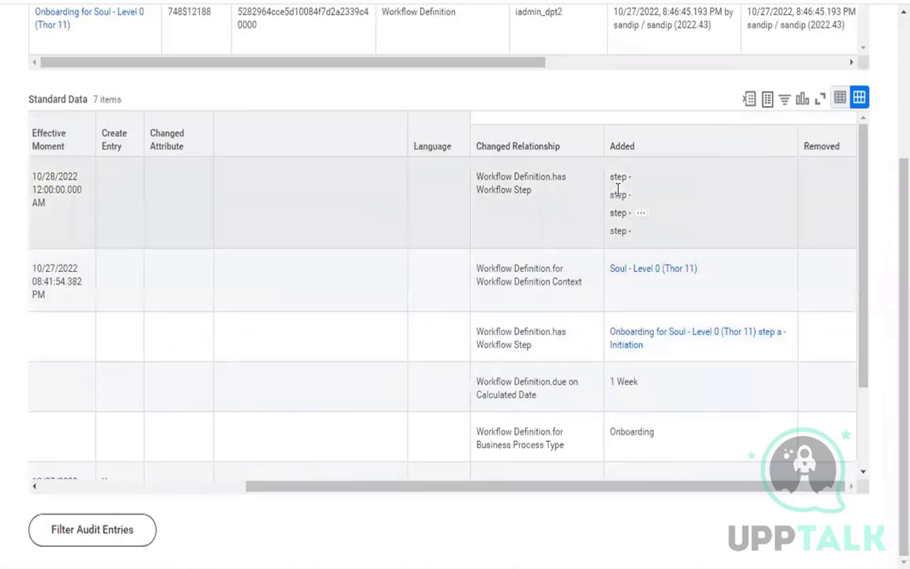
drag(619, 190, 640, 227)
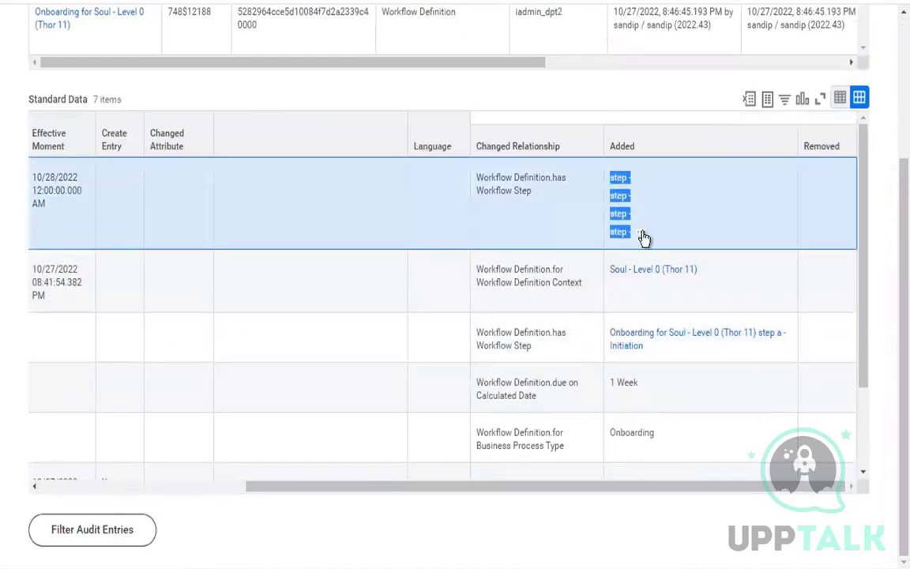
scroll(380, 214, left, 5)
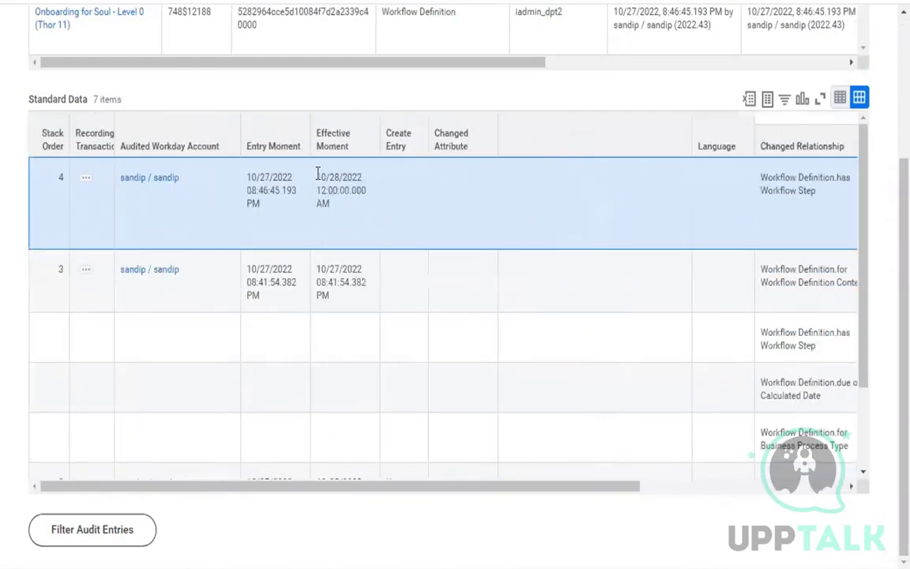
drag(317, 173, 344, 224)
drag(317, 177, 345, 181)
drag(247, 179, 278, 211)
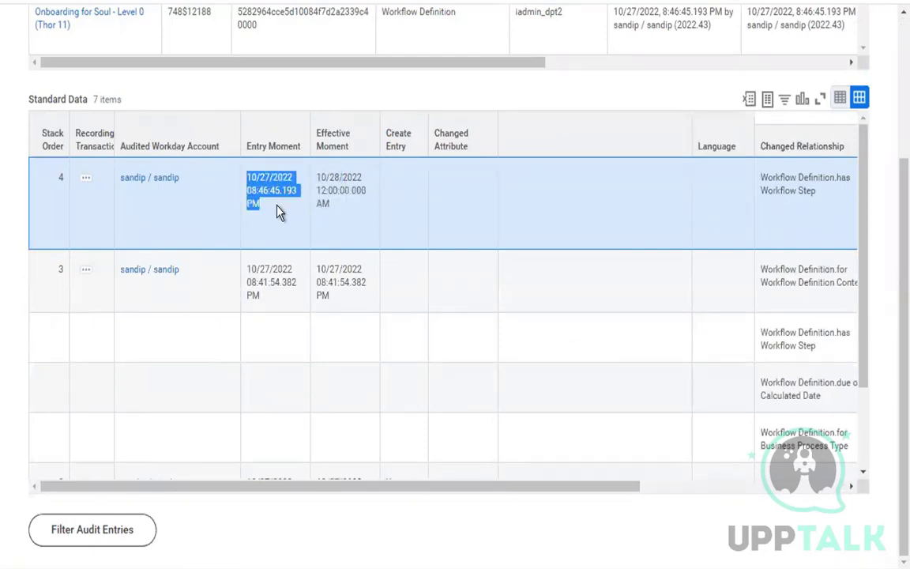
click(396, 231)
scroll(396, 232, right, 4)
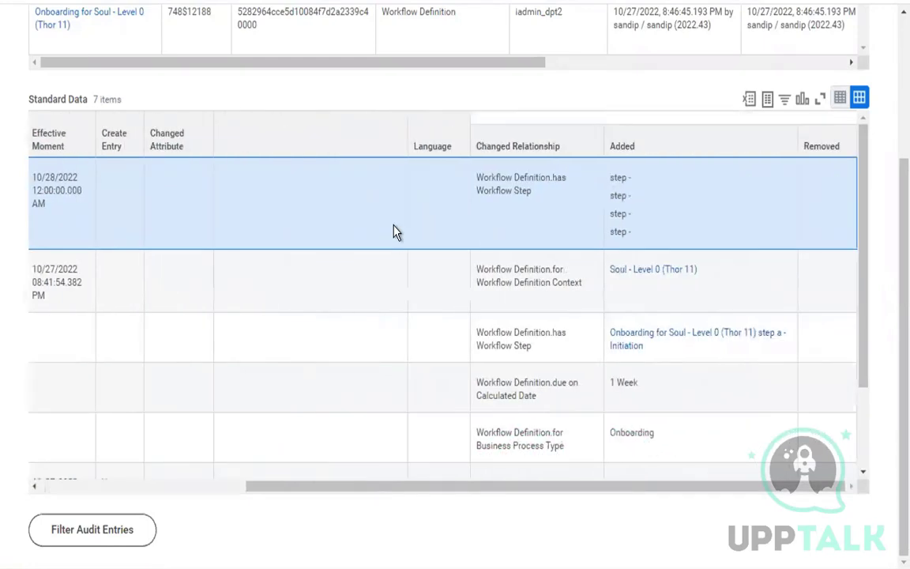
scroll(396, 231, left, 4)
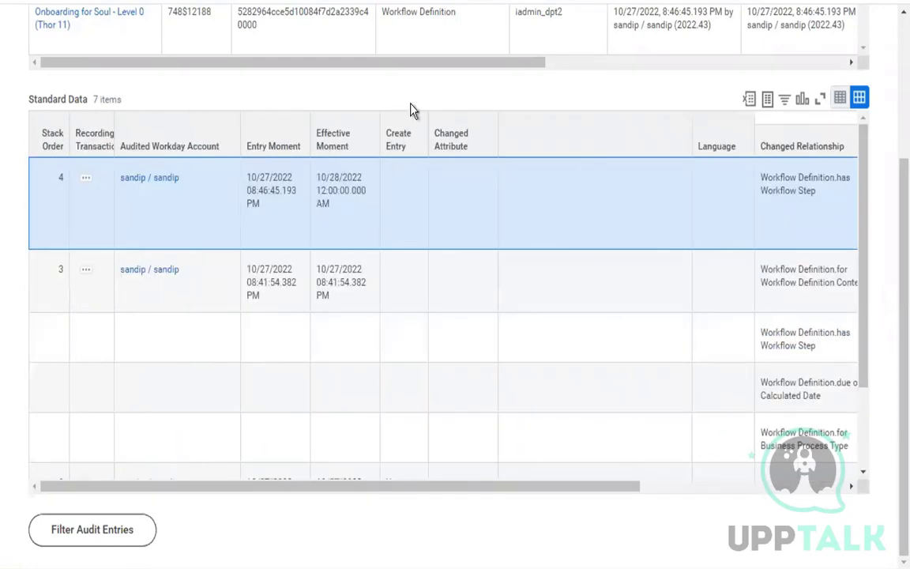
scroll(416, 101, up, 3)
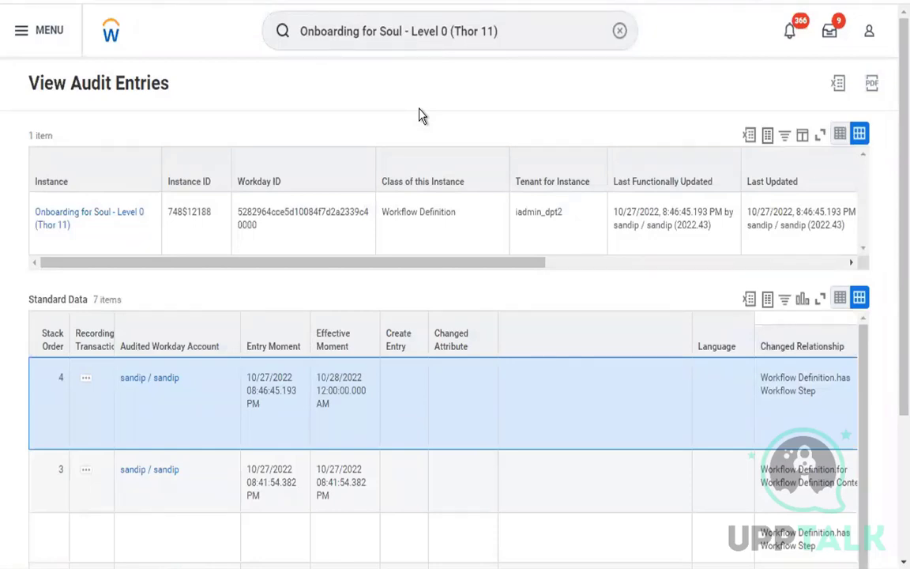
Edit the definition with effective date 10/28/2022 and scroll through its five steps.
click(513, 43)
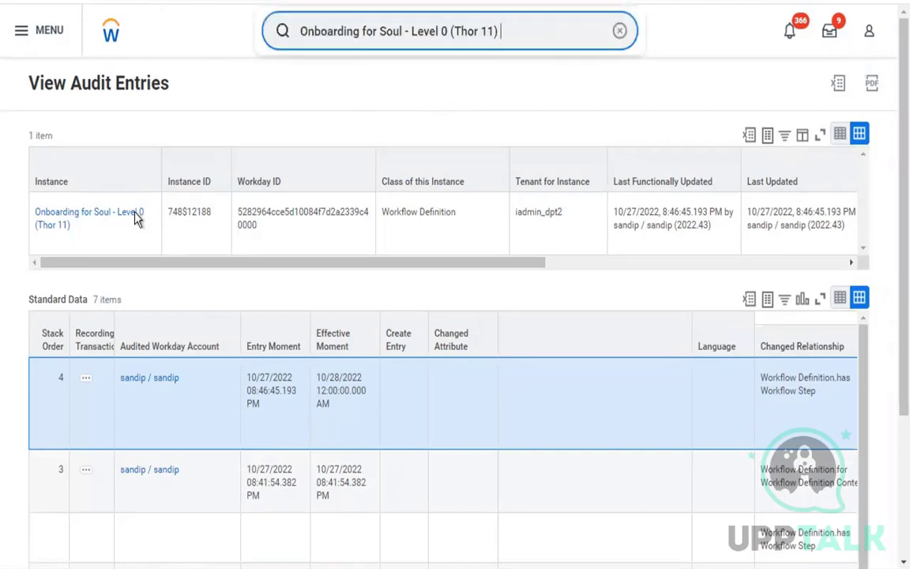
click(211, 249)
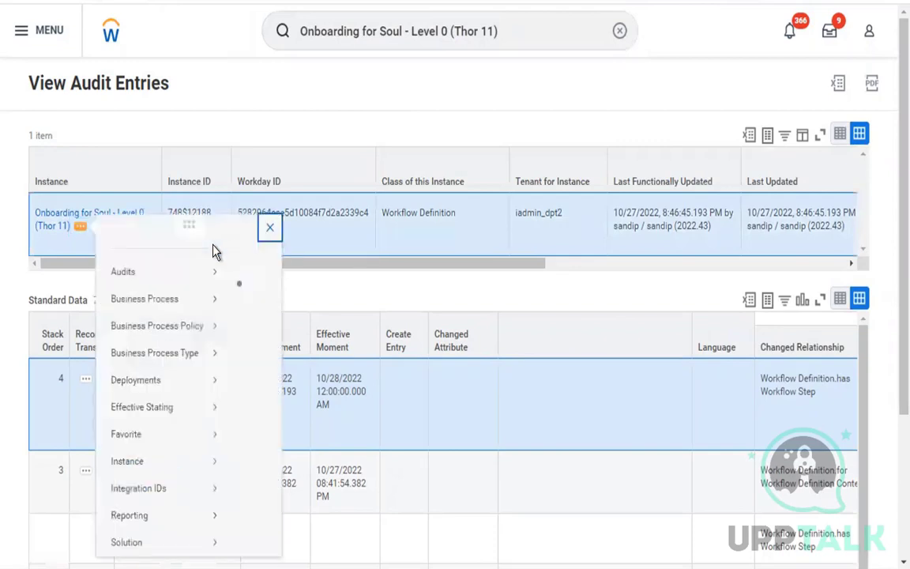
mouse_move(182, 318)
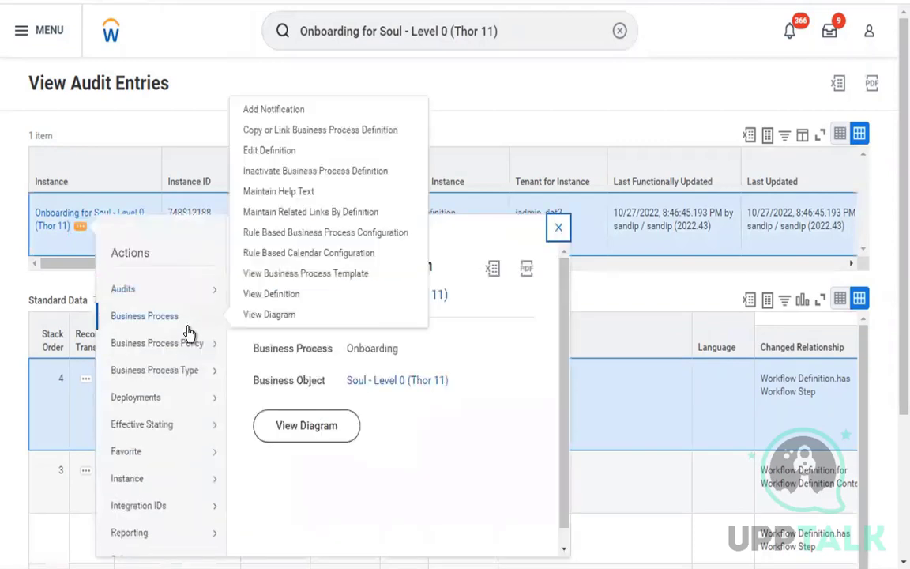
click(276, 151)
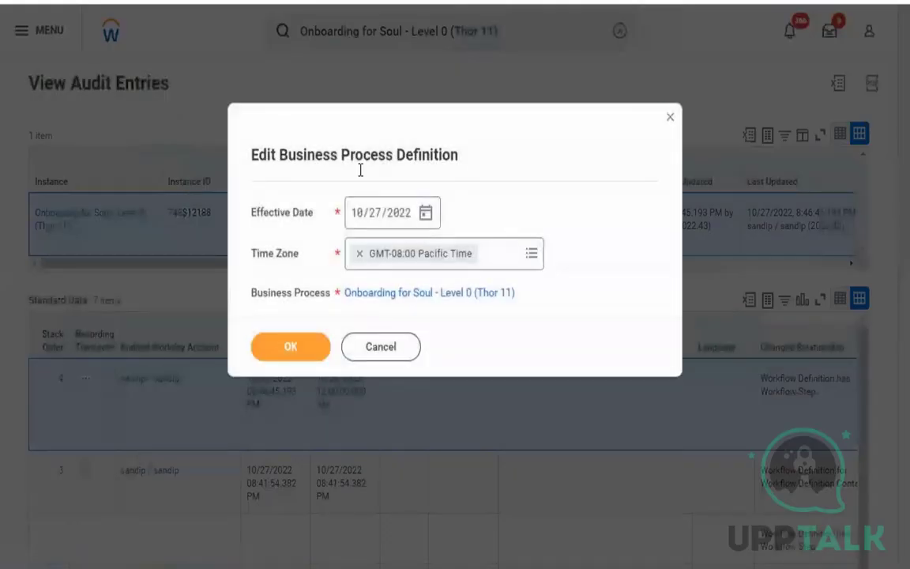
click(426, 213)
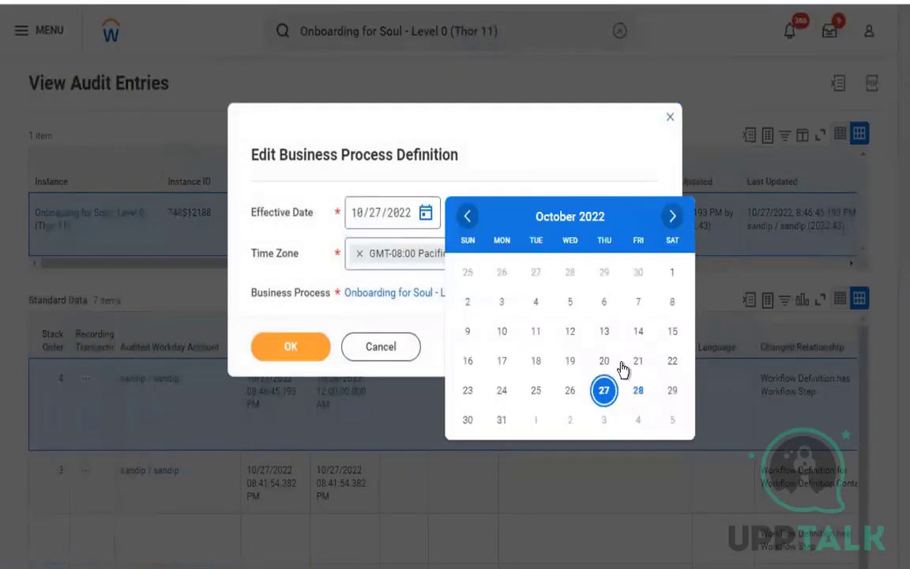
click(637, 390)
click(300, 350)
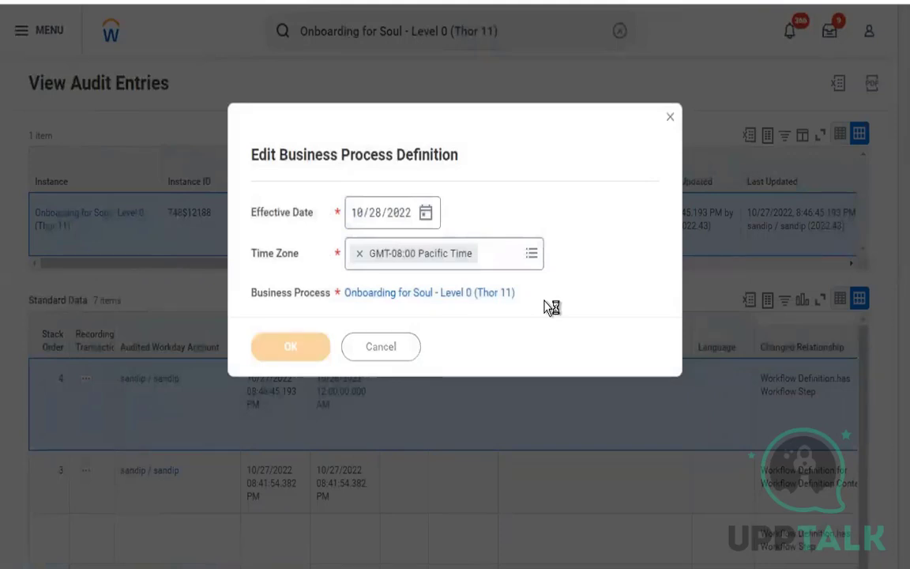
scroll(545, 307, down, 5)
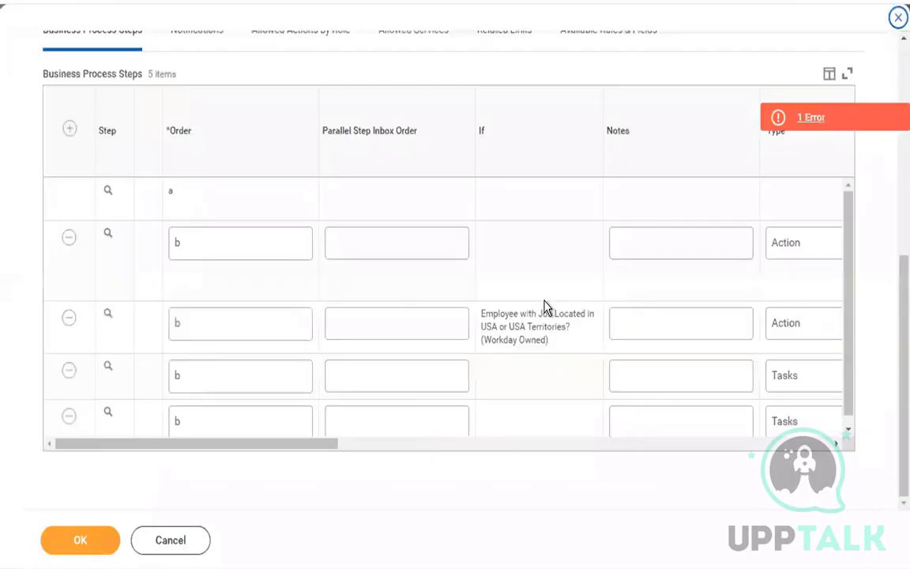
scroll(462, 355, down, 1)
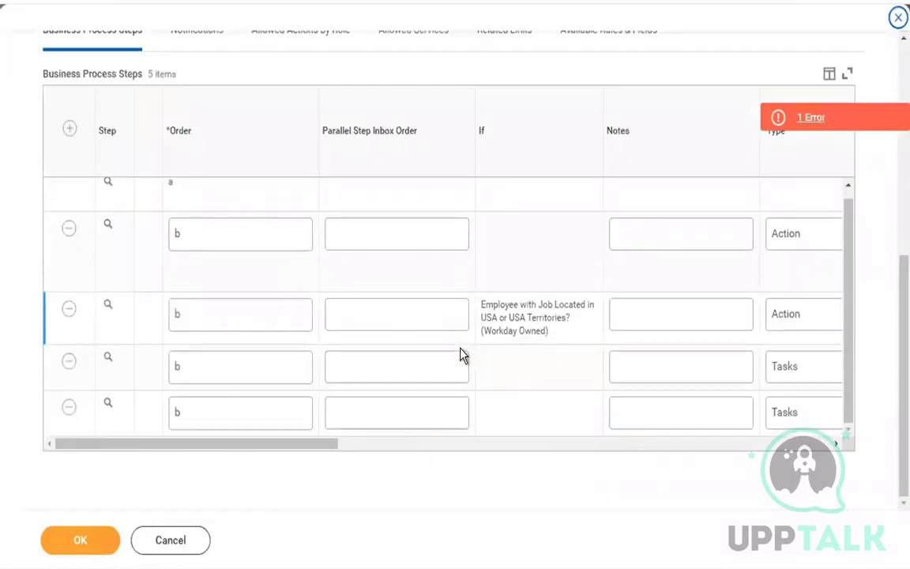
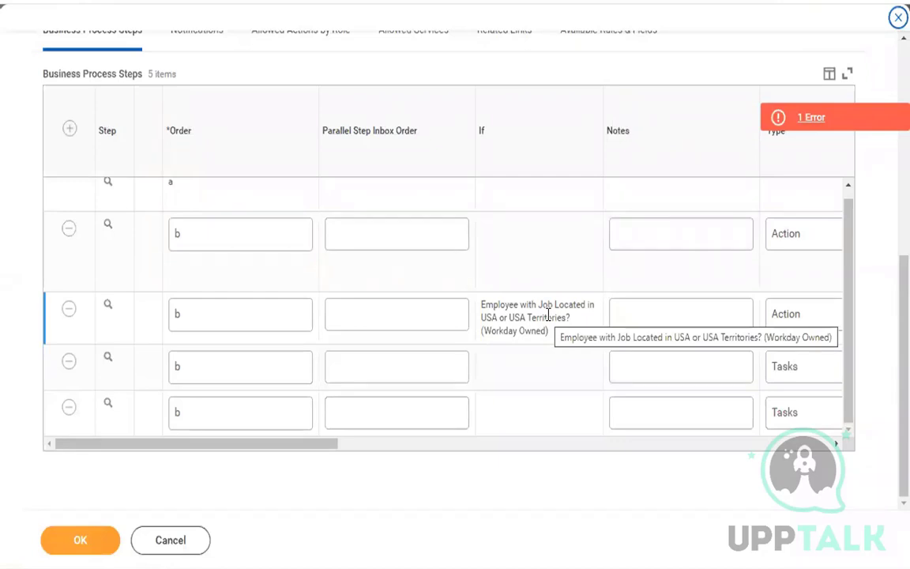
Check the steps, including Update Personal Information, against the Google Sheets plan, then cancel the edits.
scroll(547, 315, right, 3)
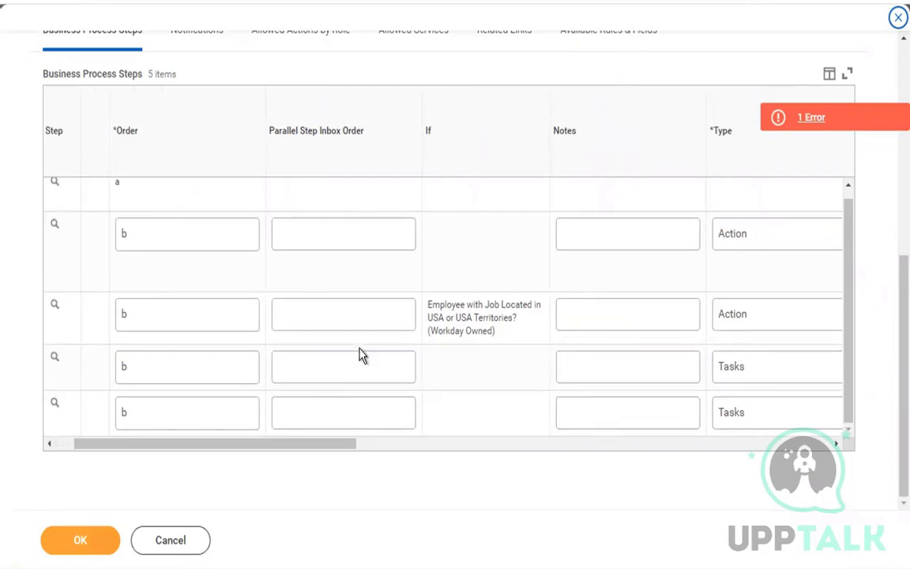
scroll(516, 352, right, 10)
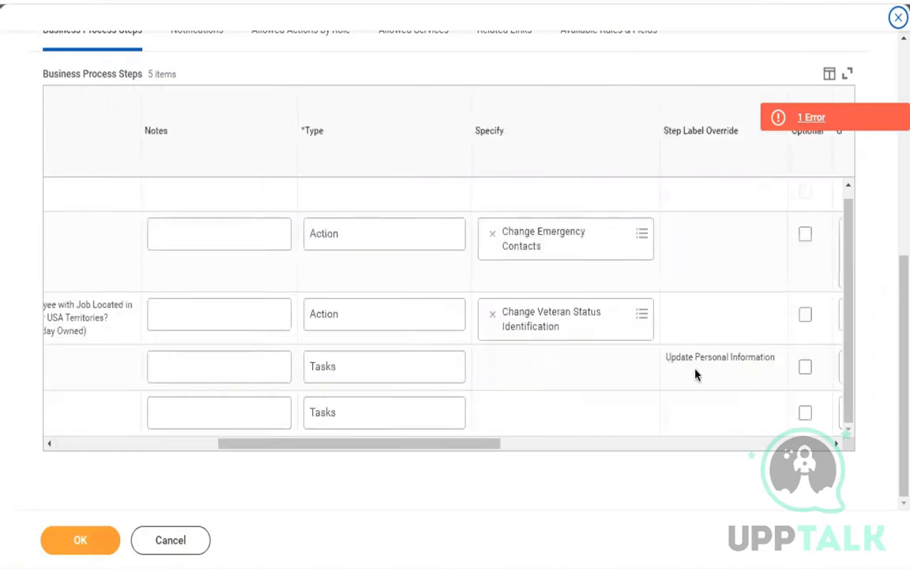
drag(669, 360, 787, 367)
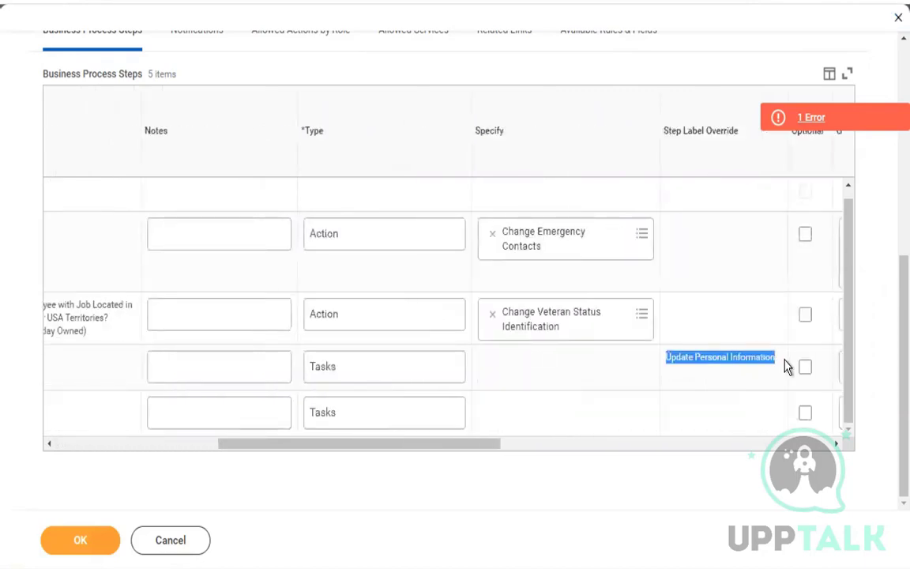
click(512, 392)
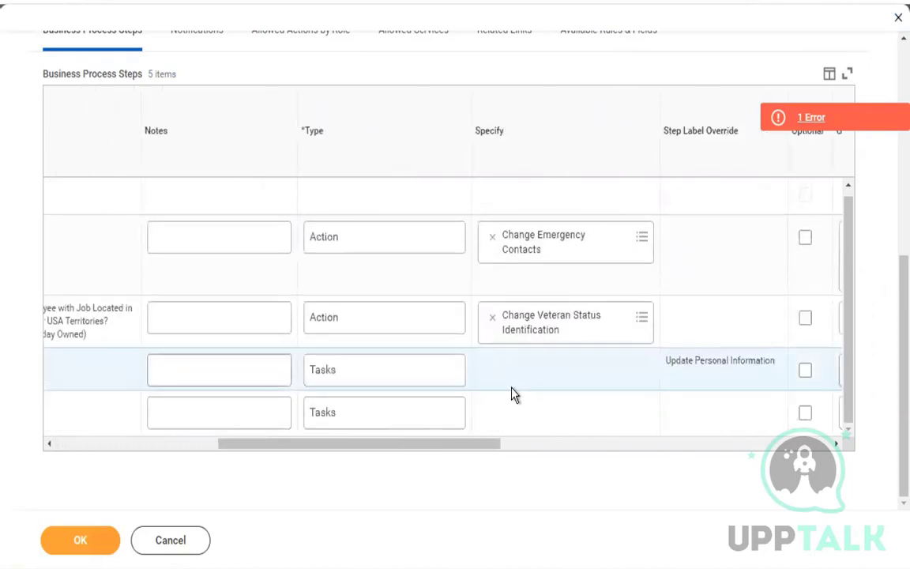
scroll(512, 392, left, 10)
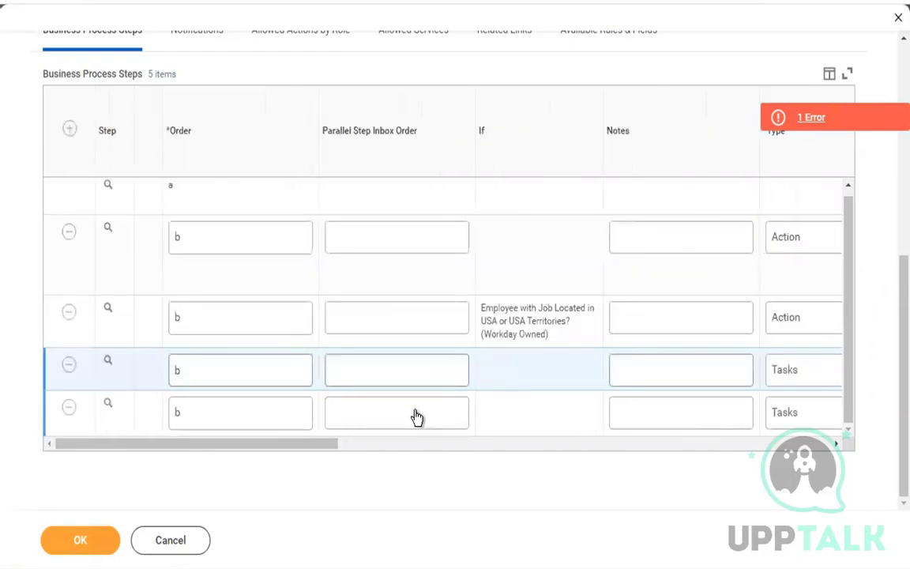
key(ctrl+Left)
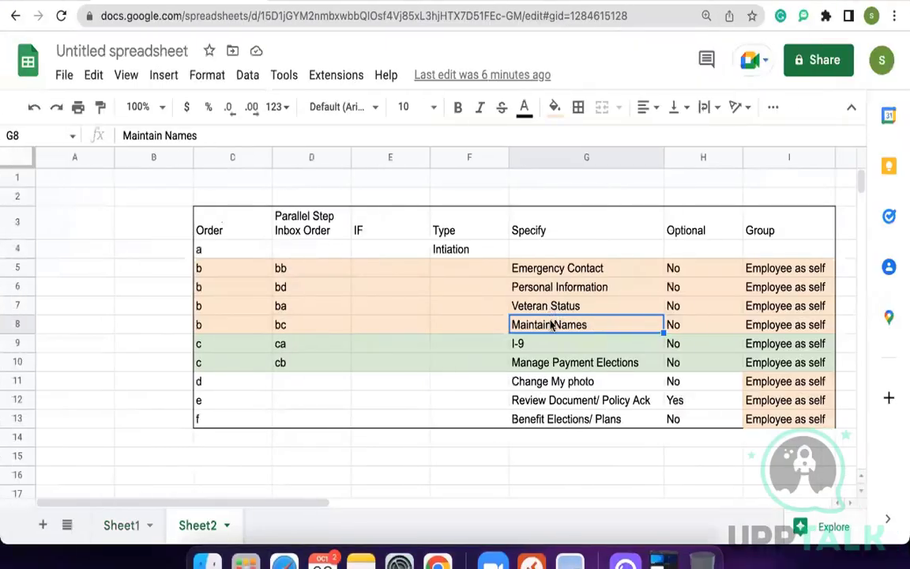
key(ctrl+Right)
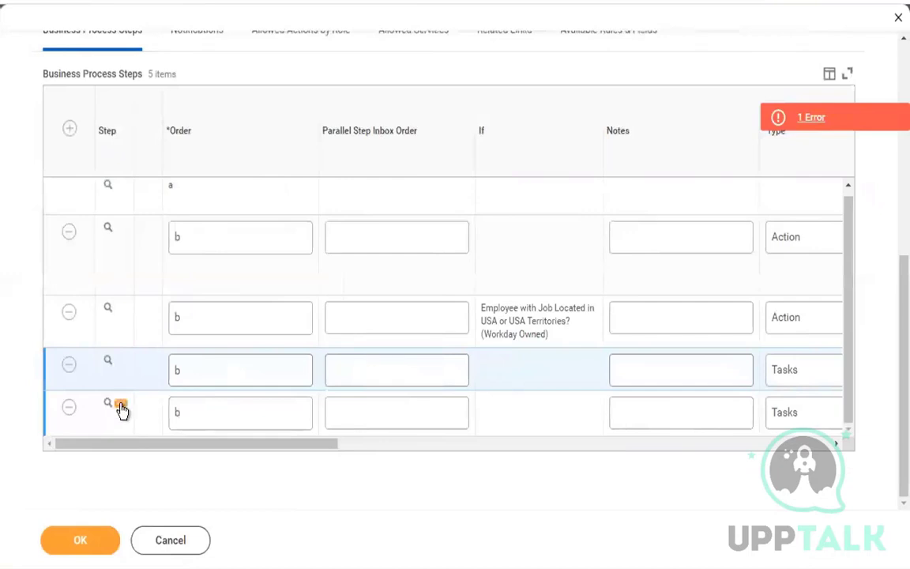
click(120, 405)
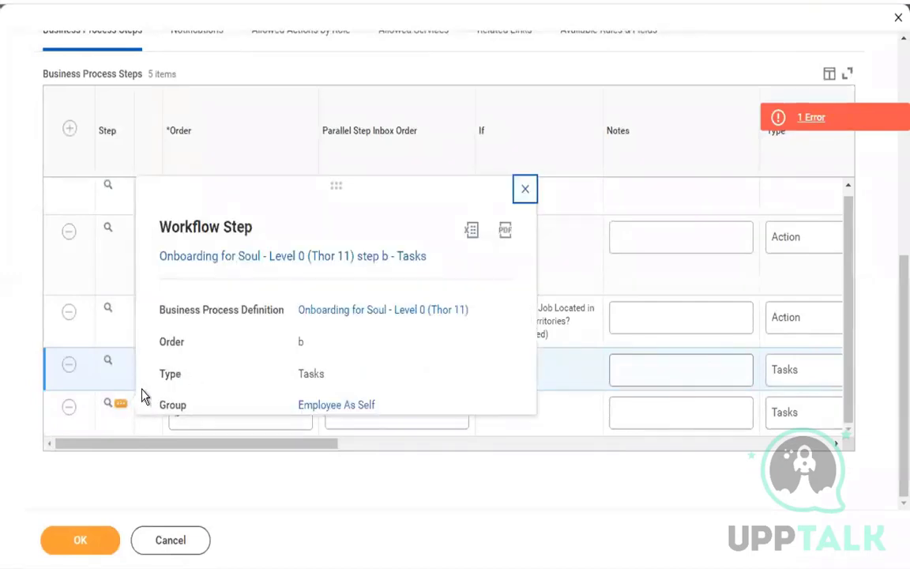
click(163, 542)
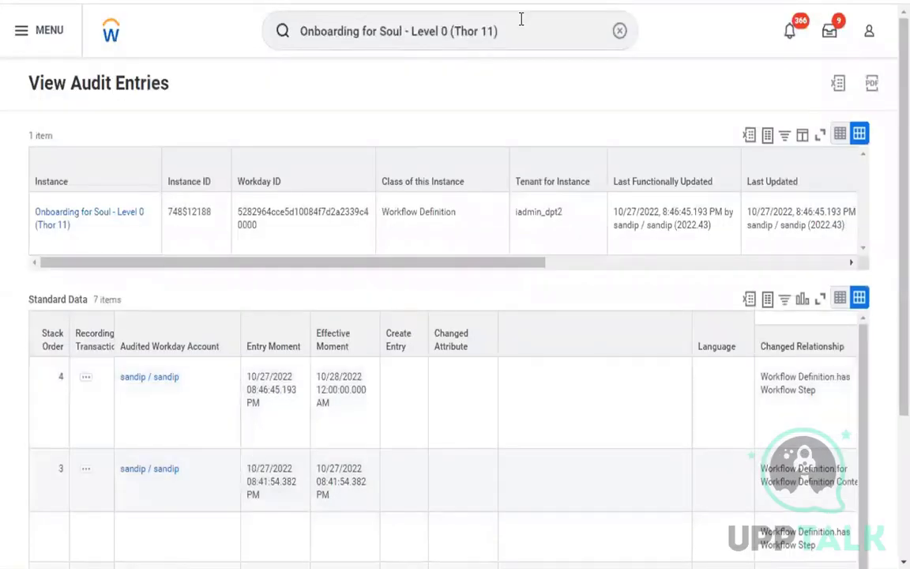
Search 'bp: soul' and open the Onboarding for Soul - Level 0 (Thor 11) definition.
click(520, 19)
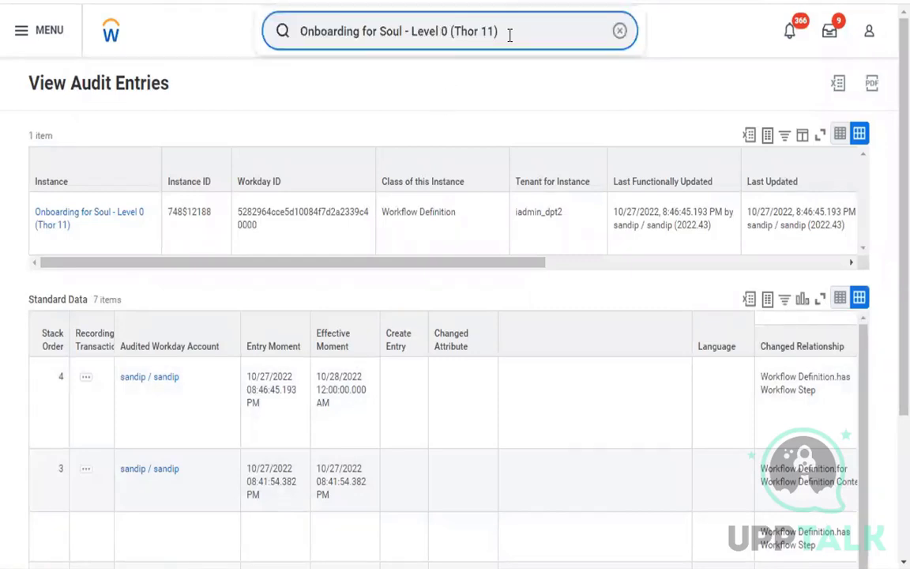
triple_click(510, 34)
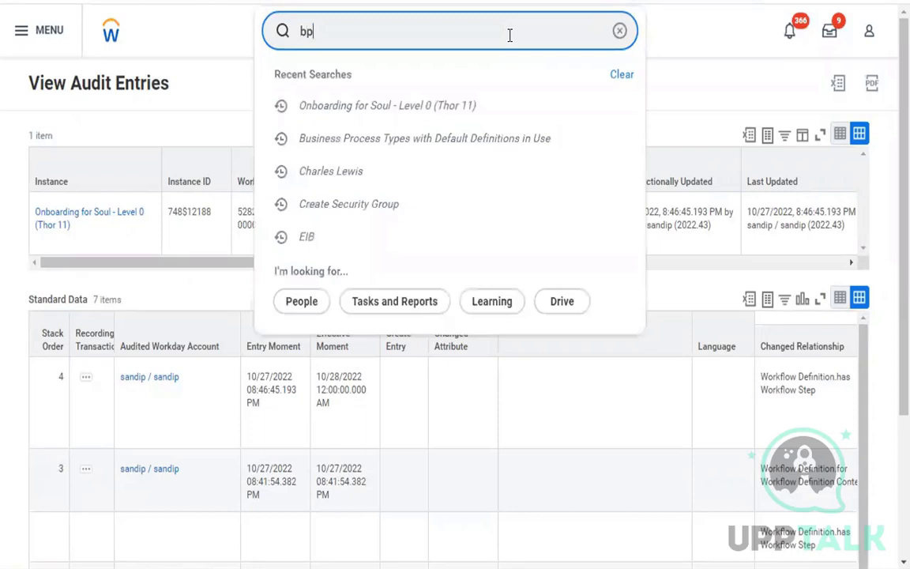
text(: soul)
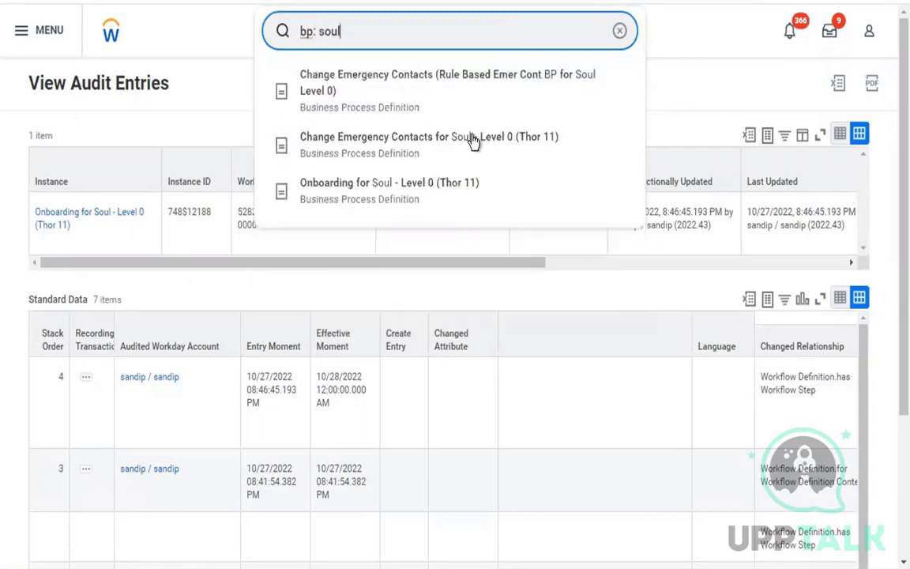
click(468, 189)
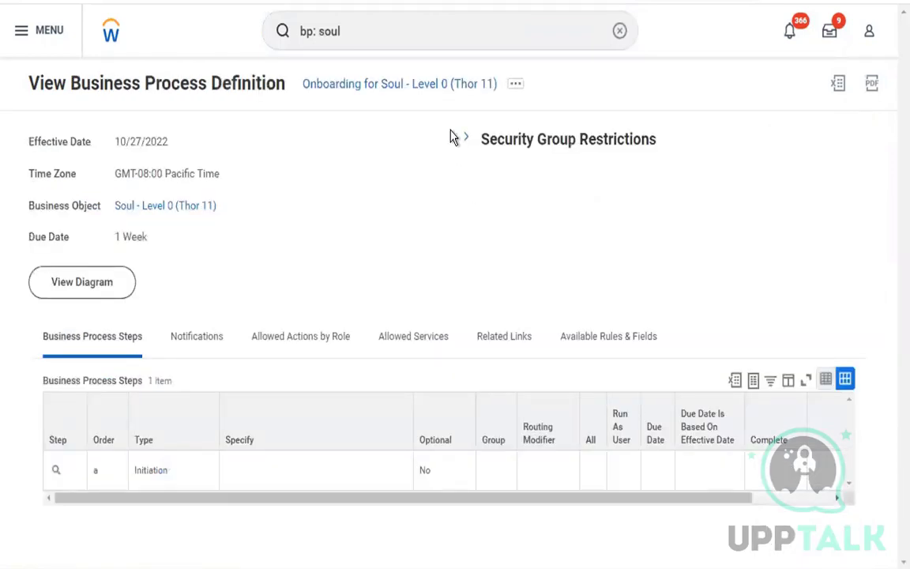
Edit the business process definition with effective date 10/28/2022.
click(516, 85)
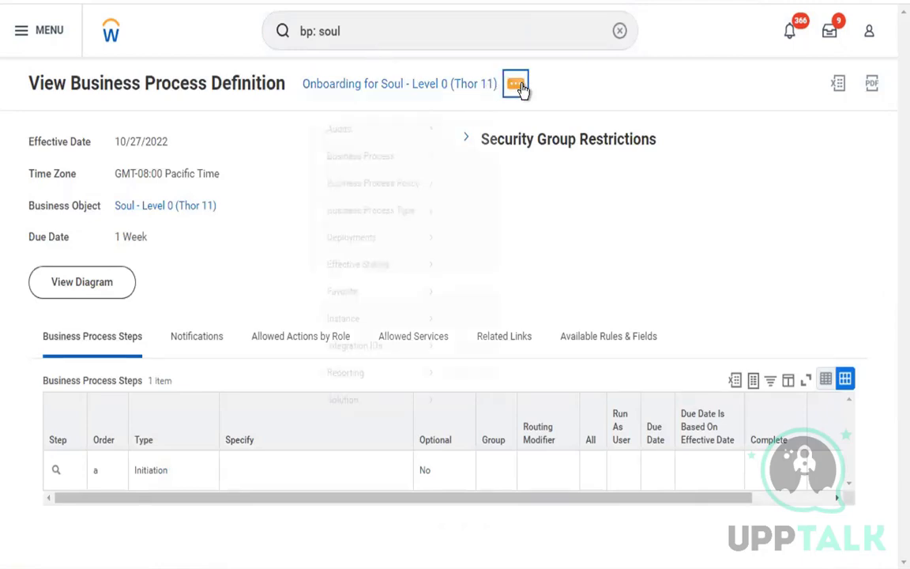
click(134, 177)
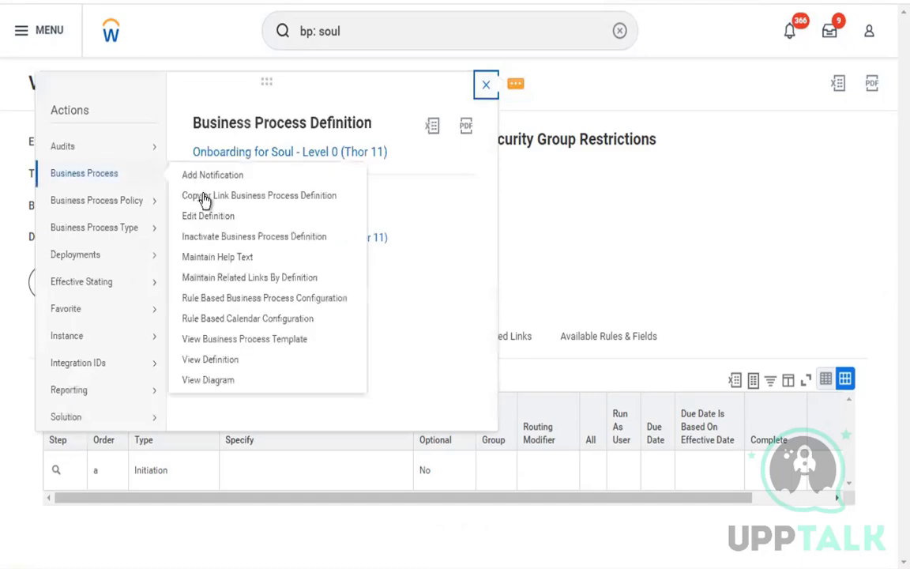
click(213, 222)
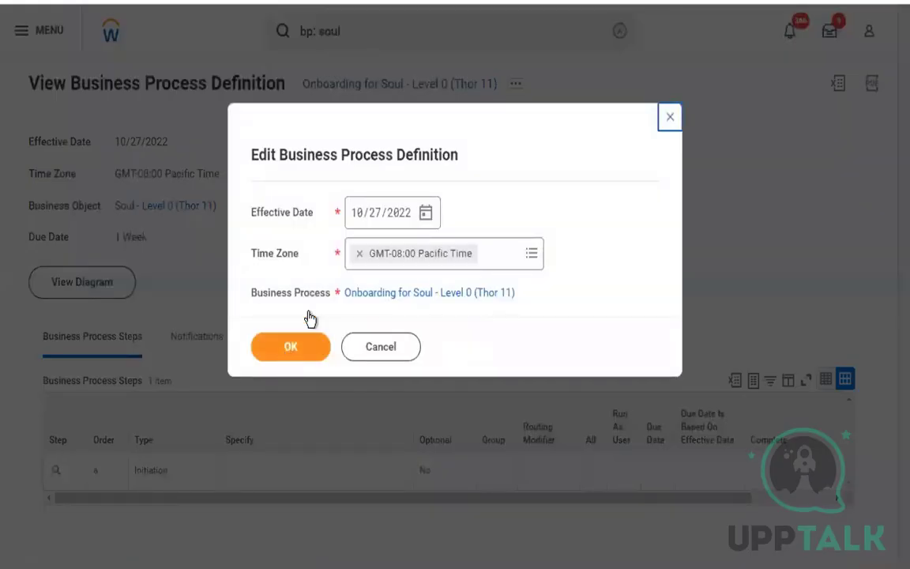
click(426, 212)
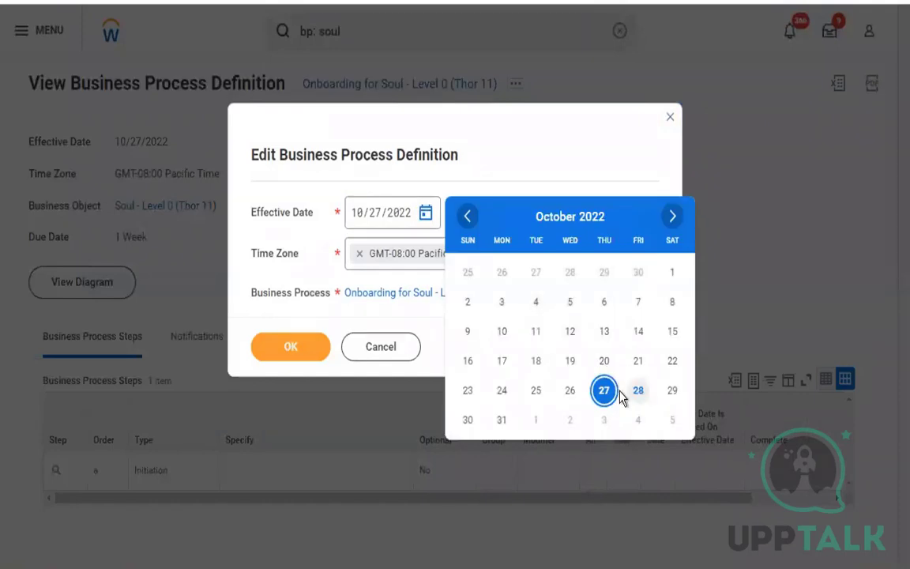
click(636, 389)
click(264, 348)
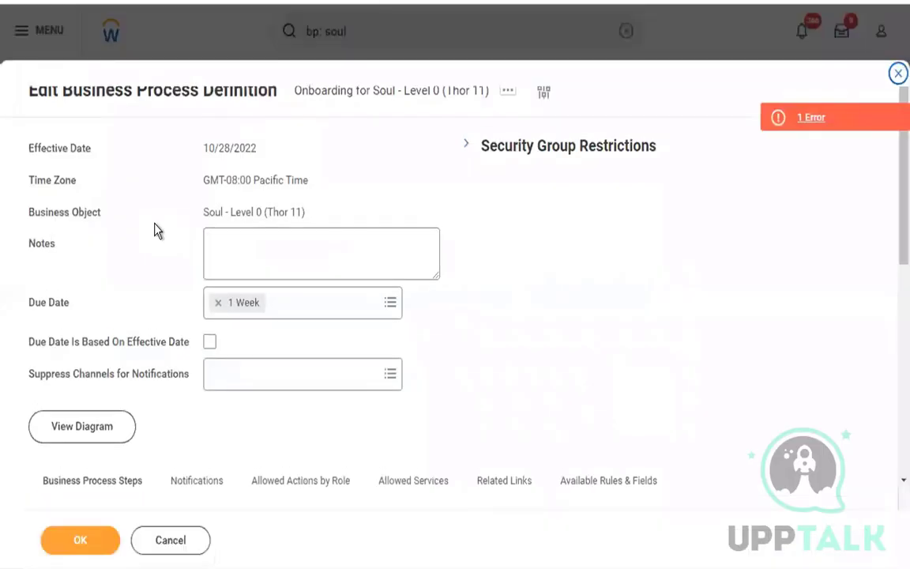
Open the last step, b - Tasks, and bring up its related actions.
scroll(155, 230, down, 6)
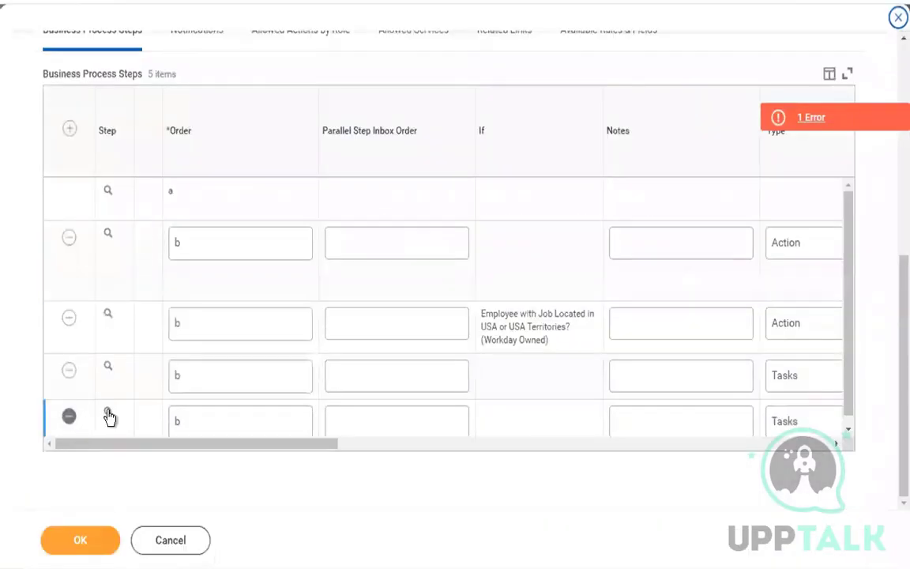
click(109, 414)
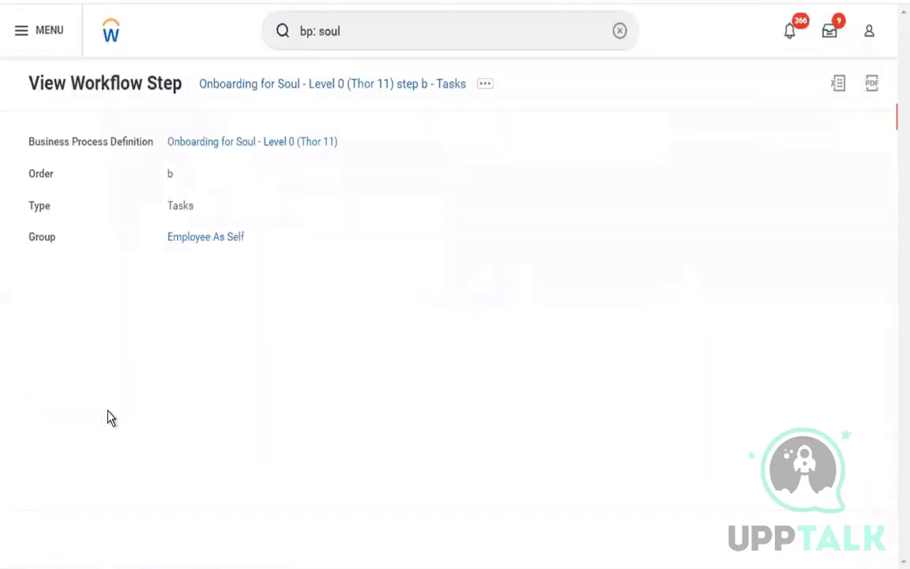
mouse_move(348, 149)
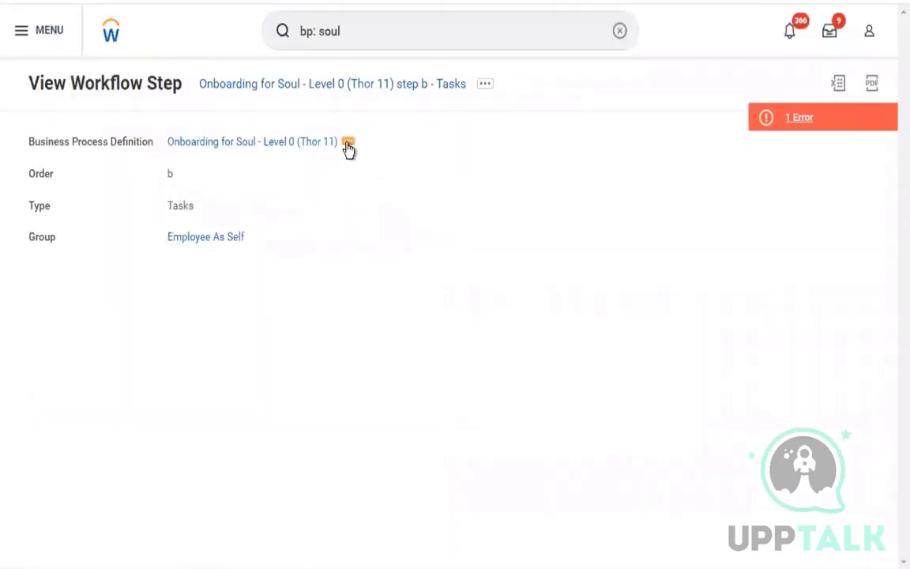
click(485, 86)
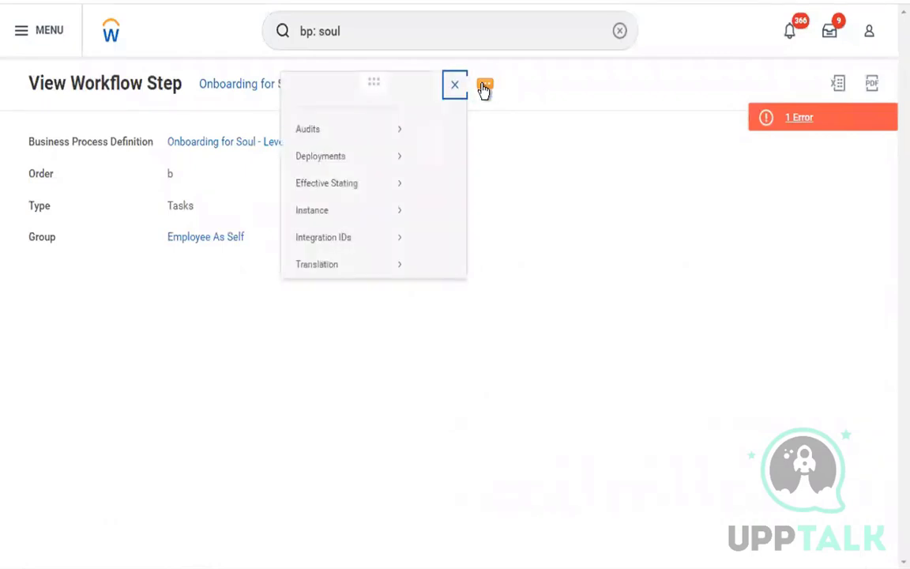